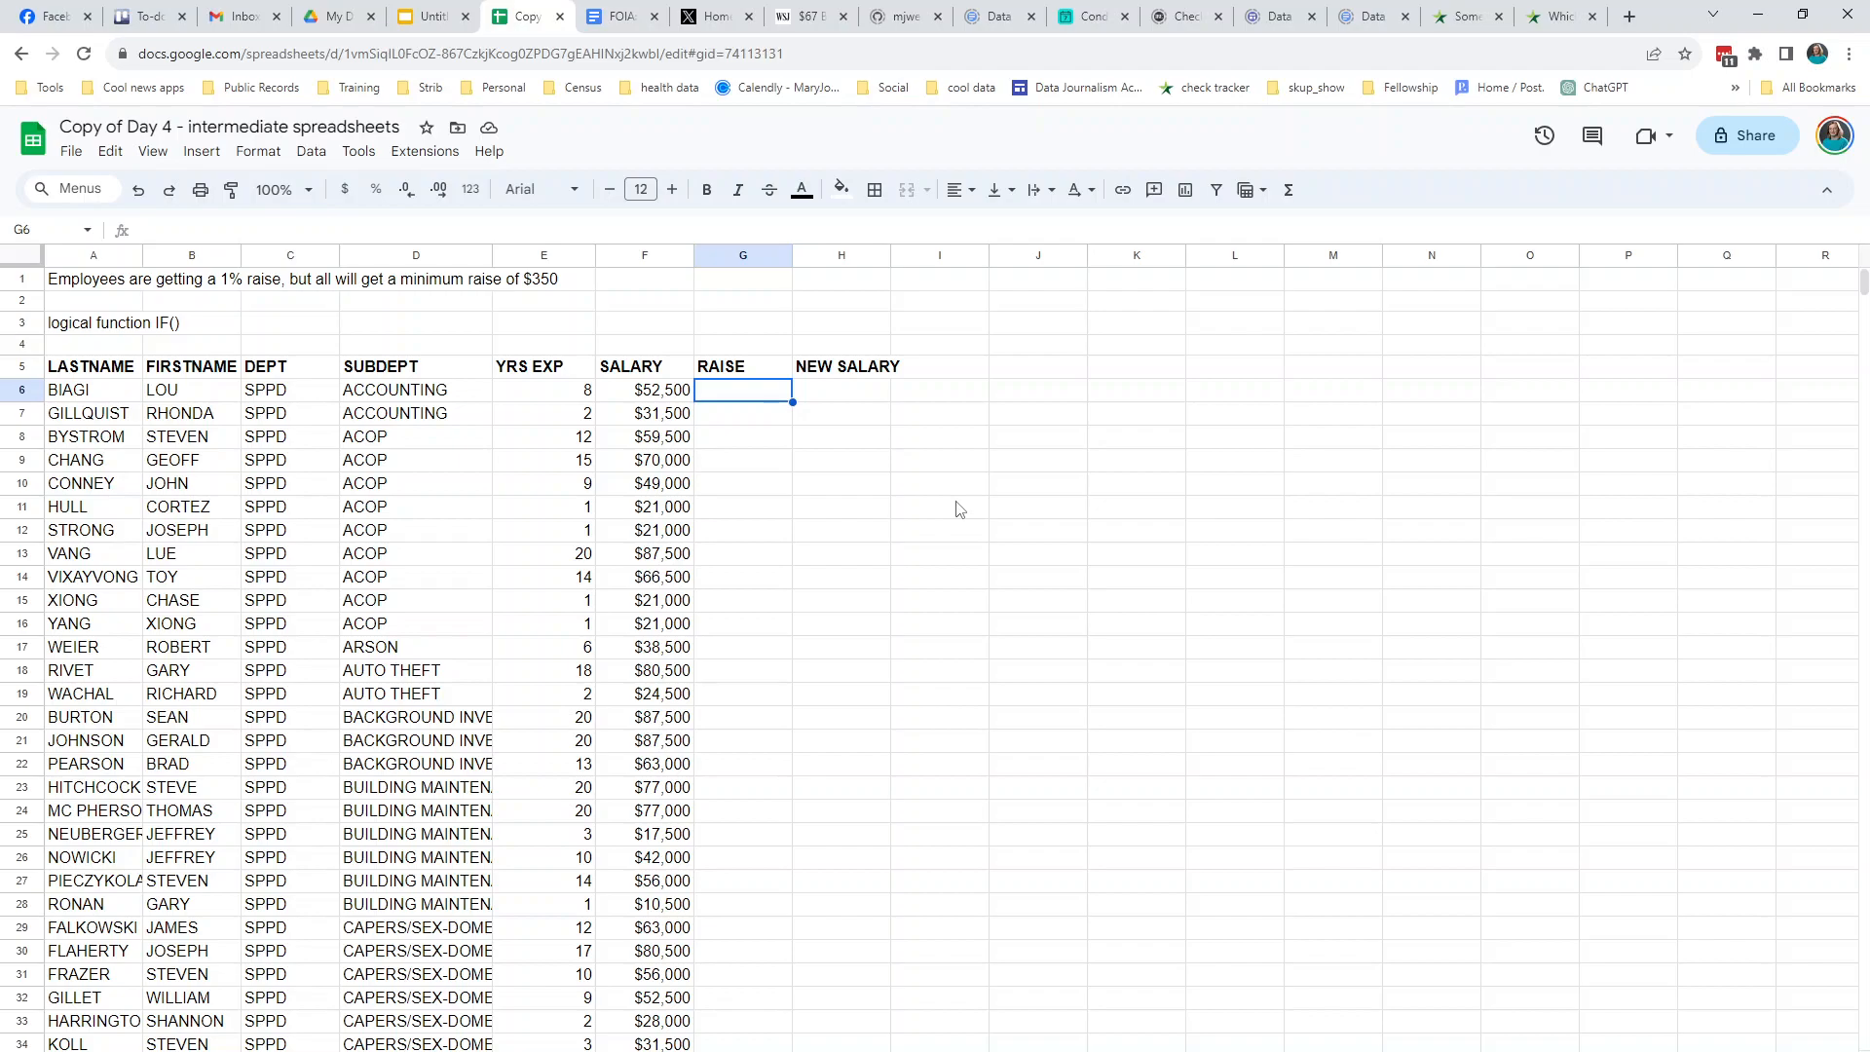
- Enter =if(f6*.01<=350, 350, f6*.01) in the first RAISE cell, G6, and dismiss the suggested autofill
text(=if)
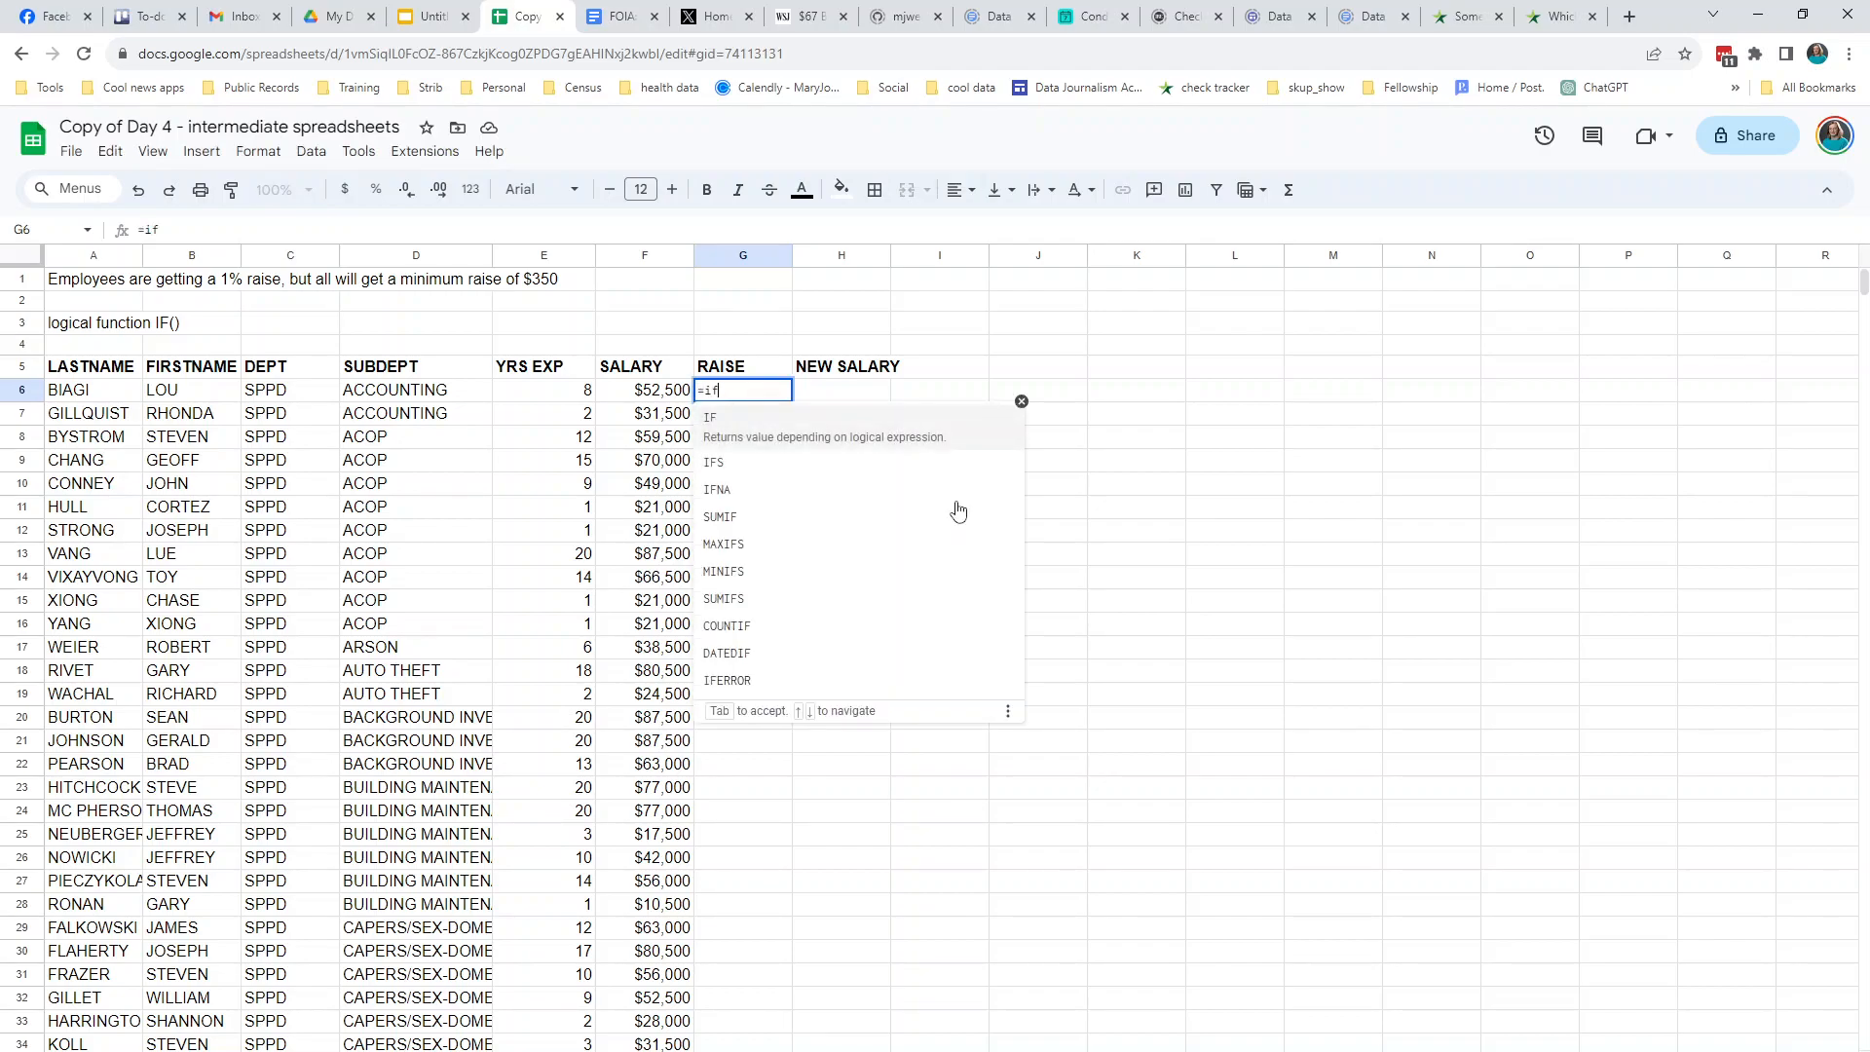
text(()
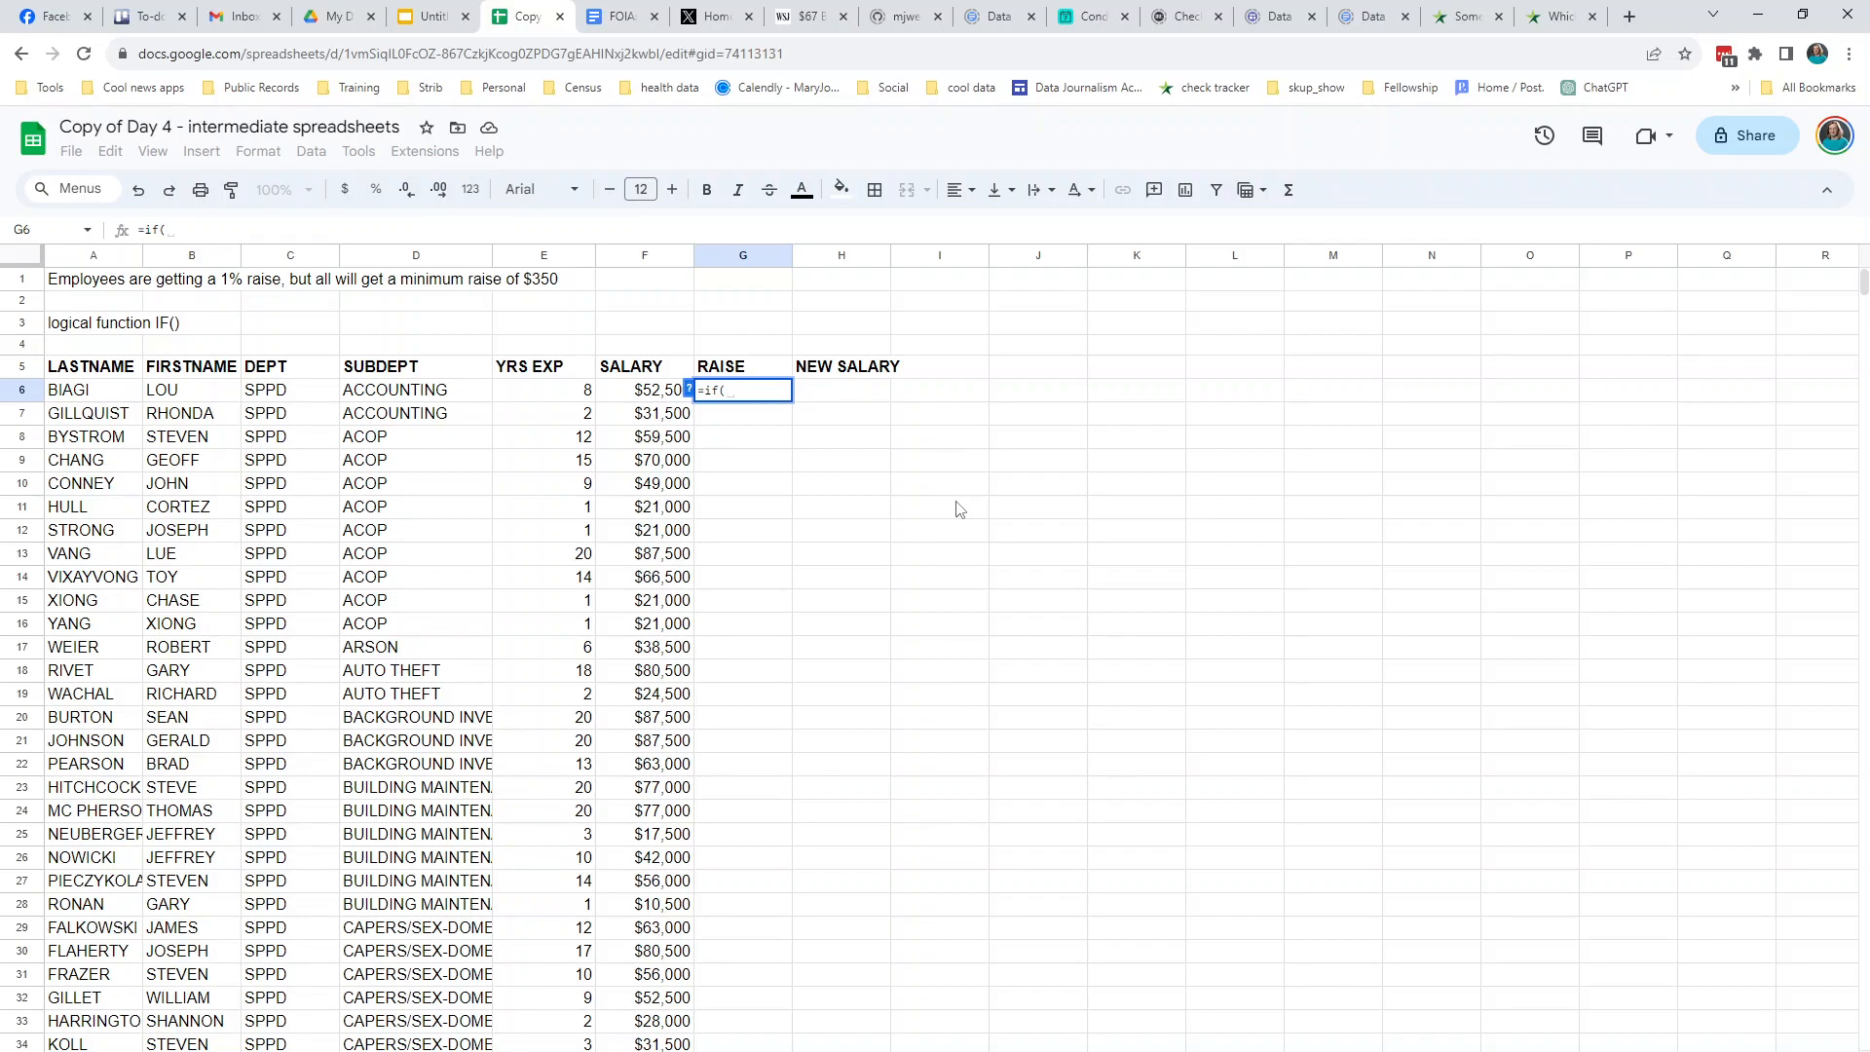
text(f6)
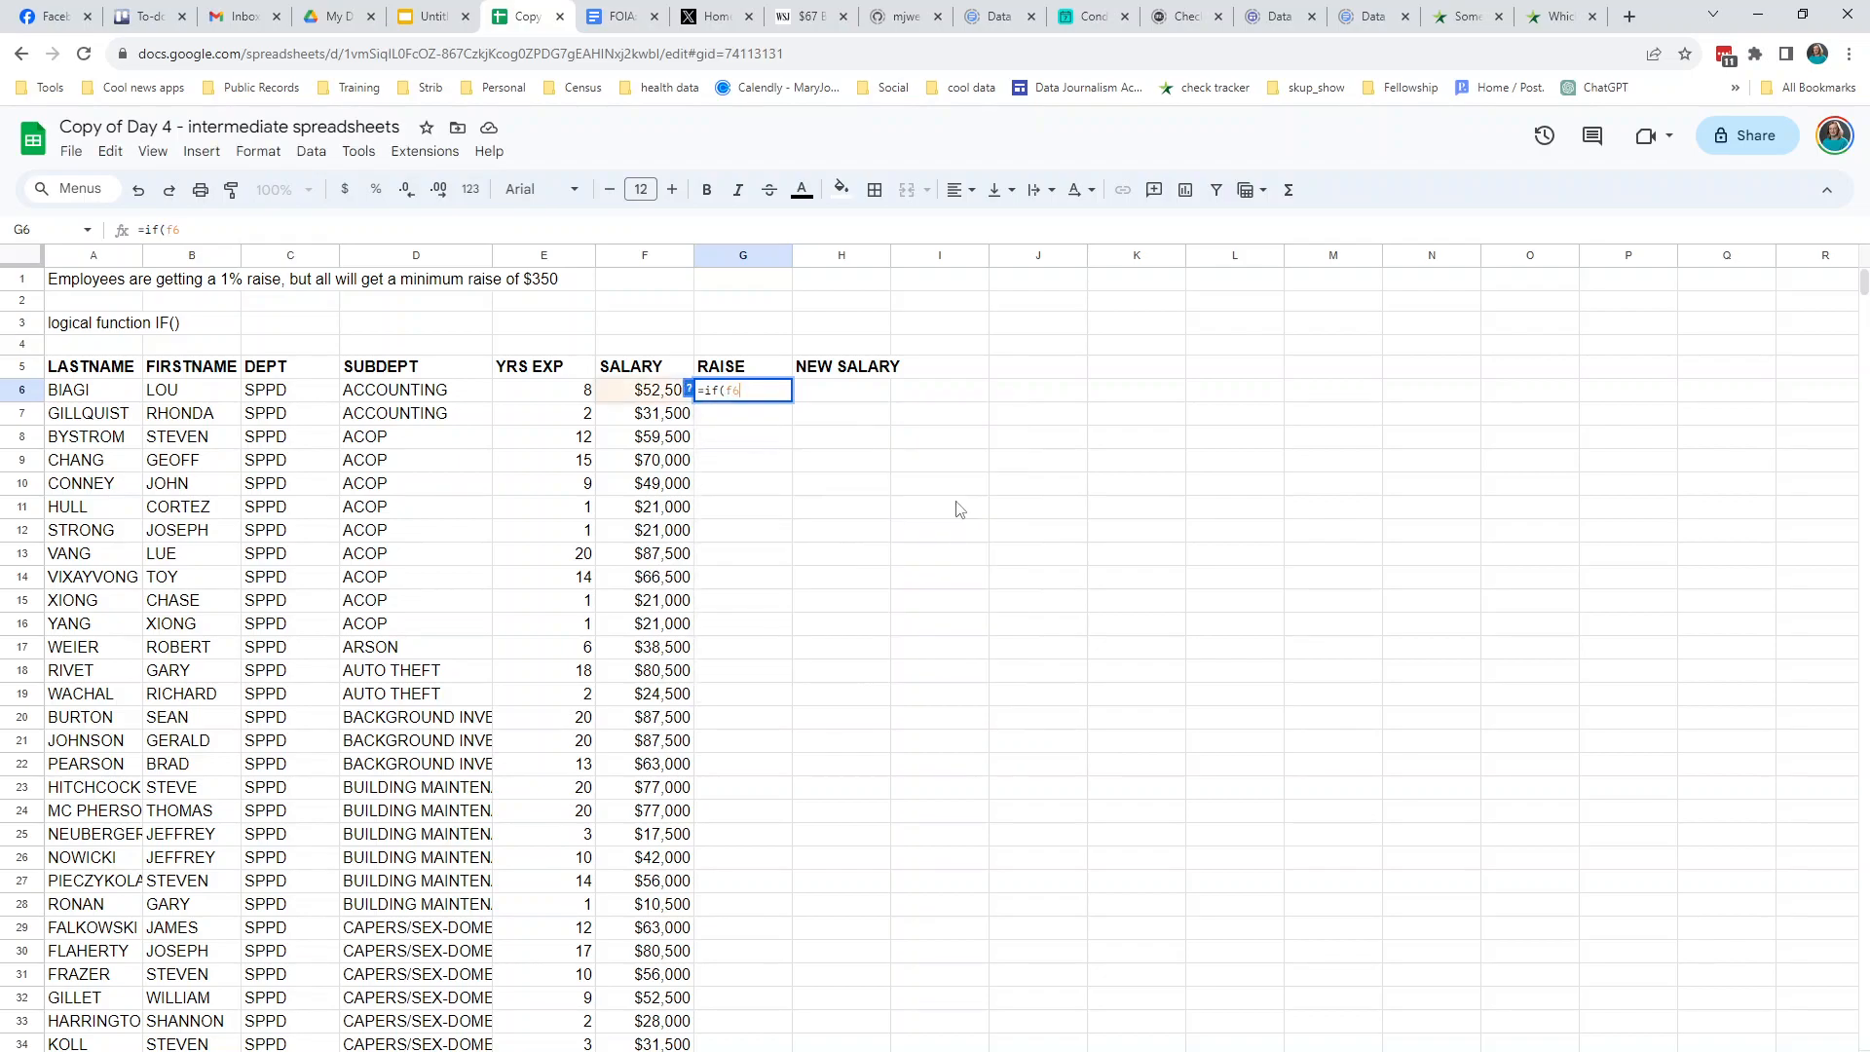
text(*)
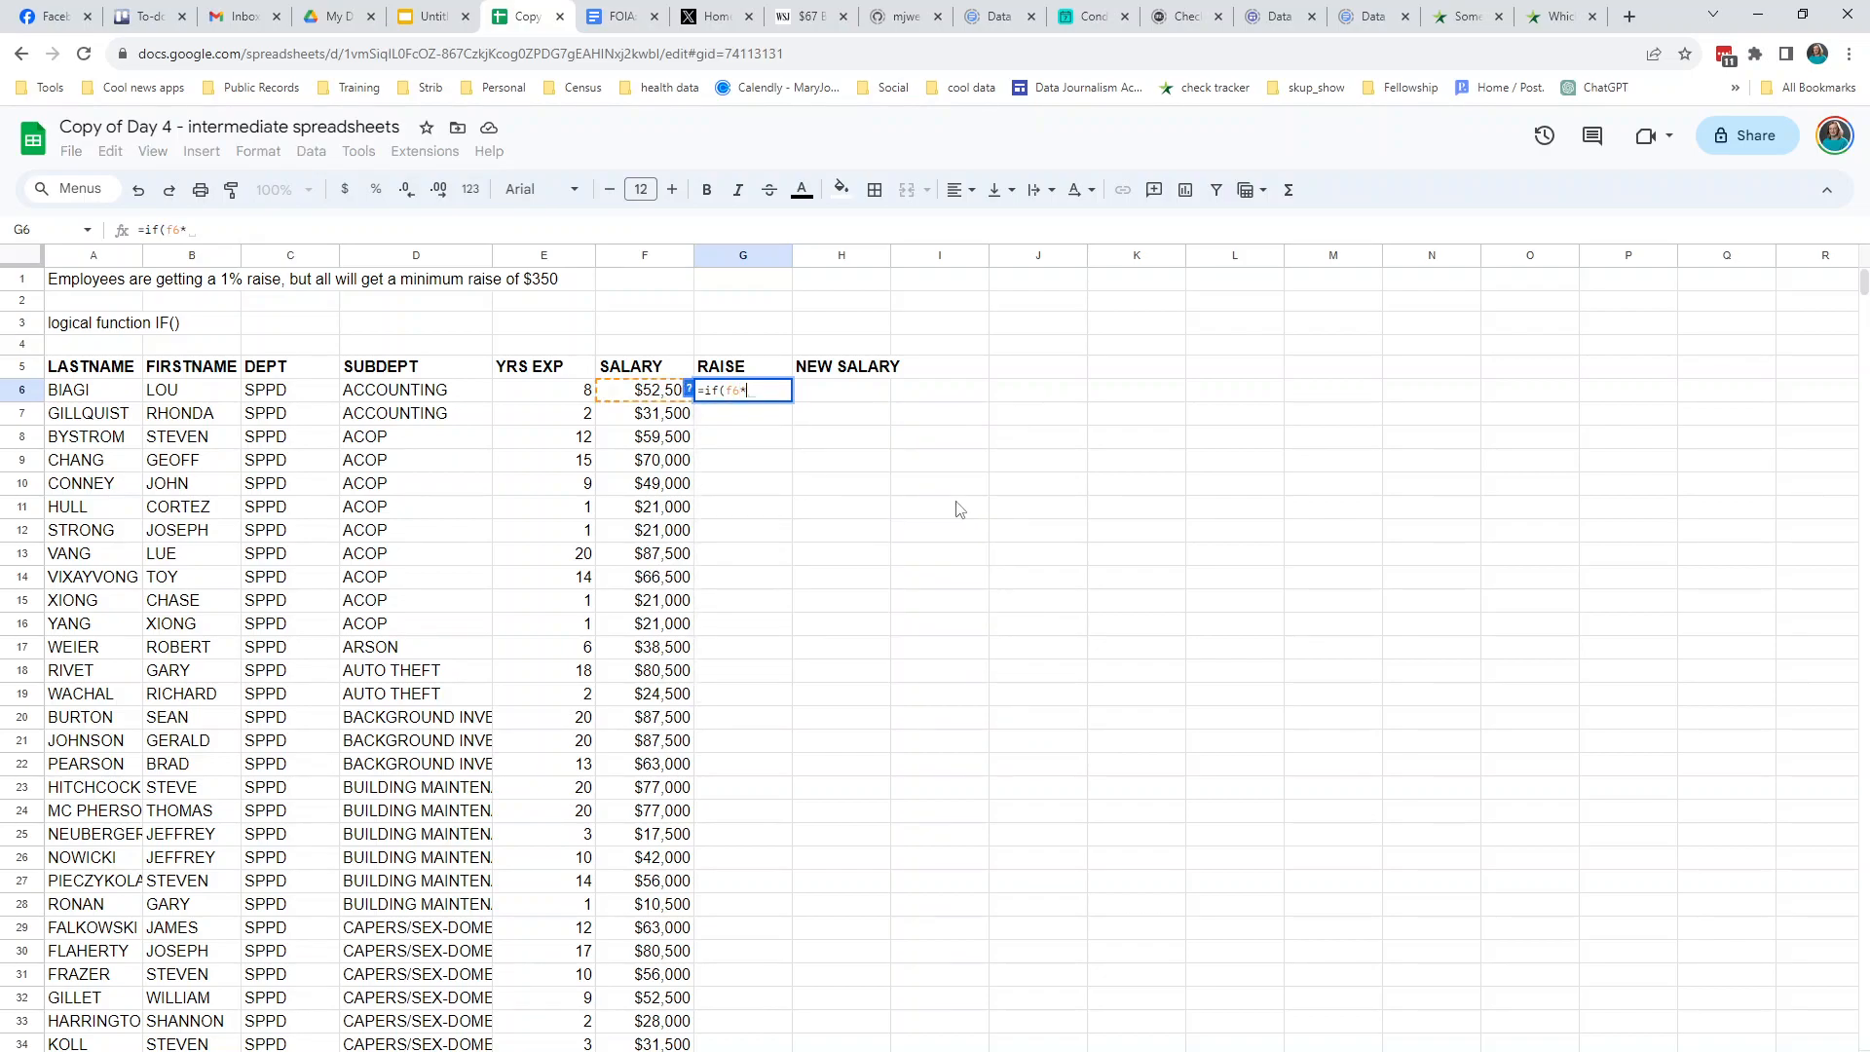
text(.01)
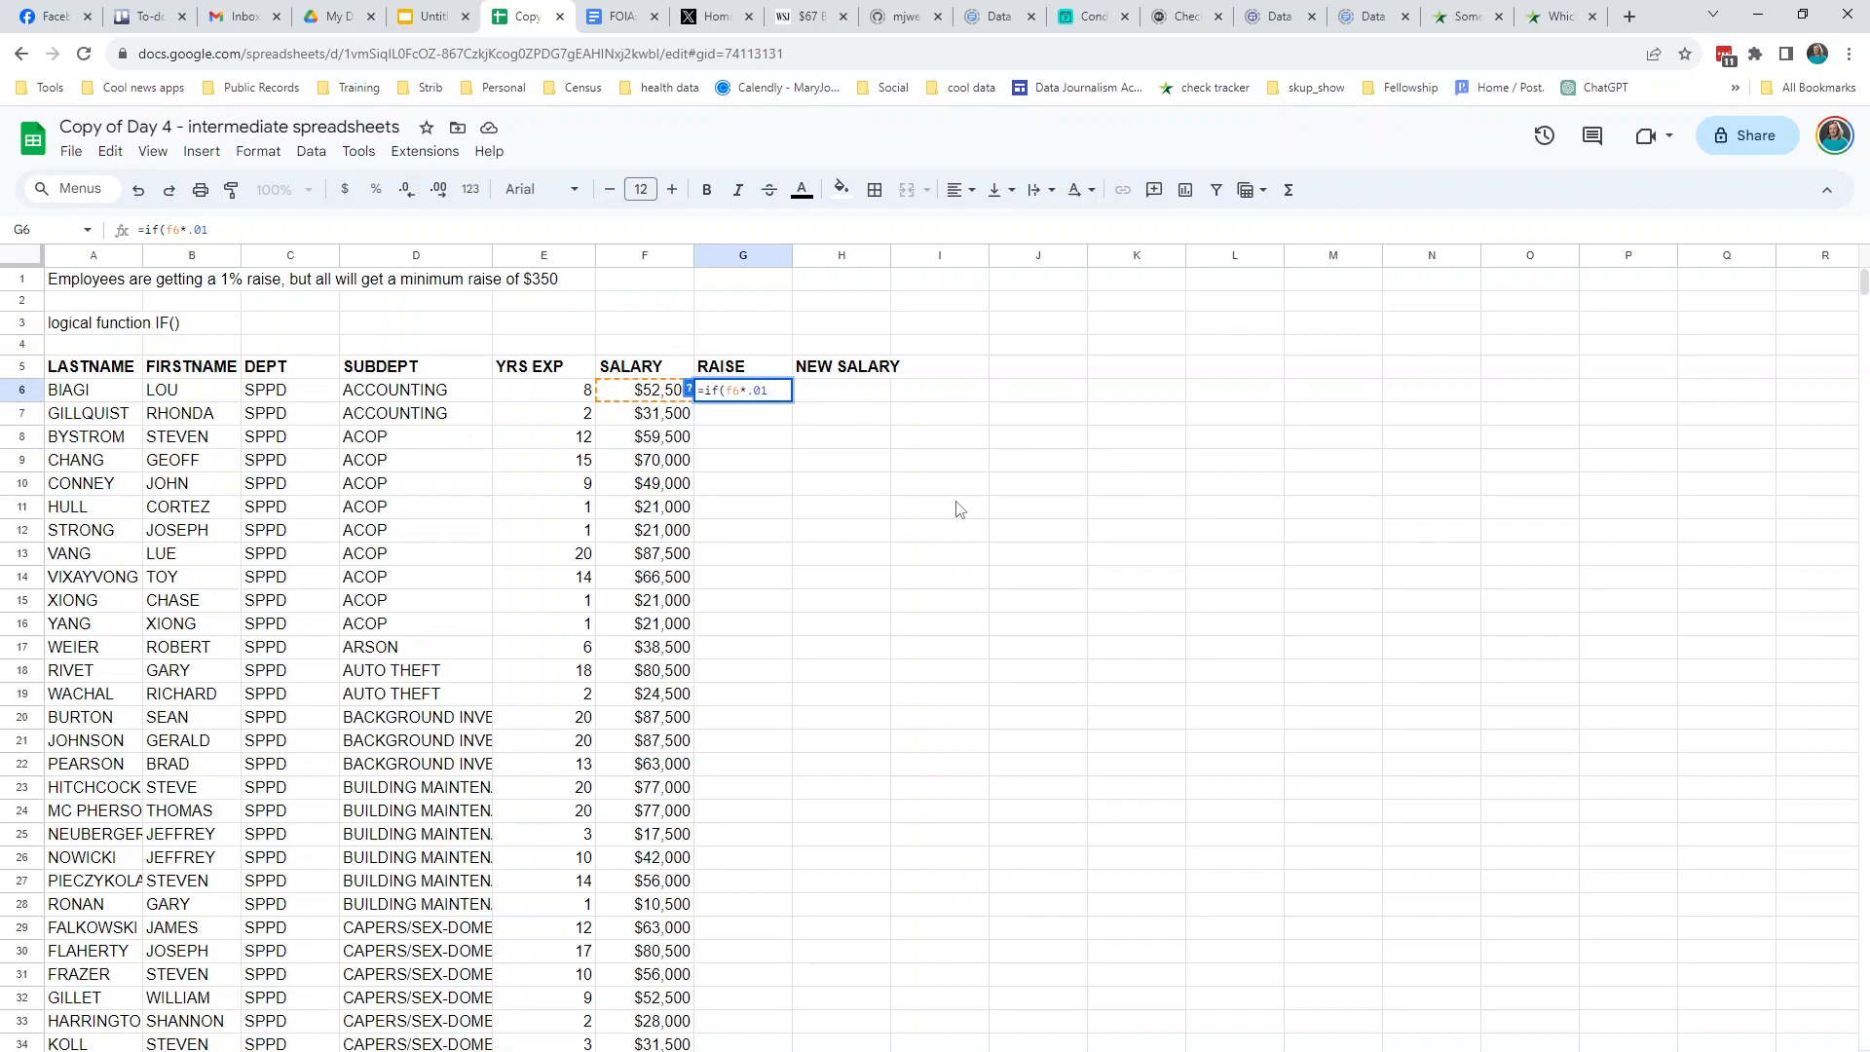
text(<=350,)
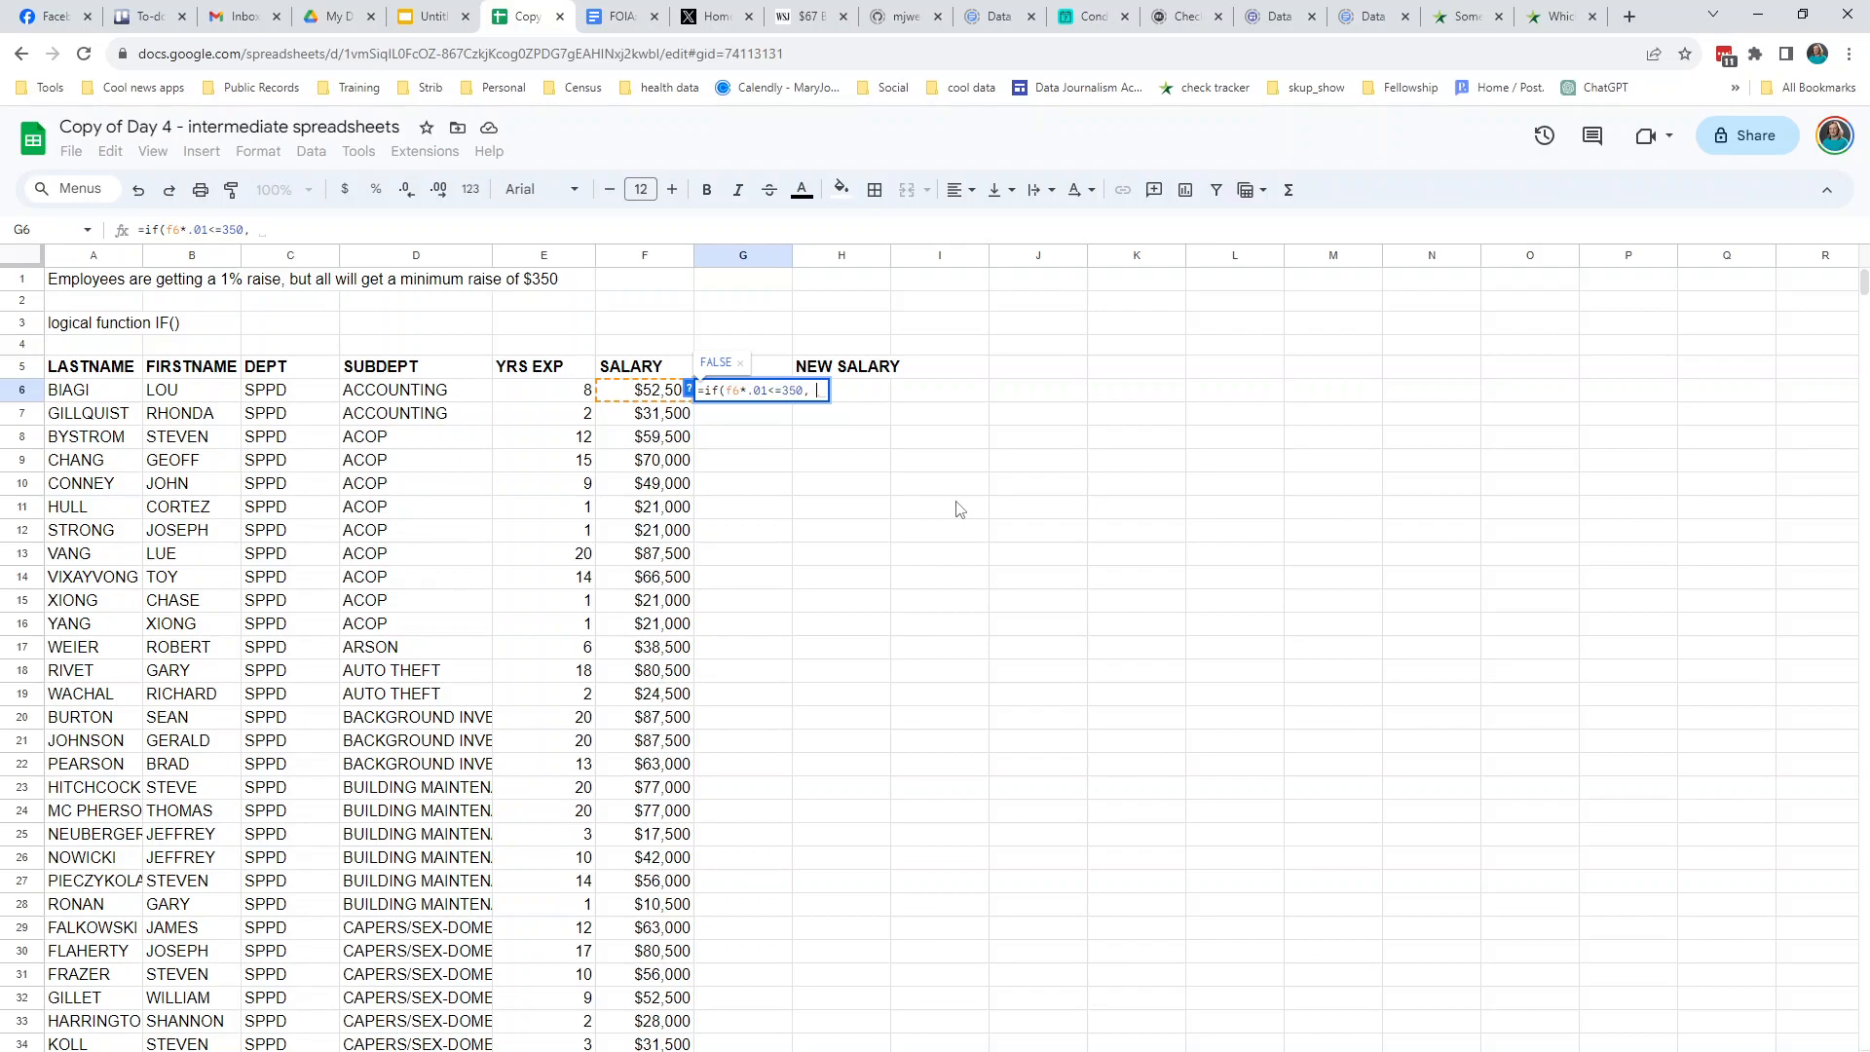
text(350,)
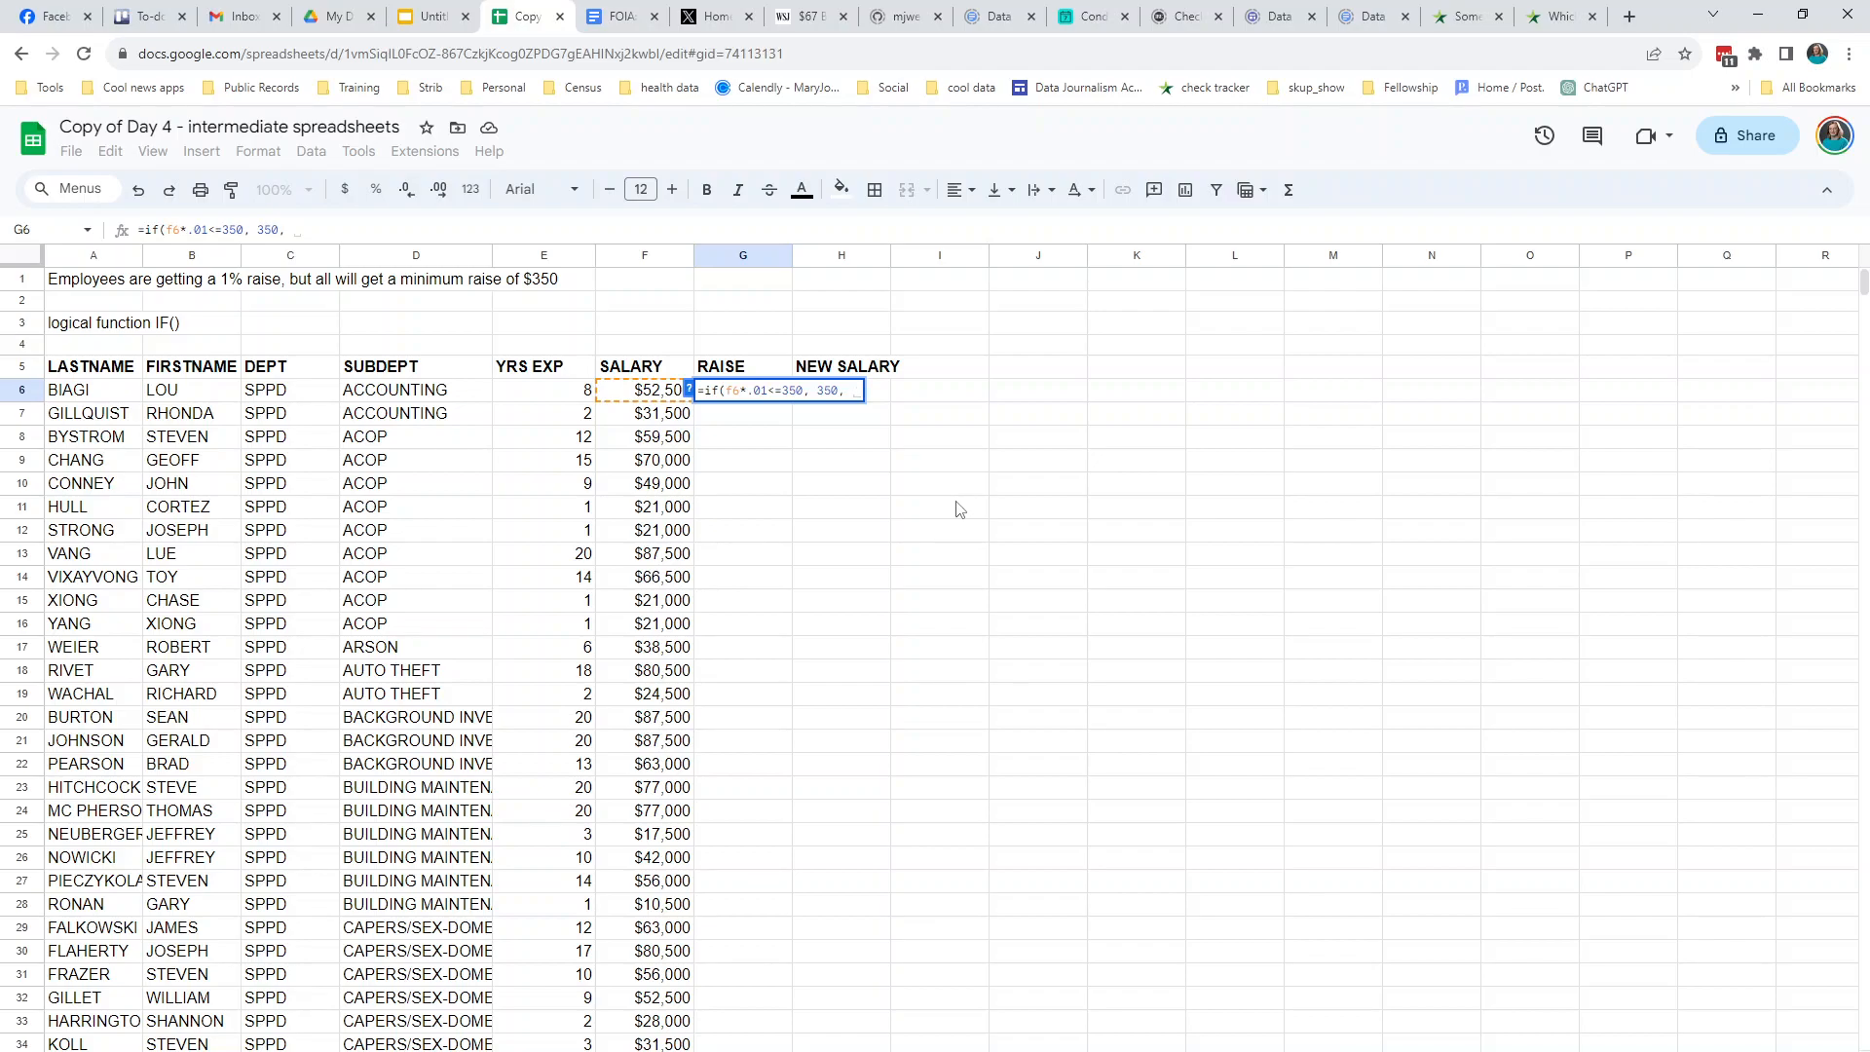
text(f)
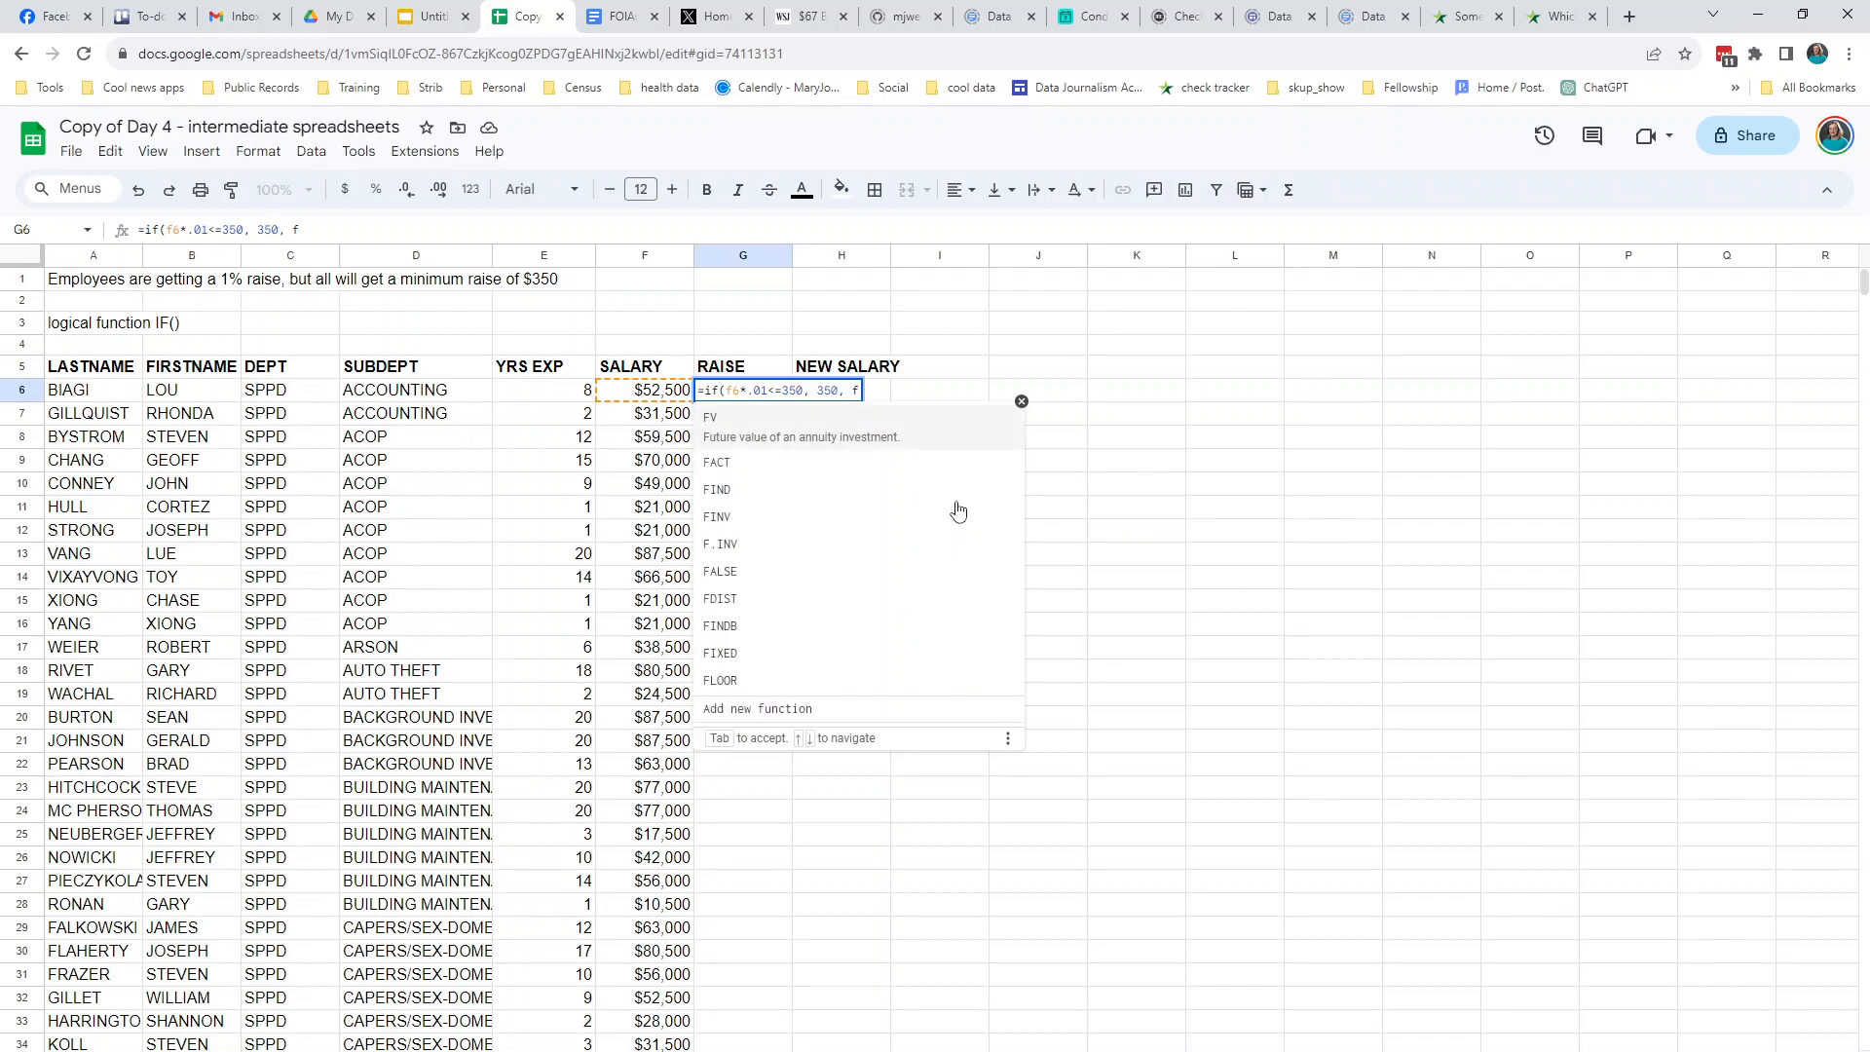
text(6)
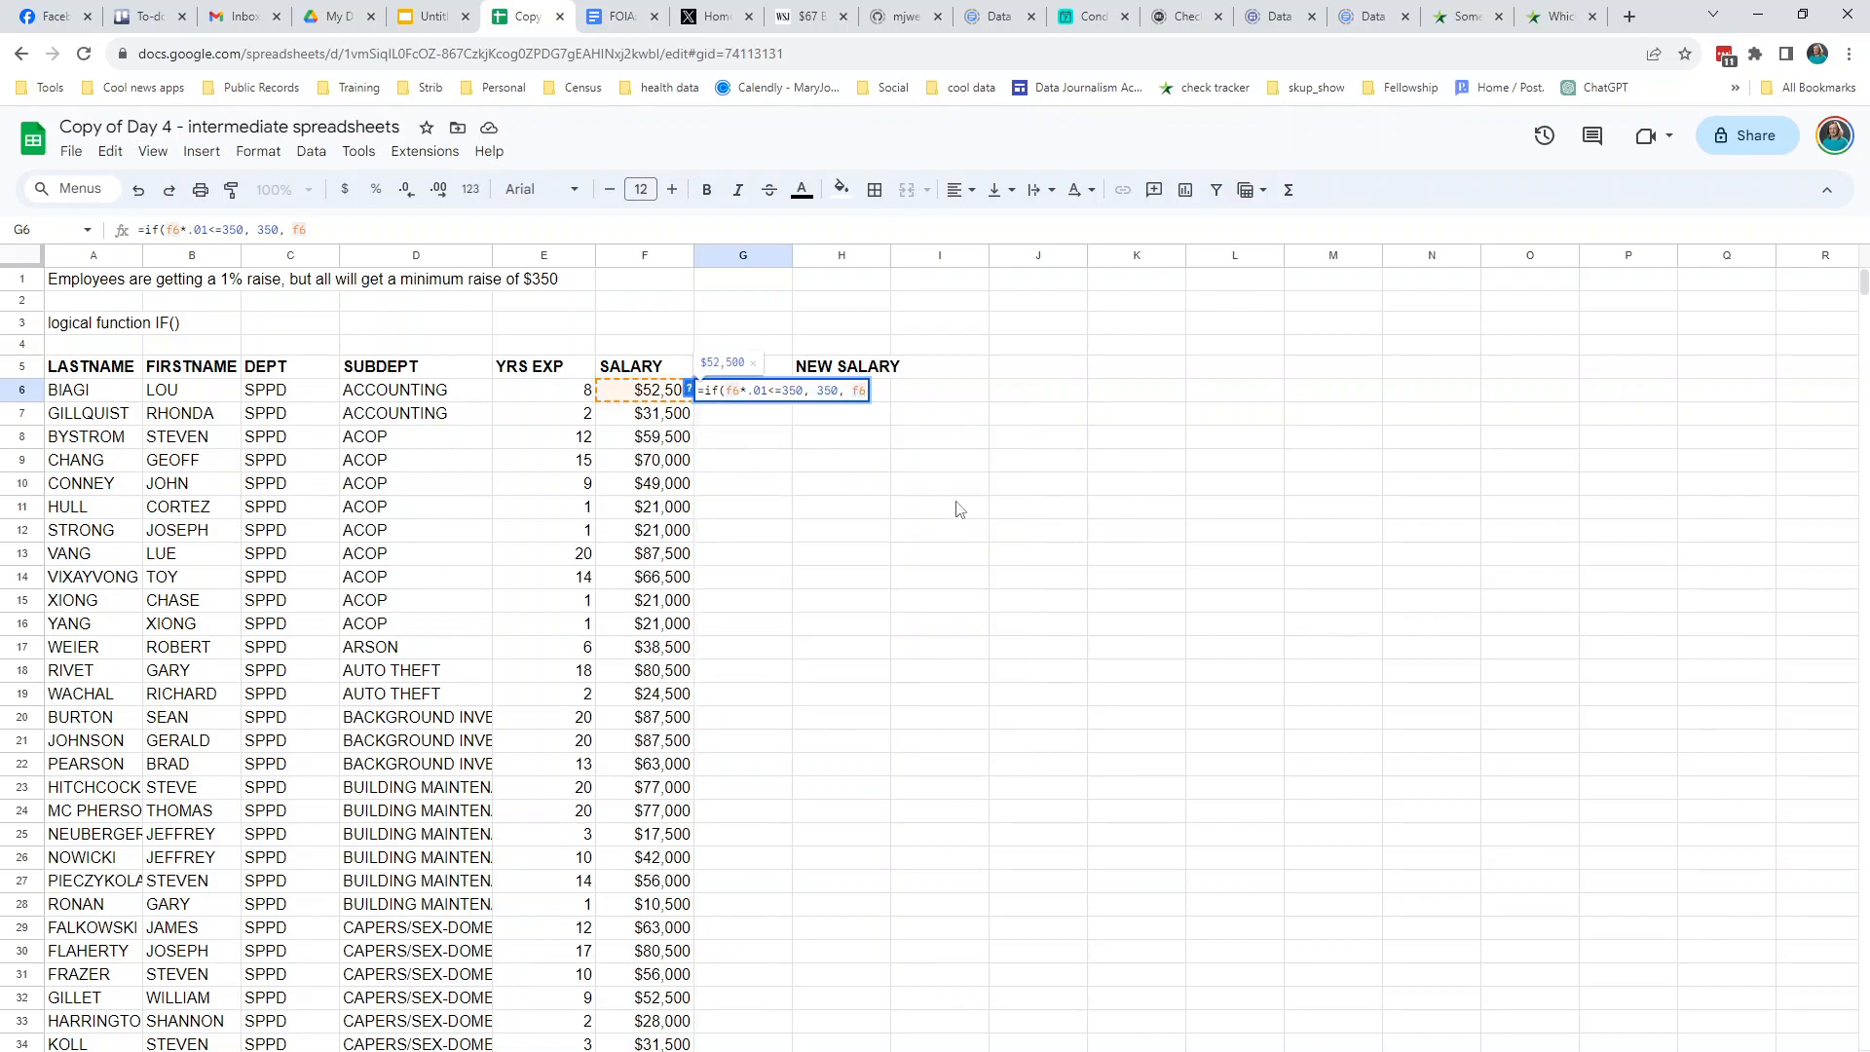
text(*.01))
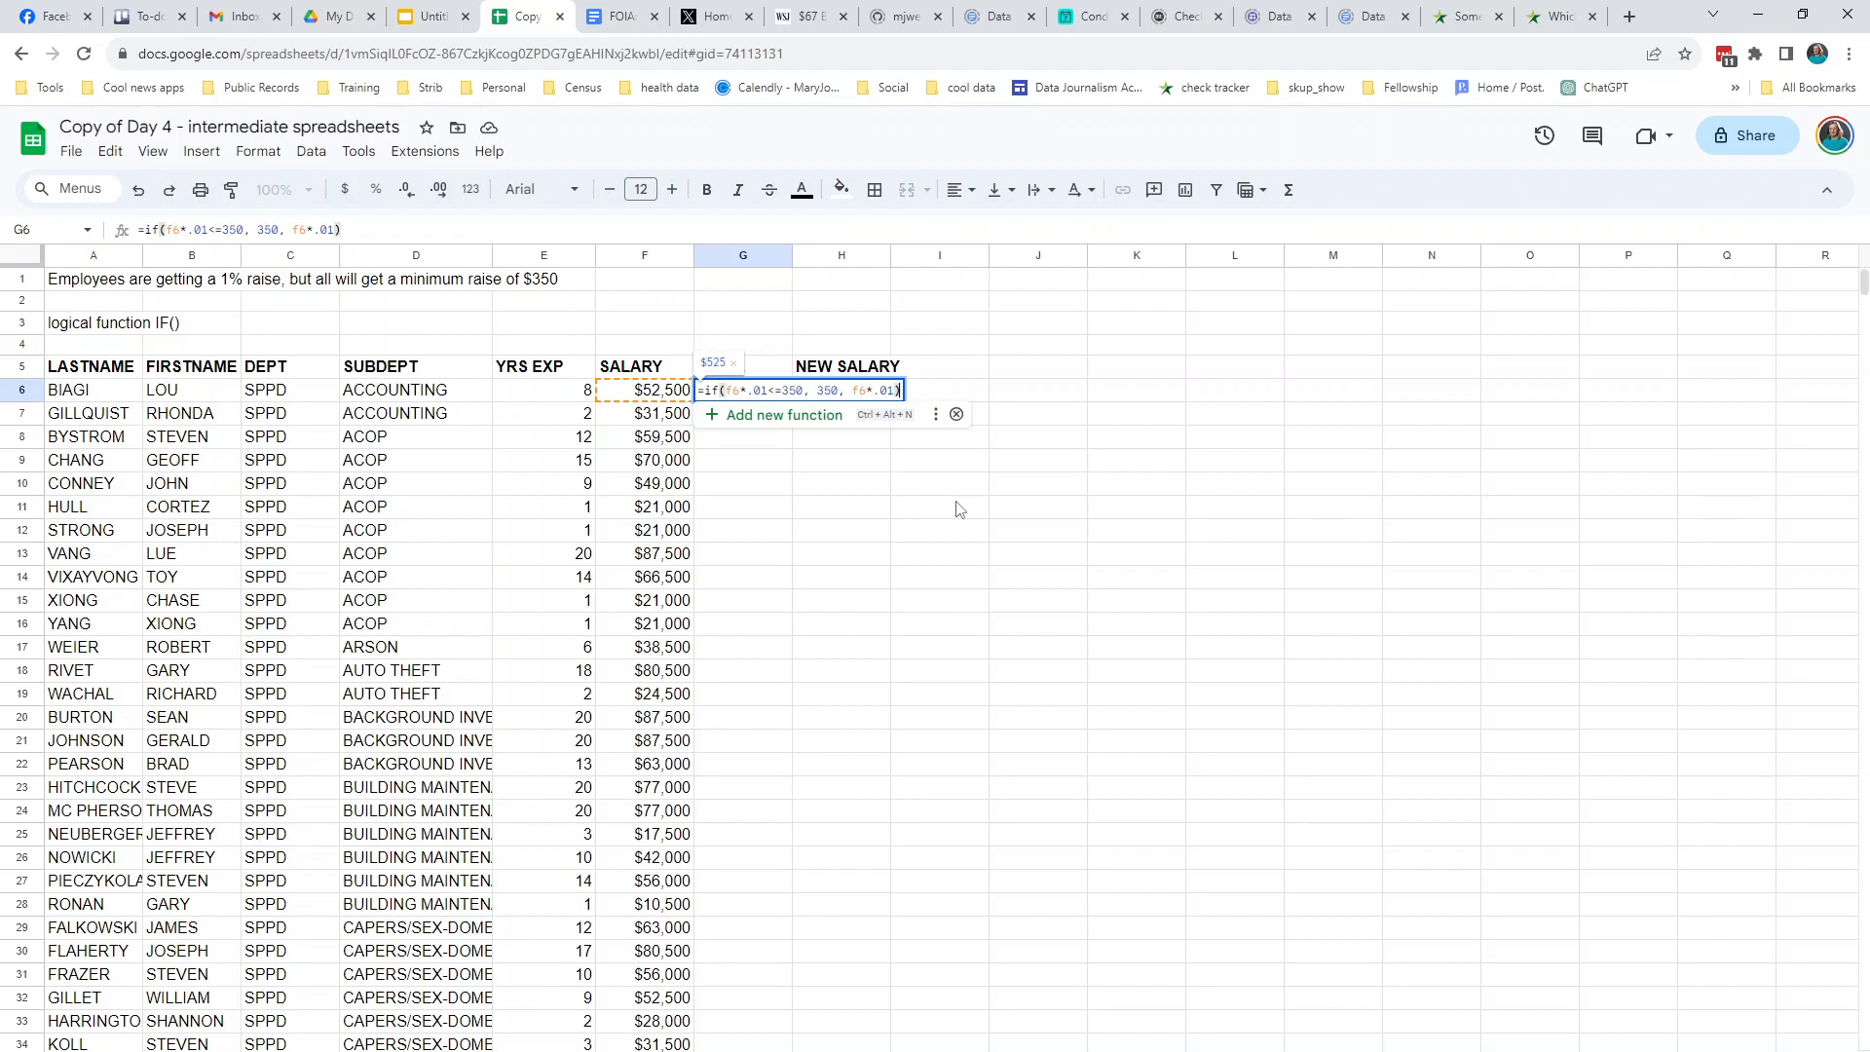
key(Return)
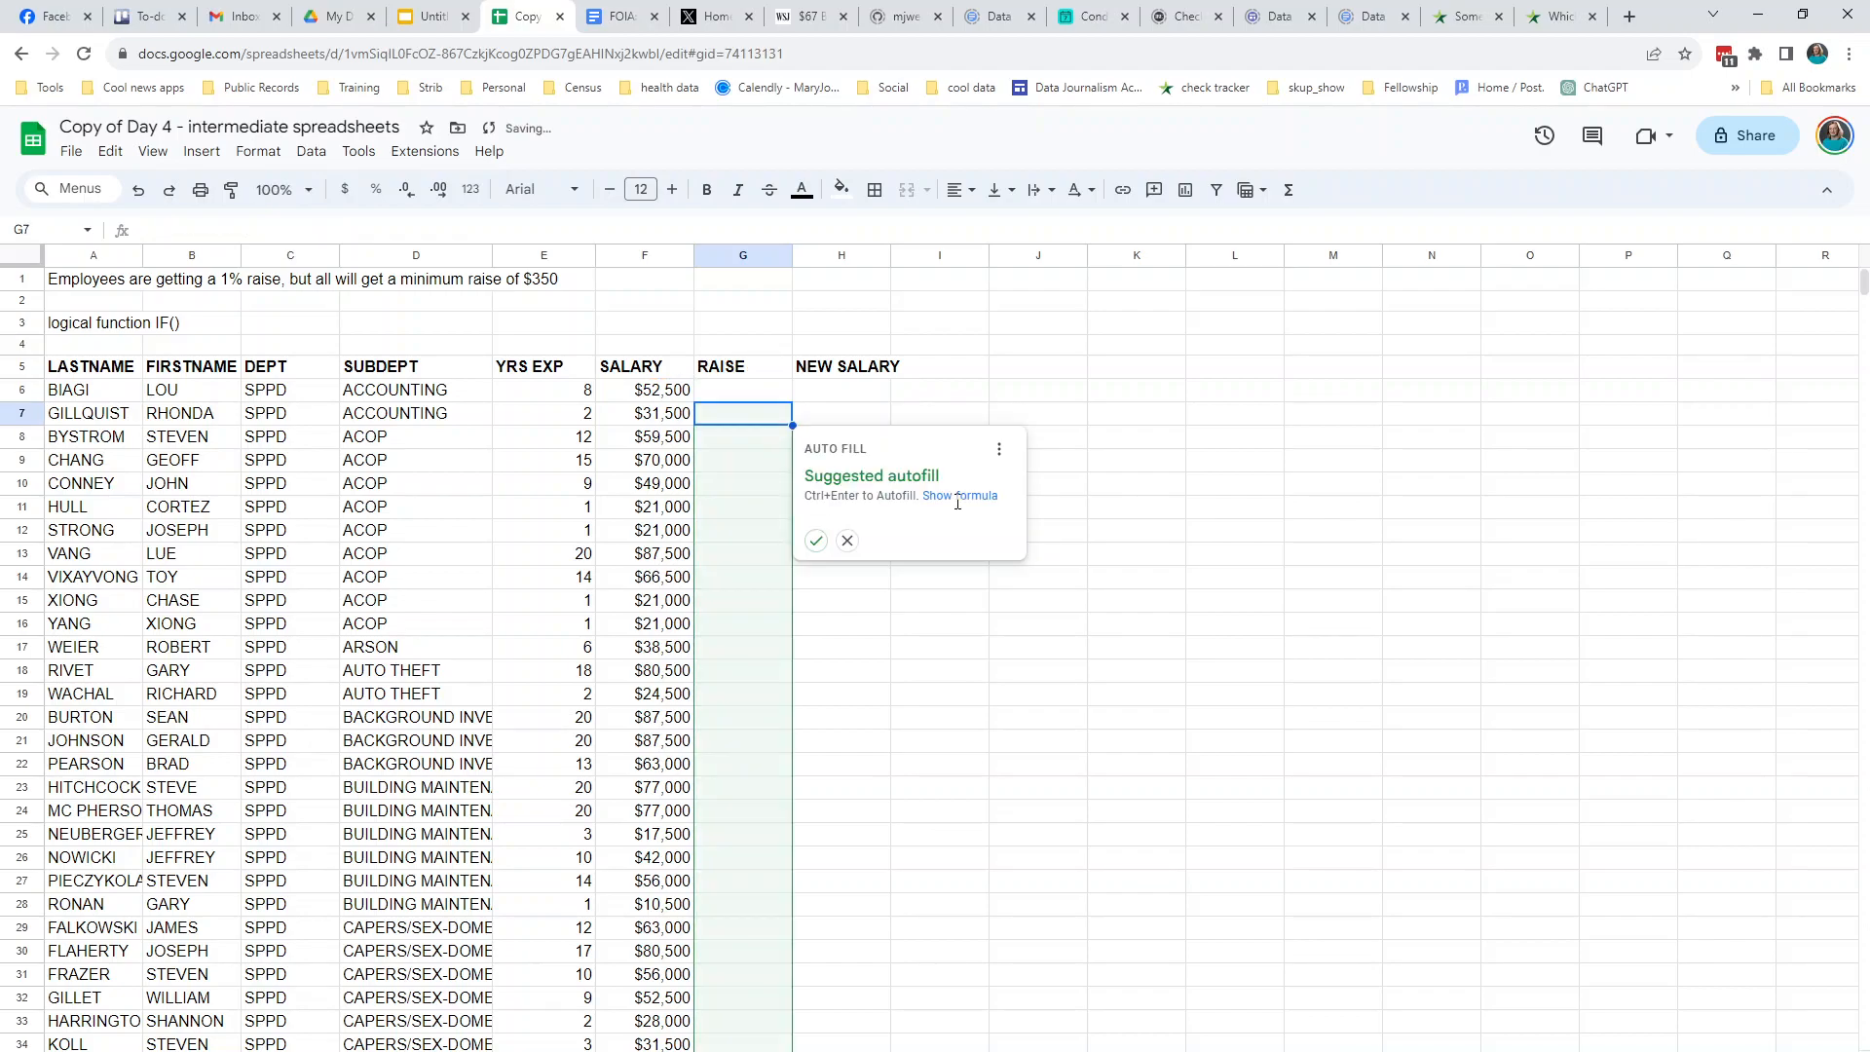
click(847, 541)
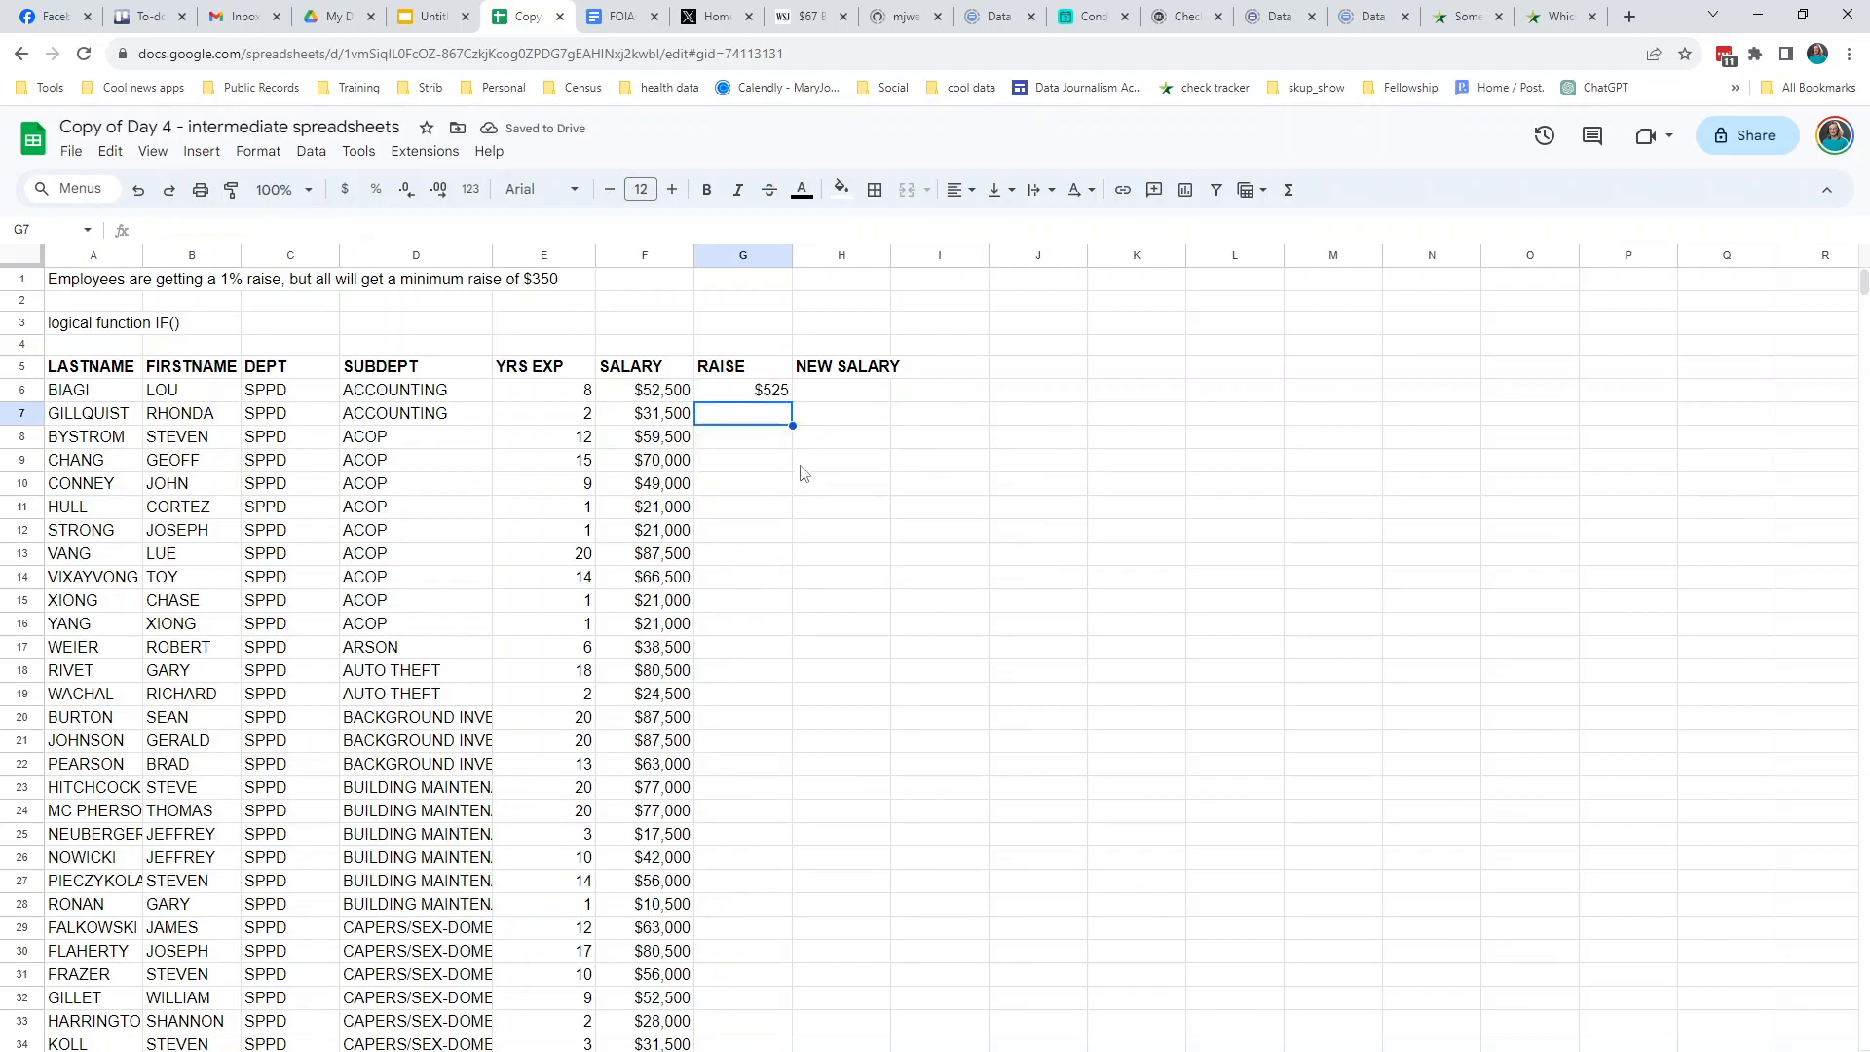
- Fill the G6 raise formula down the whole RAISE column and inspect the copied formulas in several rows
key(Up)
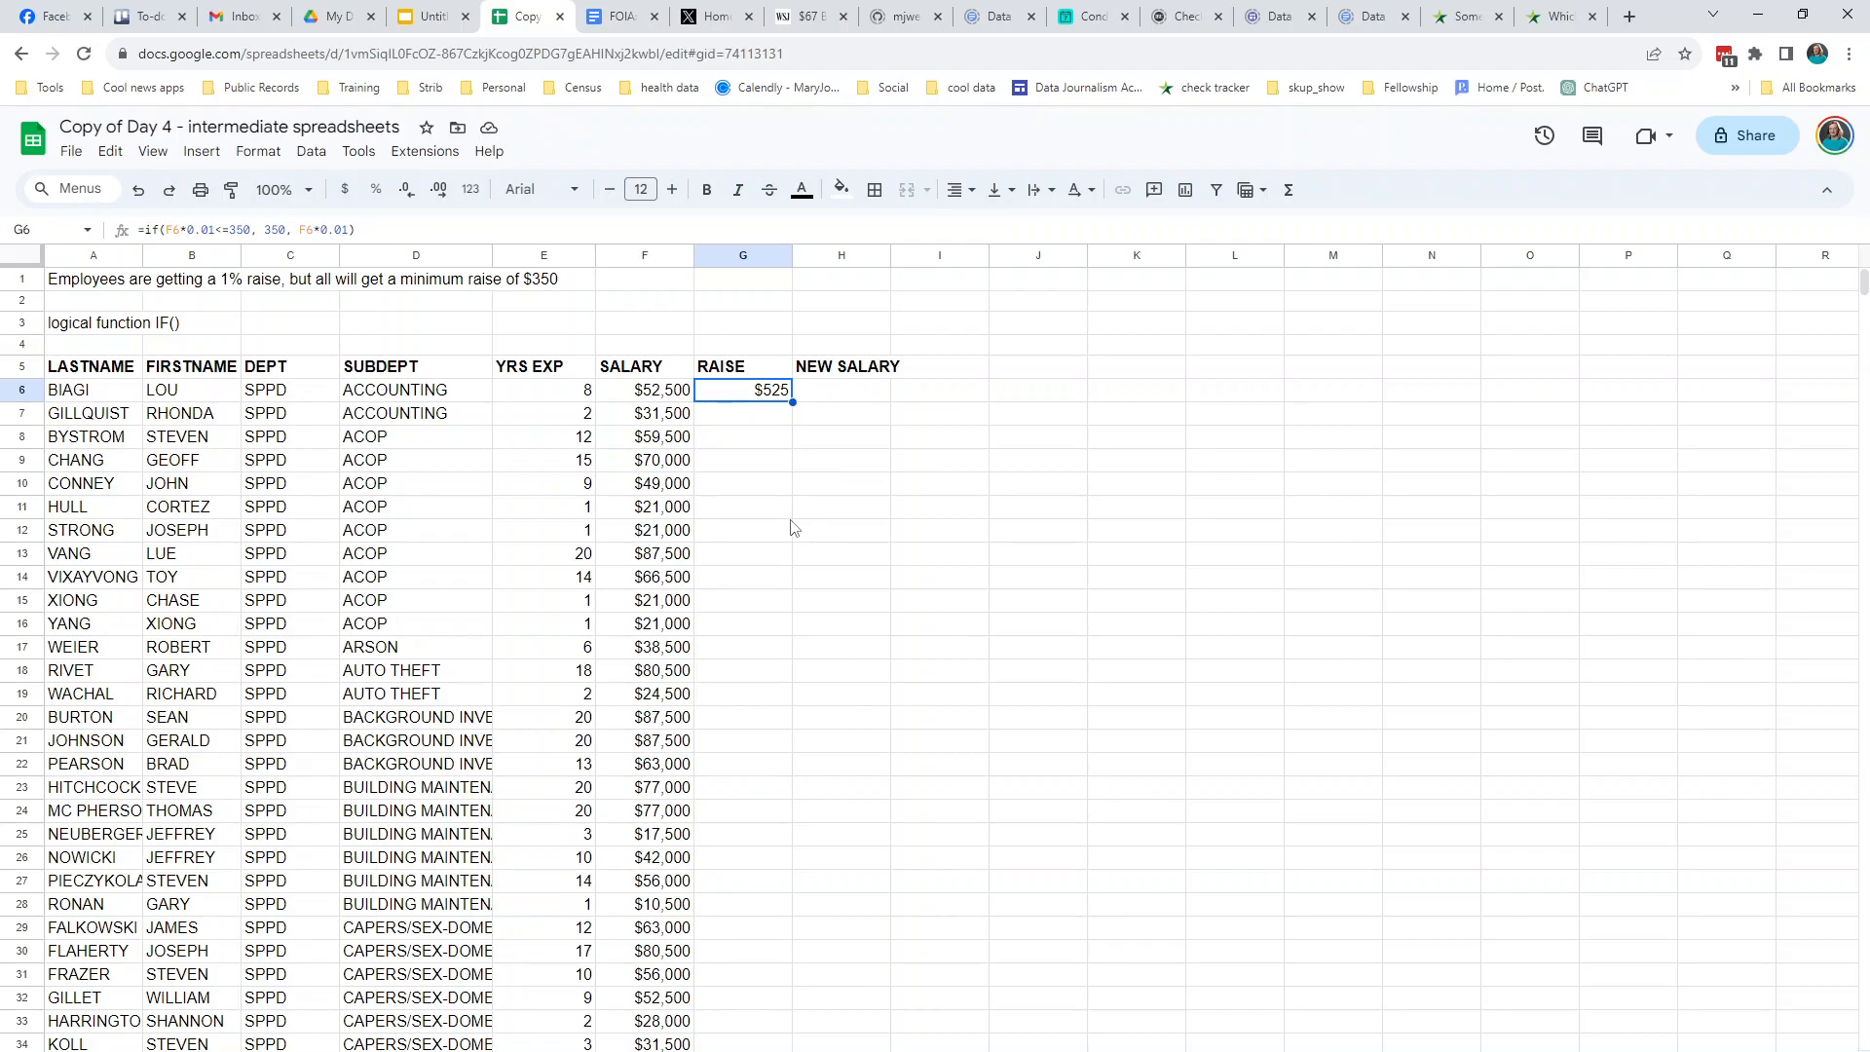
double_click(794, 400)
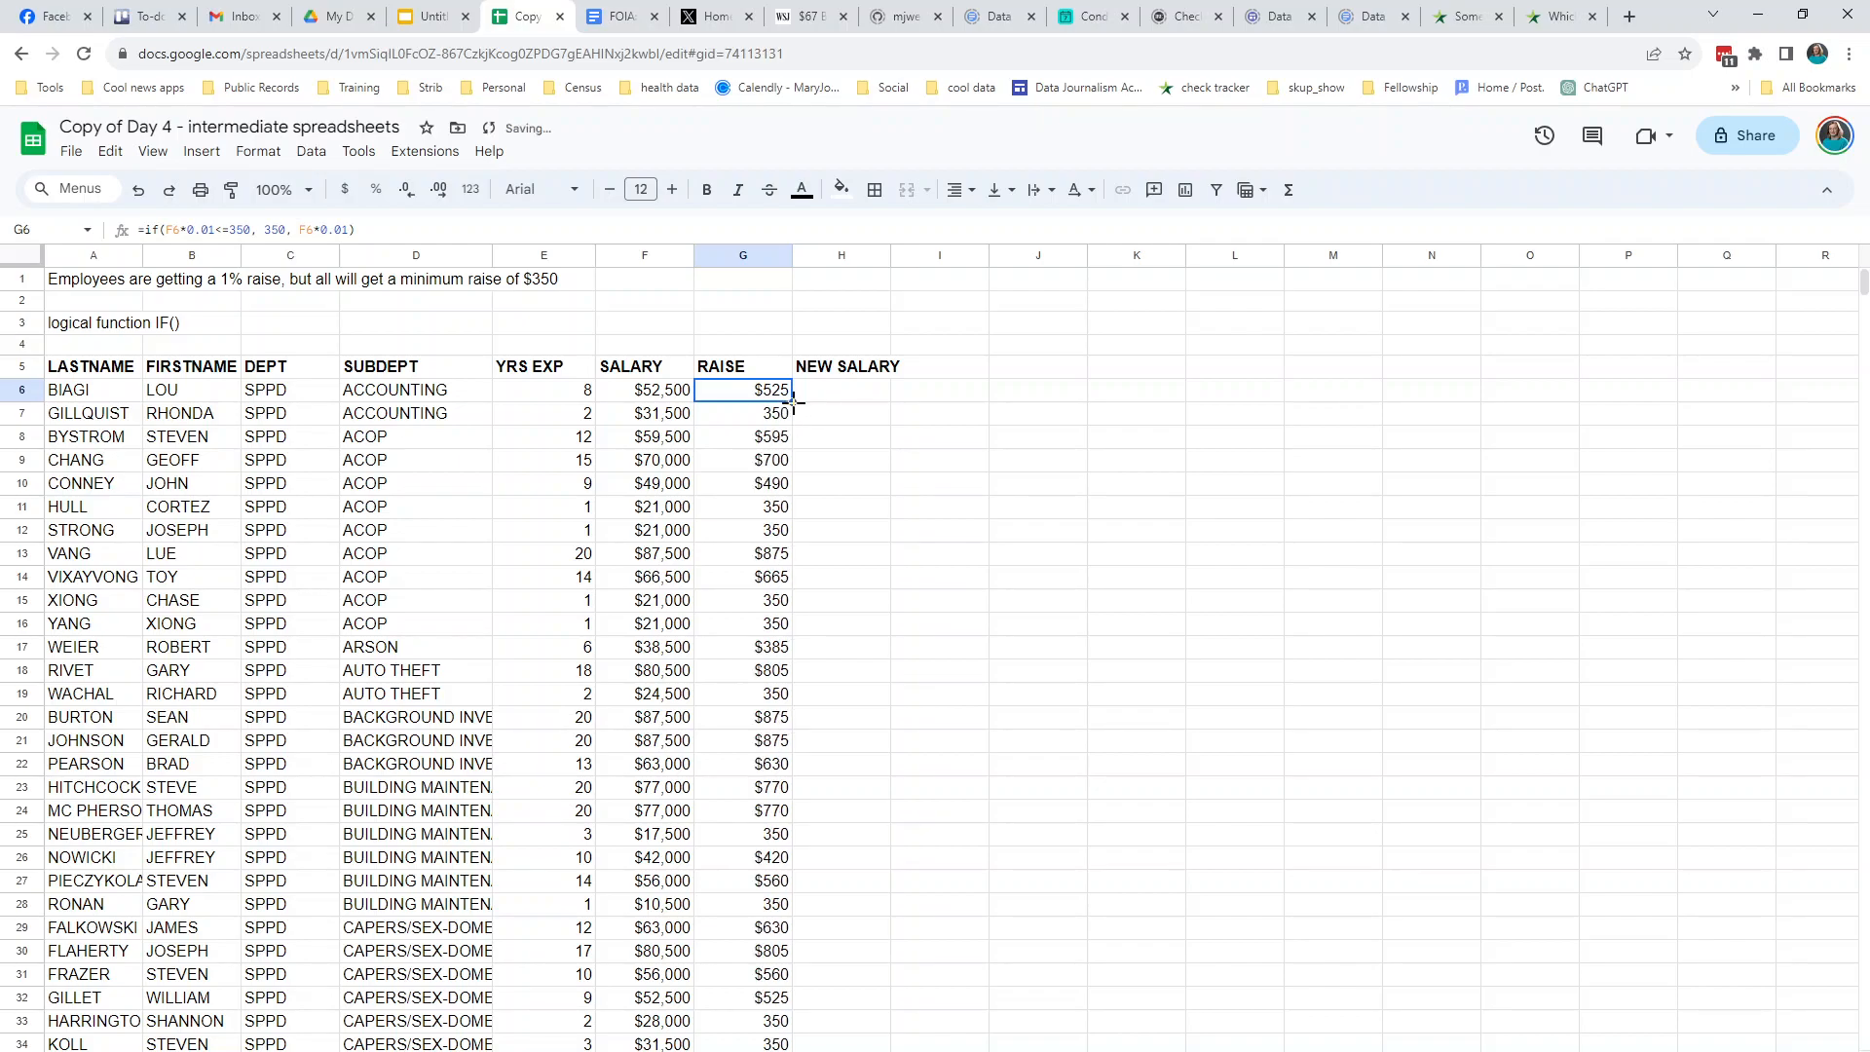
click(747, 419)
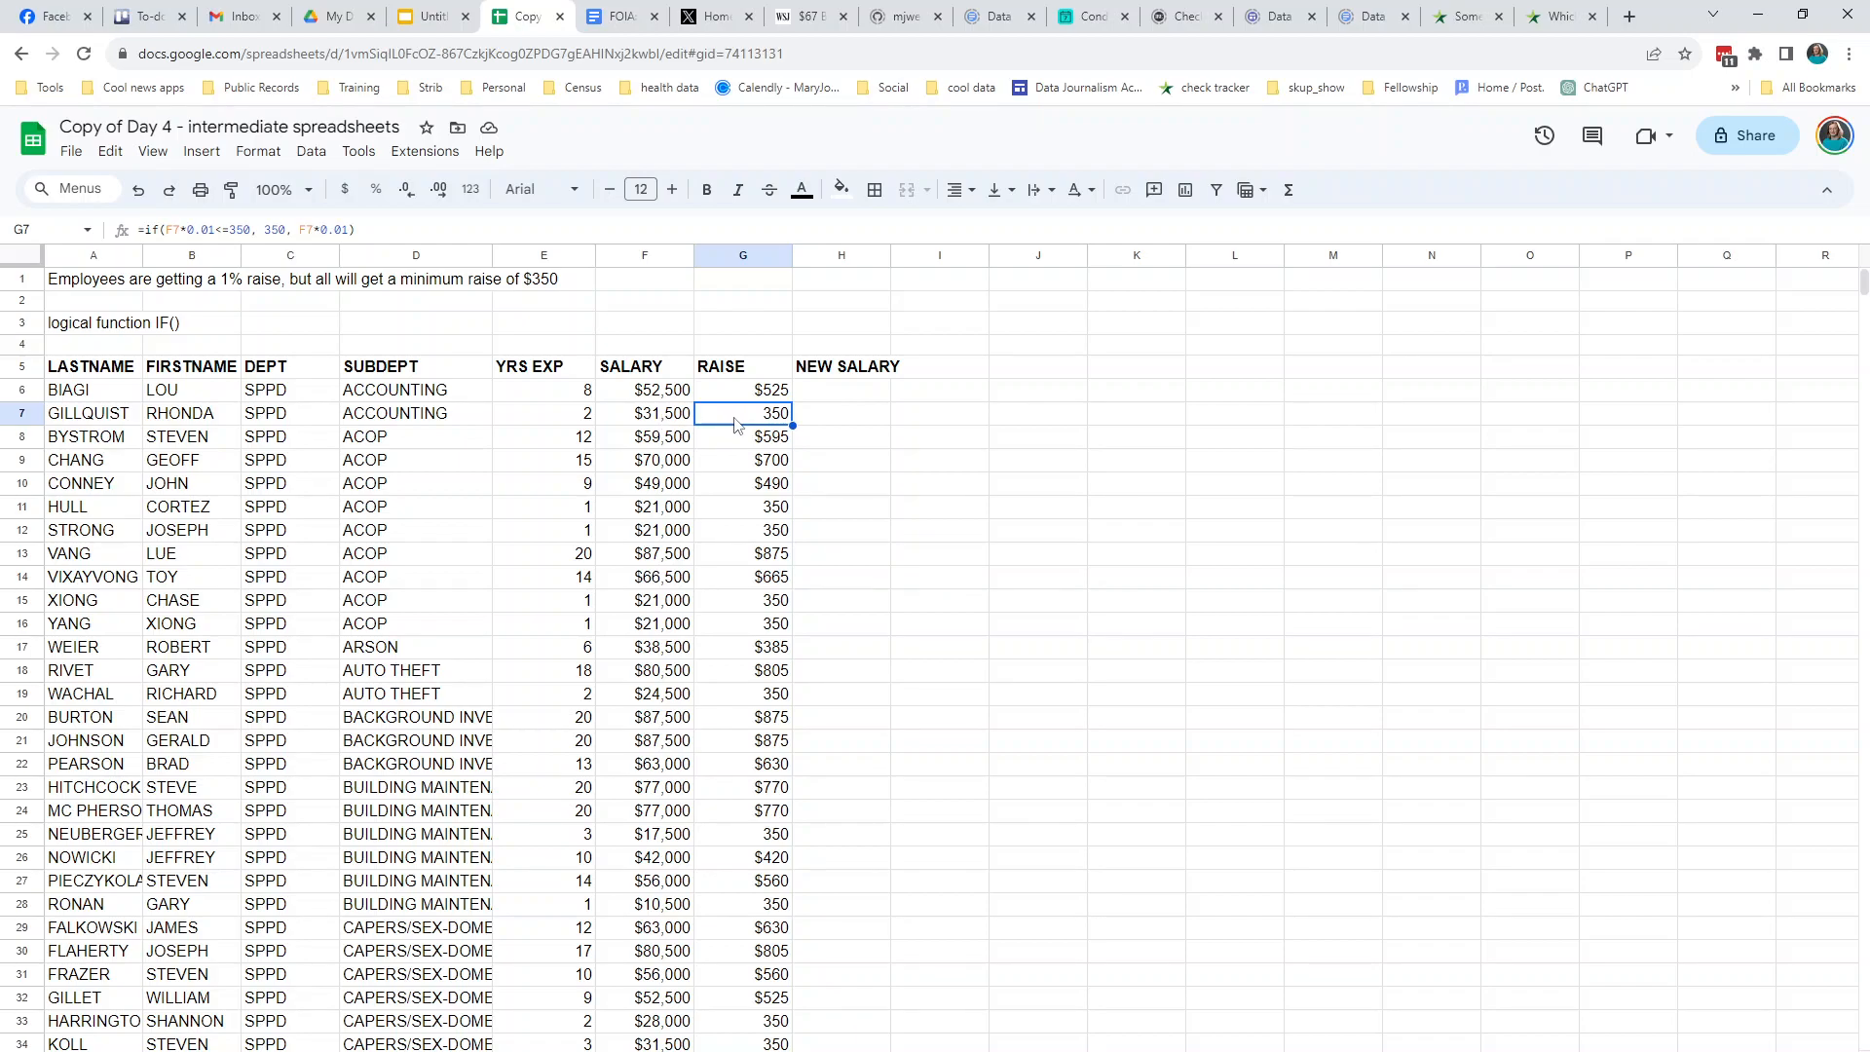
click(766, 535)
click(765, 493)
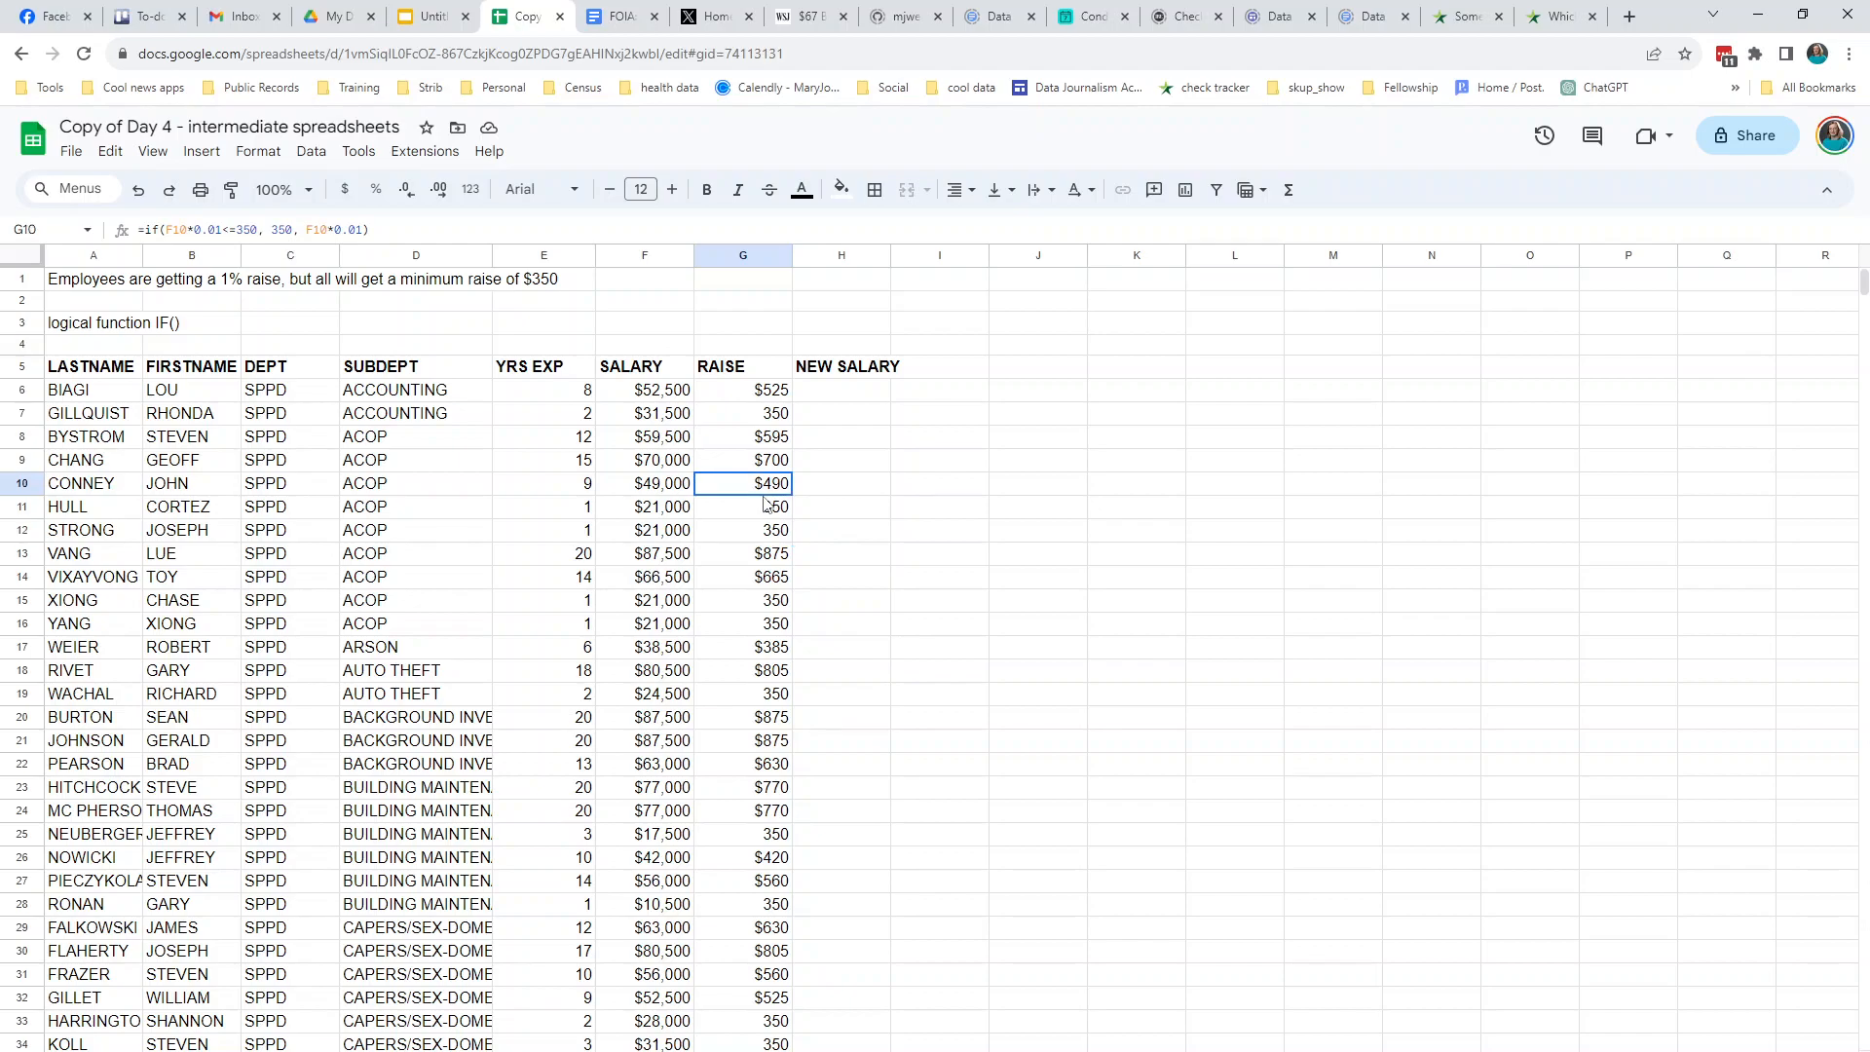
click(779, 394)
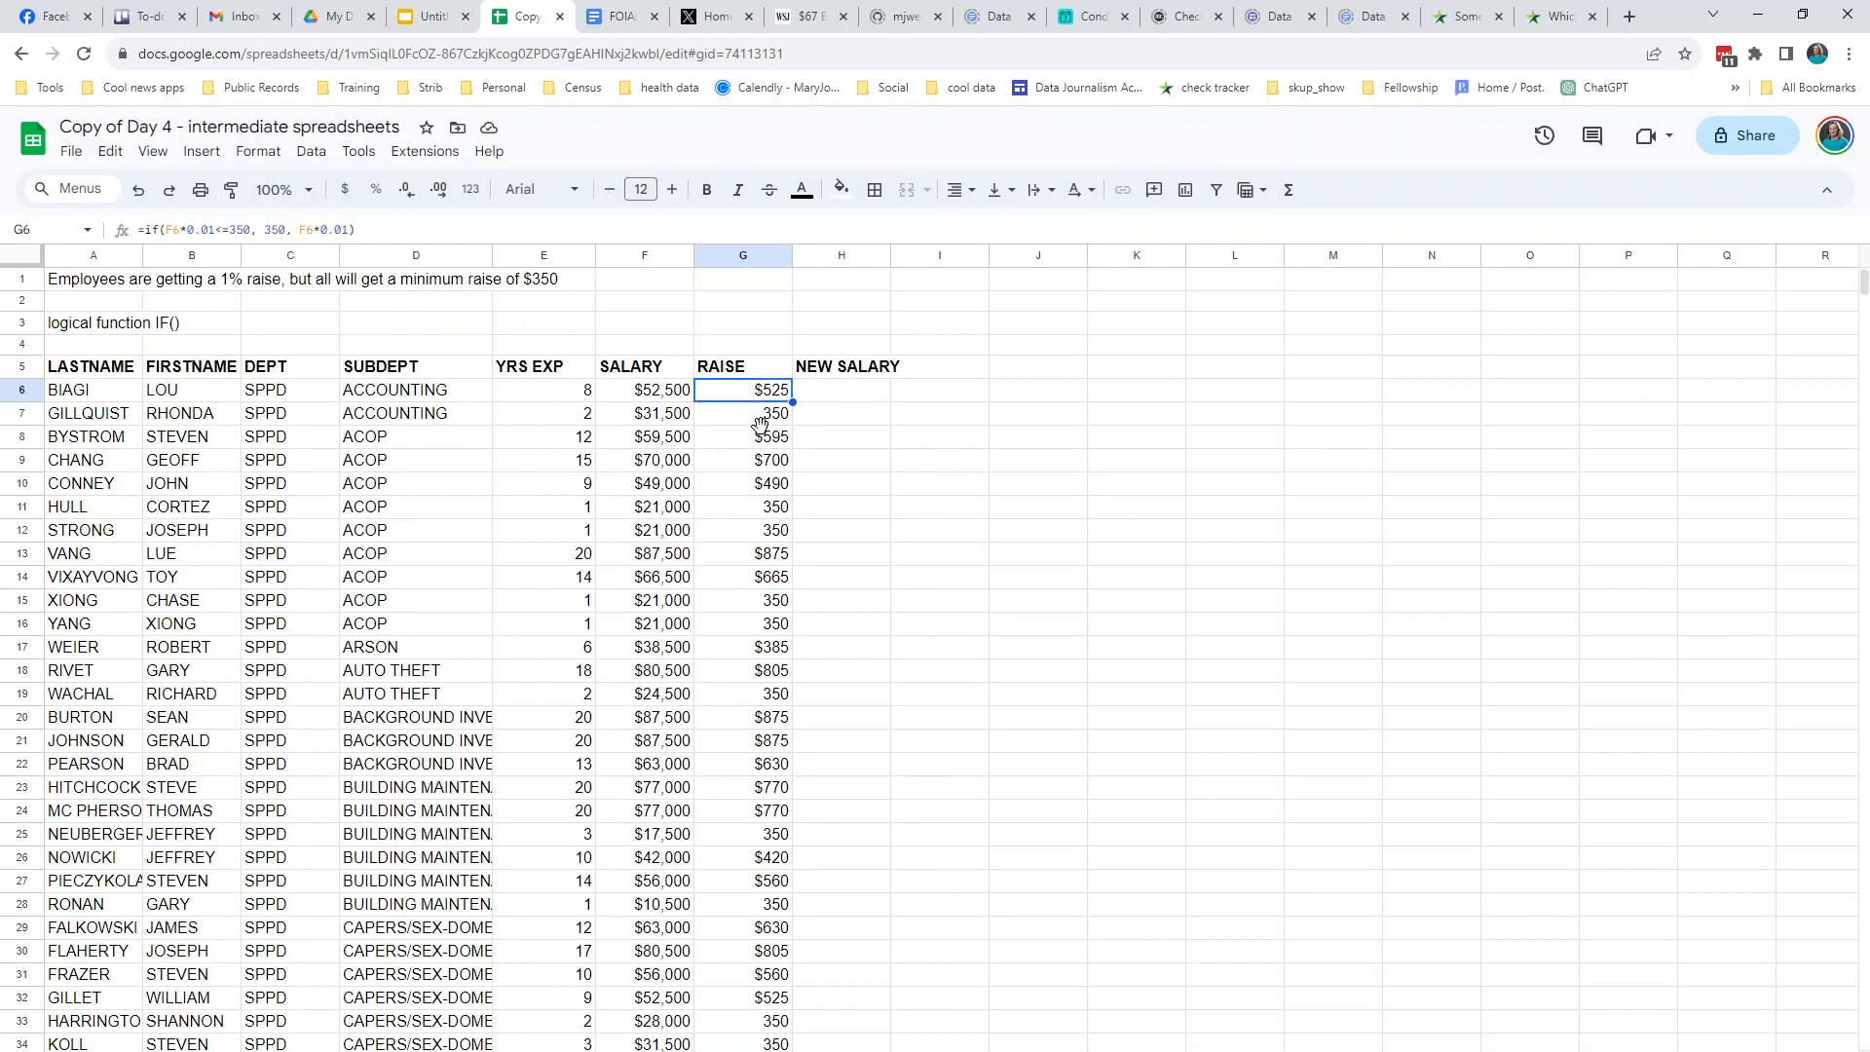
click(765, 435)
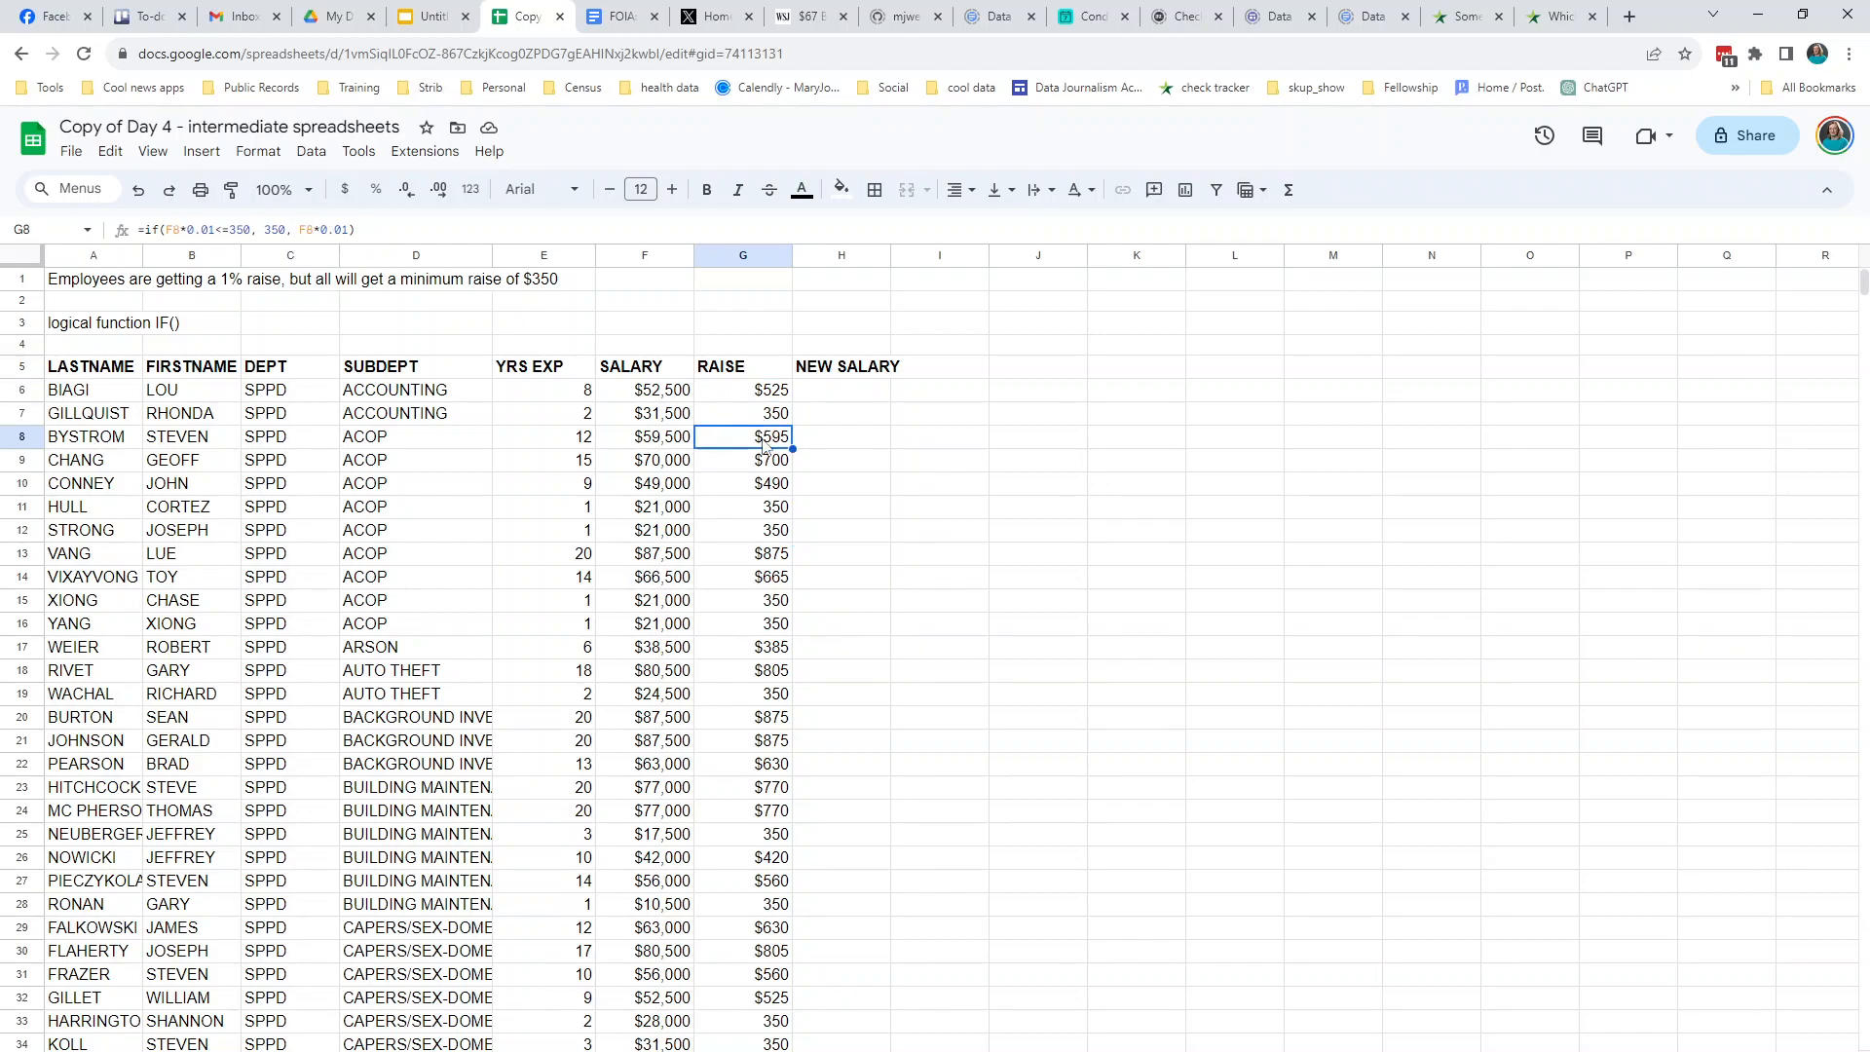
- Format the entire RAISE column as currency with no decimal places
click(748, 256)
right_click(744, 347)
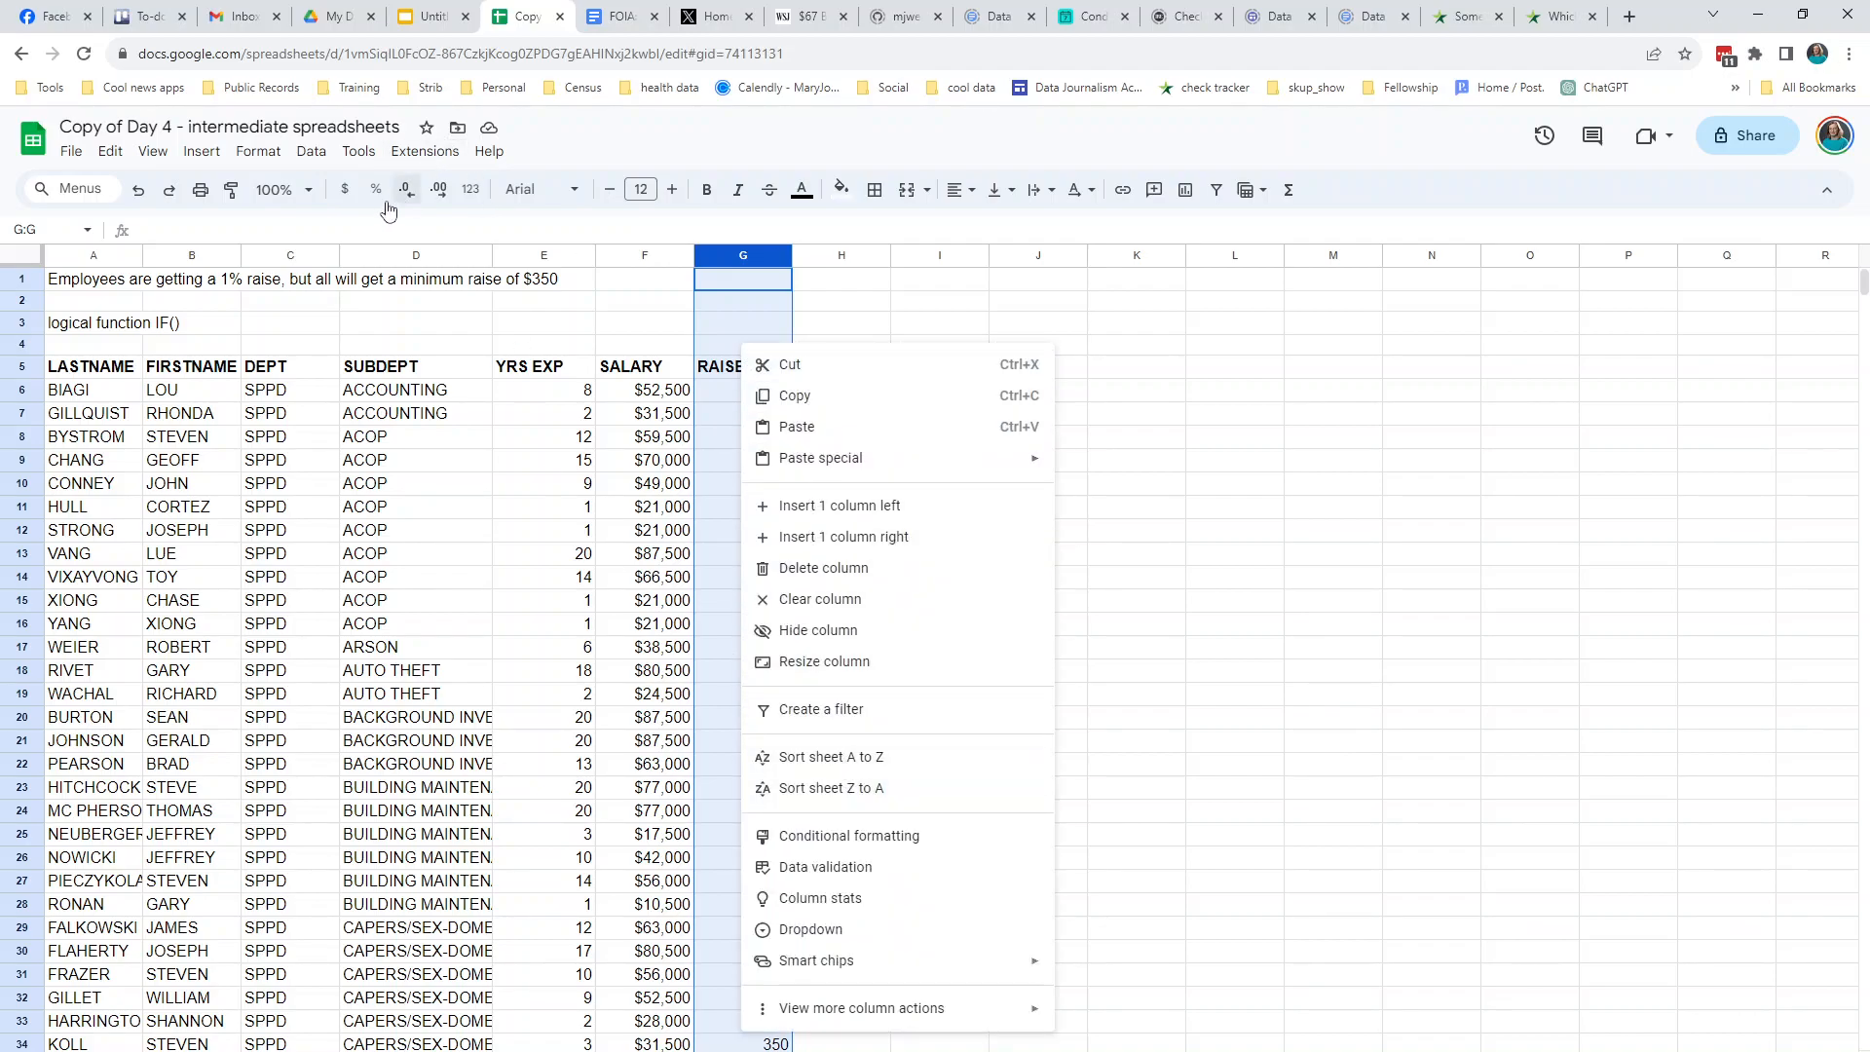
click(346, 192)
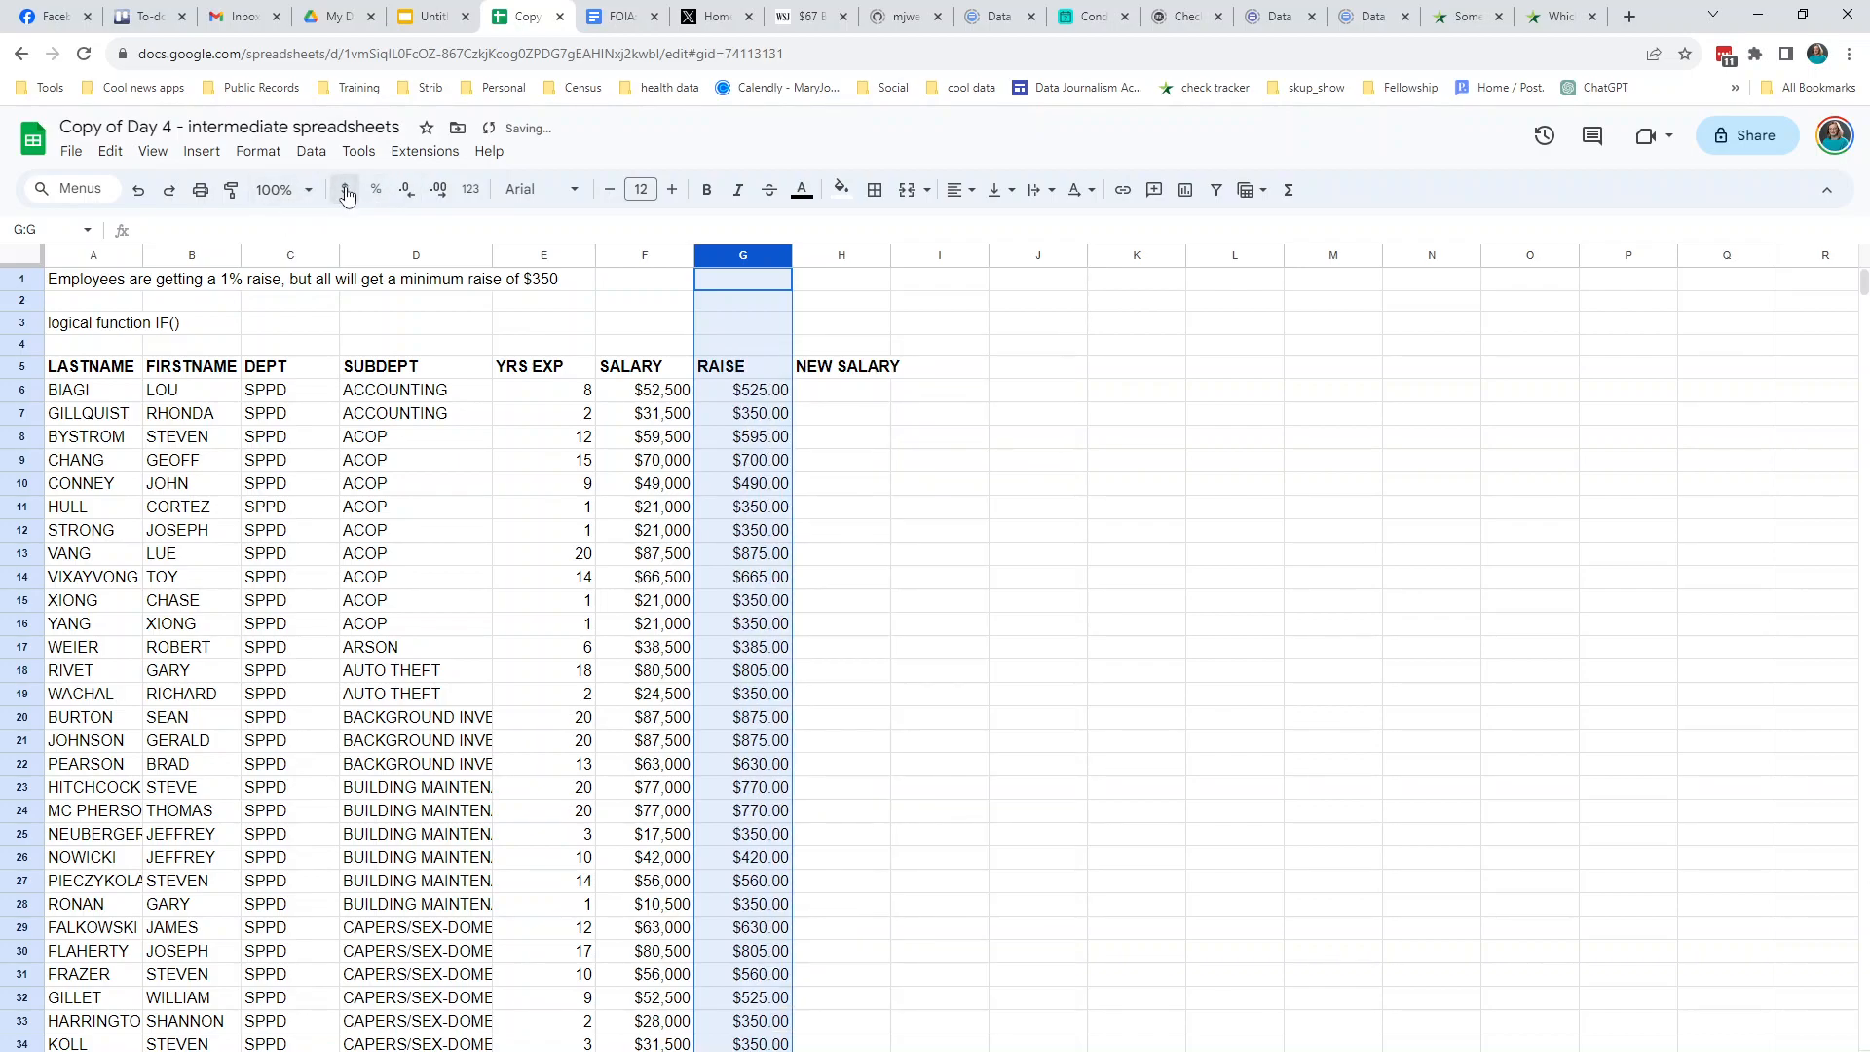
click(410, 191)
click(410, 191)
click(740, 526)
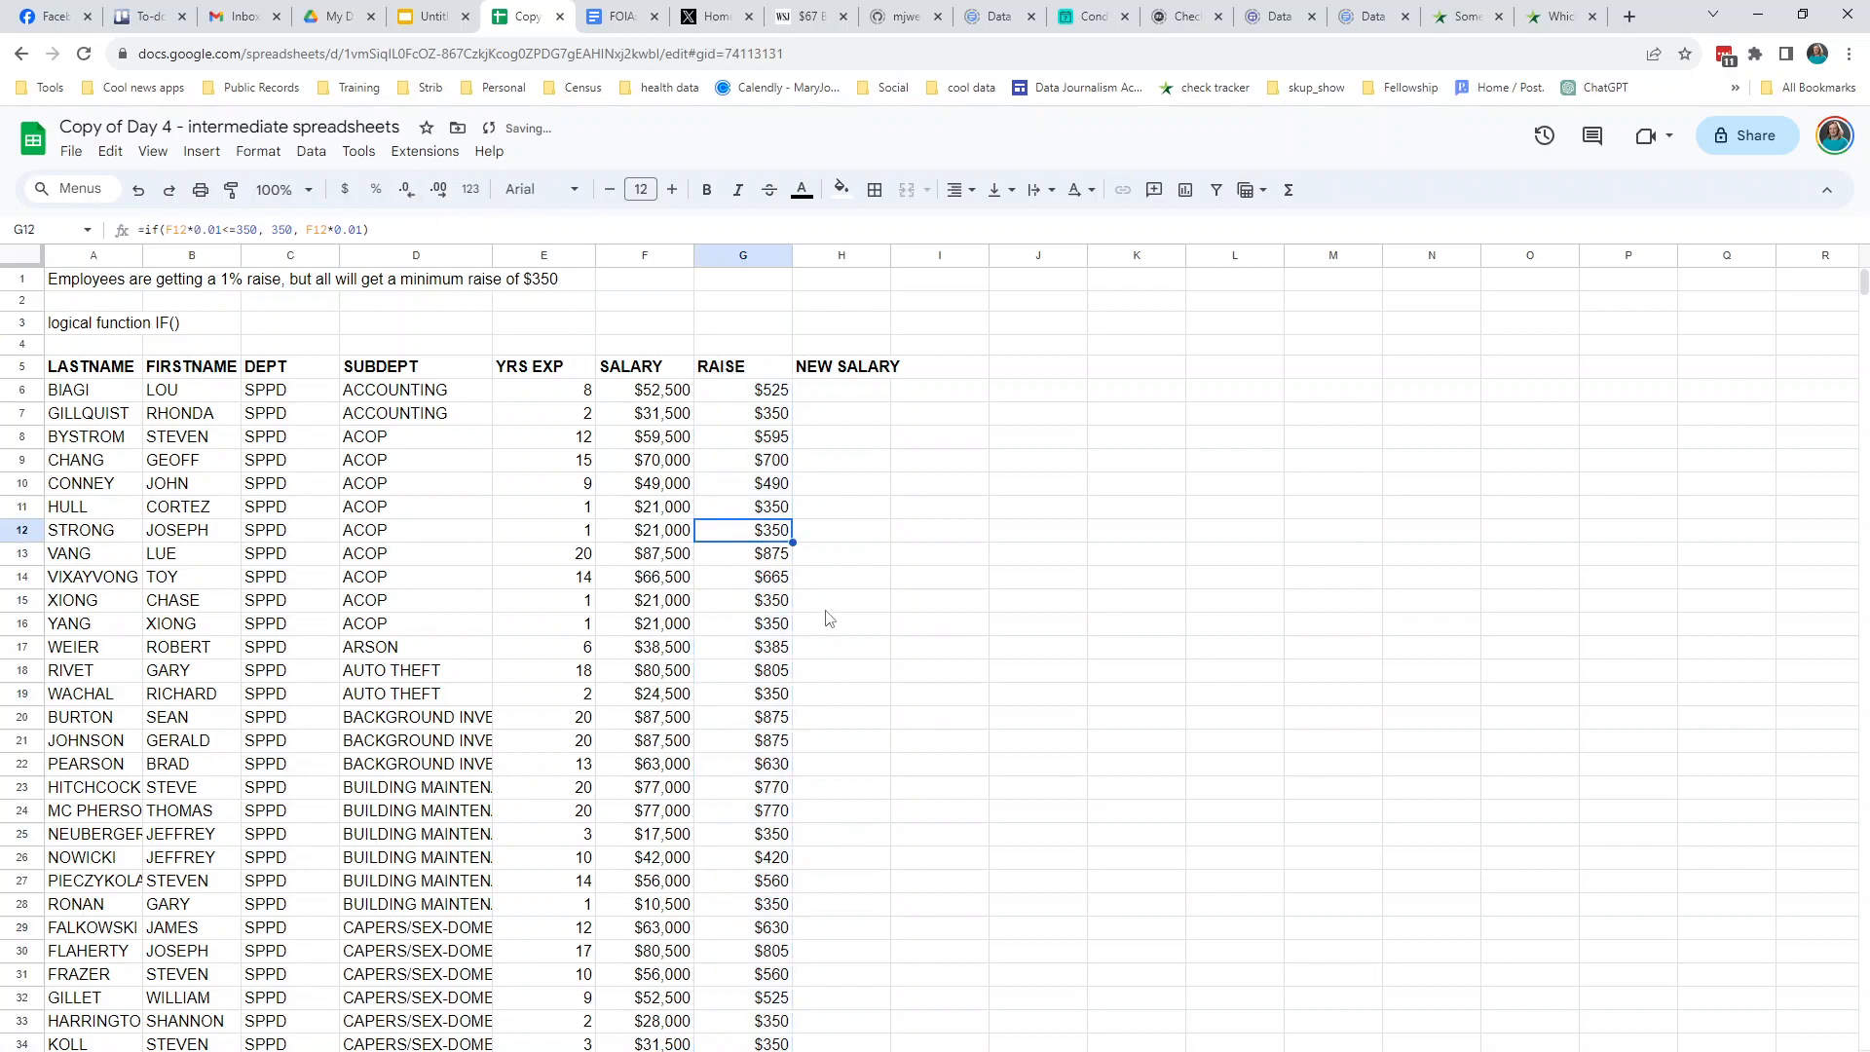
- Enter =F6+G6 in the first NEW SALARY cell, H6, and accept the suggested autofill for the remaining rows
click(842, 390)
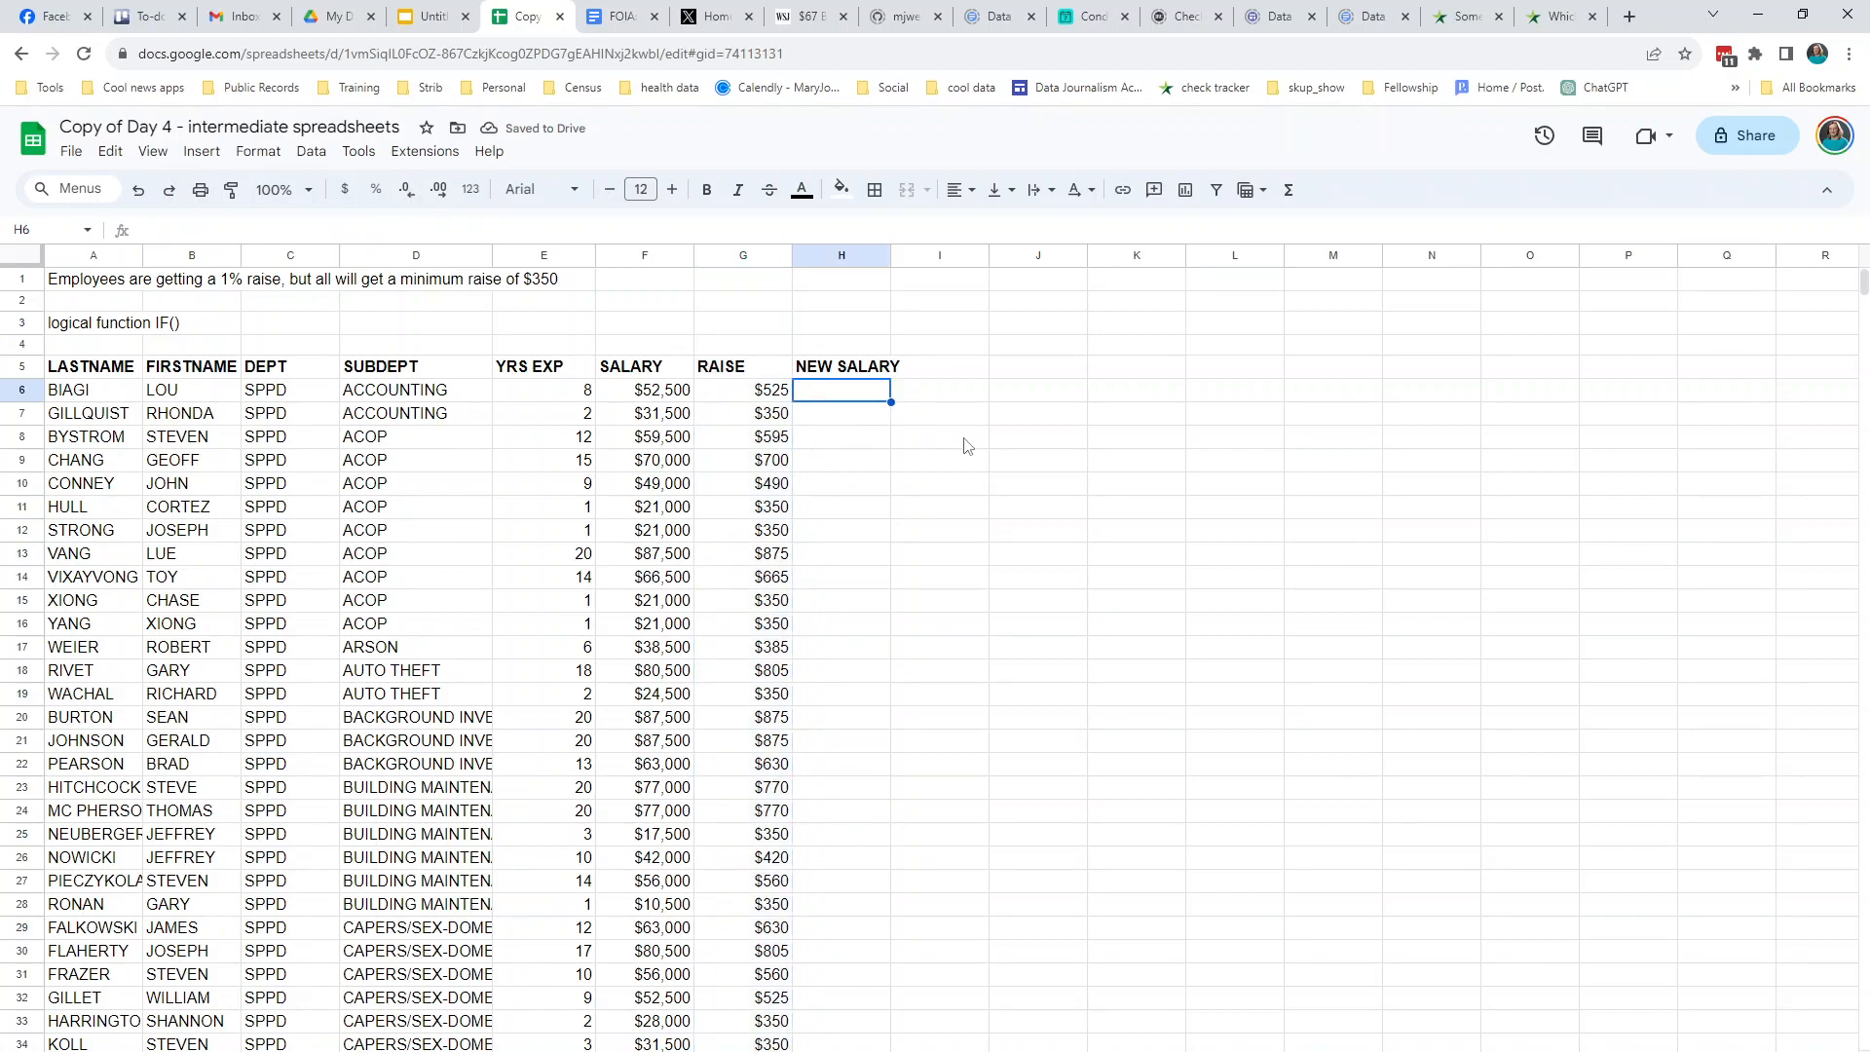
text(=)
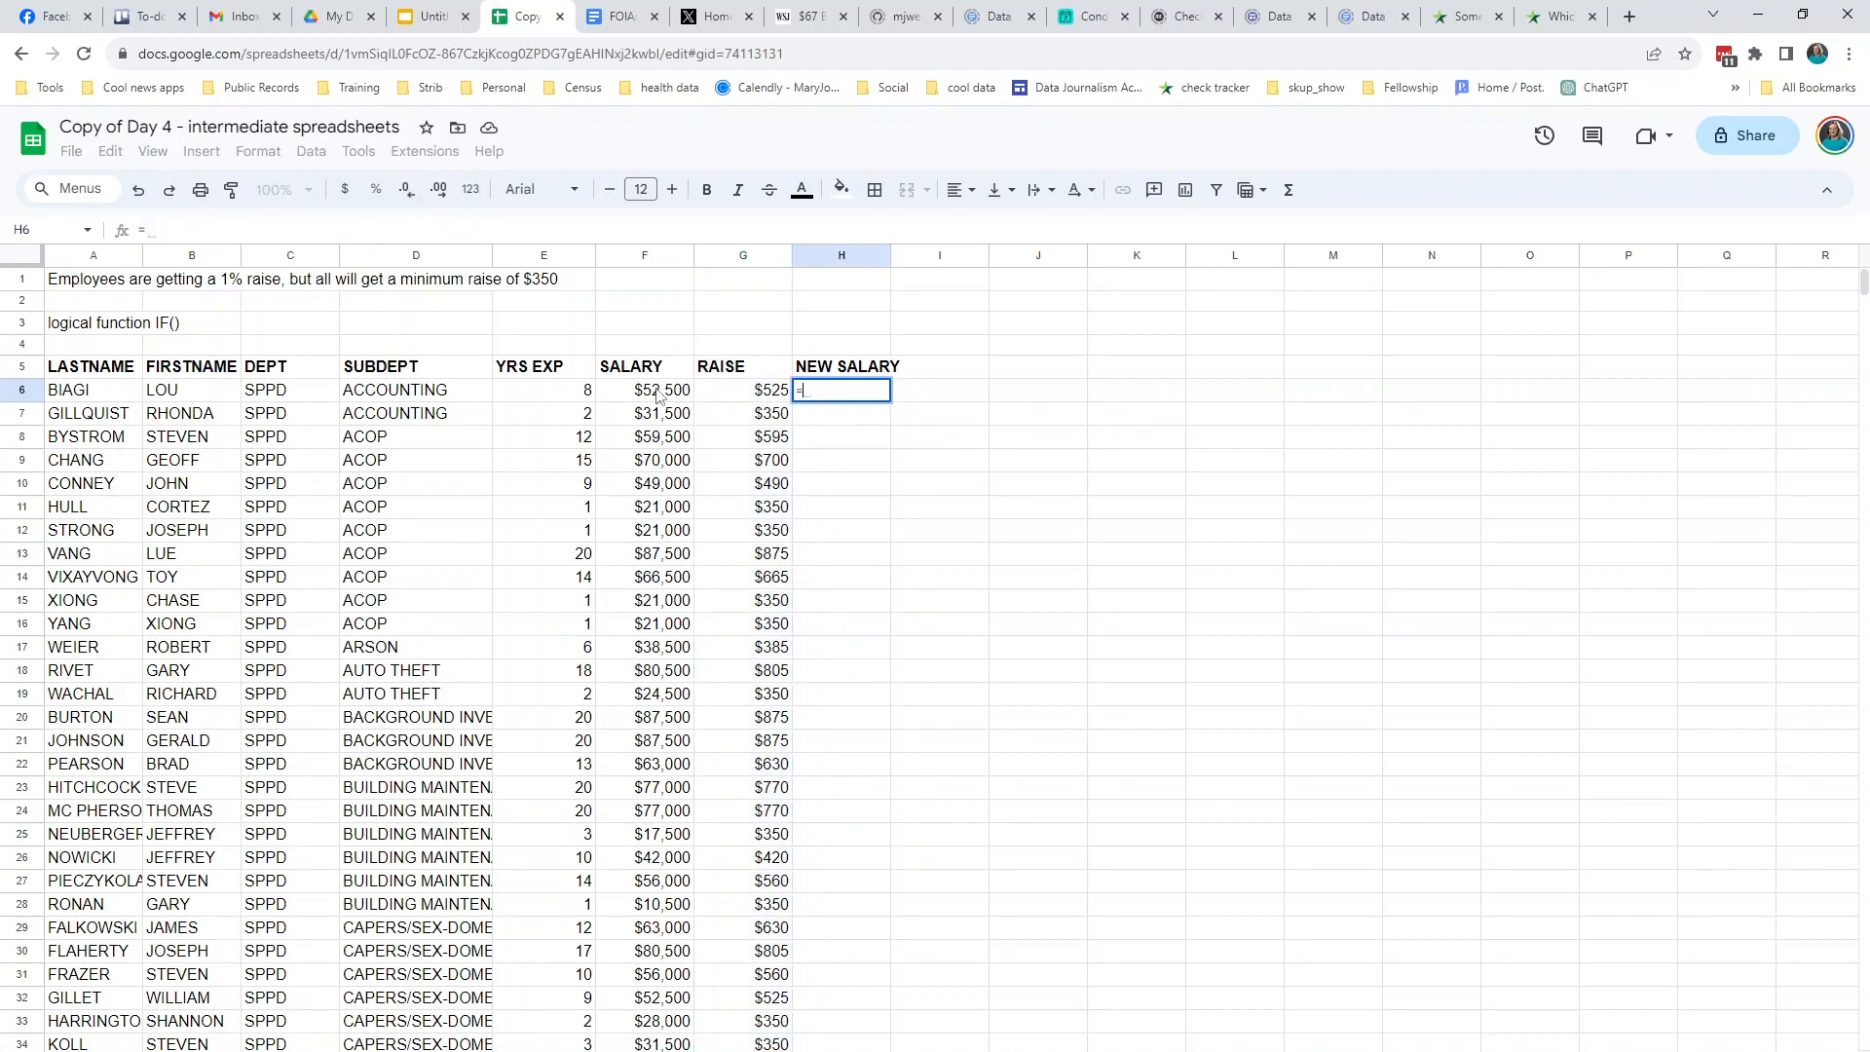
click(663, 393)
text(+)
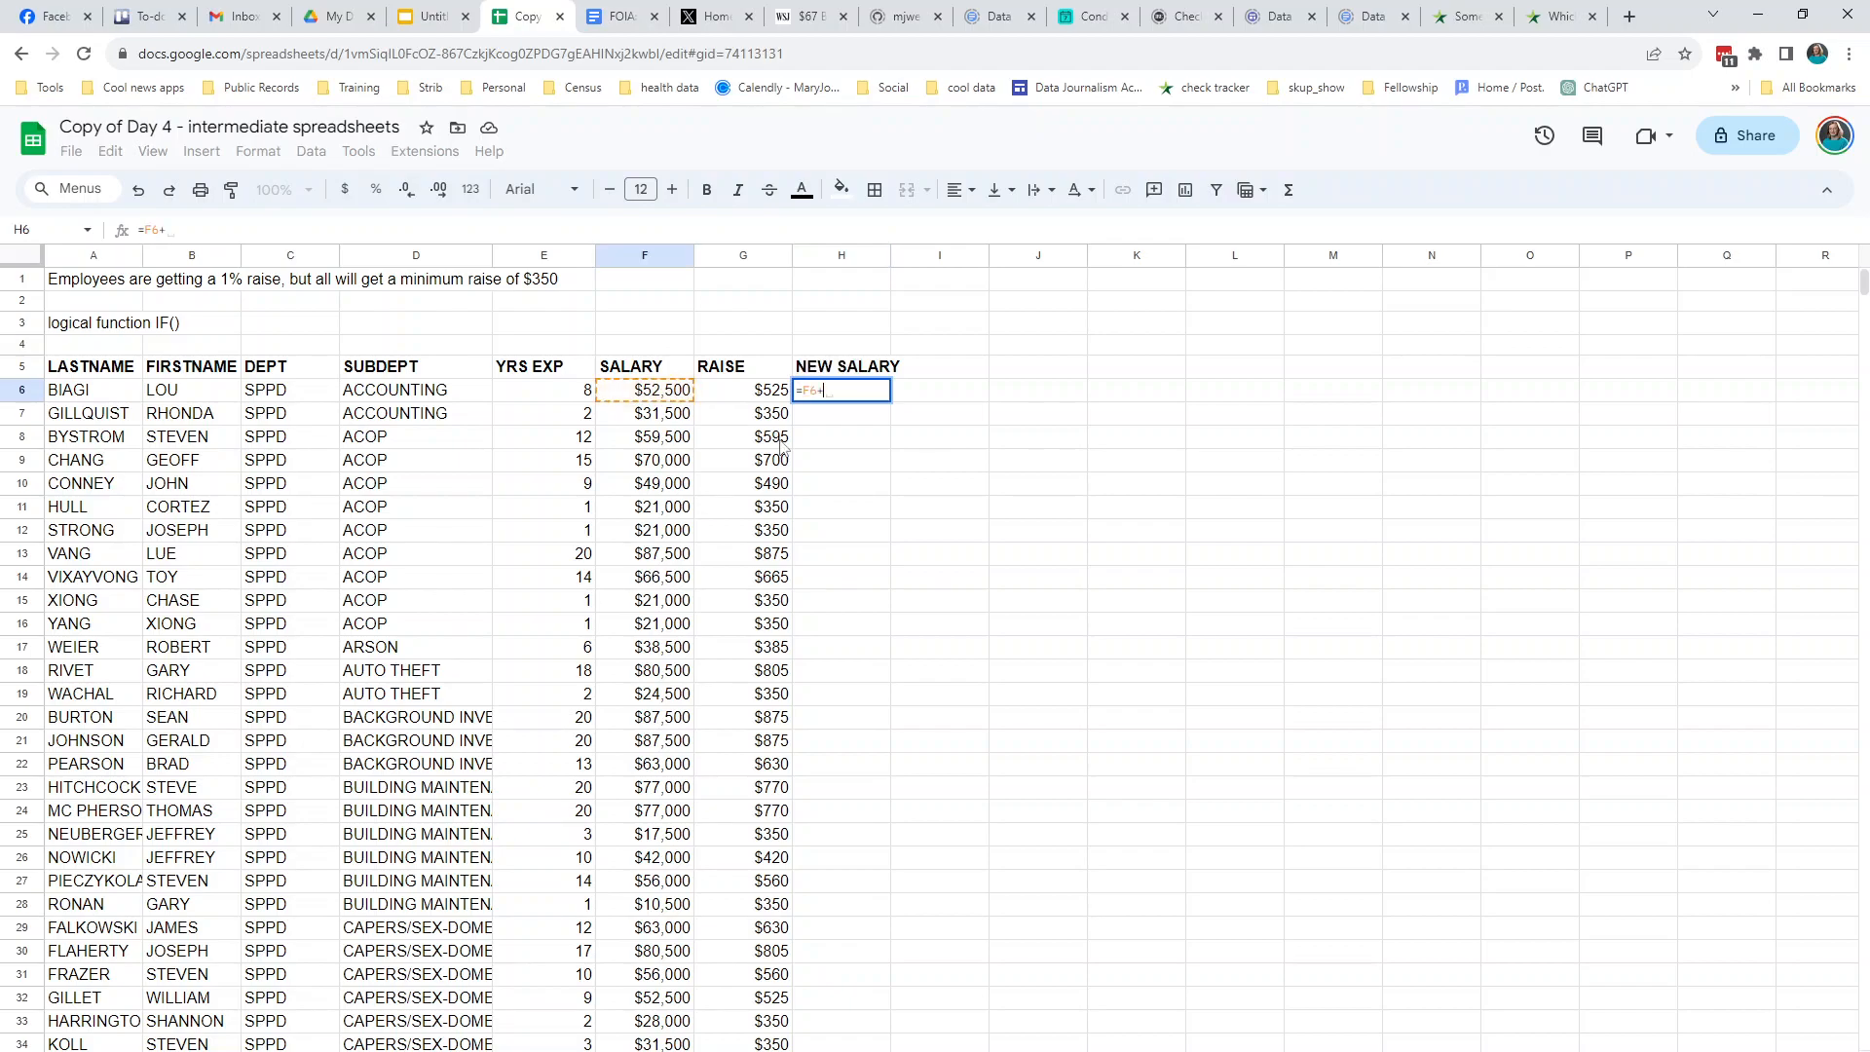
click(770, 394)
key(Return)
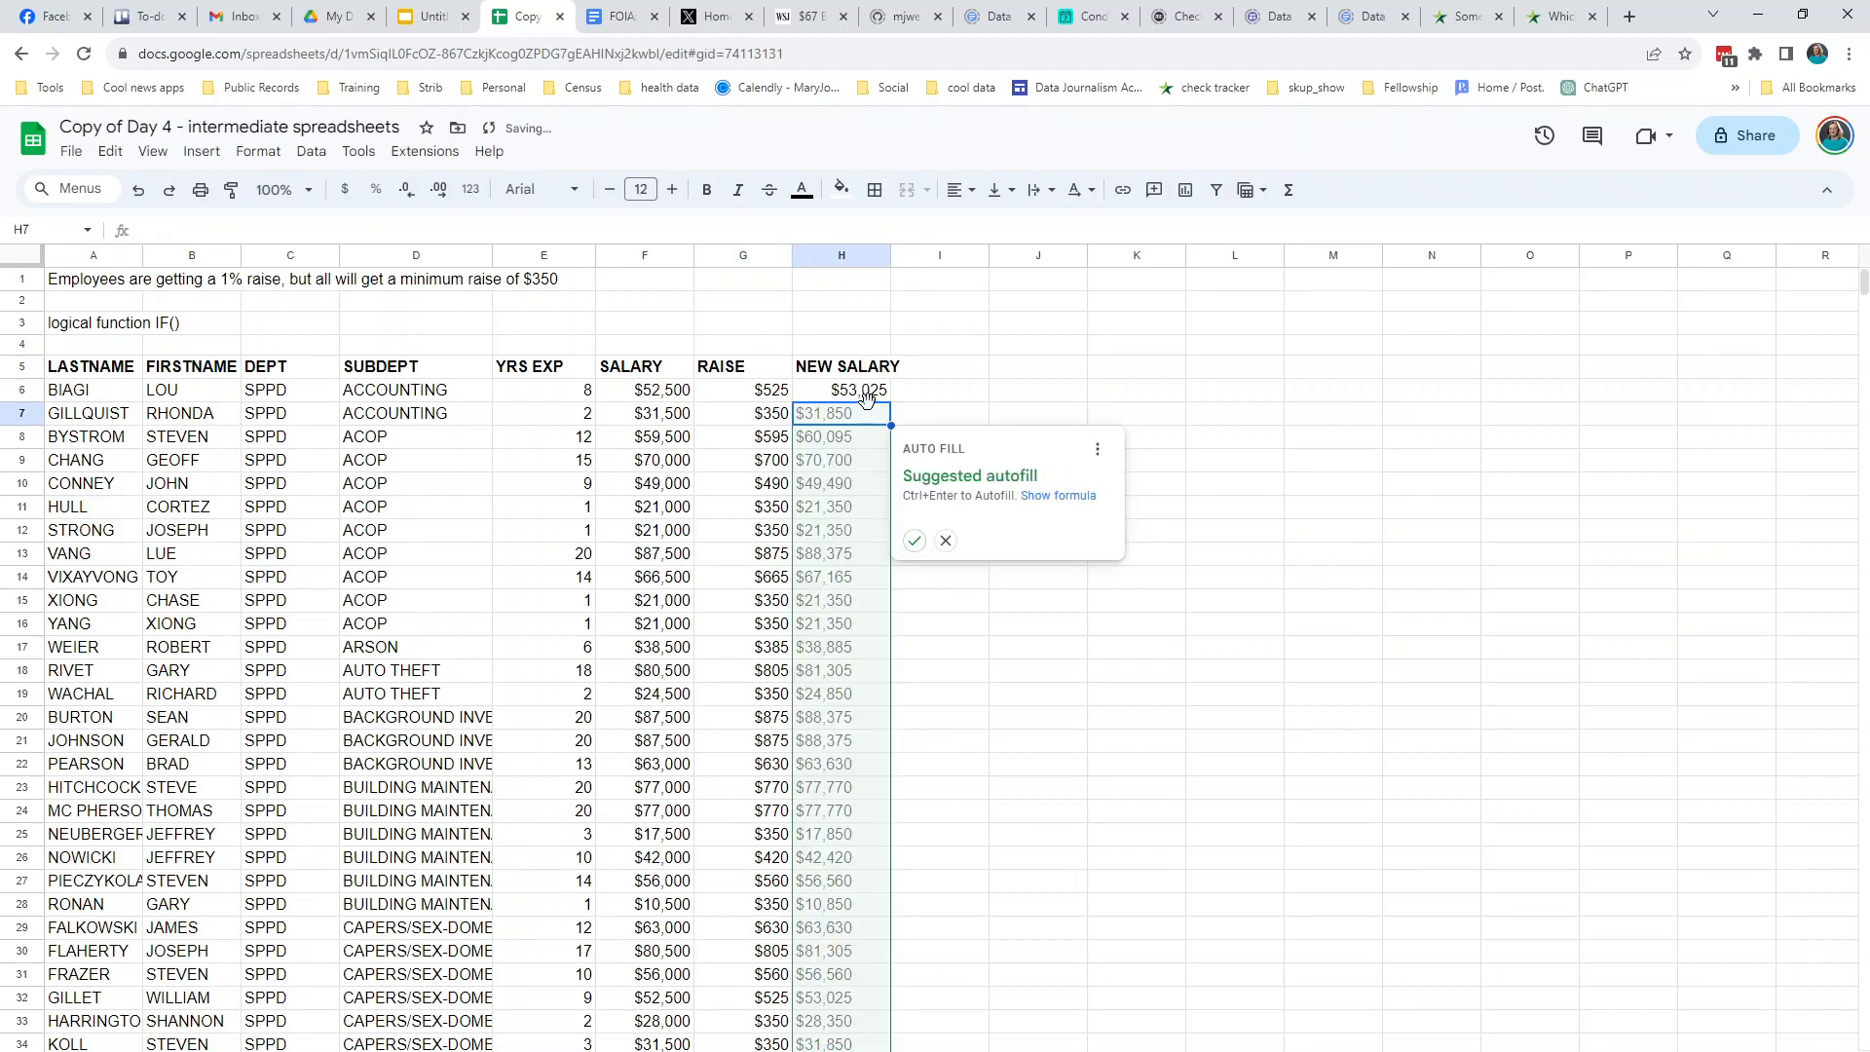
click(916, 543)
click(864, 585)
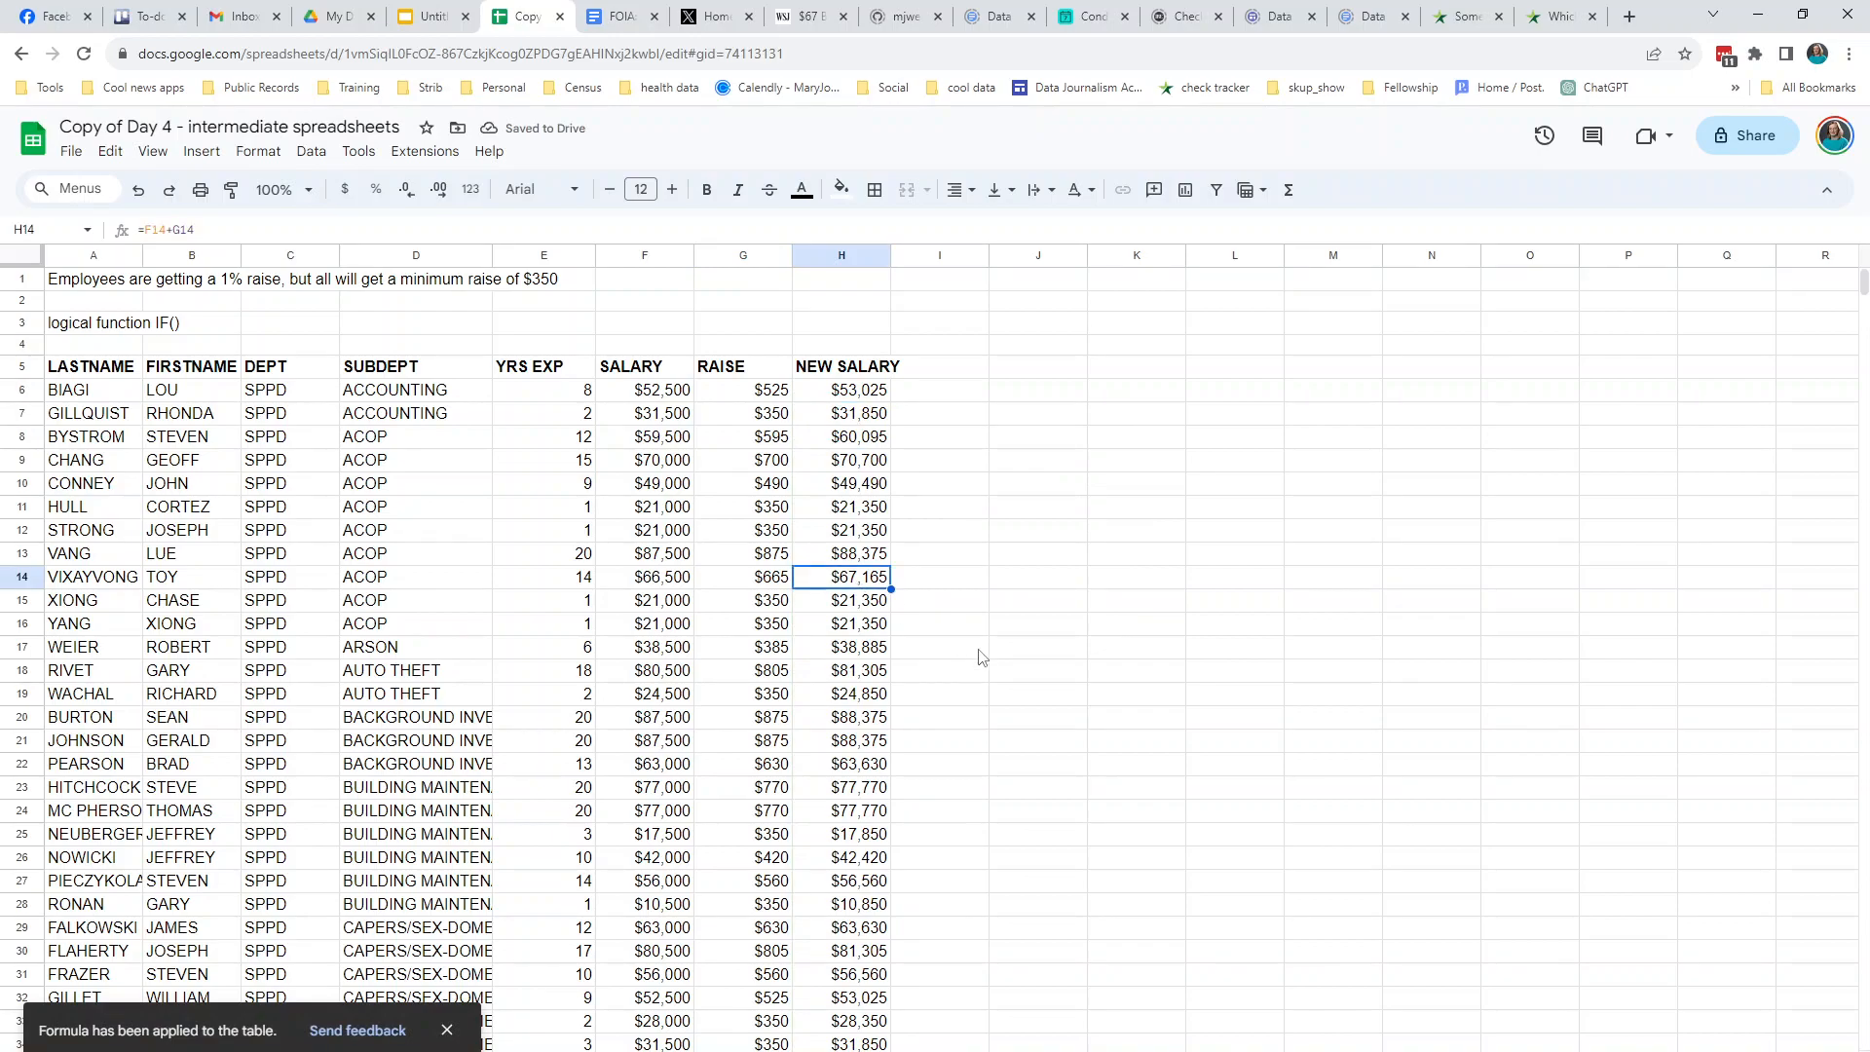
click(760, 392)
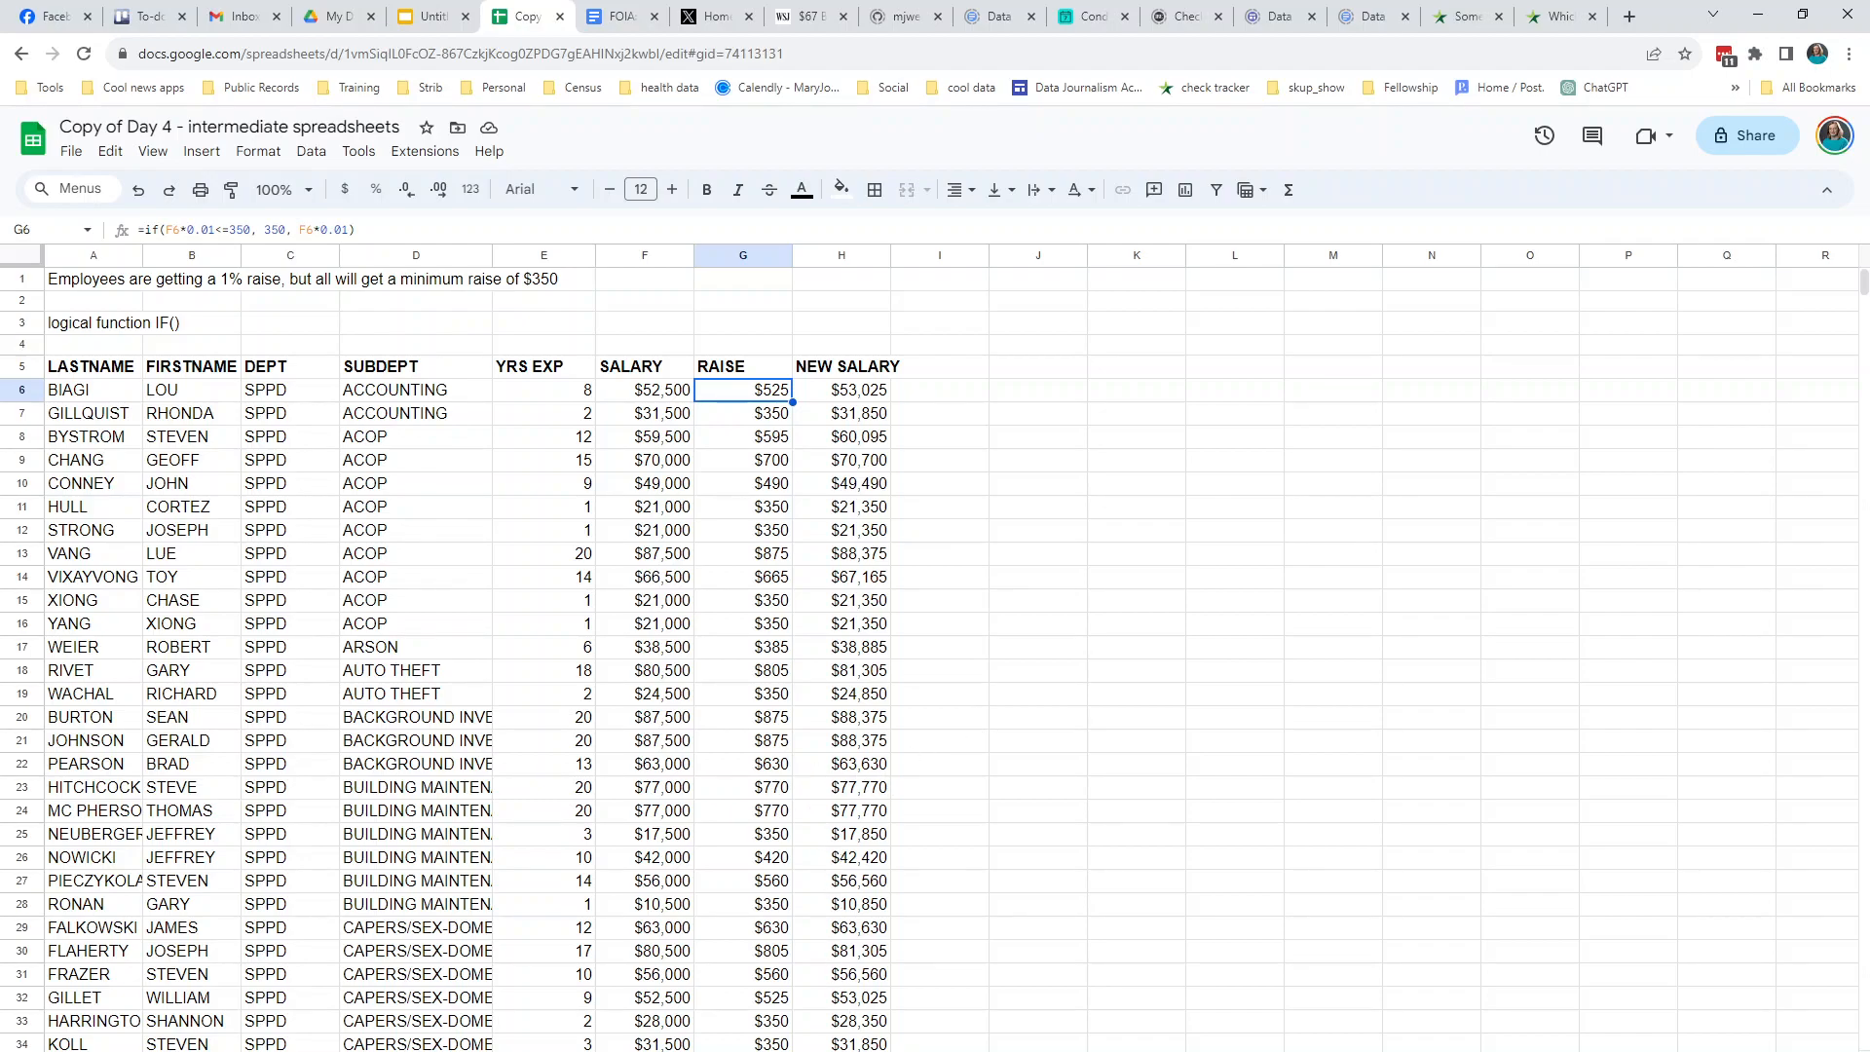
- Switch to the football game scores sheet and widen the HomeTeam and VisitTeam columns to fit the full team names
click(780, 1051)
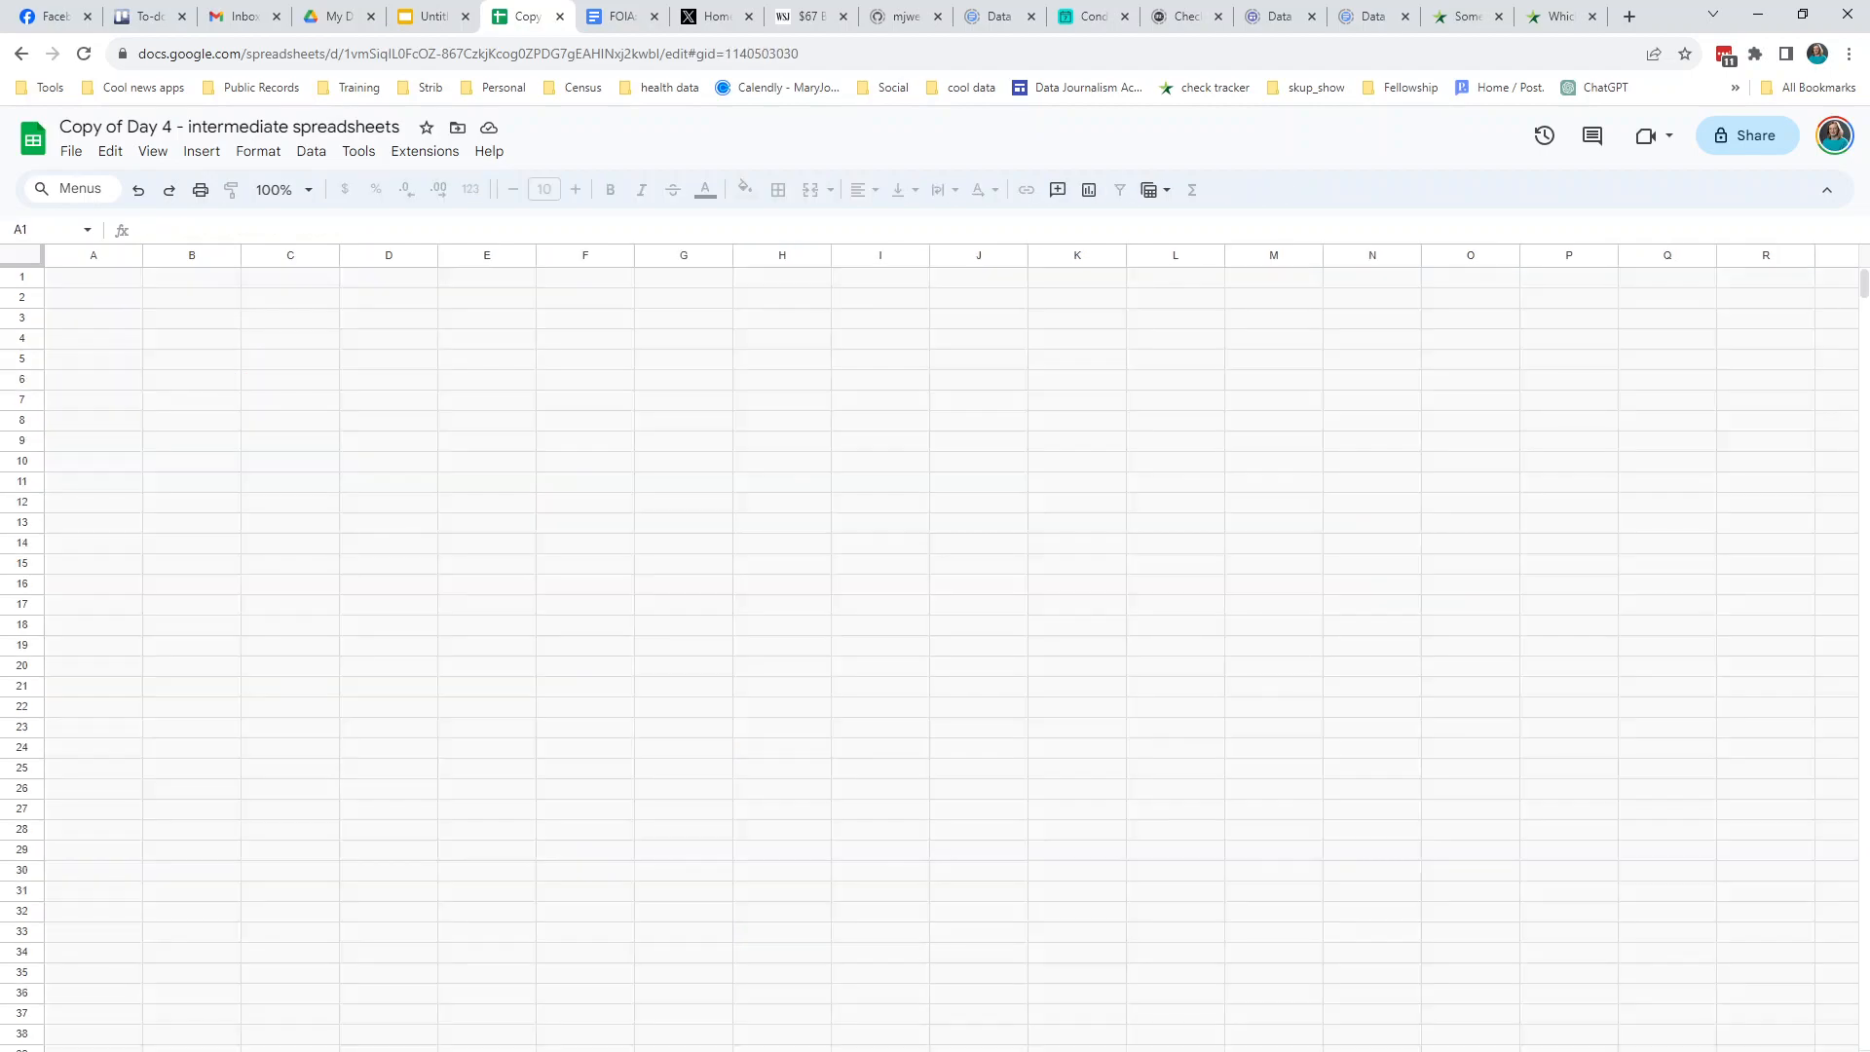
click(496, 471)
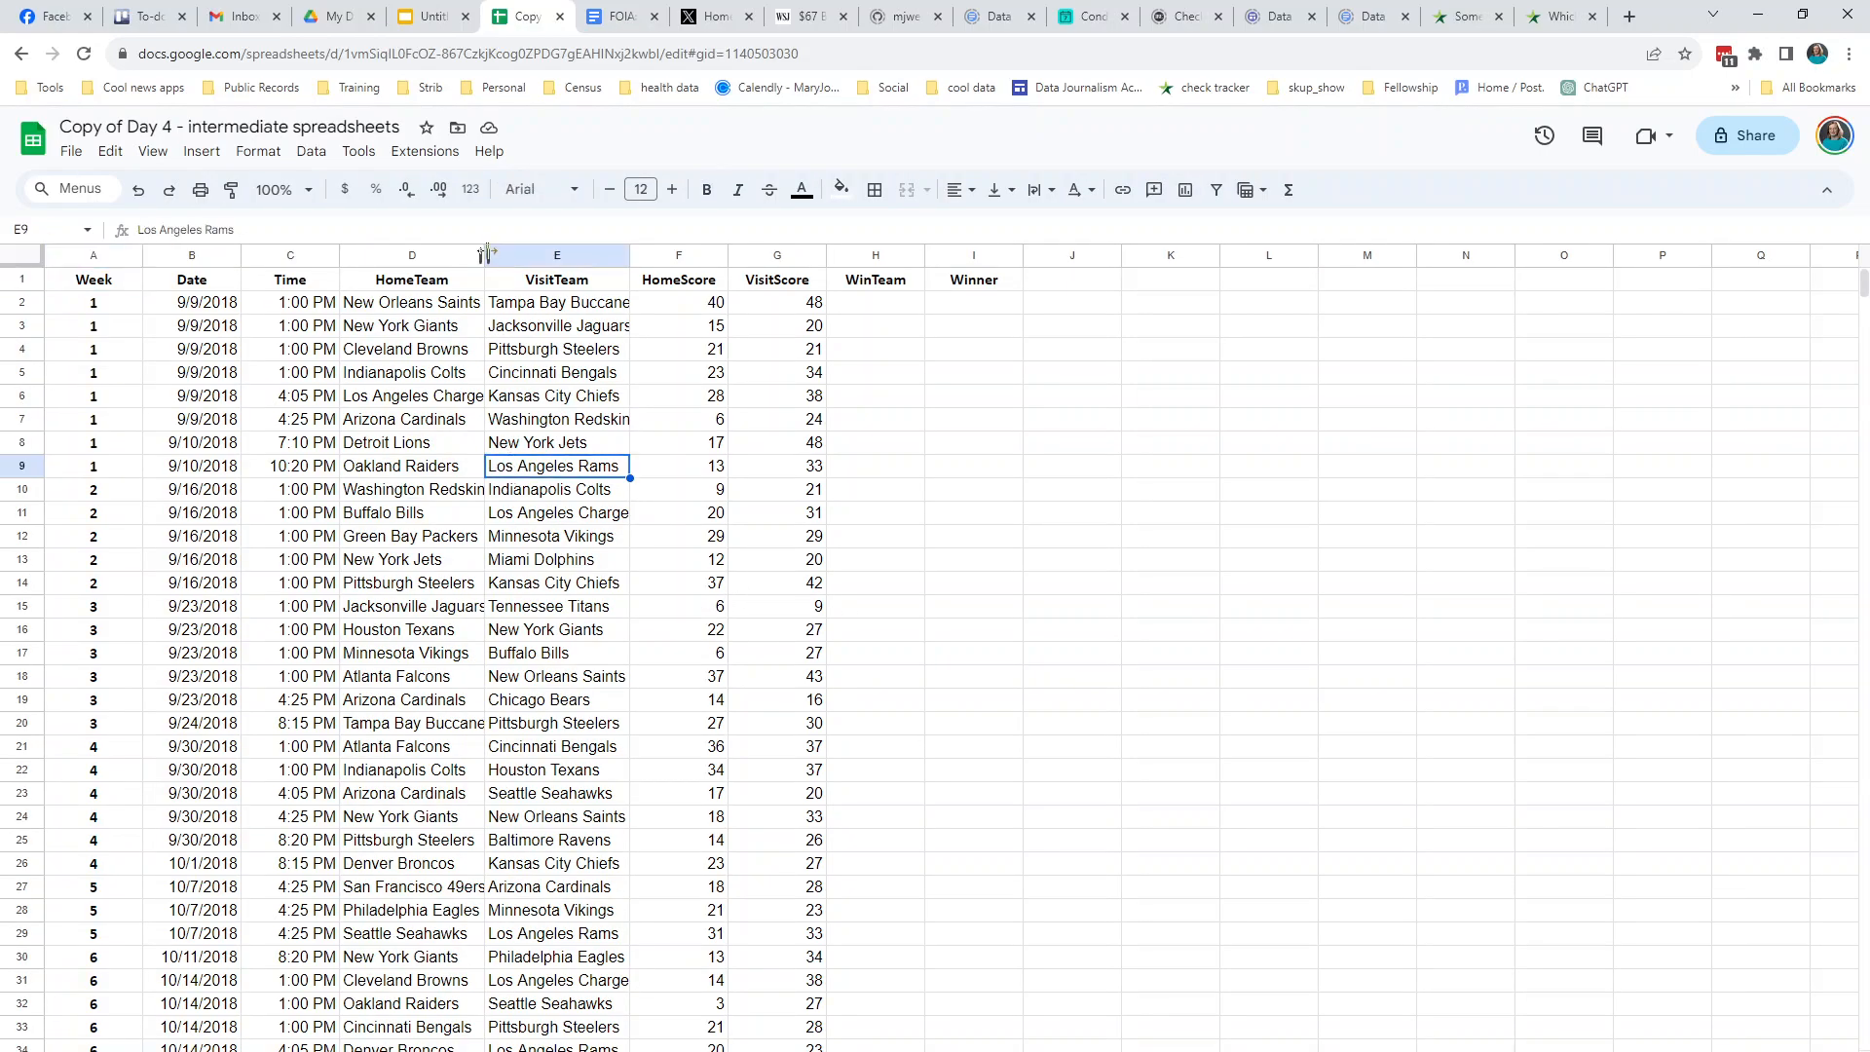
drag(484, 255, 585, 255)
drag(731, 255, 791, 255)
click(755, 374)
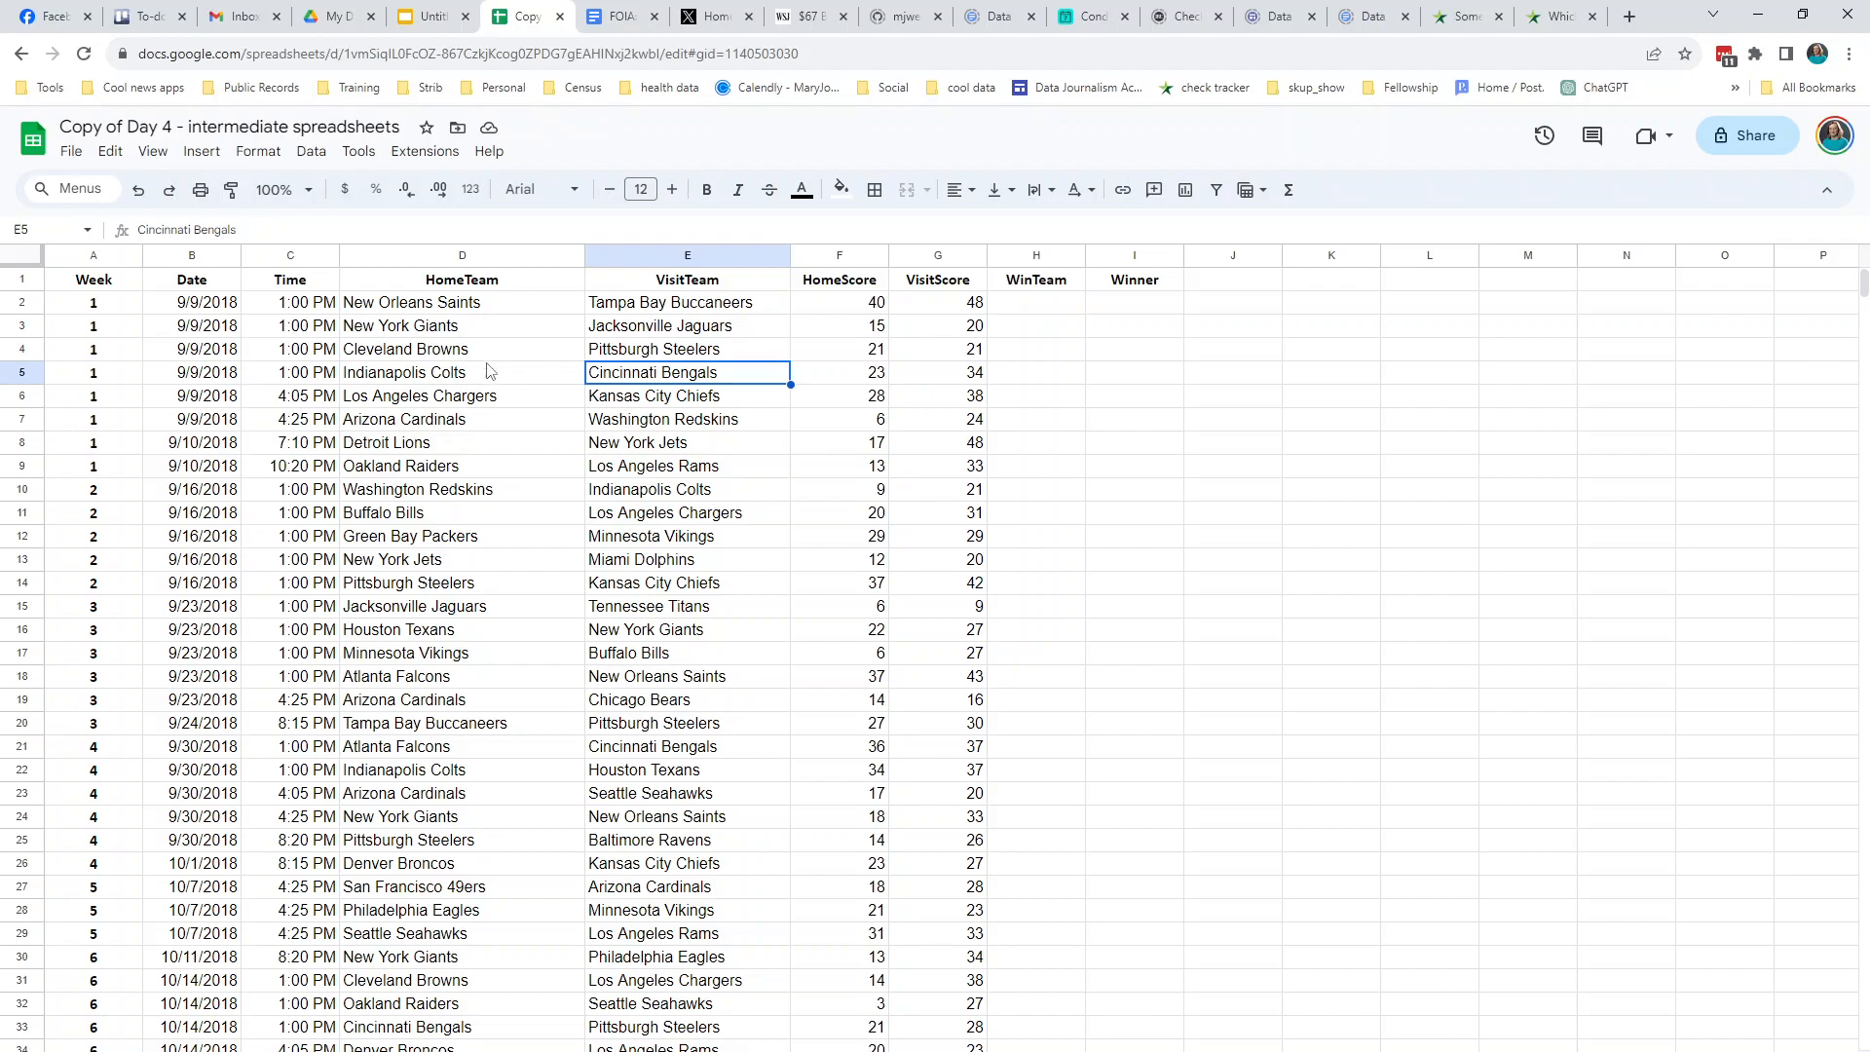
- Examine the teams and scores of the first game in row 2 and the Browns–Steelers game in row 4
click(468, 312)
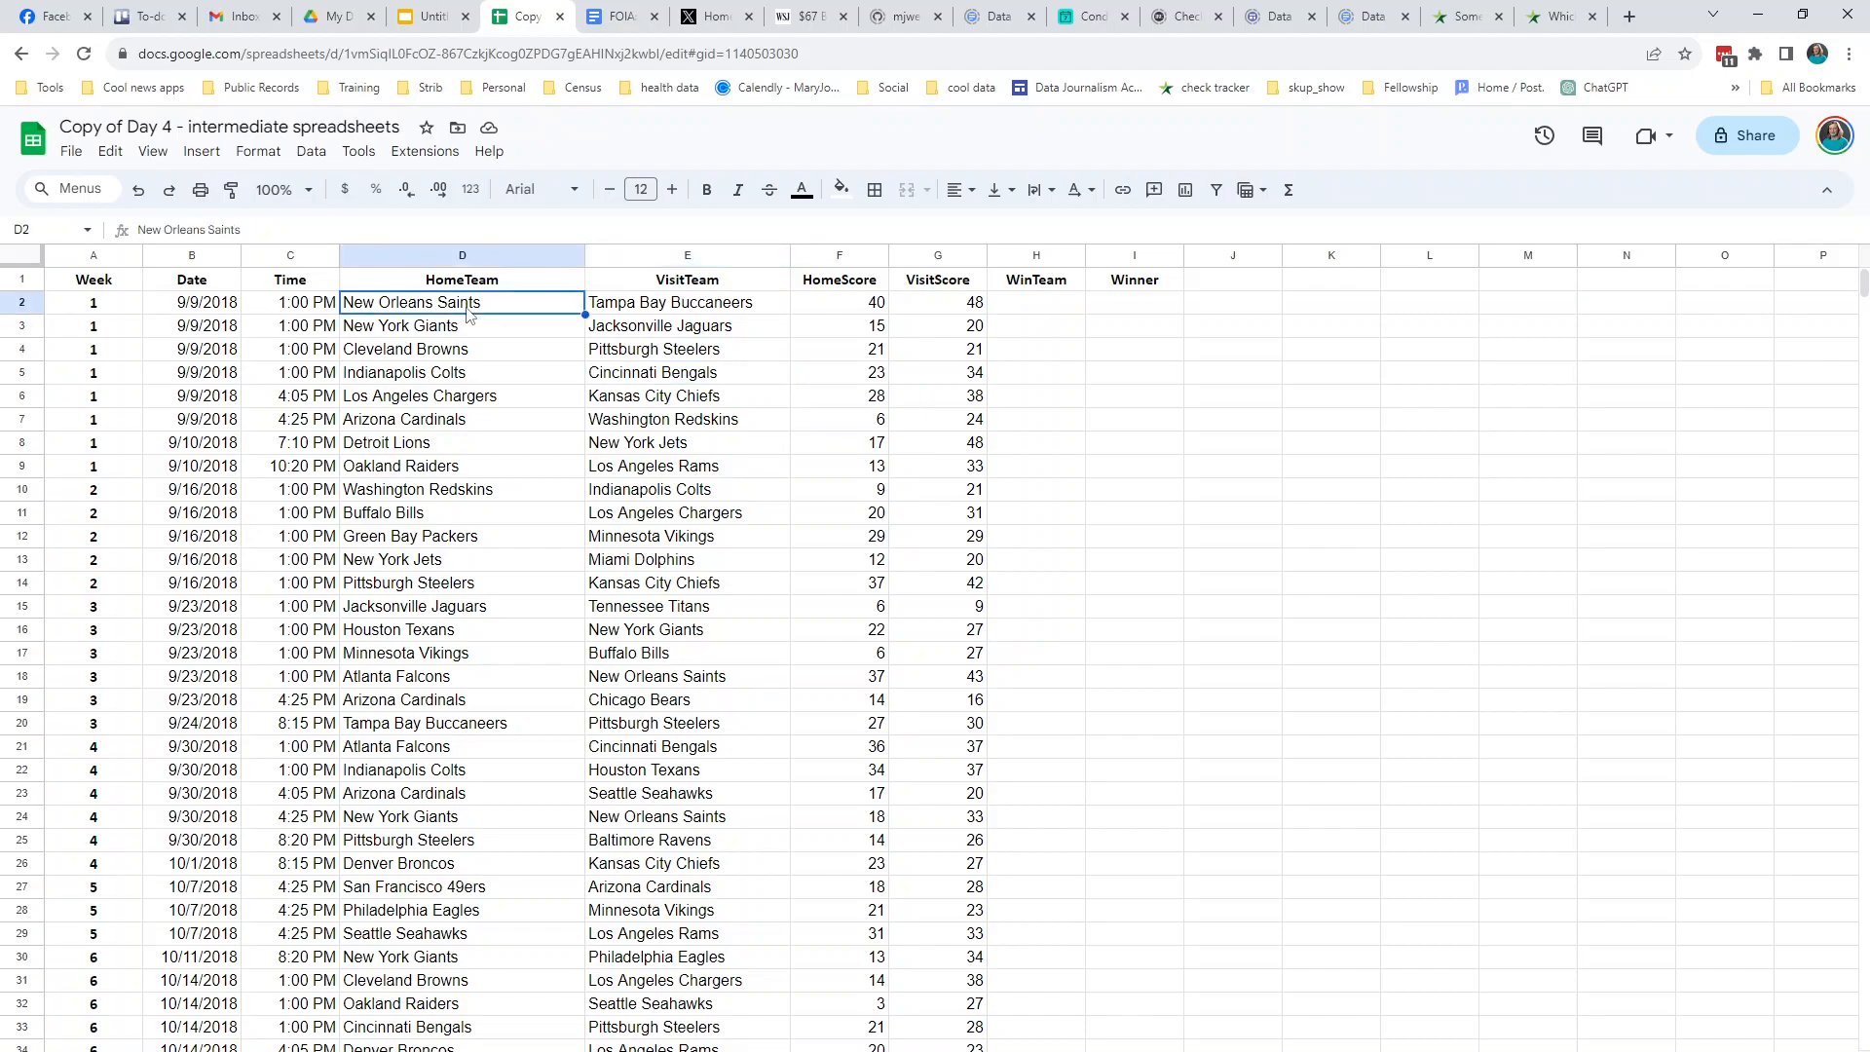
click(668, 311)
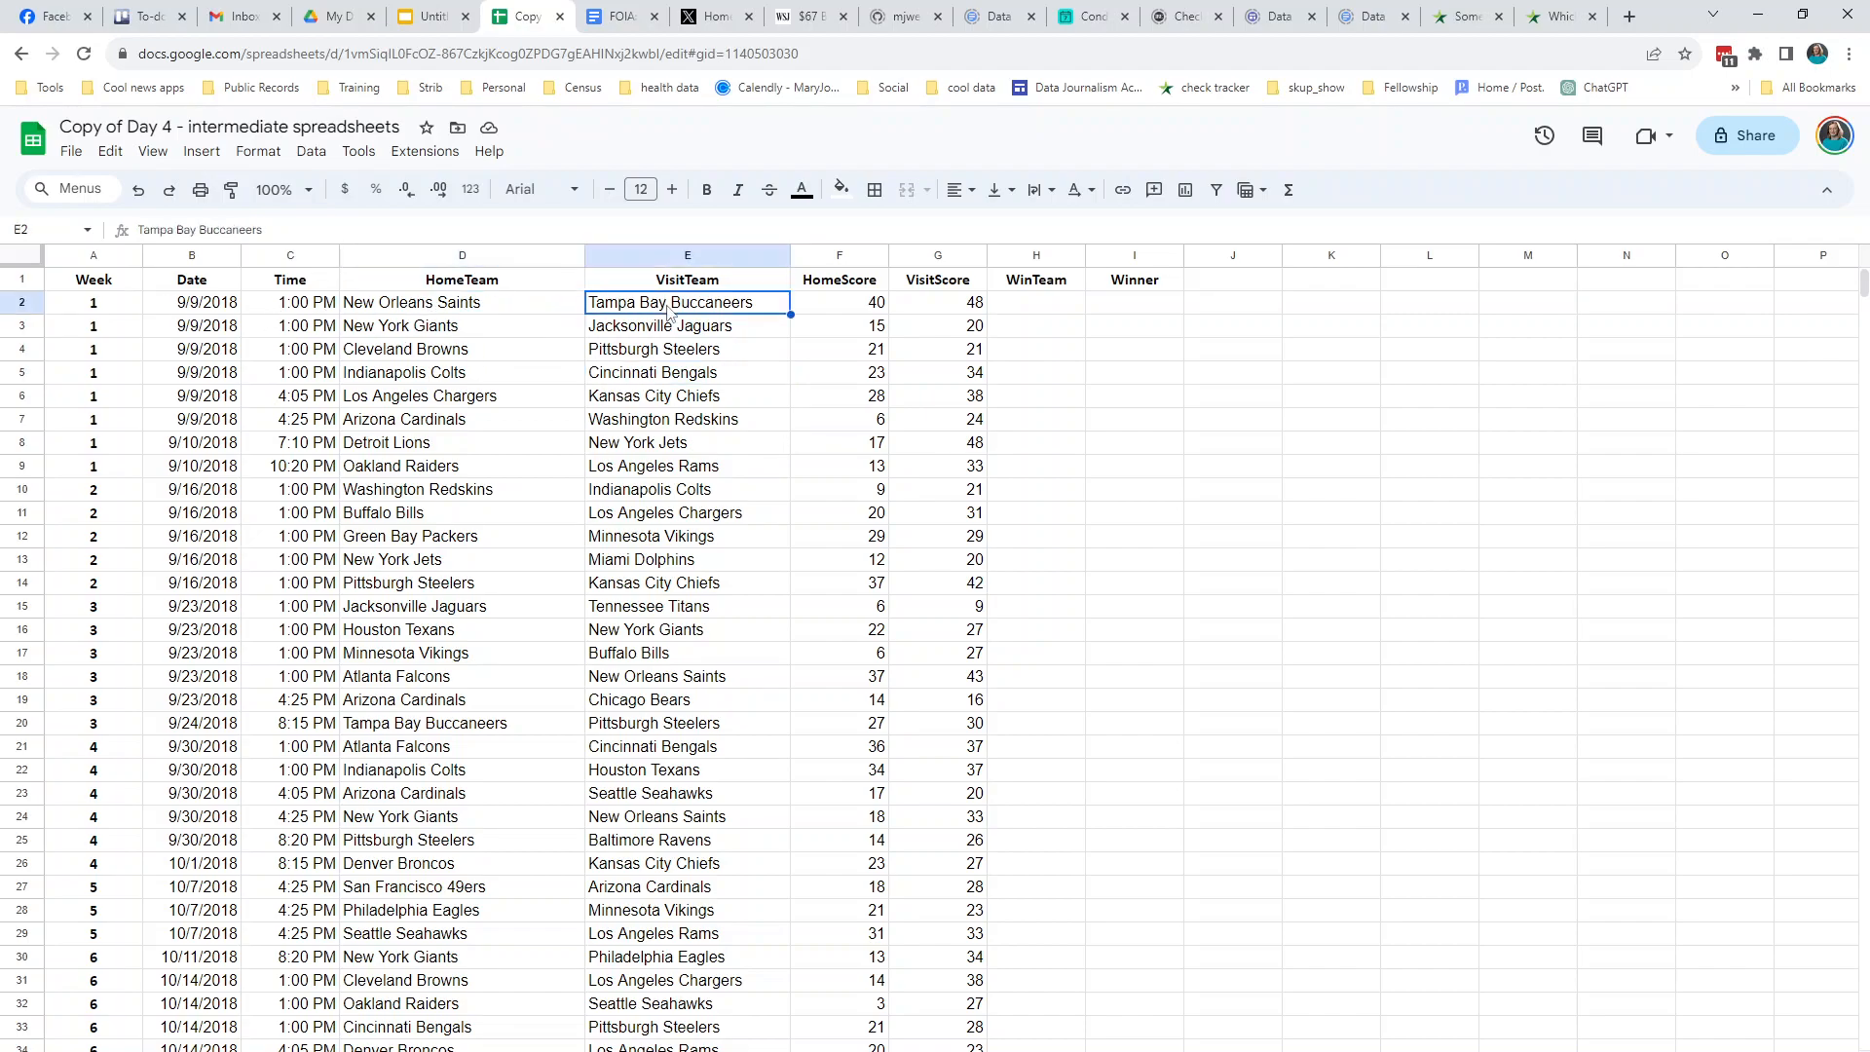
click(840, 303)
click(943, 314)
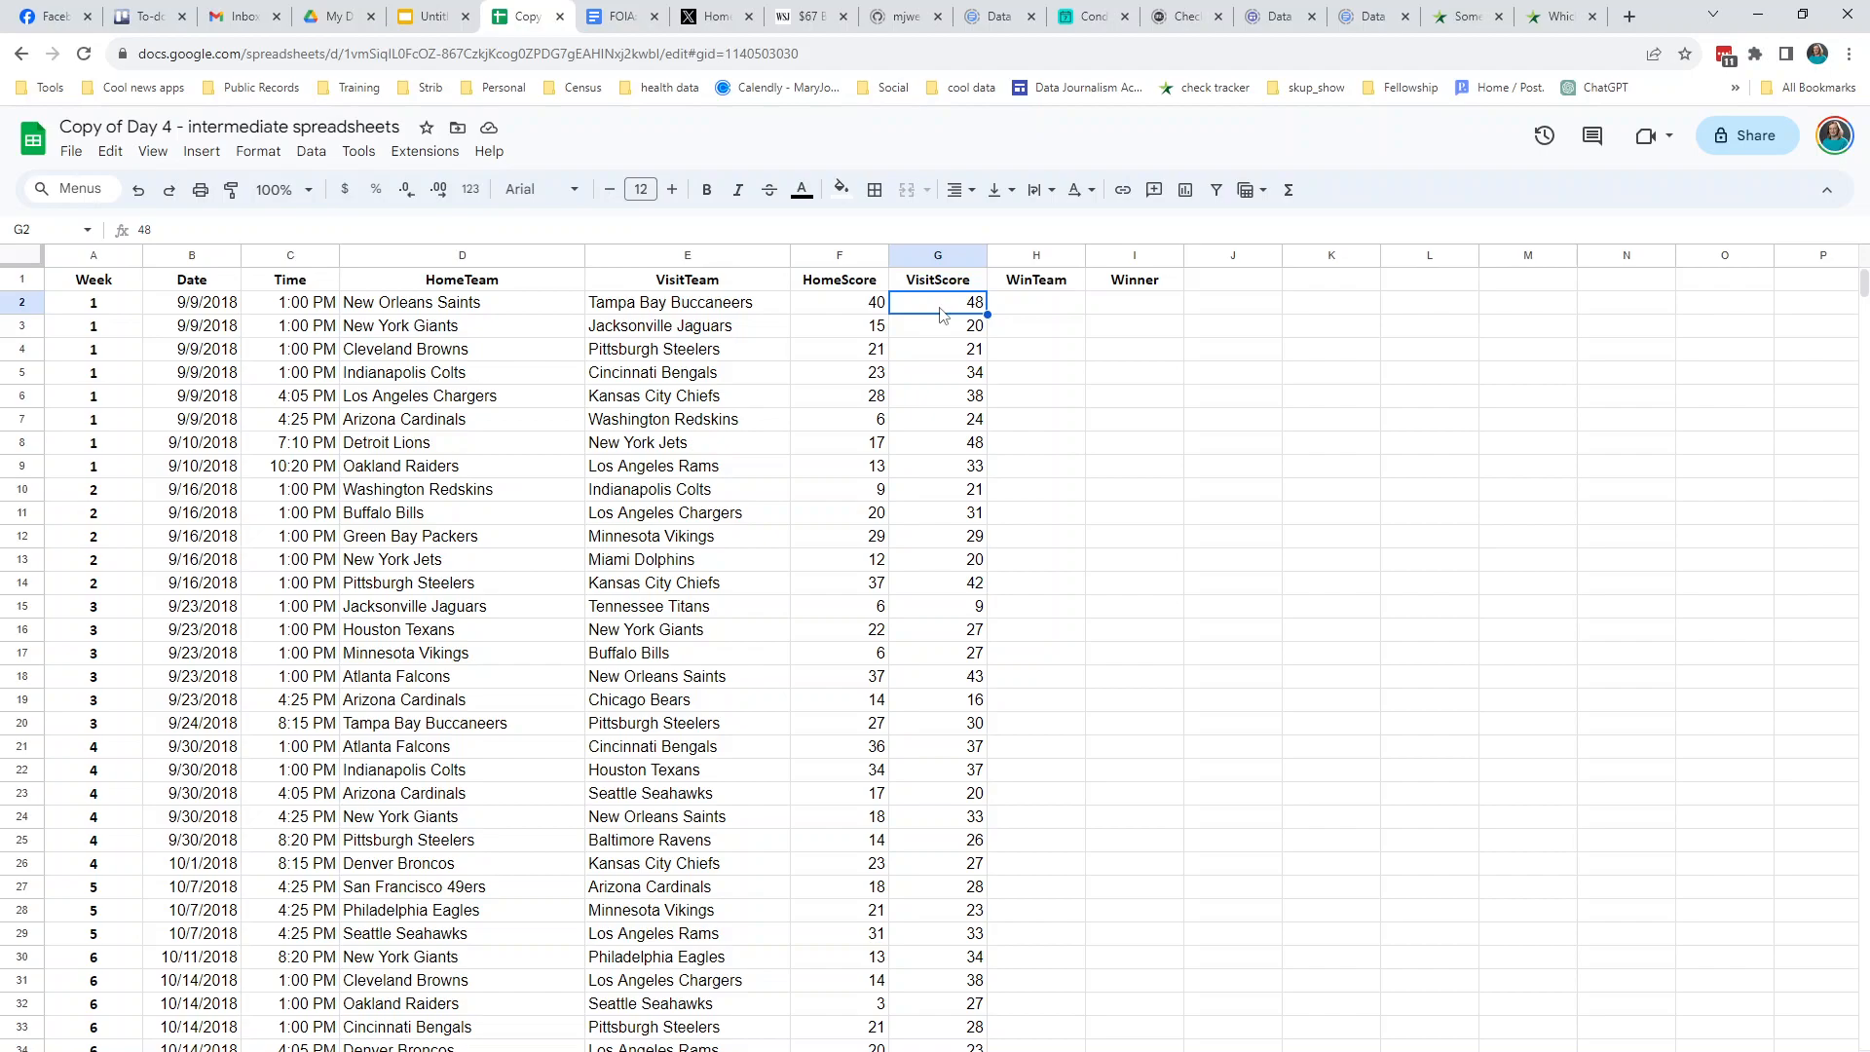
click(23, 351)
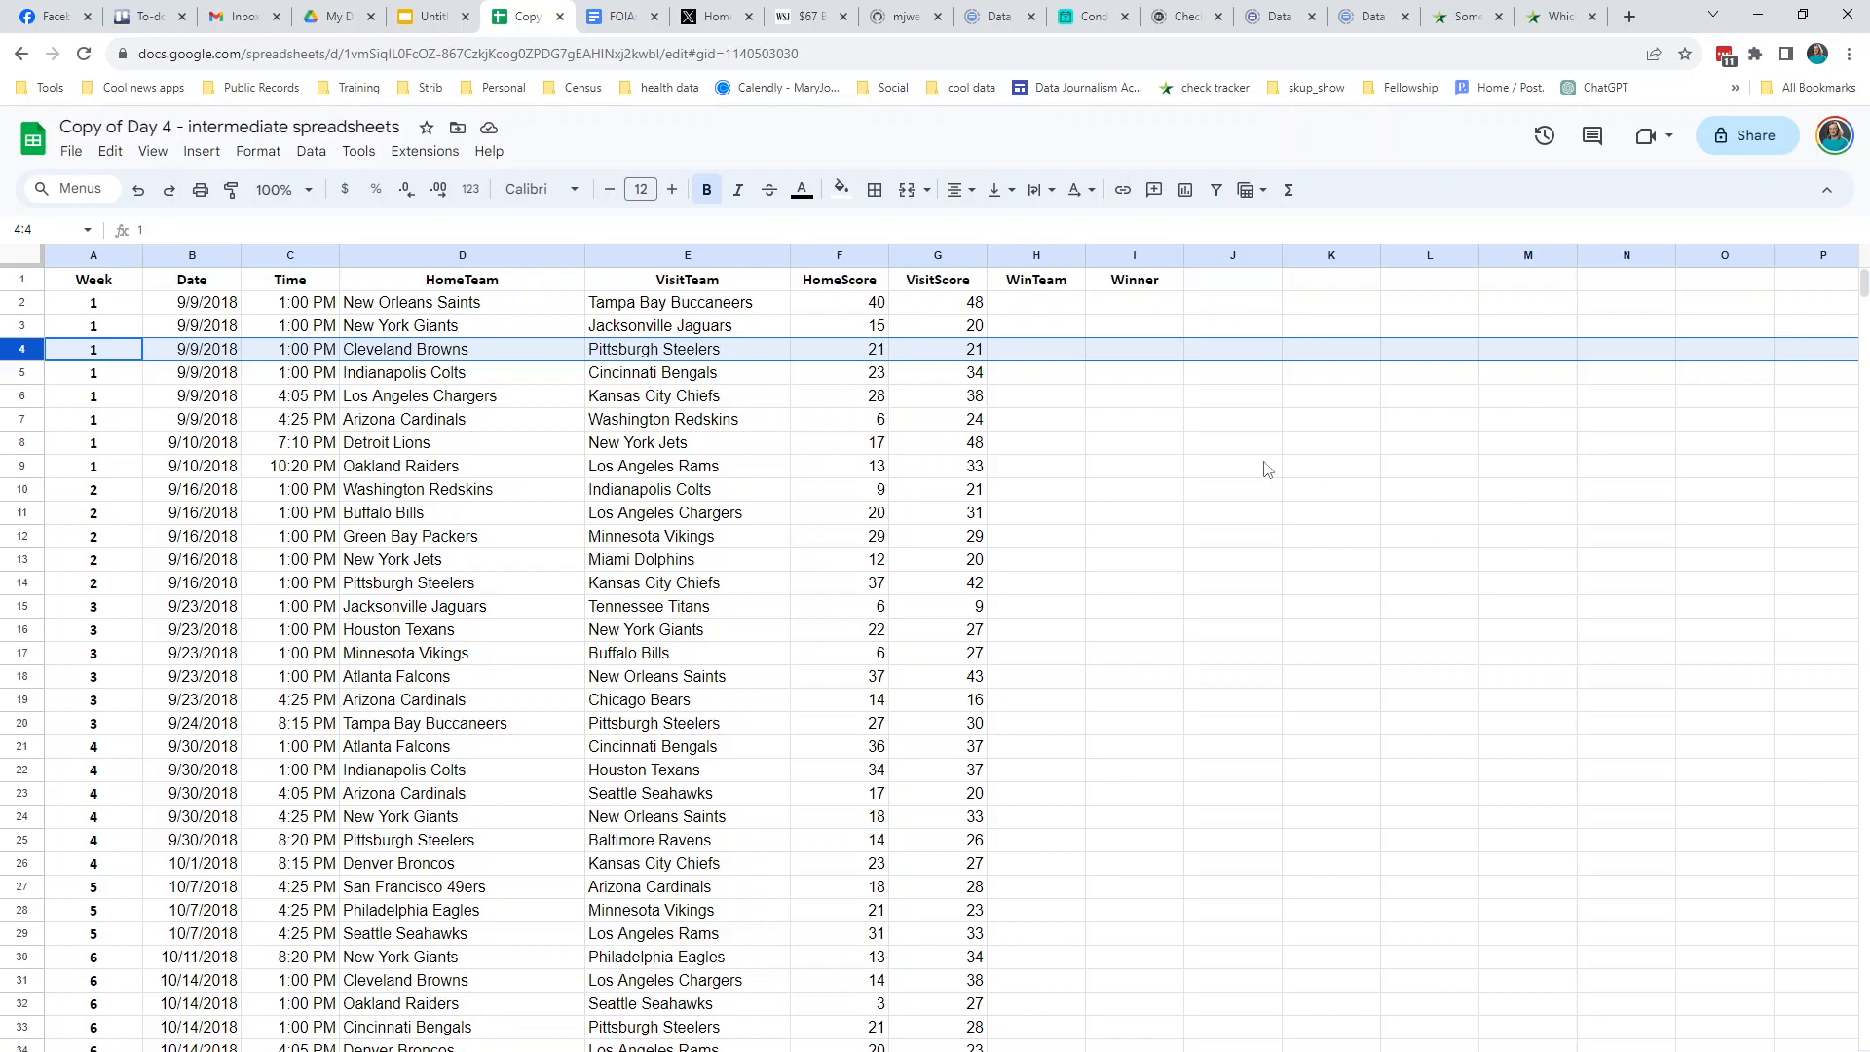
- Enter =if(f2=g2, "tie", if(f2>g2, d2, e2)) in the first WinTeam cell, H2, and accept the suggested autofill for the remaining rows
click(1052, 303)
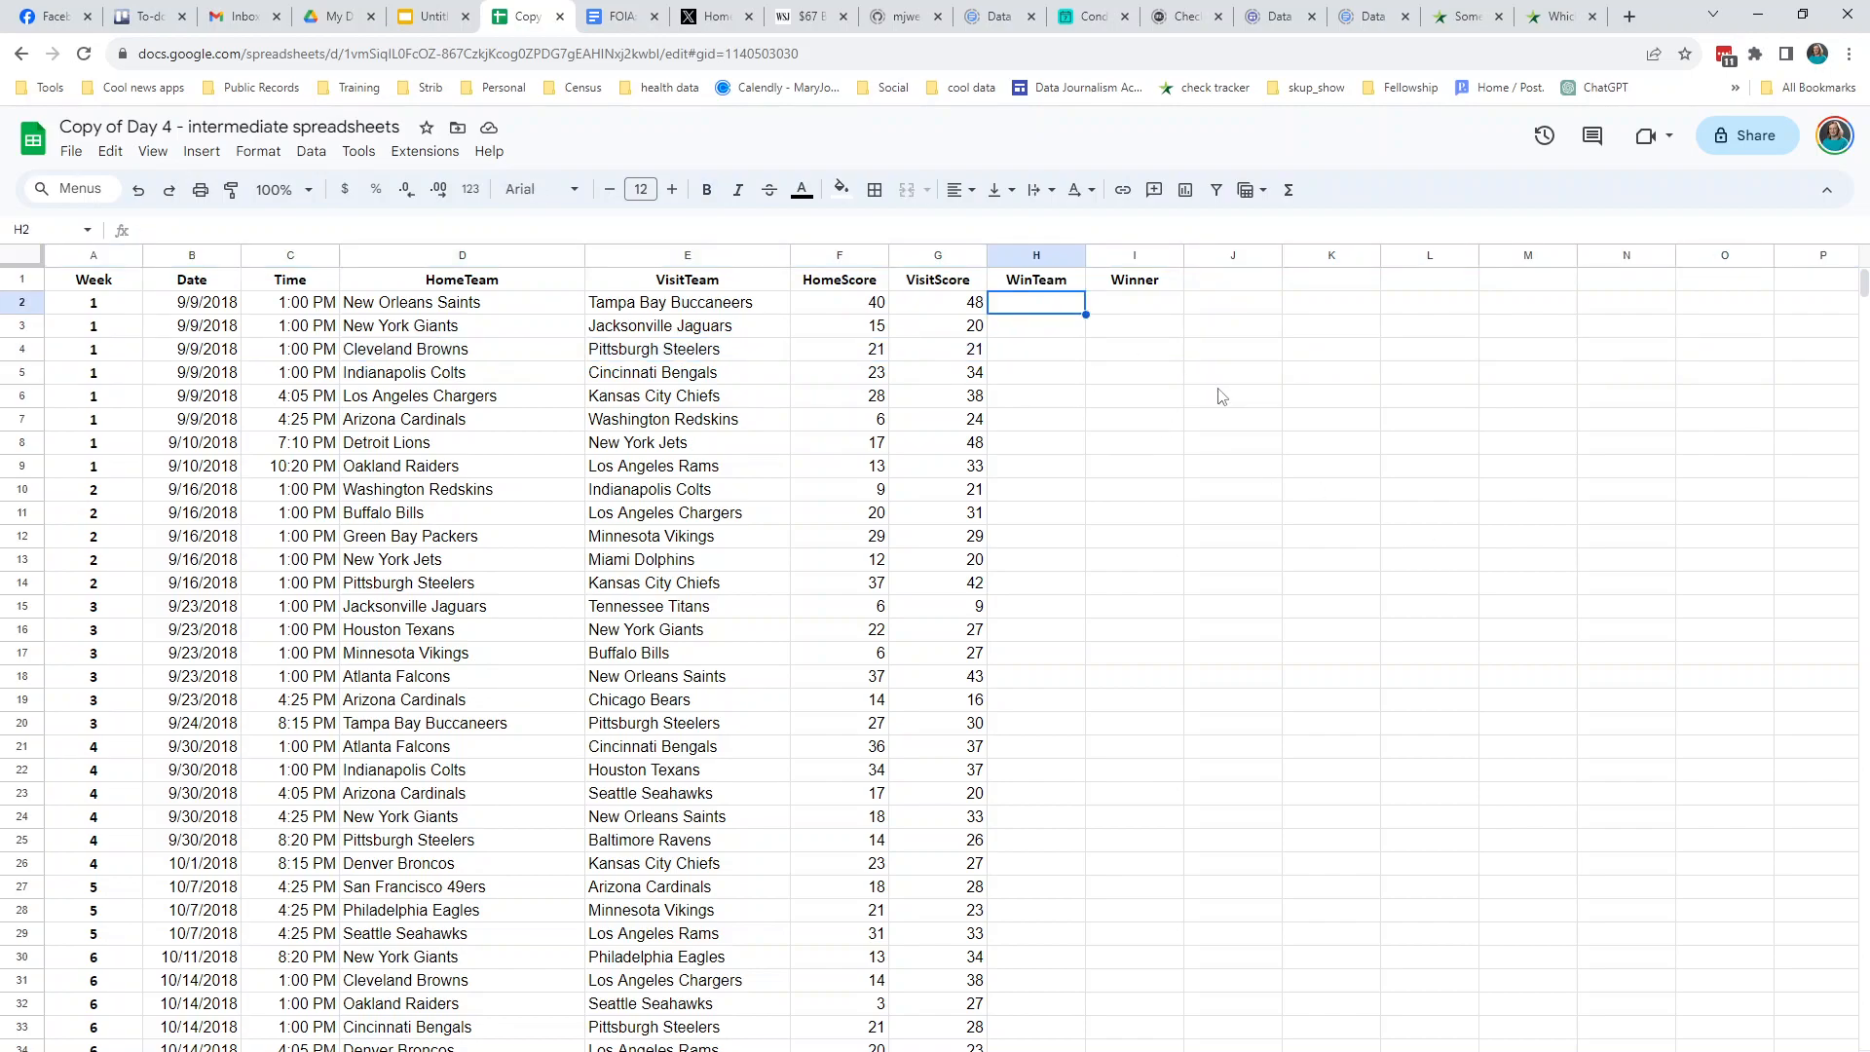
text(=if()
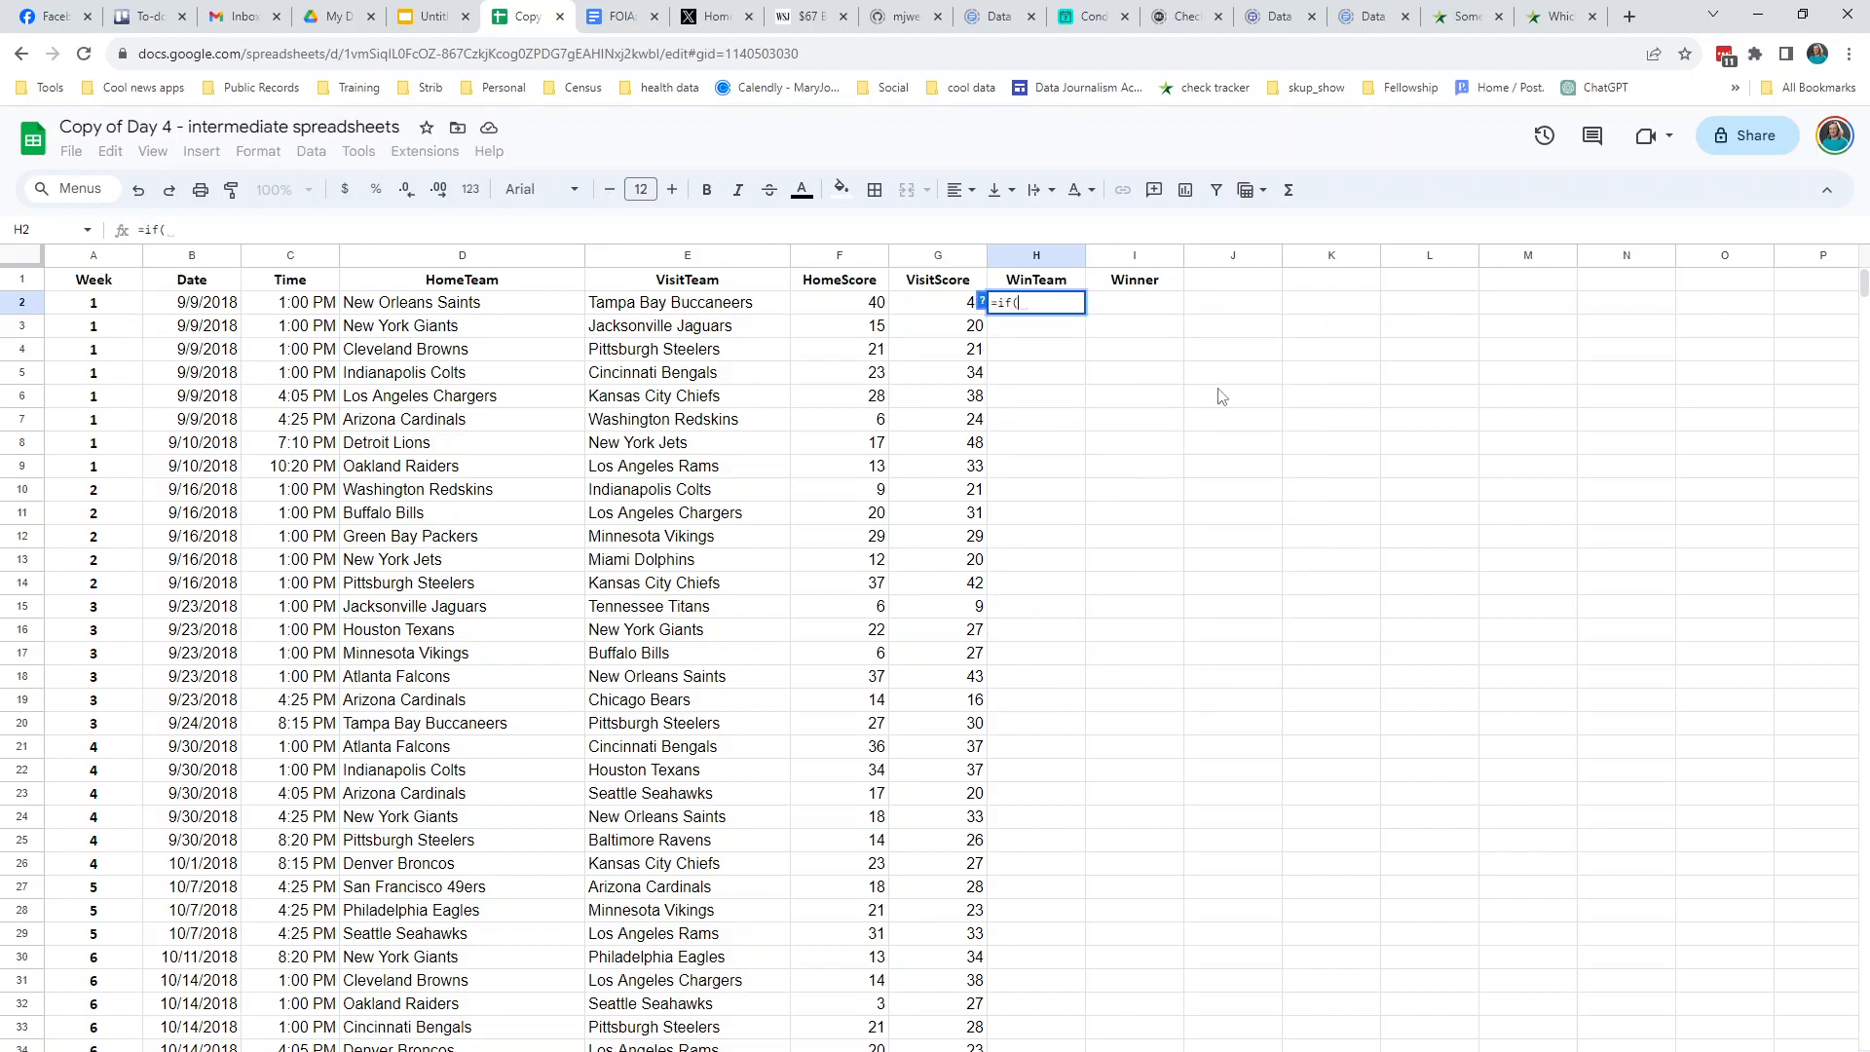
text(f2=g2)
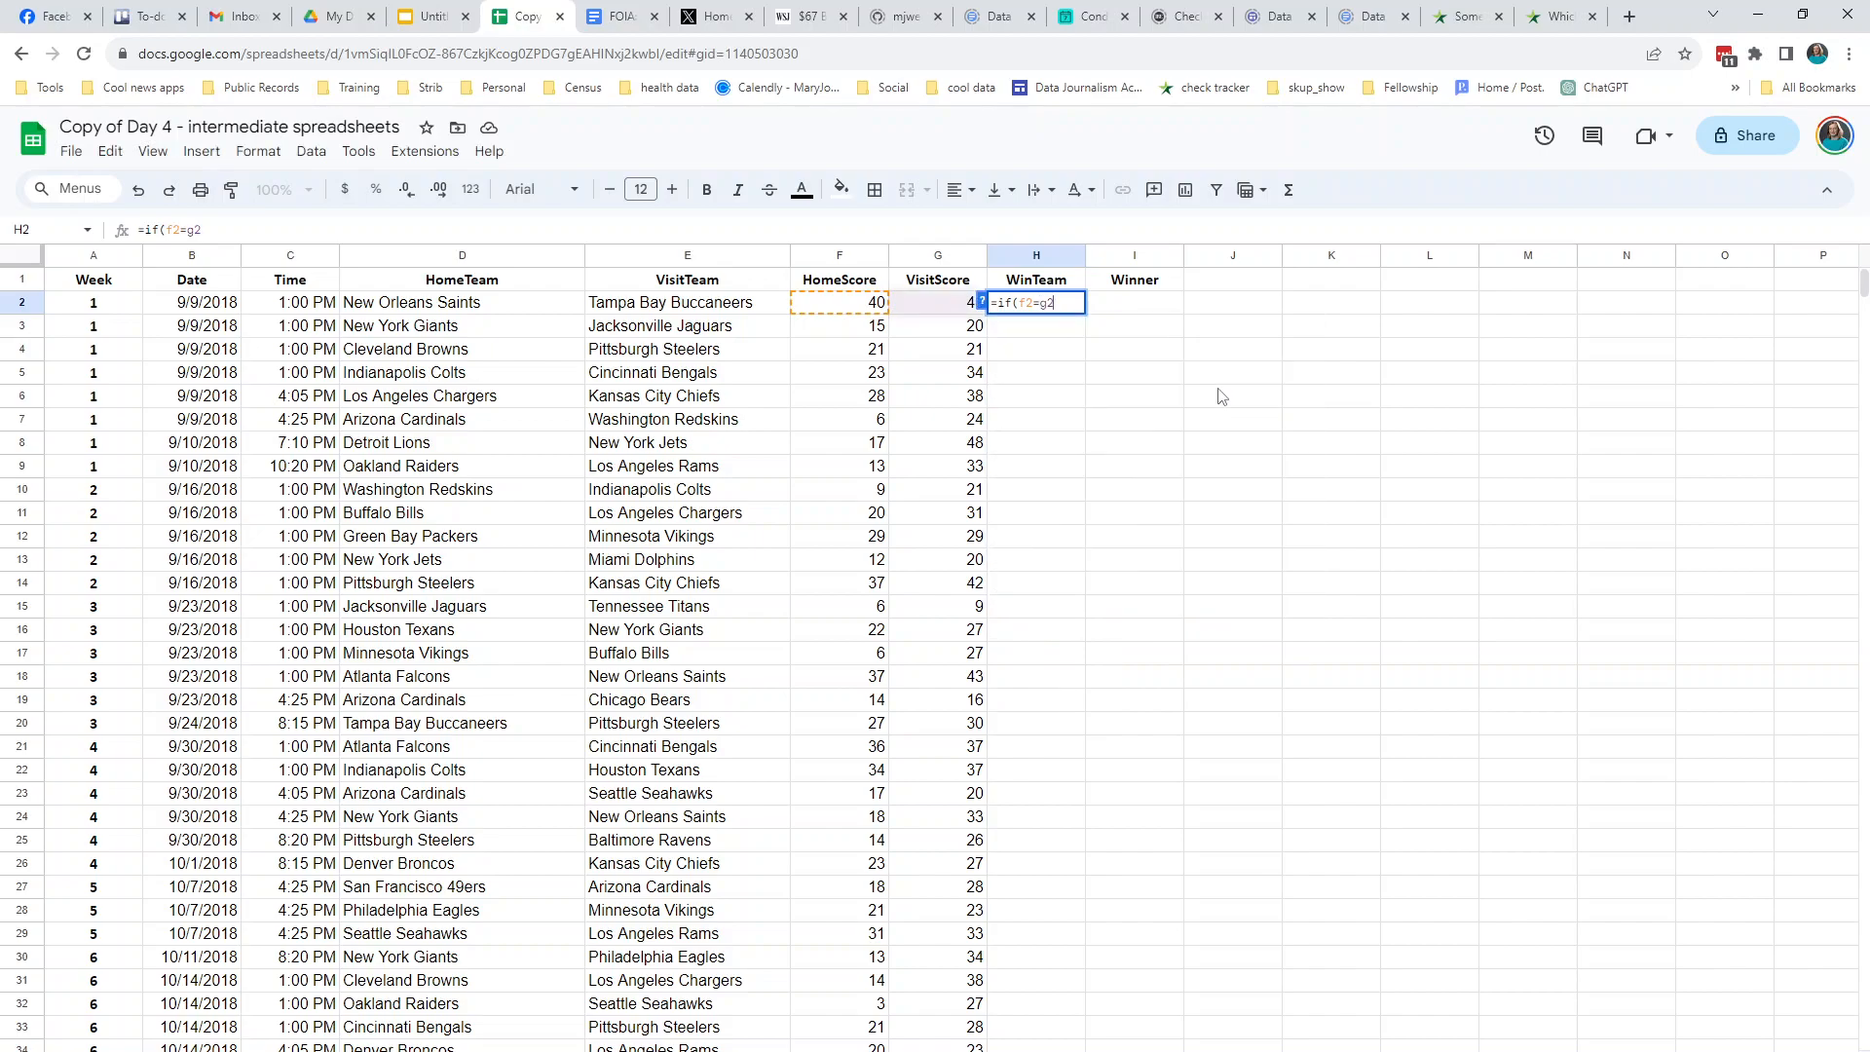
text(, "tie")
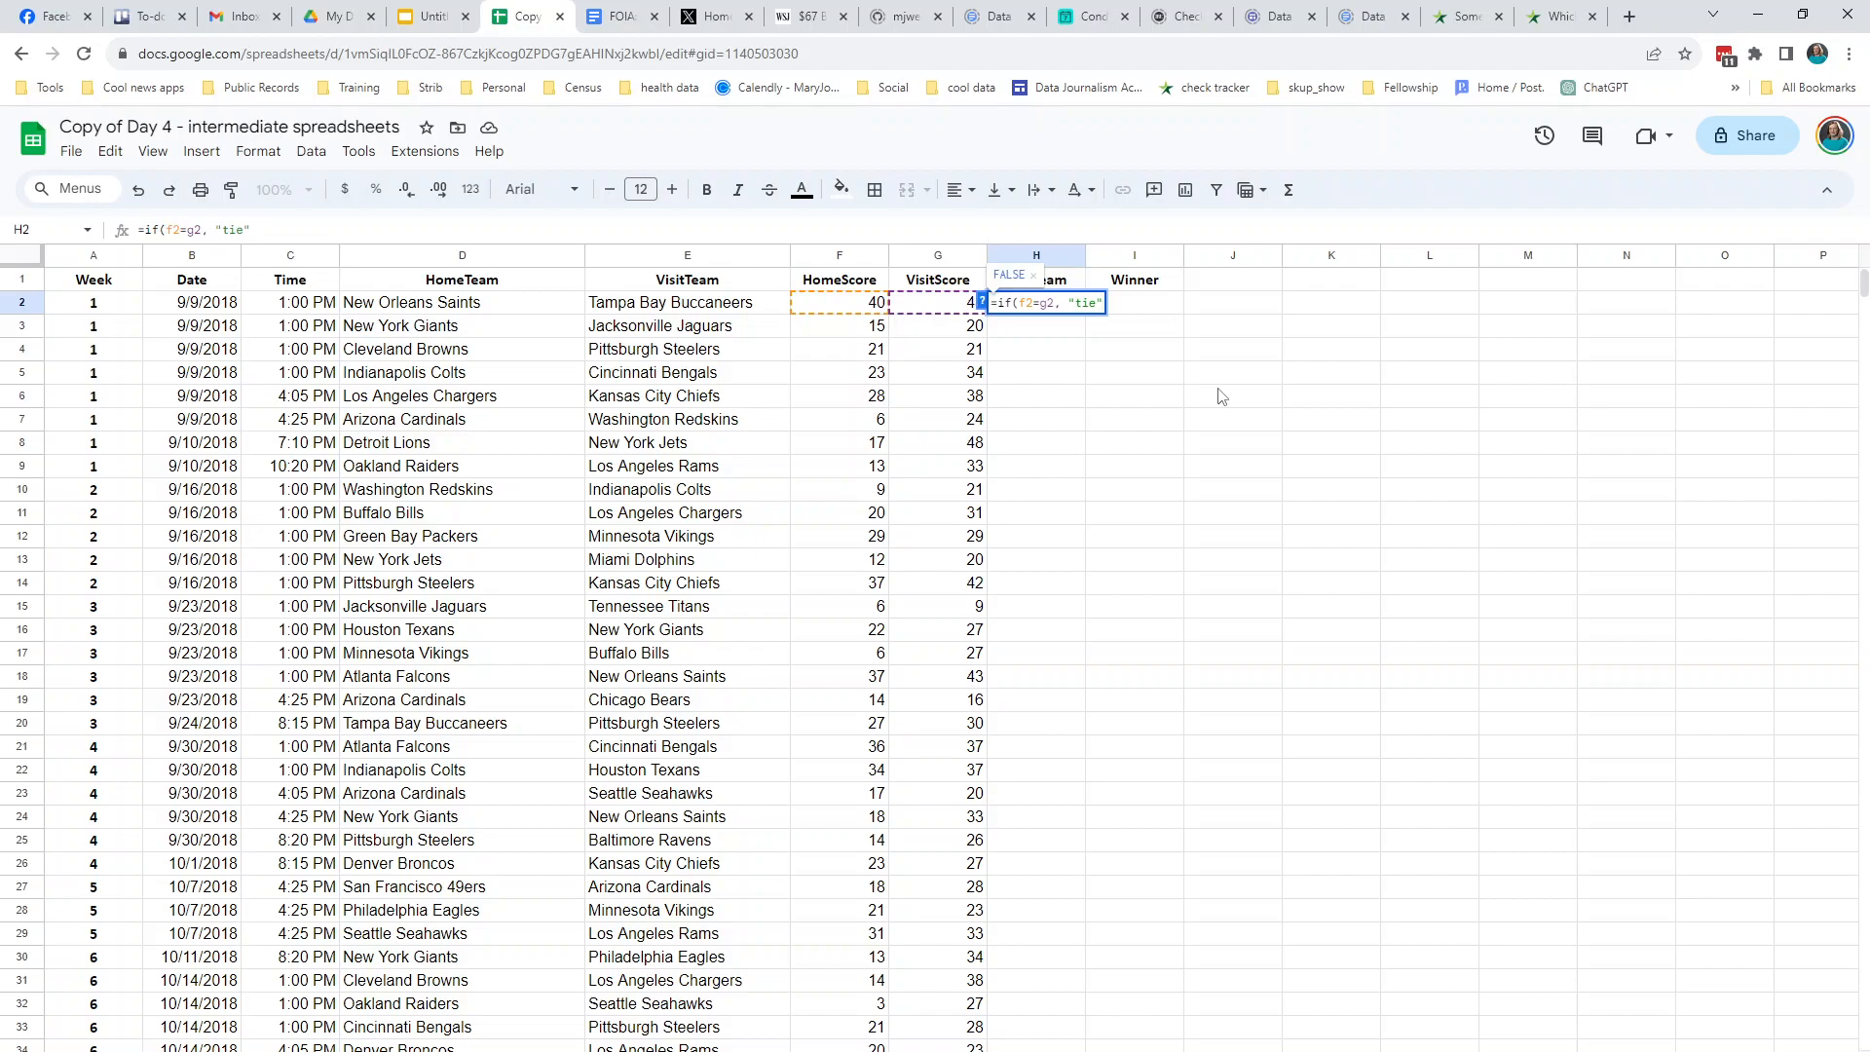
text(,)
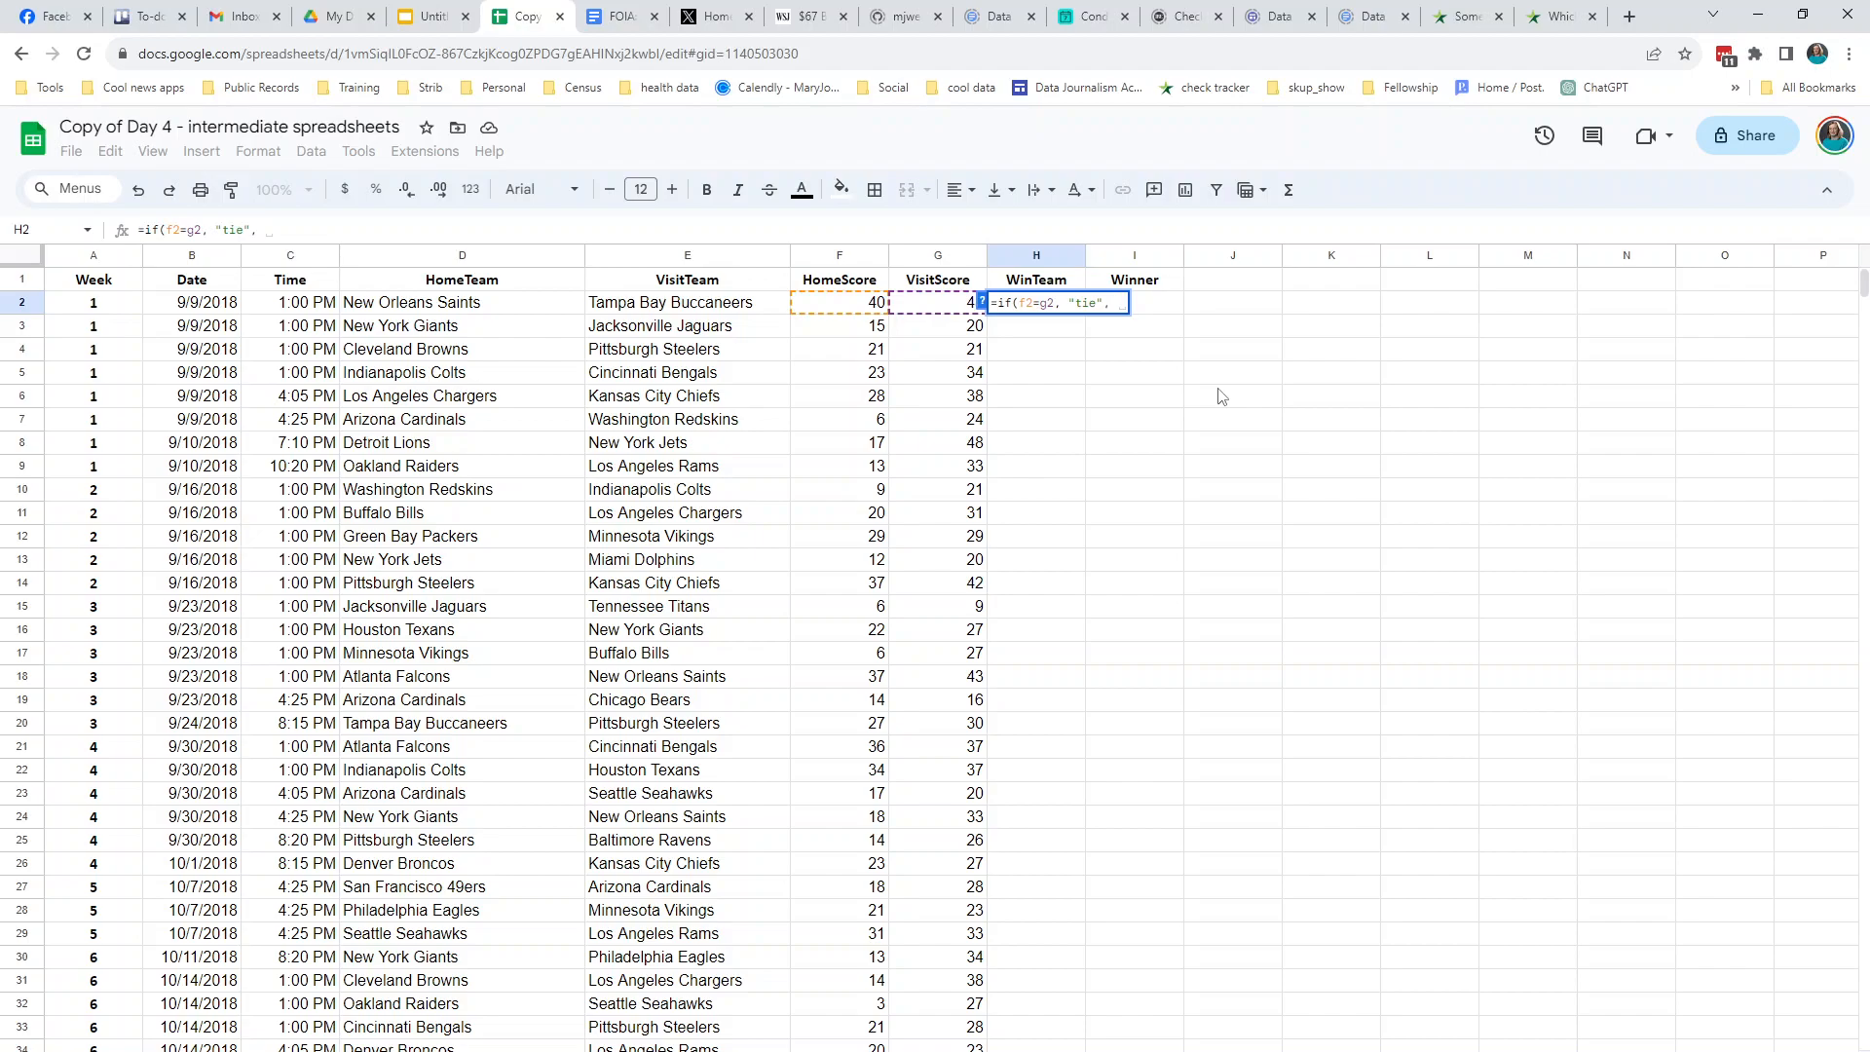
text(if(f2>g2)
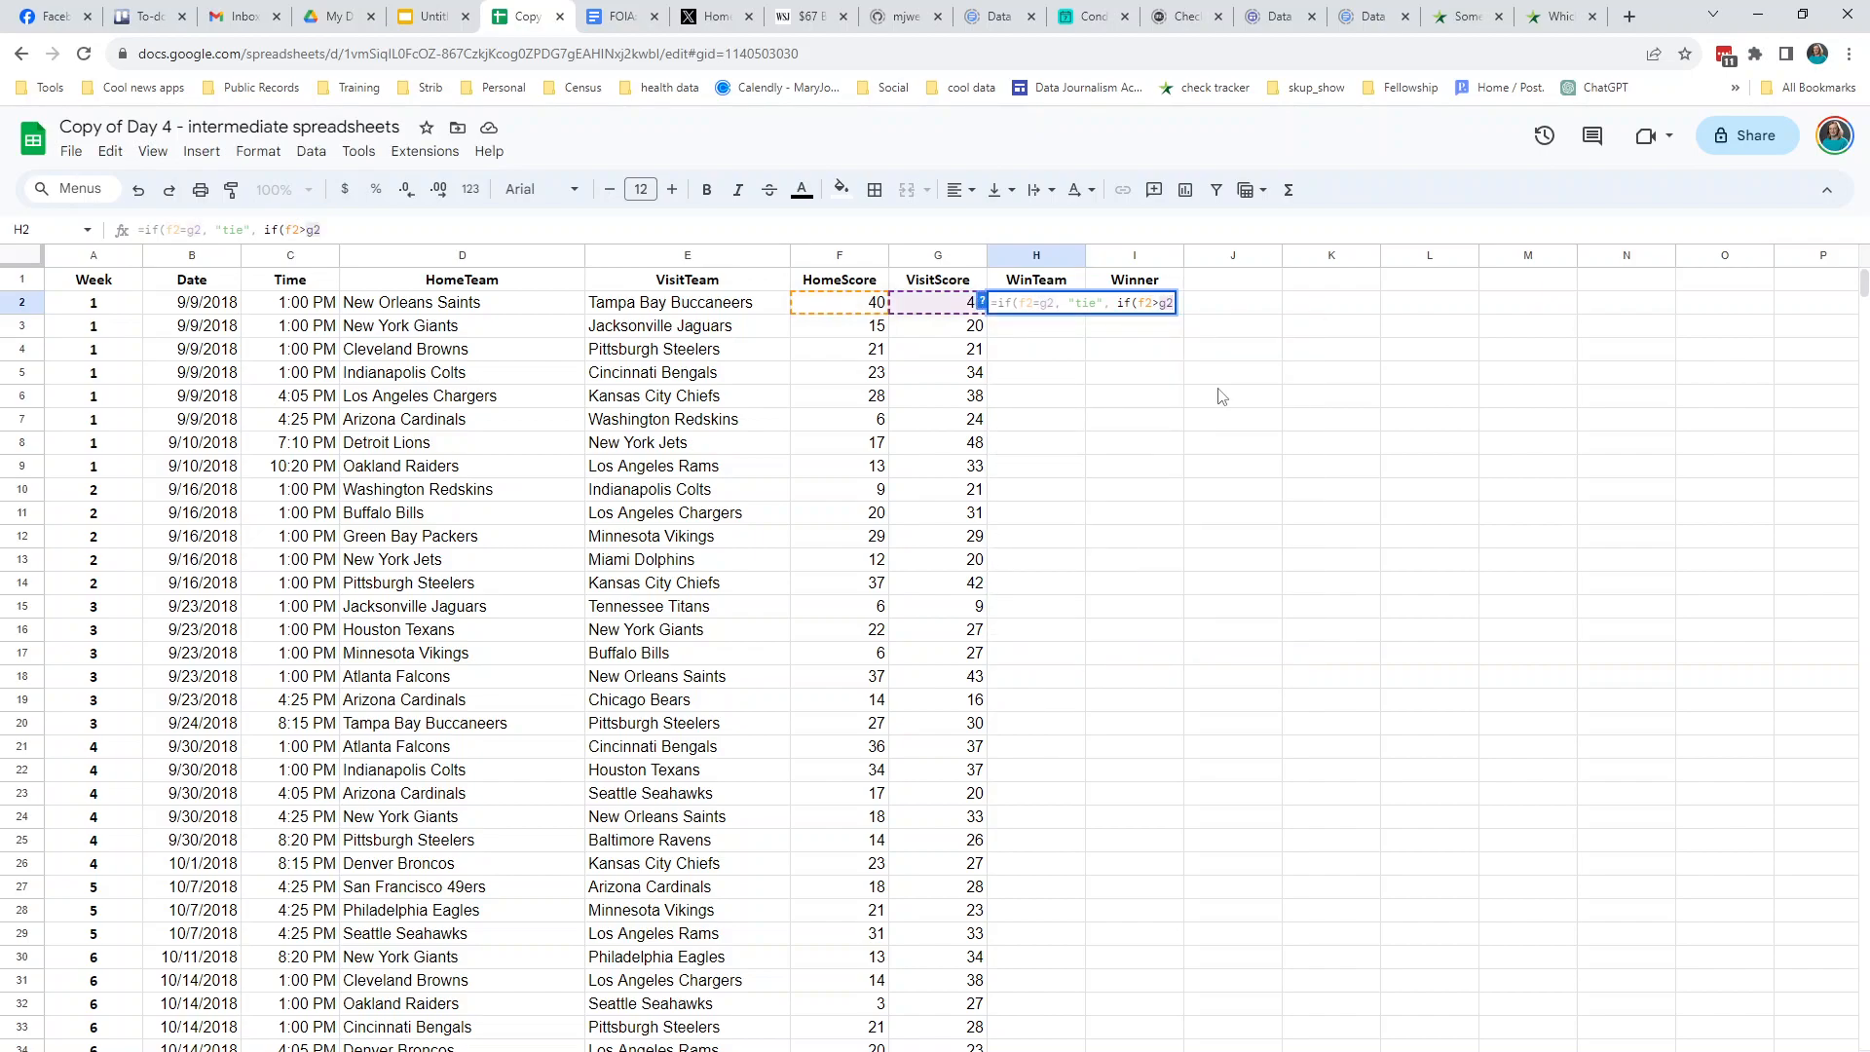
text(,)
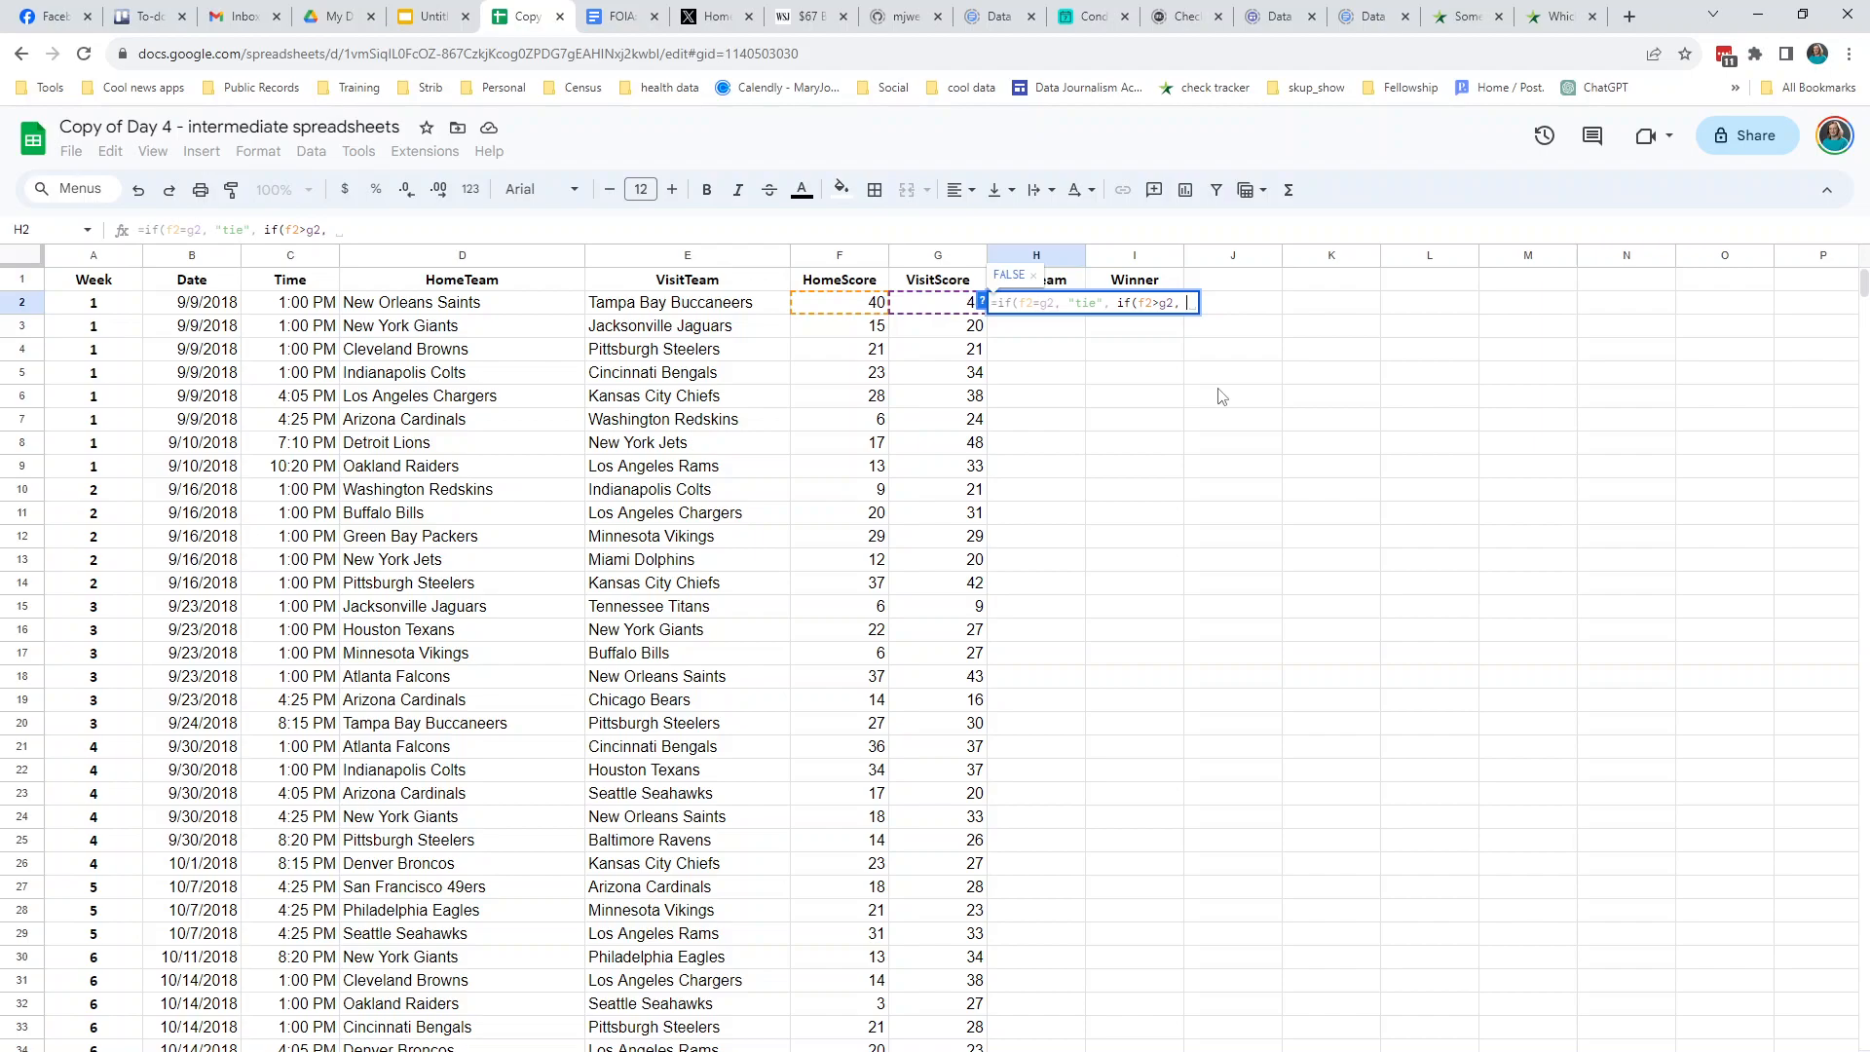
text(d2)
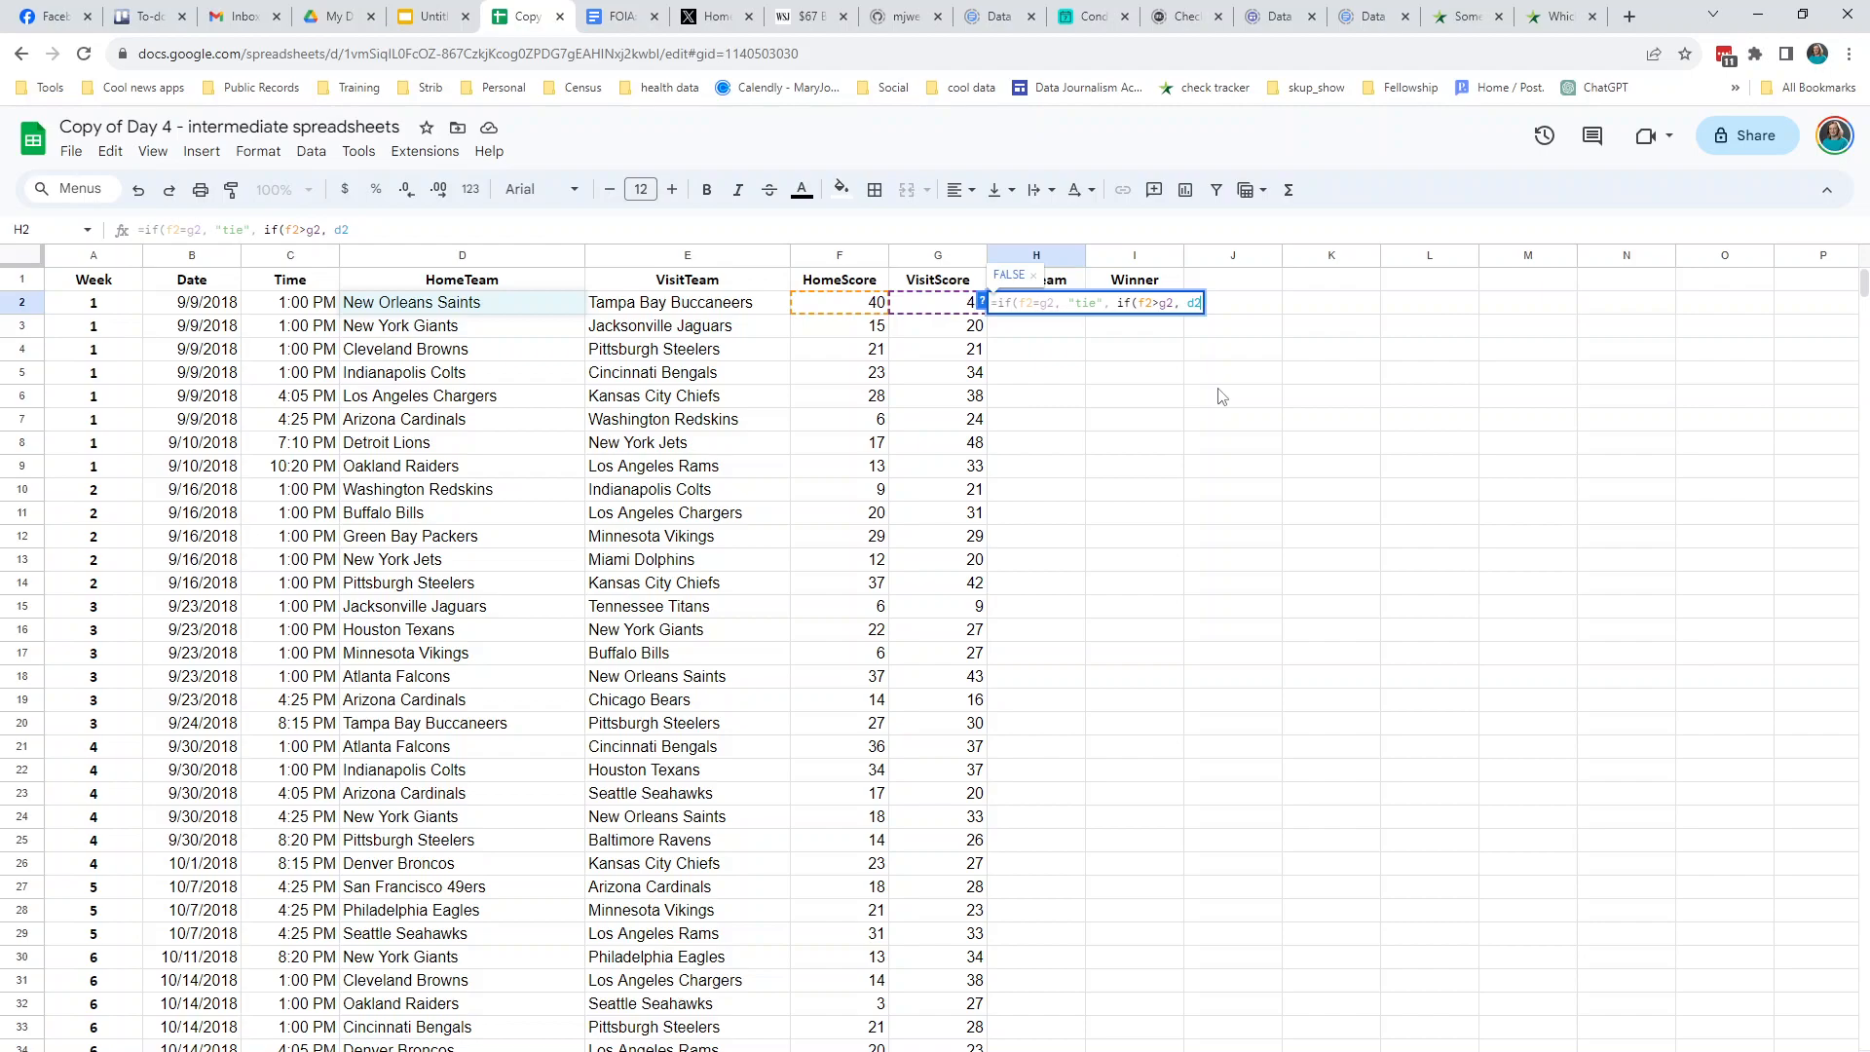
text(,)
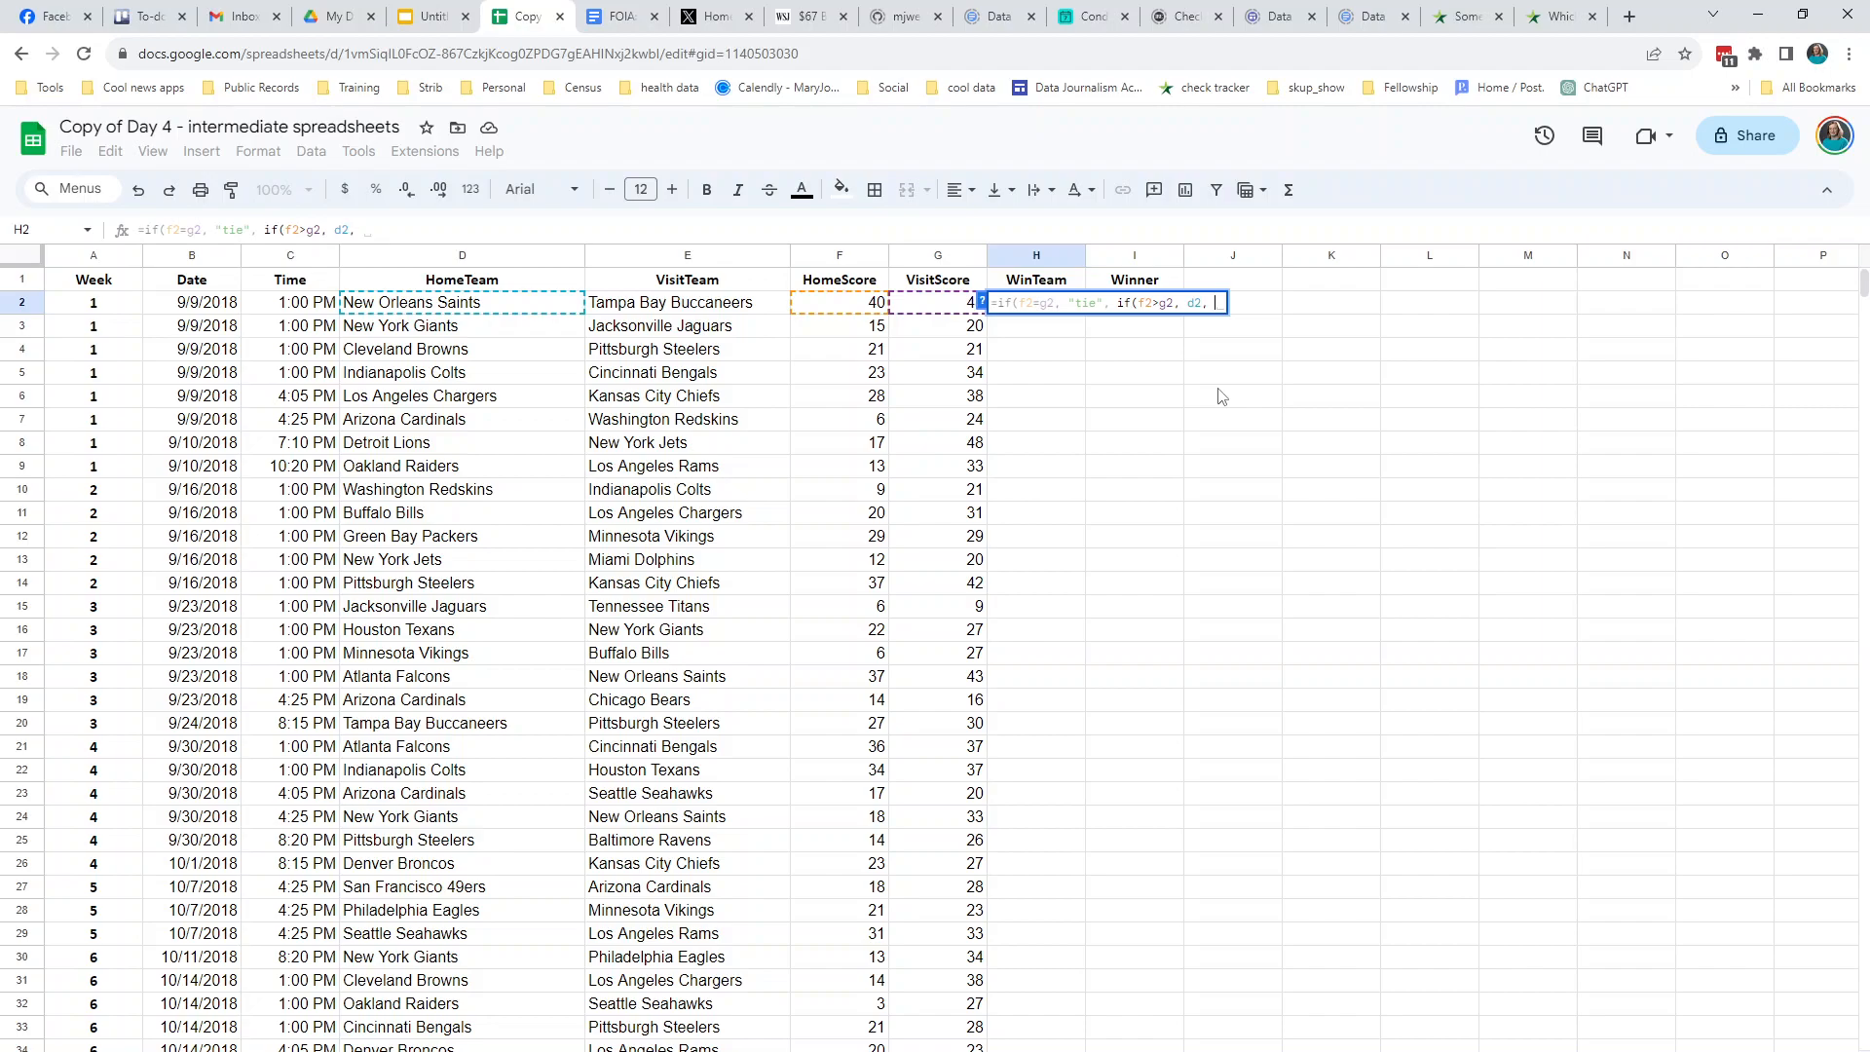
text(e2)
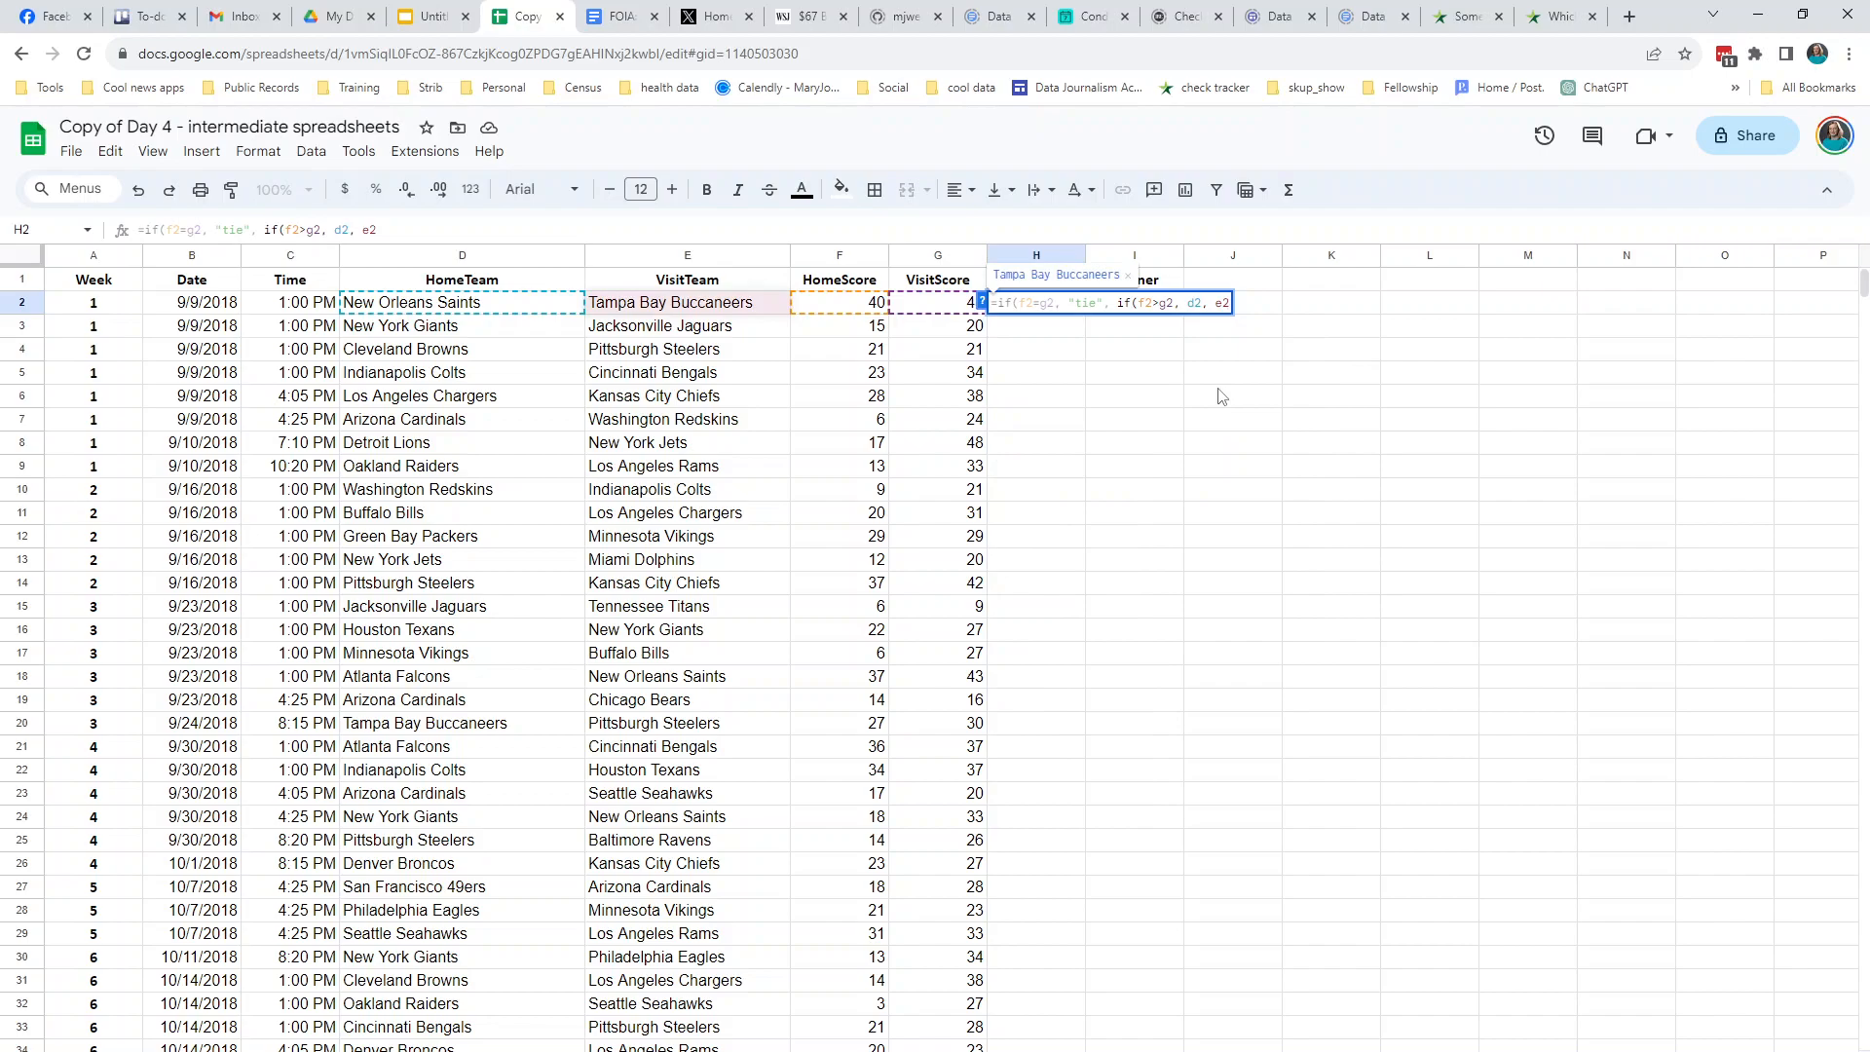
text())
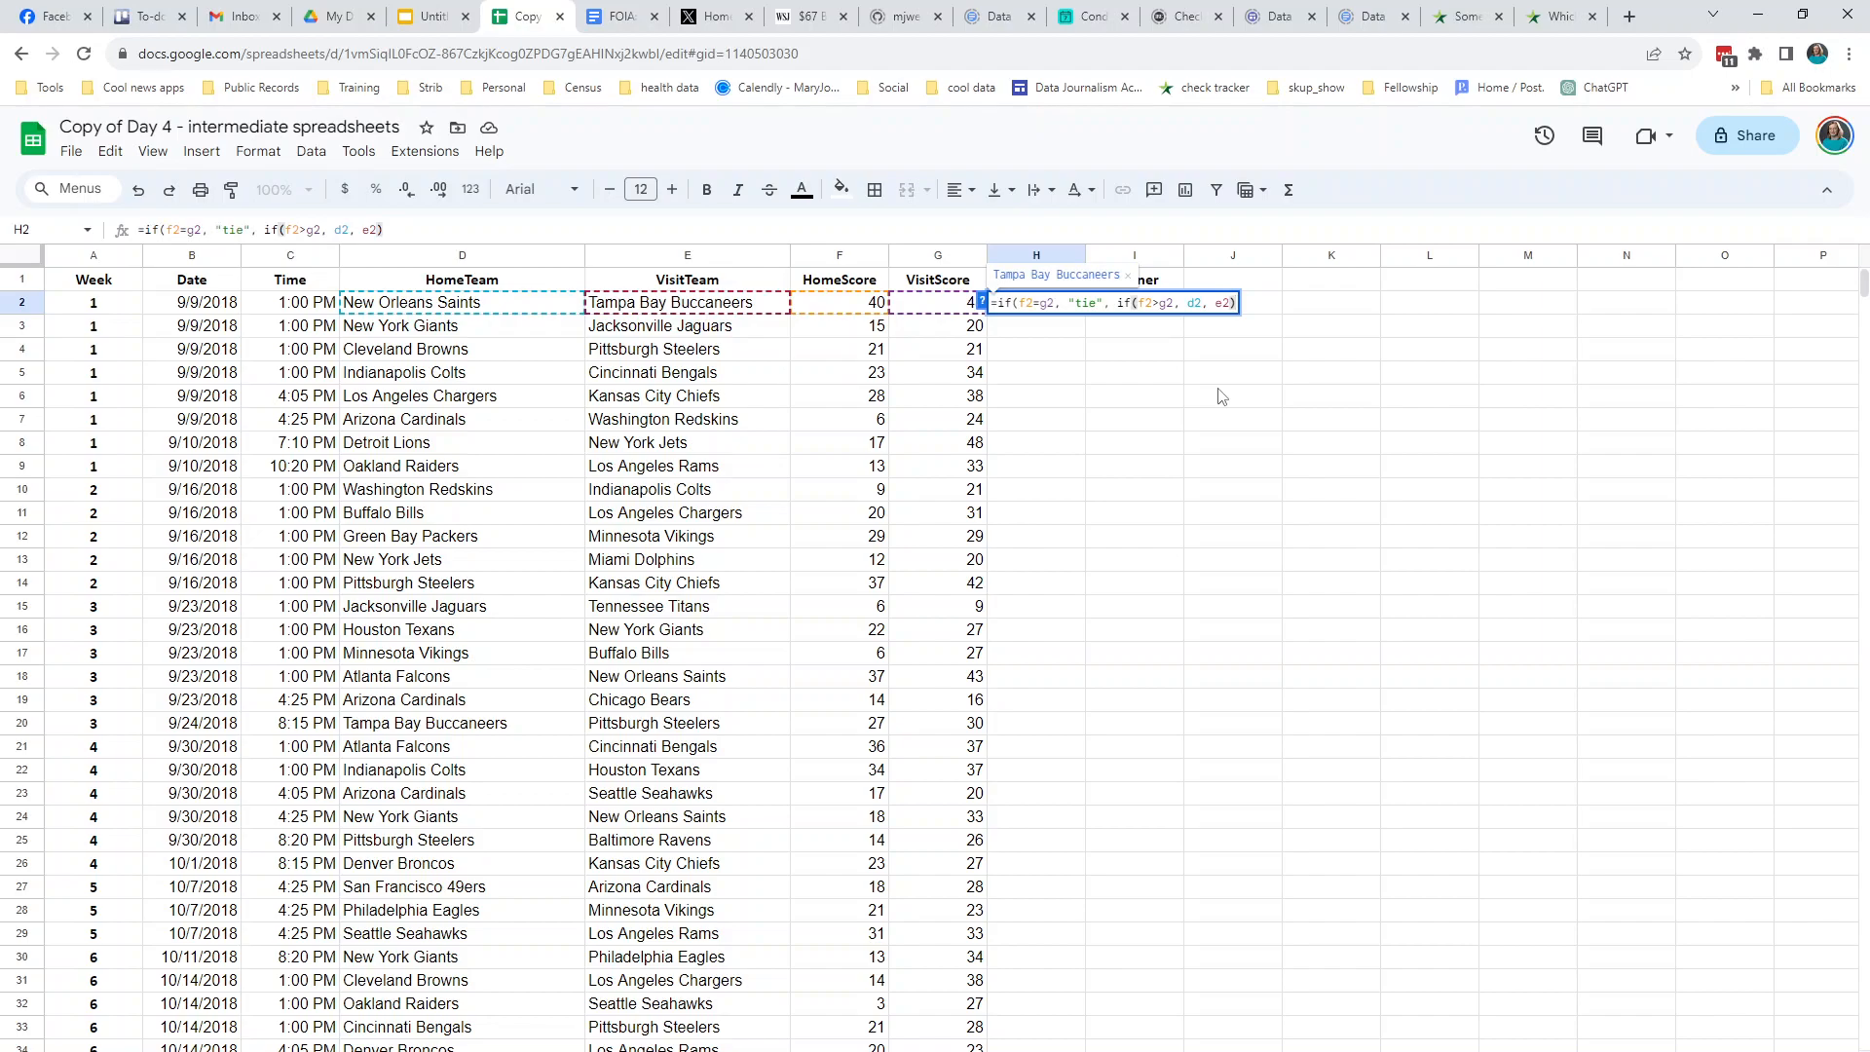
text())
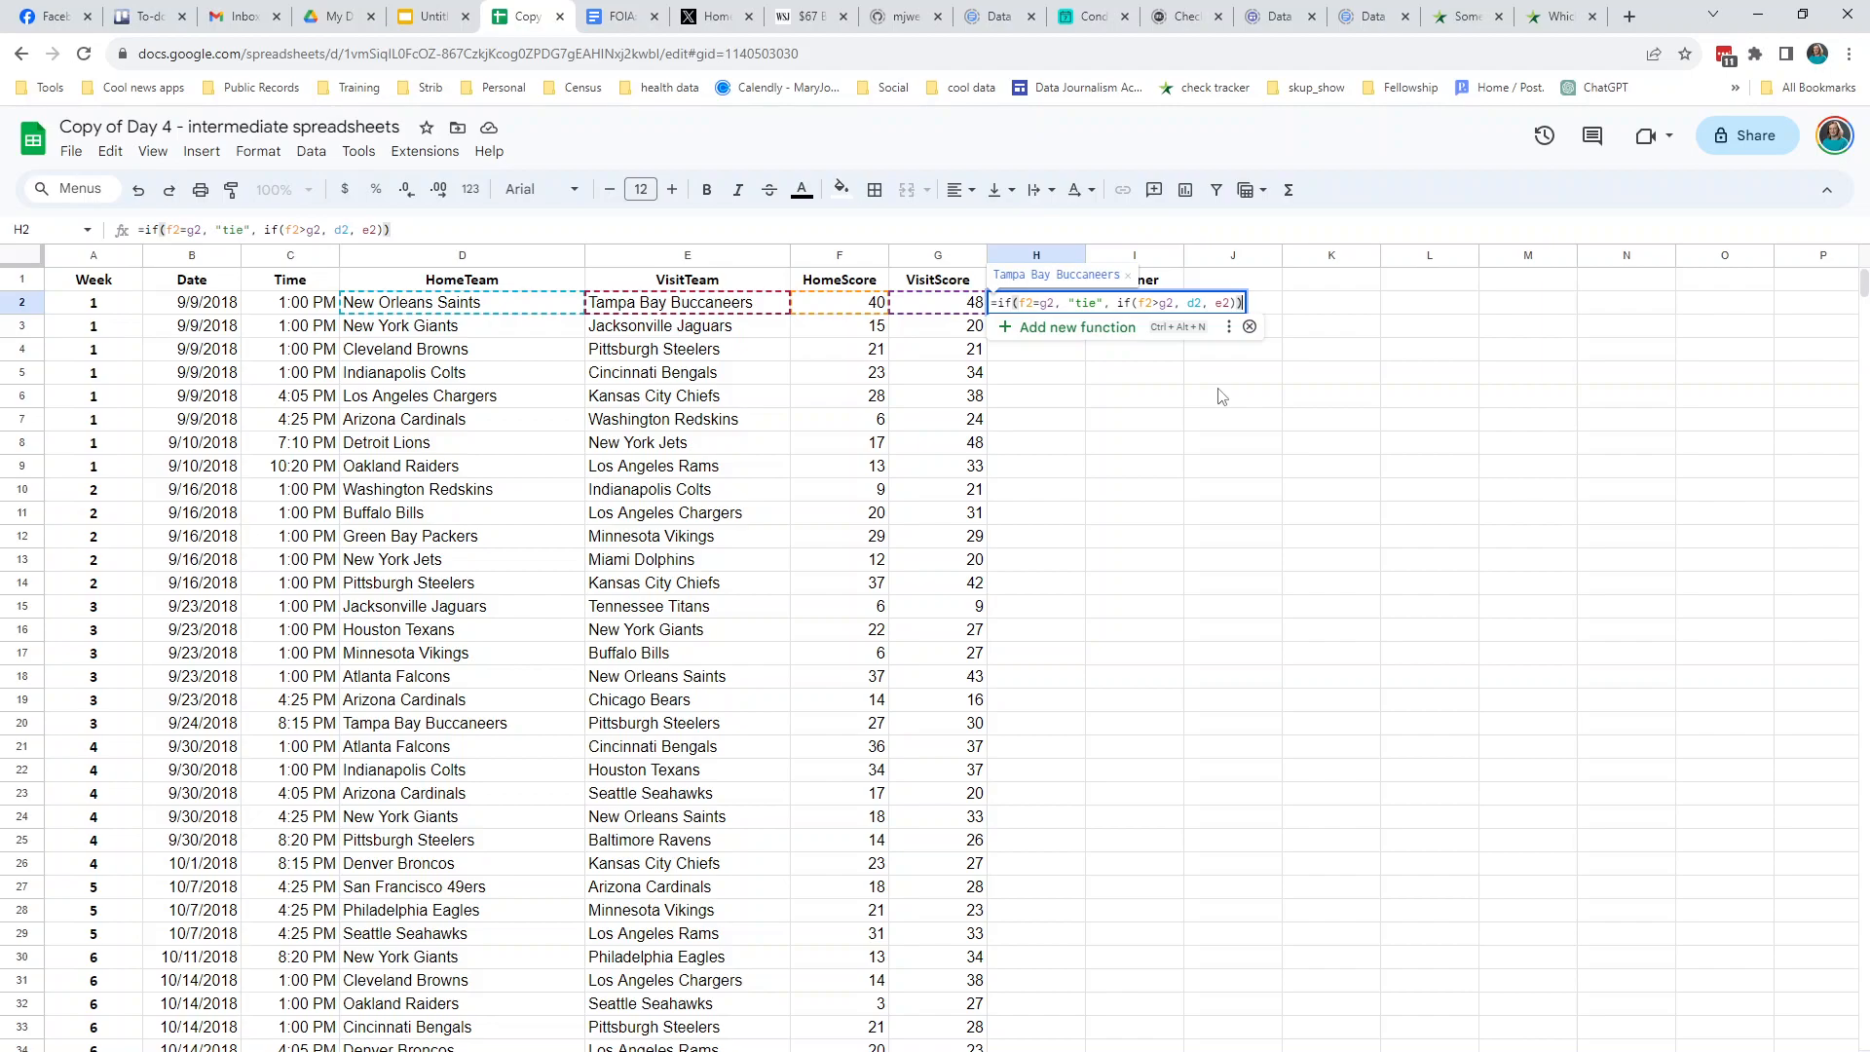
key(Return)
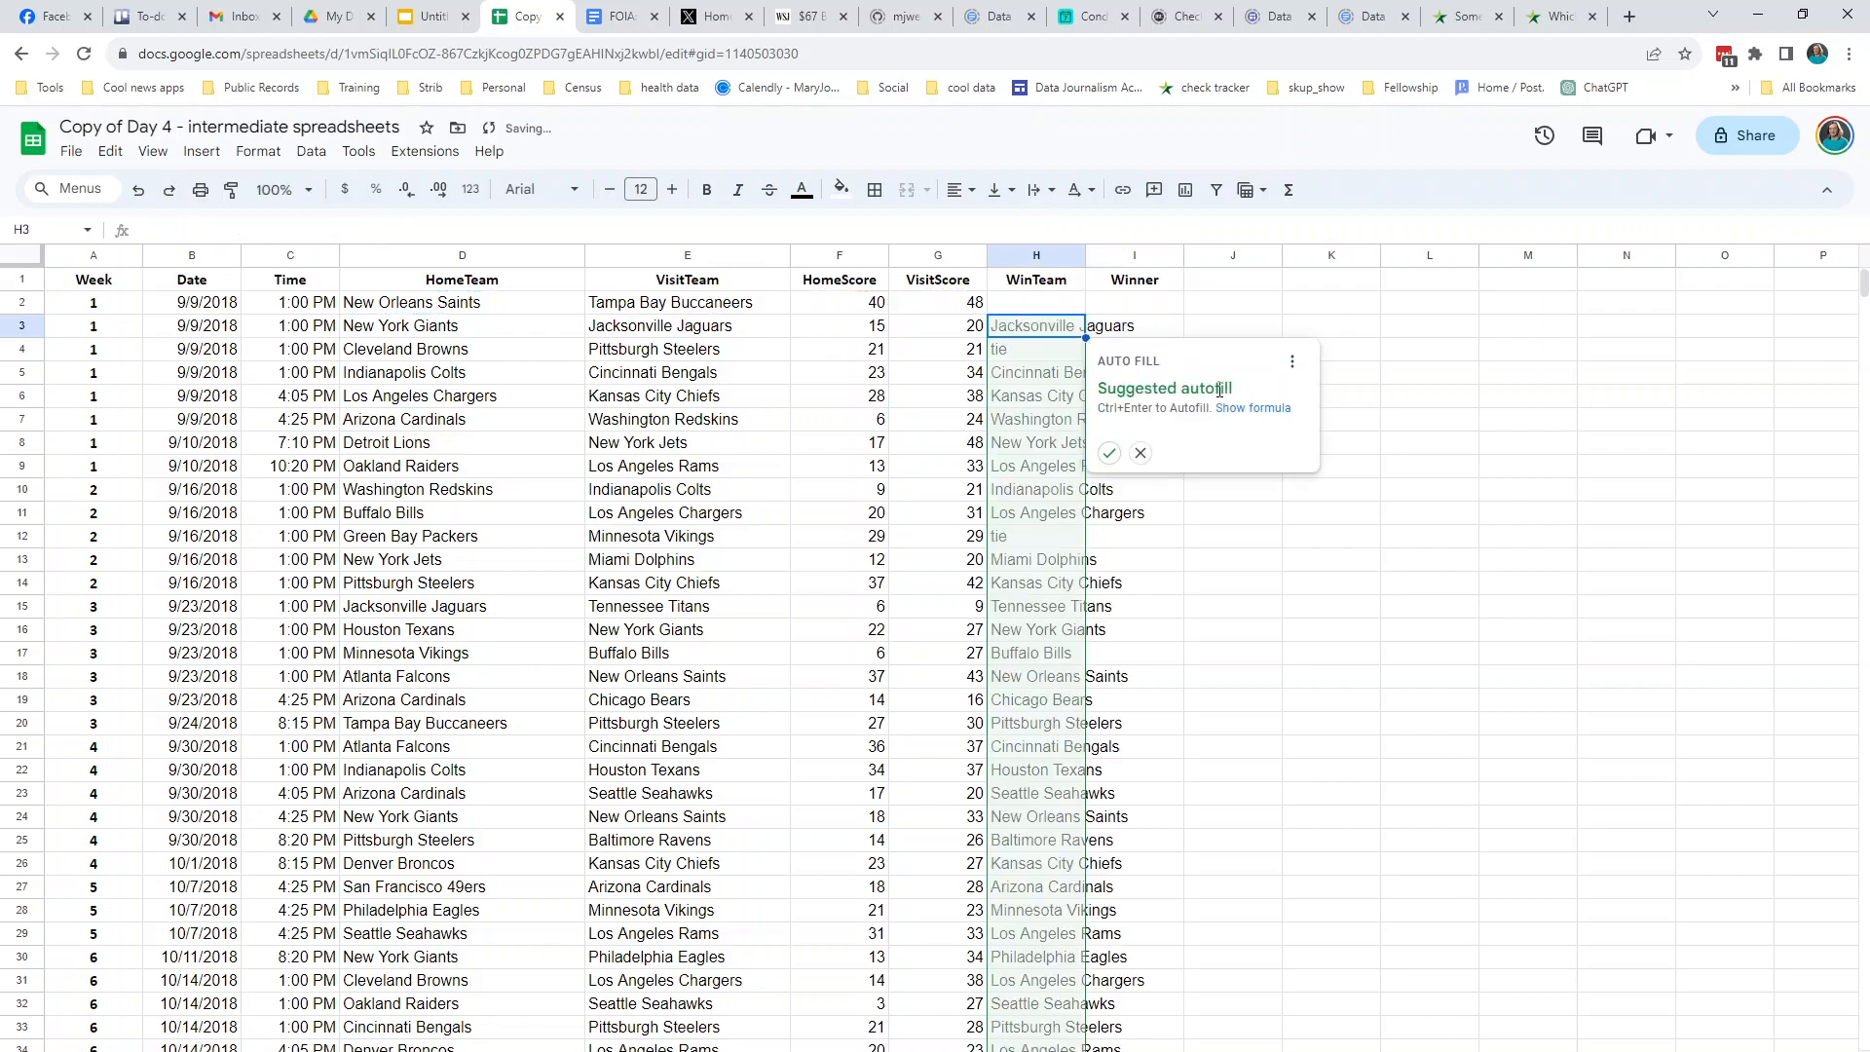
click(1108, 454)
- Check the WinTeam result for the Browns–Steelers game in row 4 and review the filled-down formula in H5
key(Down)
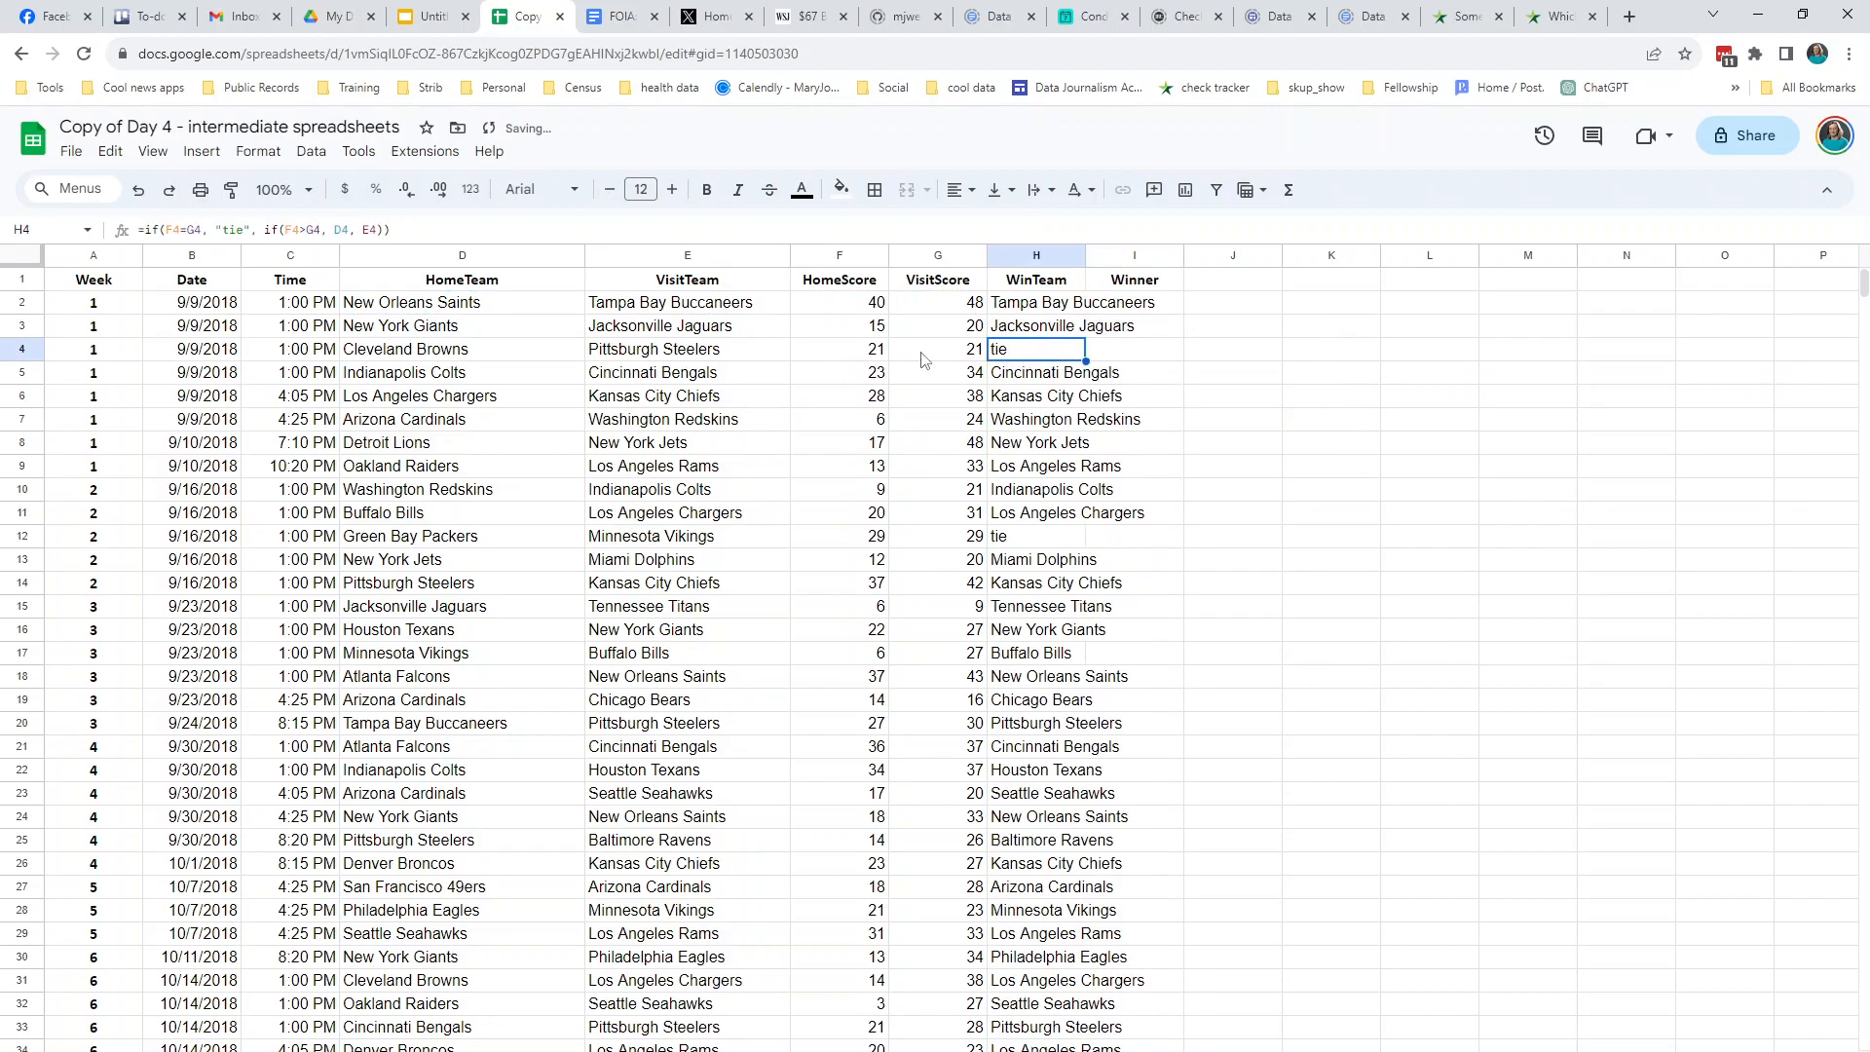
click(22, 349)
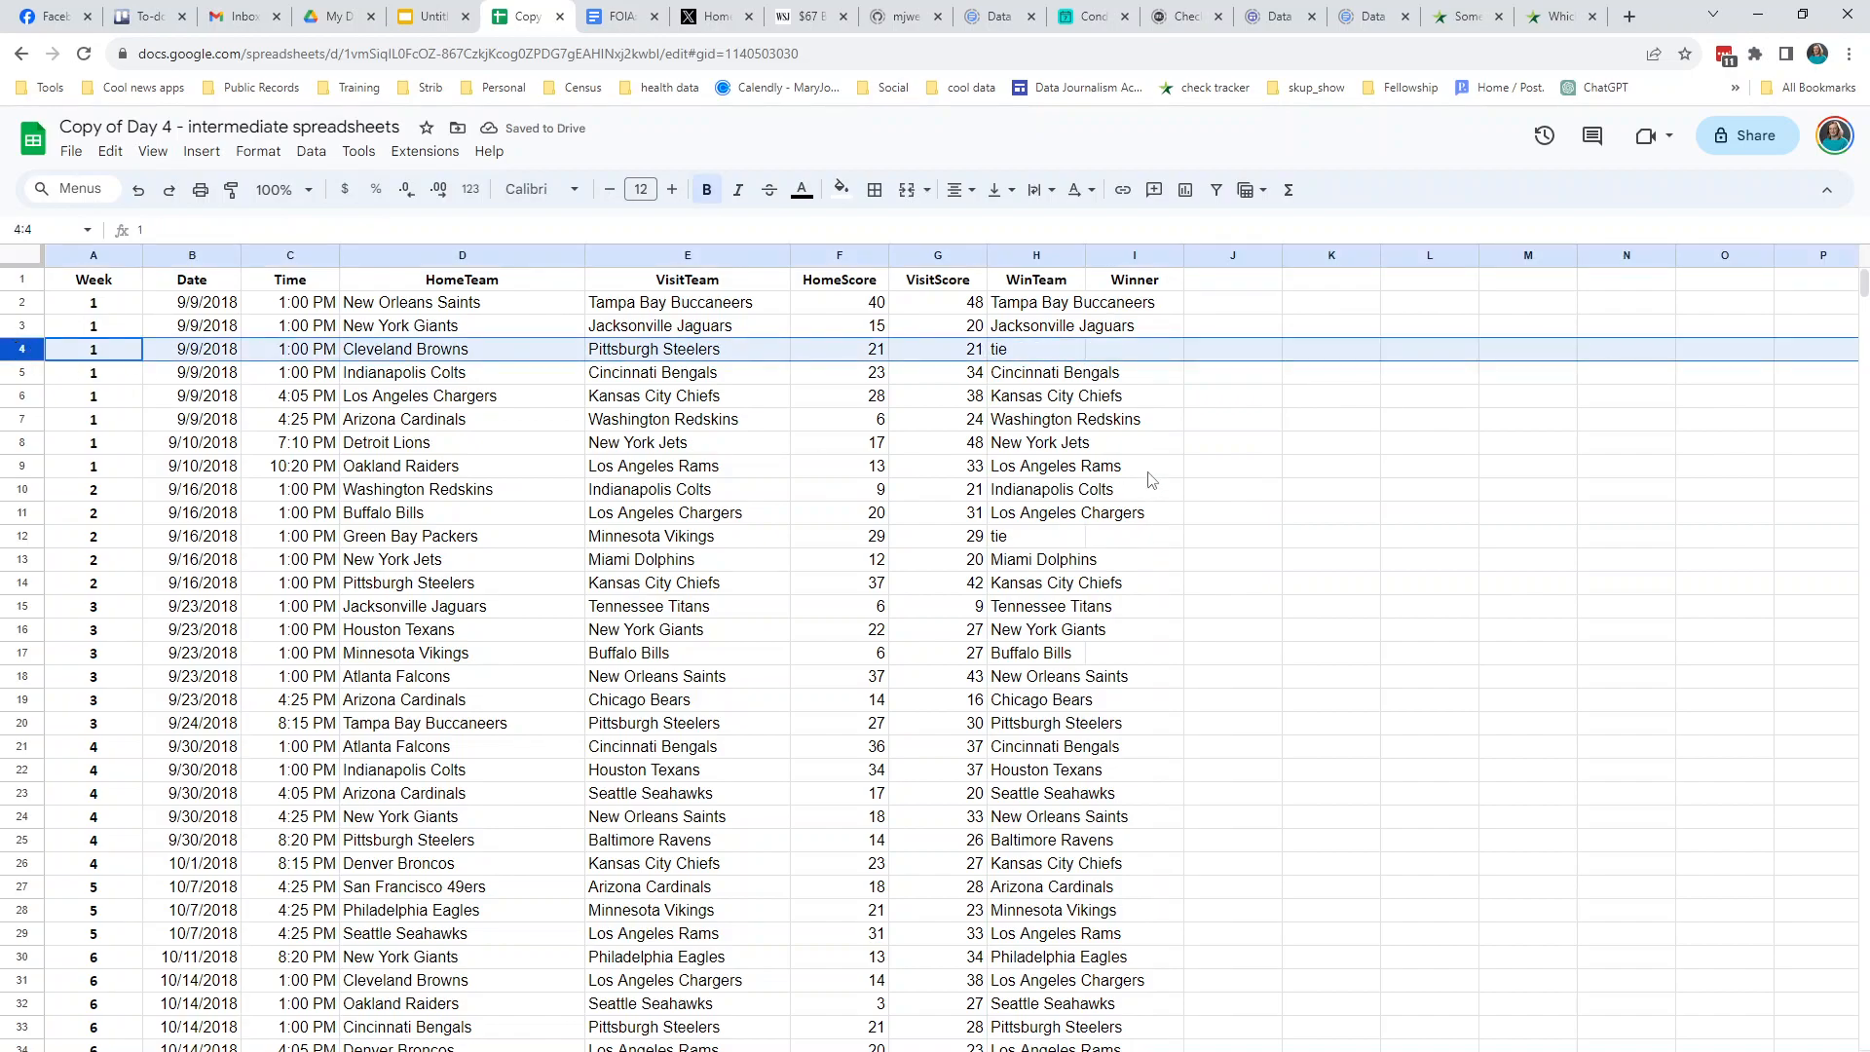
double_click(1042, 375)
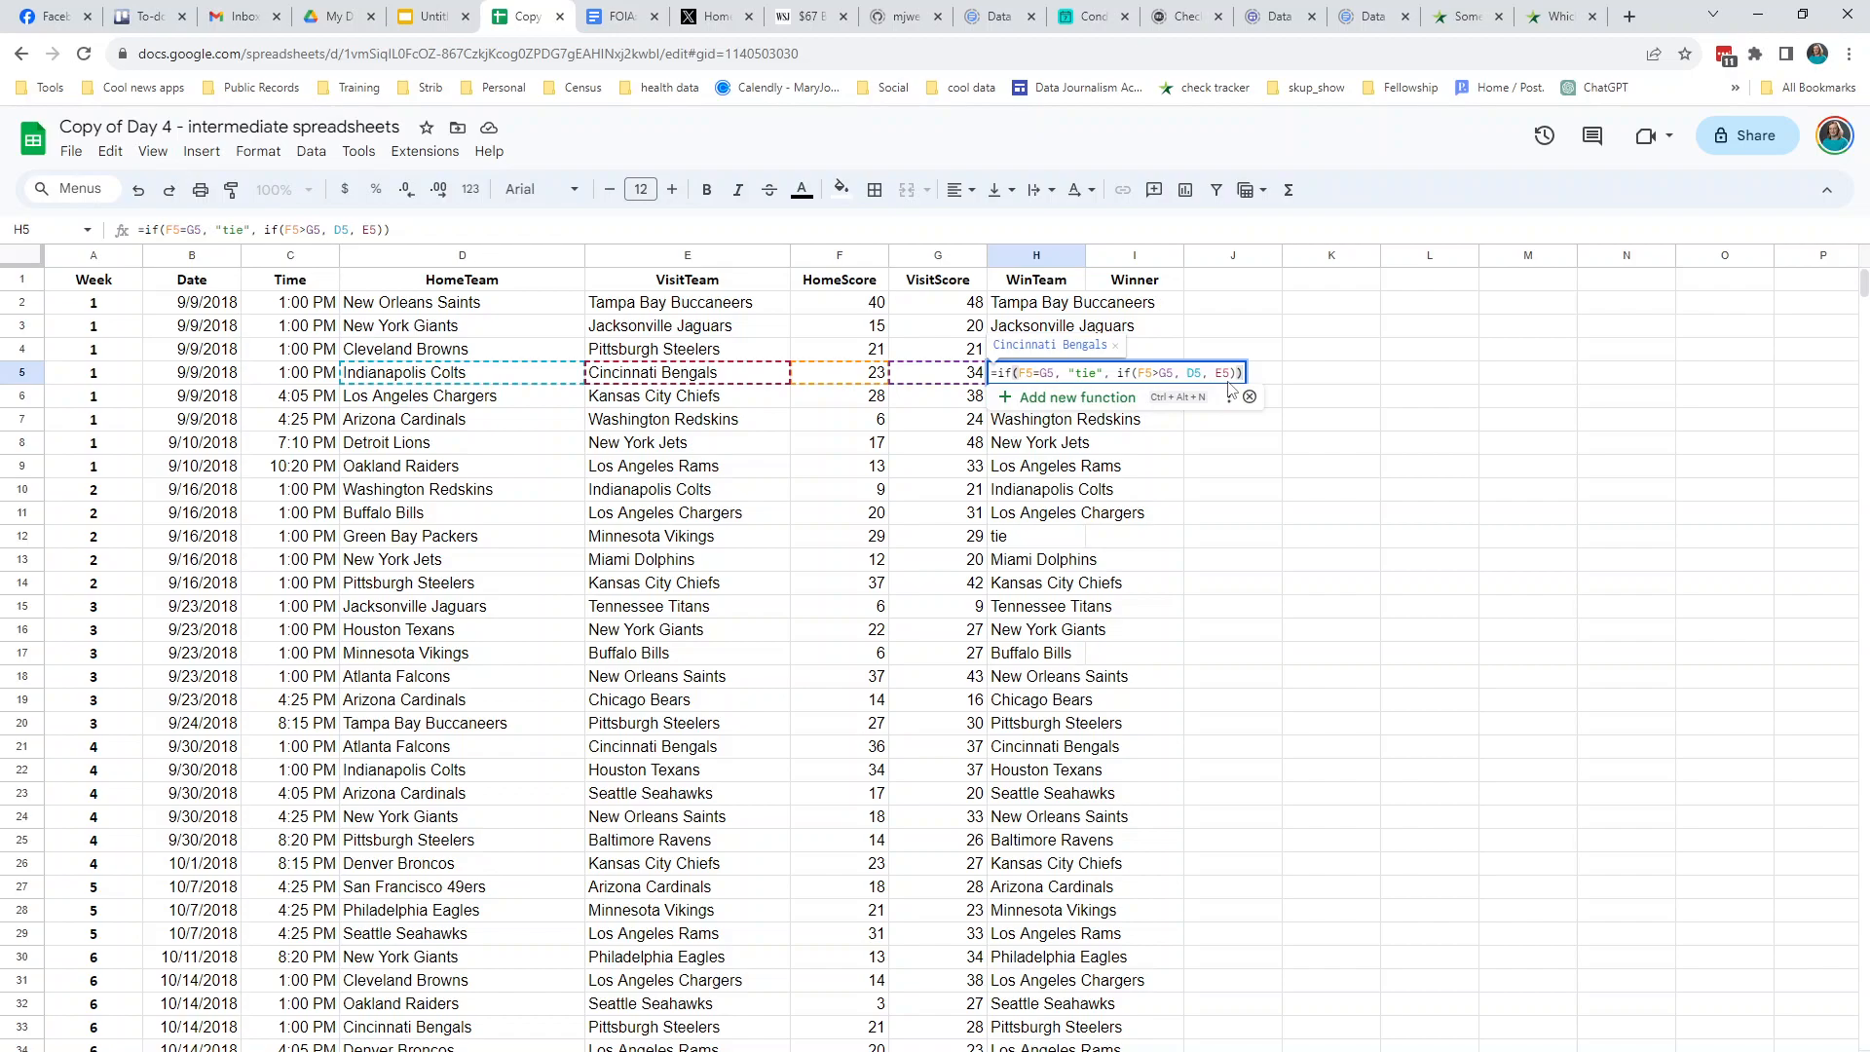
key(Return)
click(1018, 382)
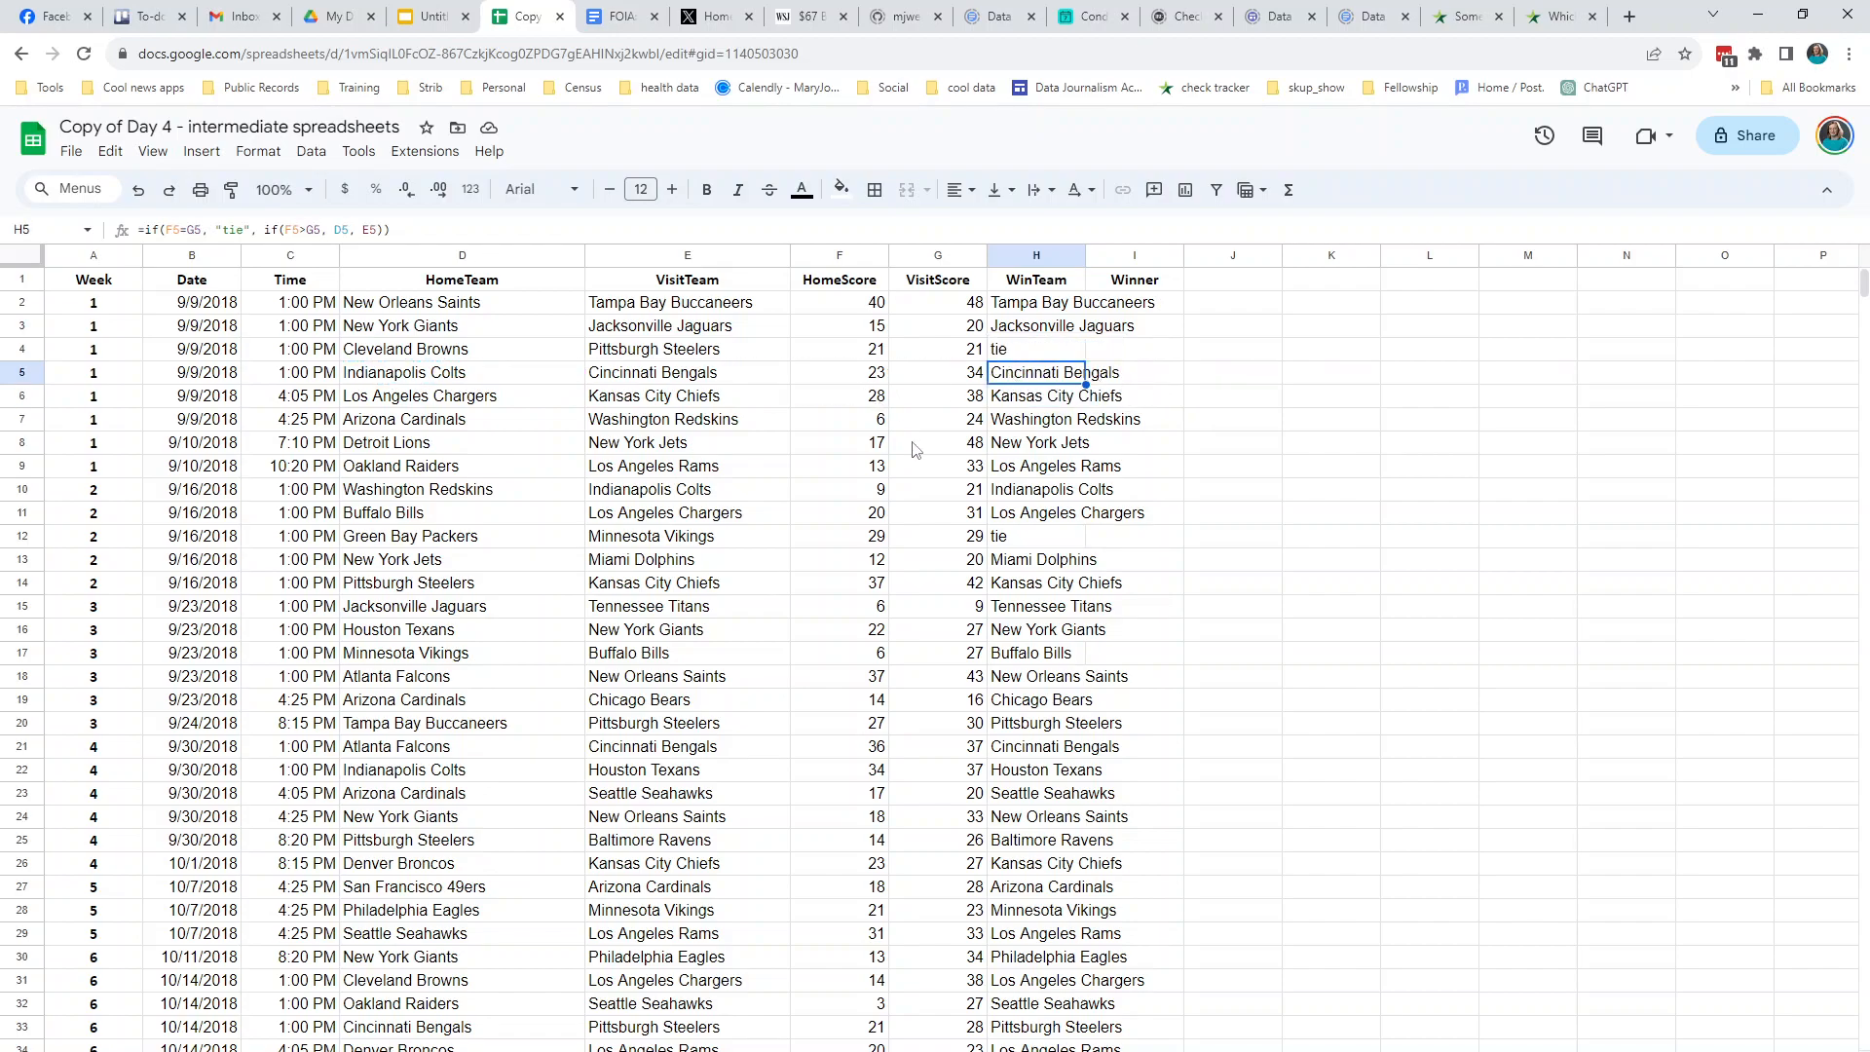
- Widen the WinTeam column to fit the full team names and review the nested IF formula in H2
double_click(1085, 255)
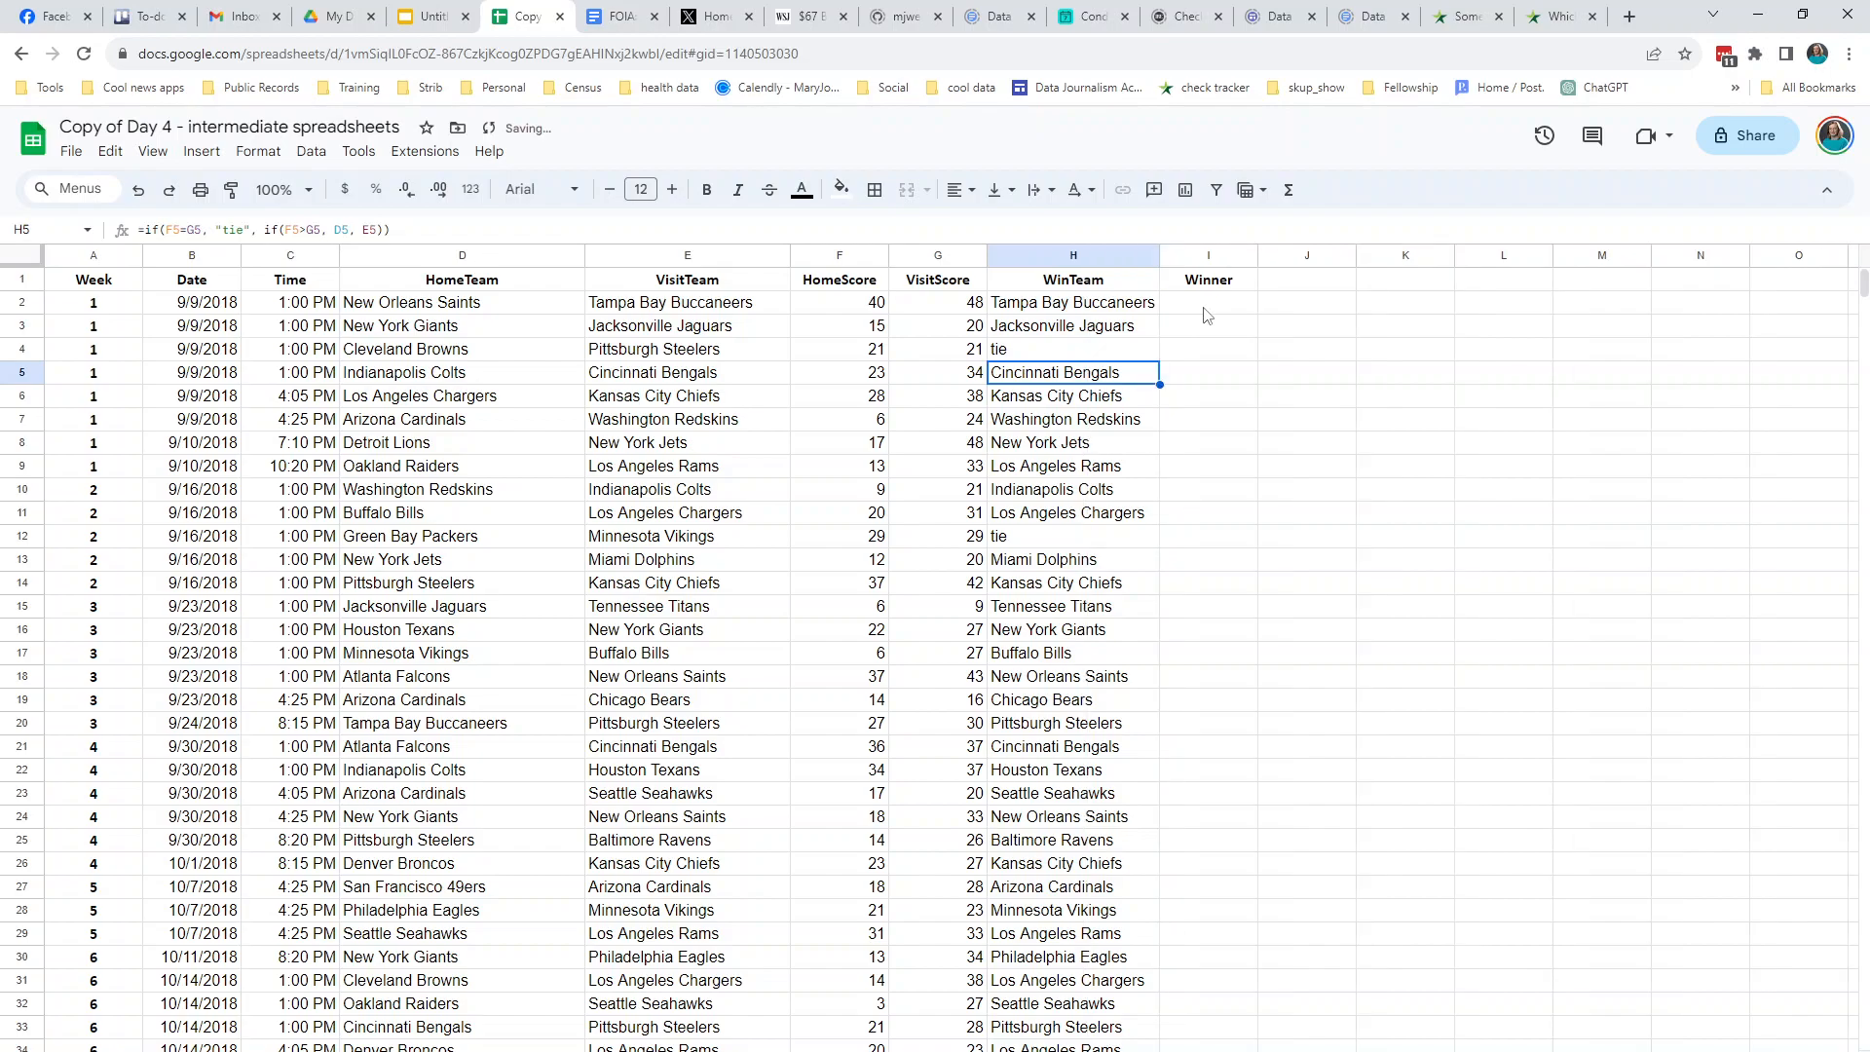
click(1205, 307)
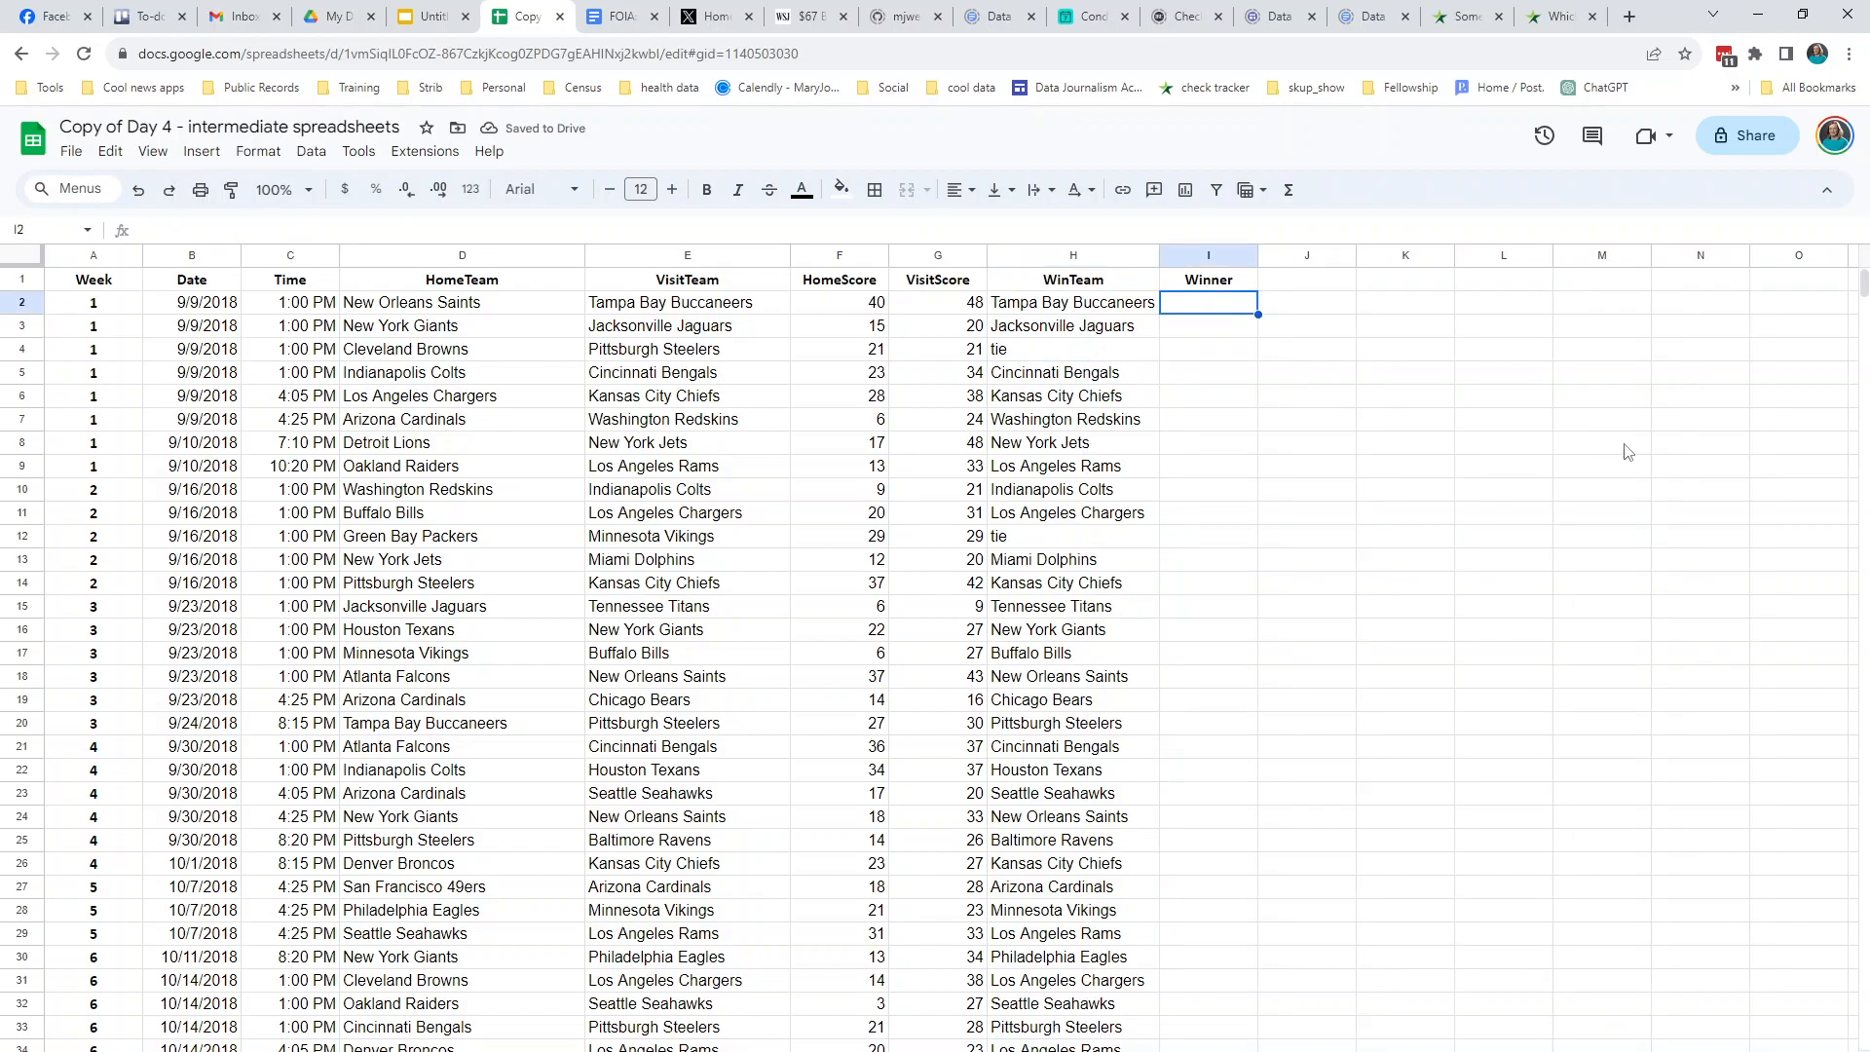
double_click(1081, 310)
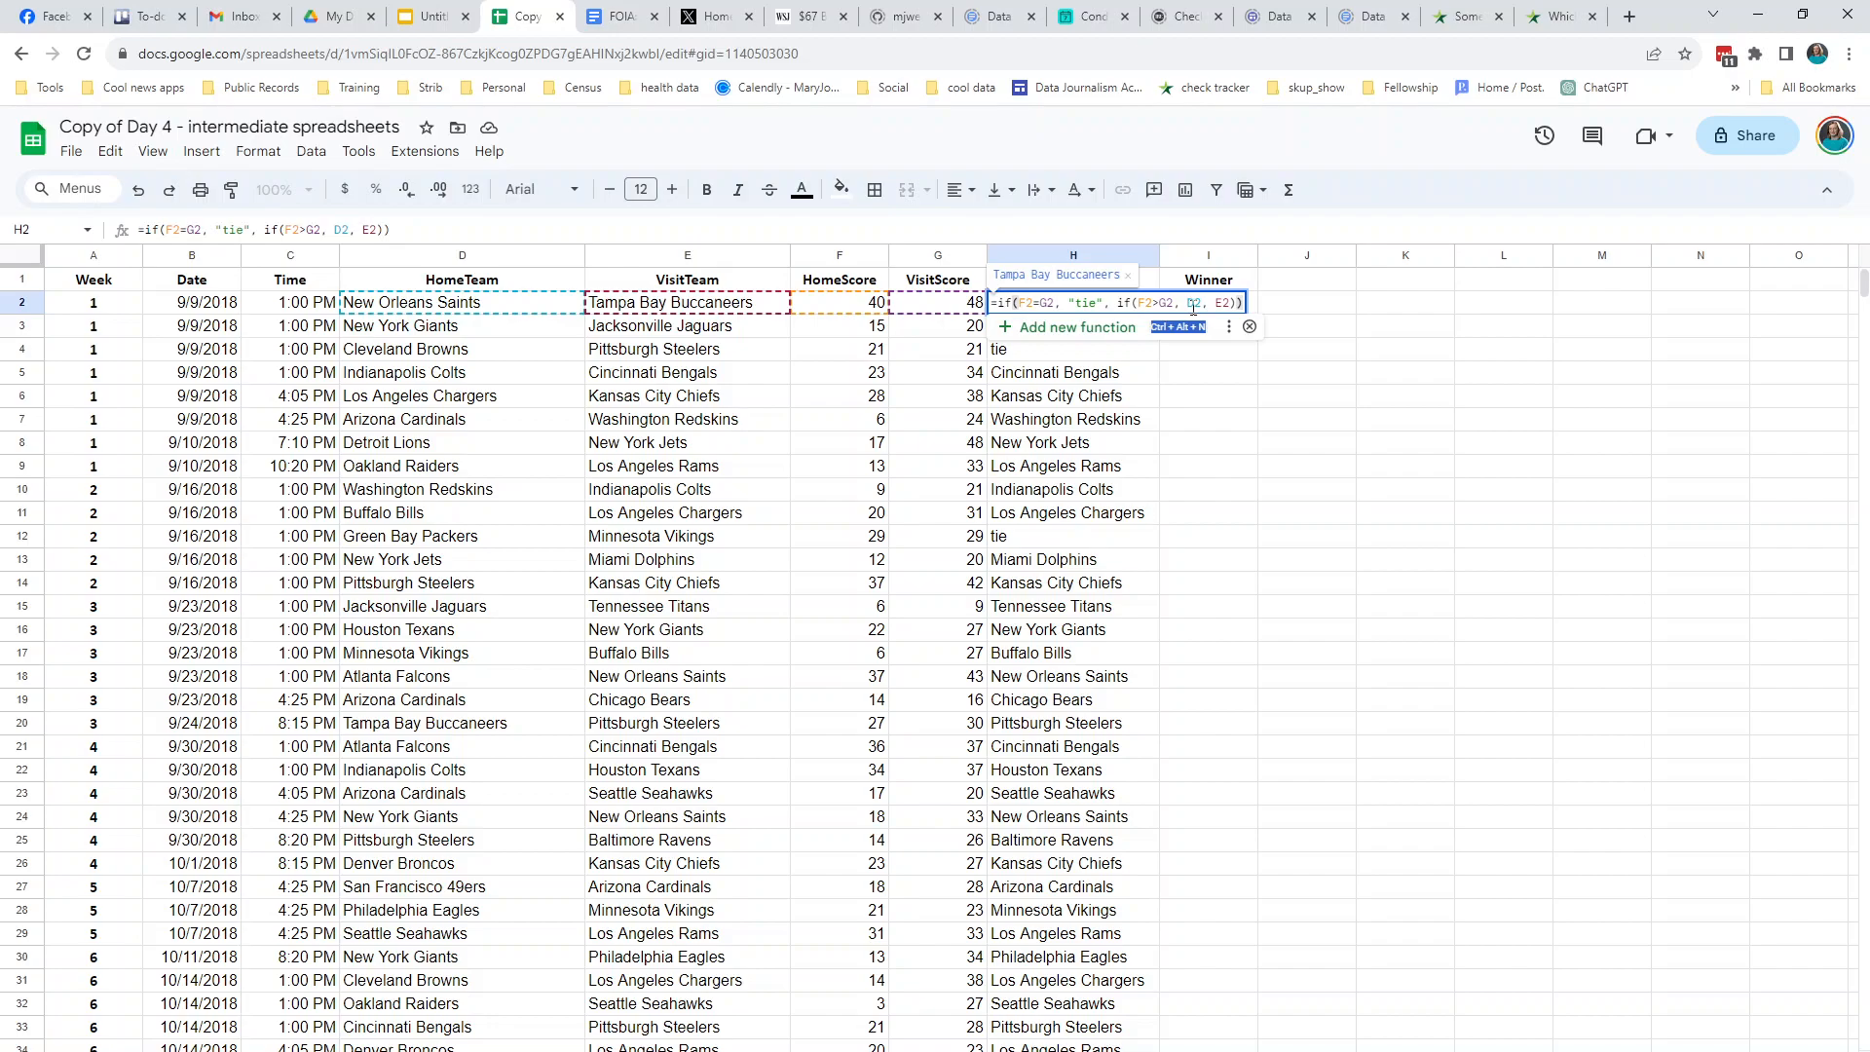
click(1218, 398)
- Enter =if(f2=g2, "tie", if(f2>g2, "home", "visit")) in the first Winner cell, I2, and accept the suggested autofill for the remaining rows
click(1220, 304)
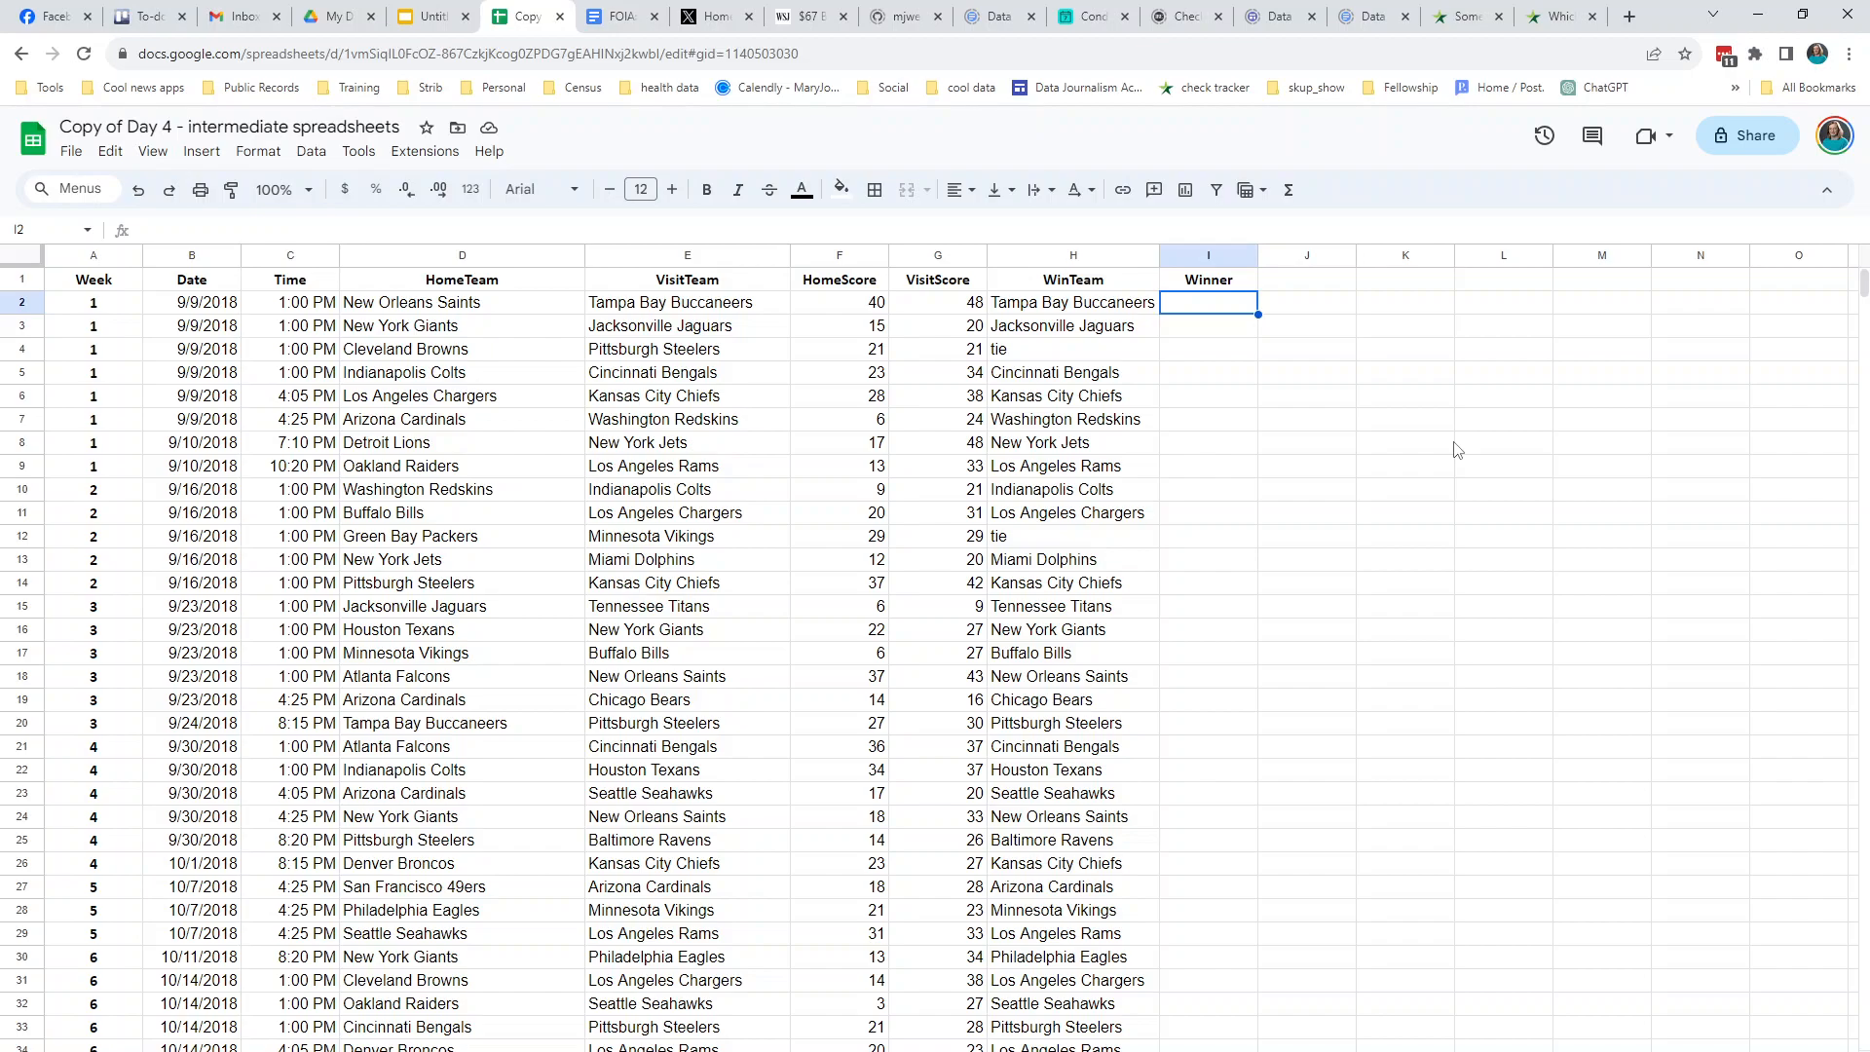
text(=if()
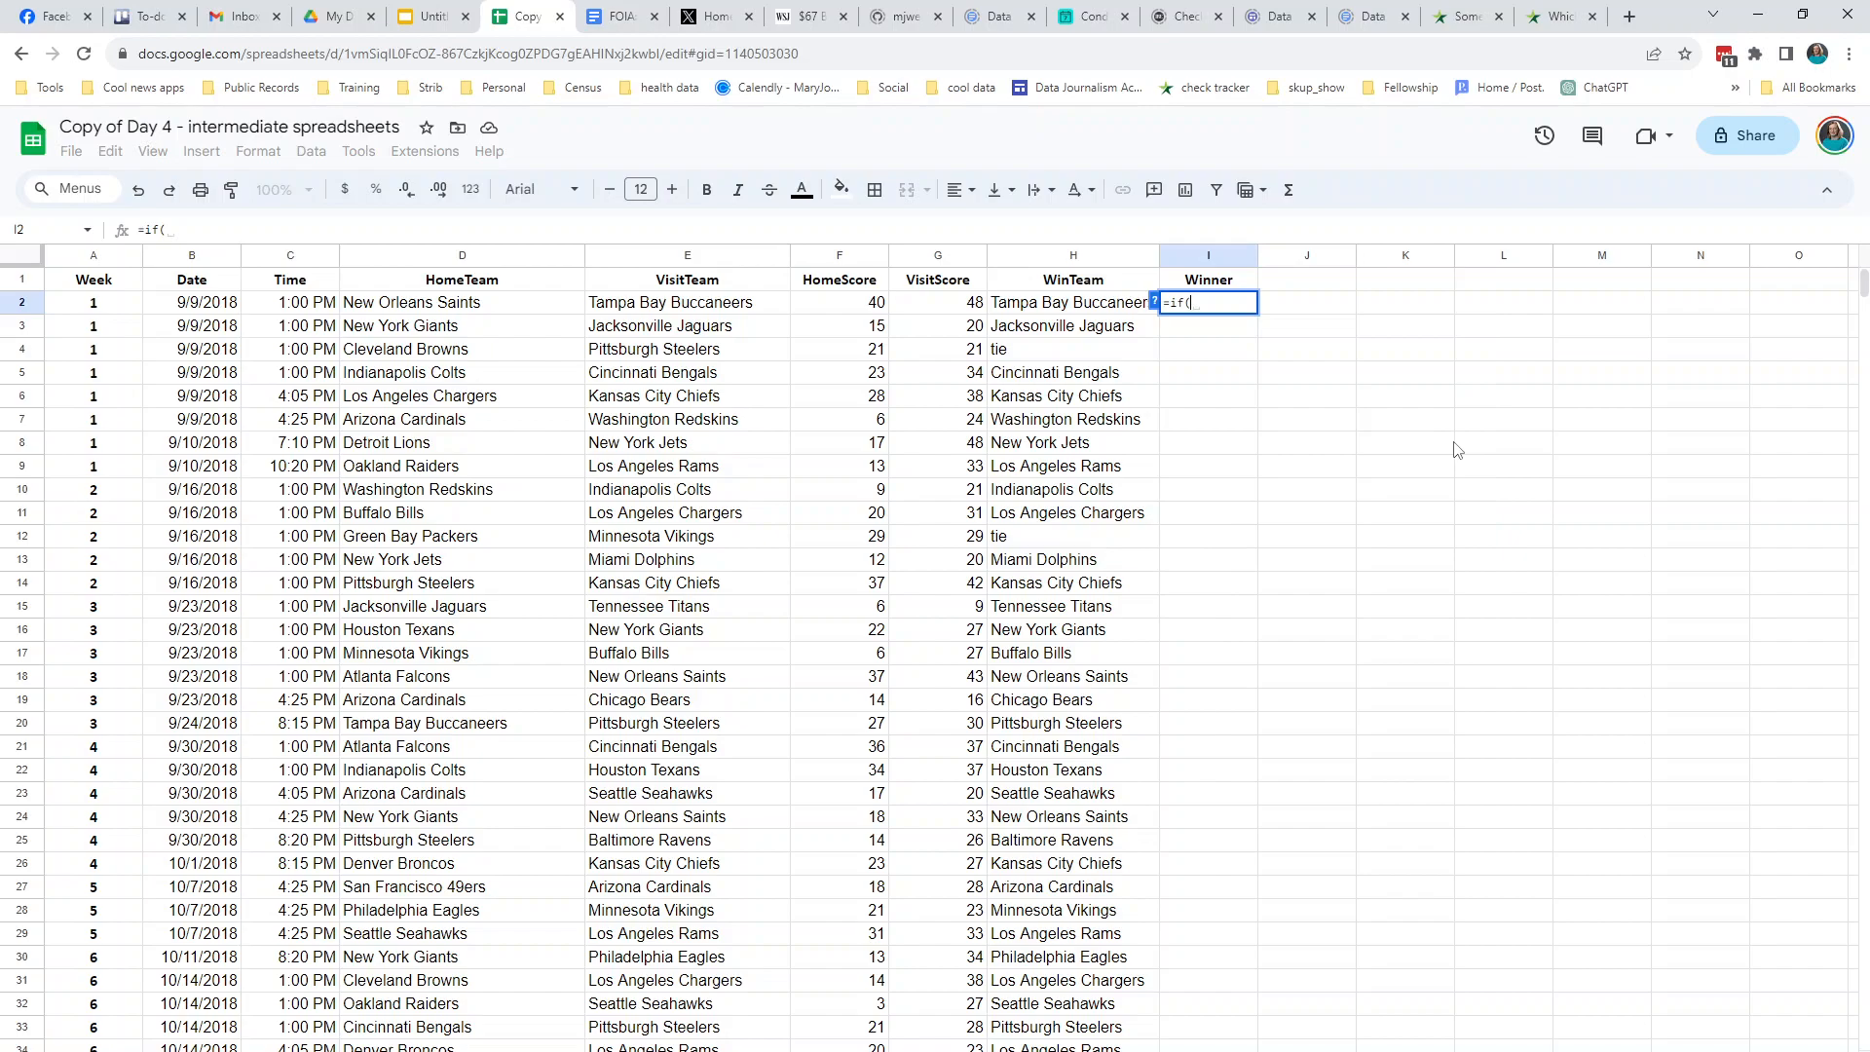
text(f2=g2, "tie", if(f2)
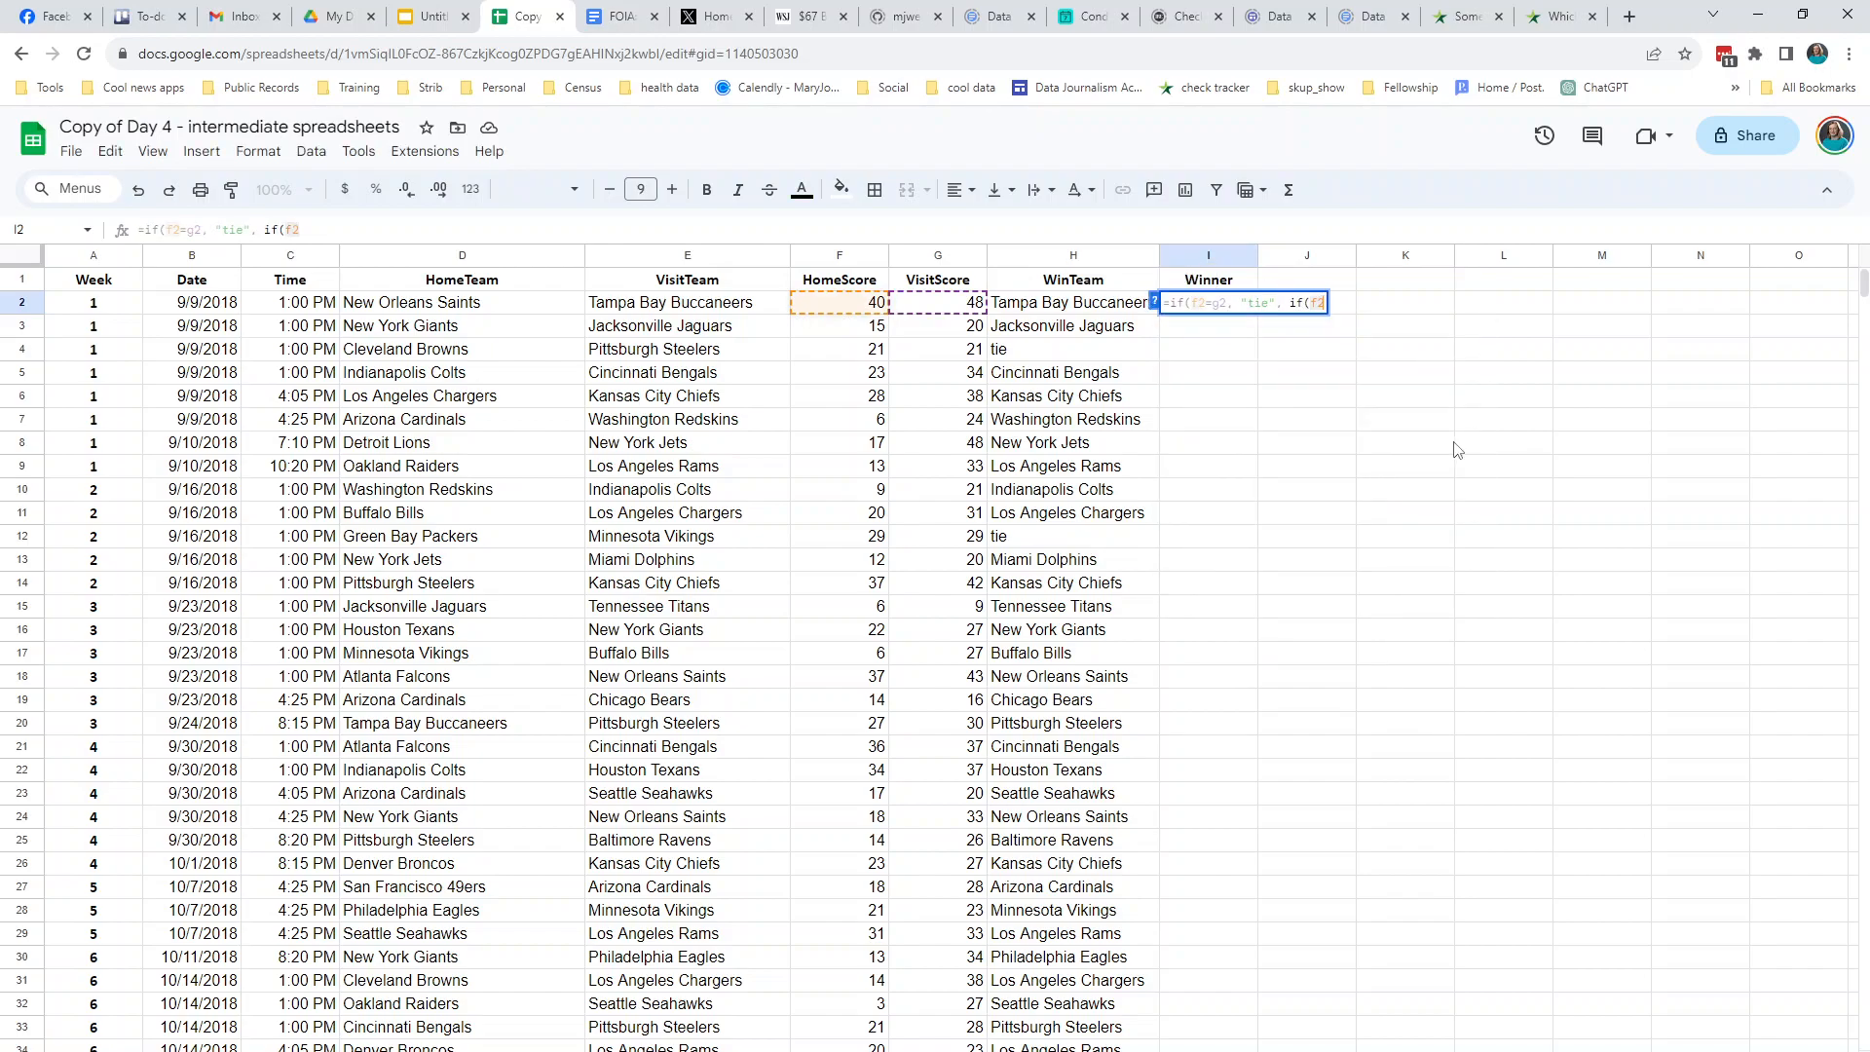
text(>g2, "hom)
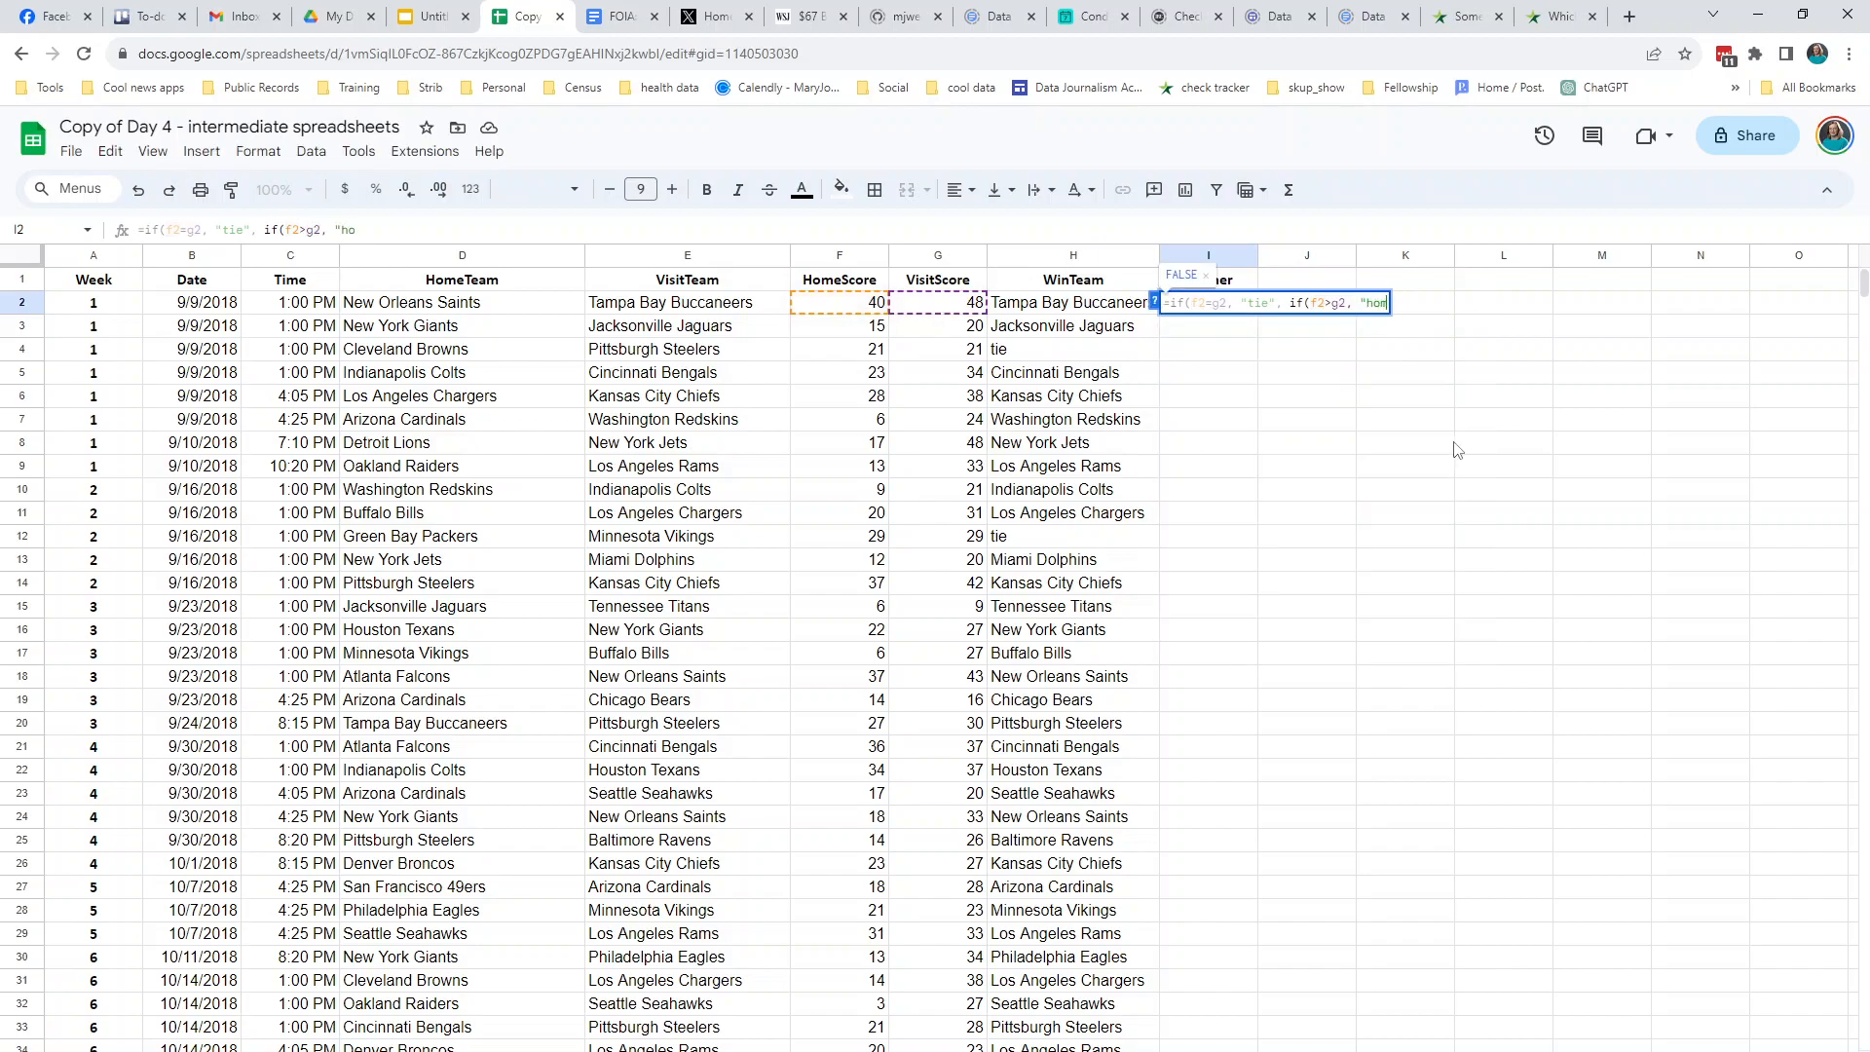
text(e", "visit")
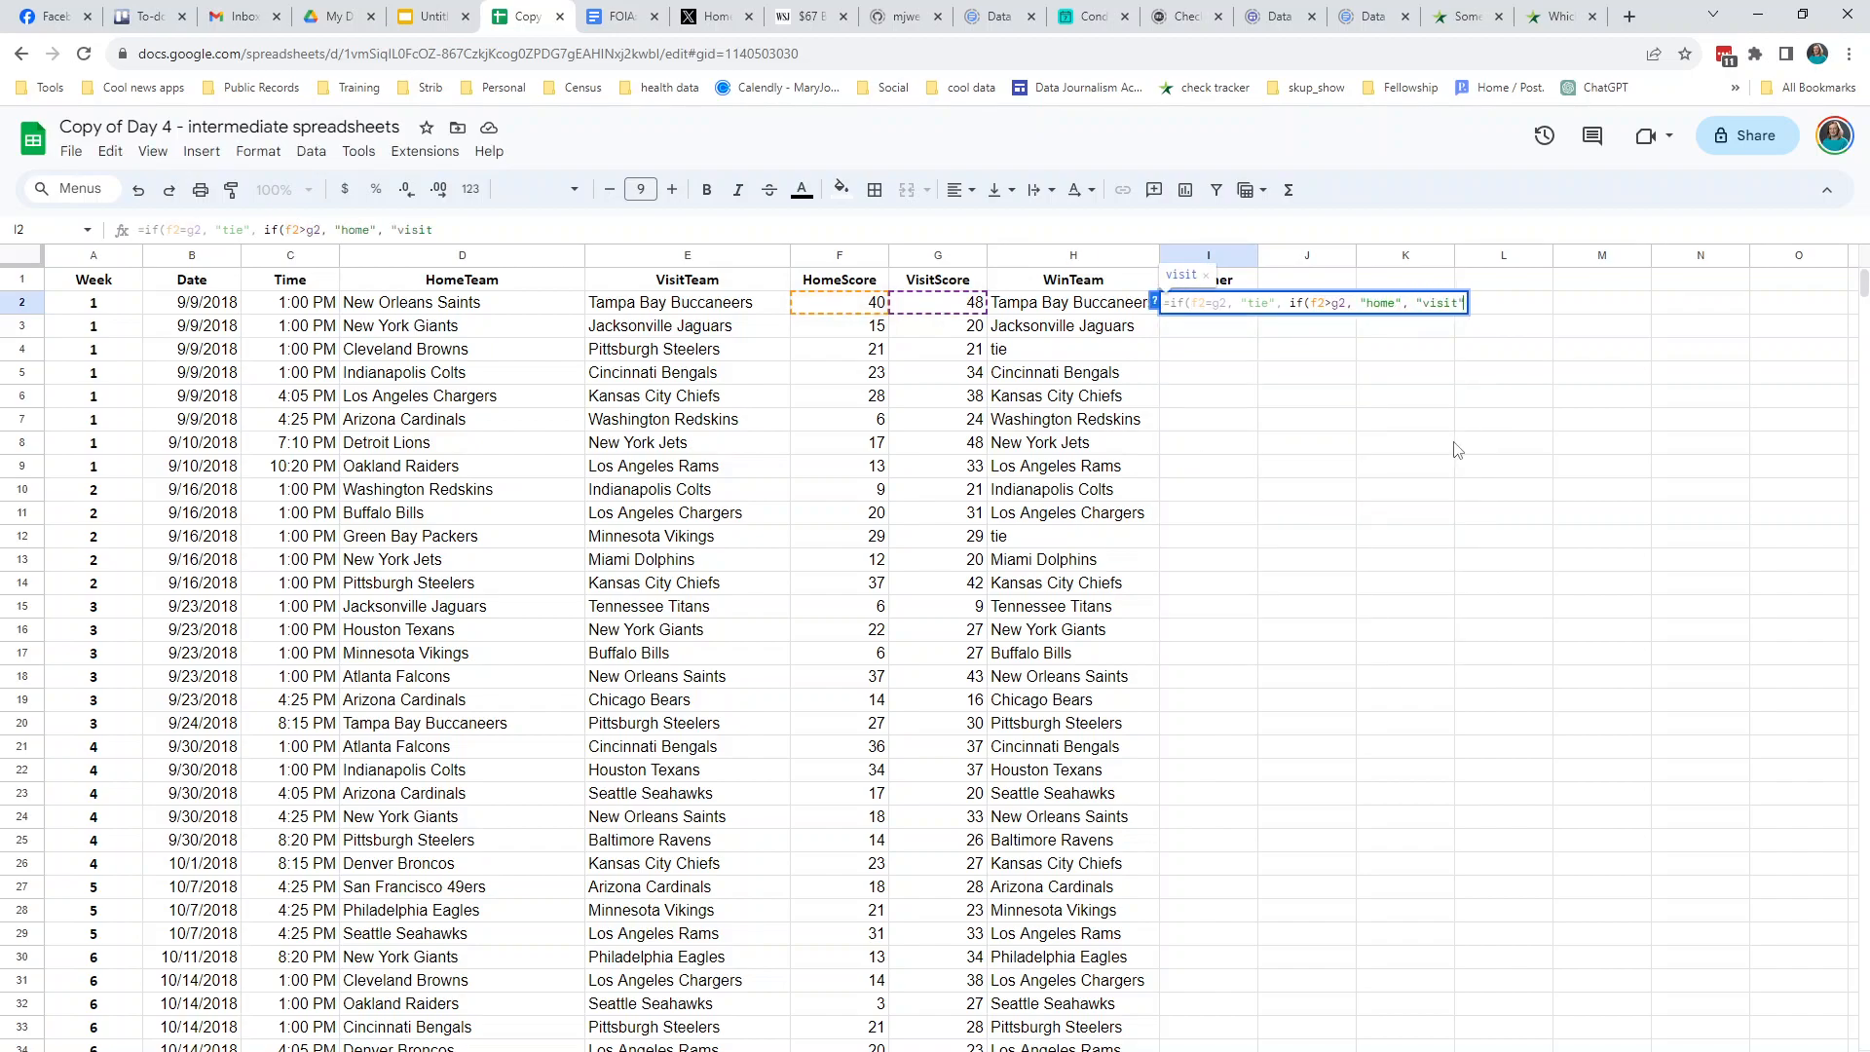
text()))
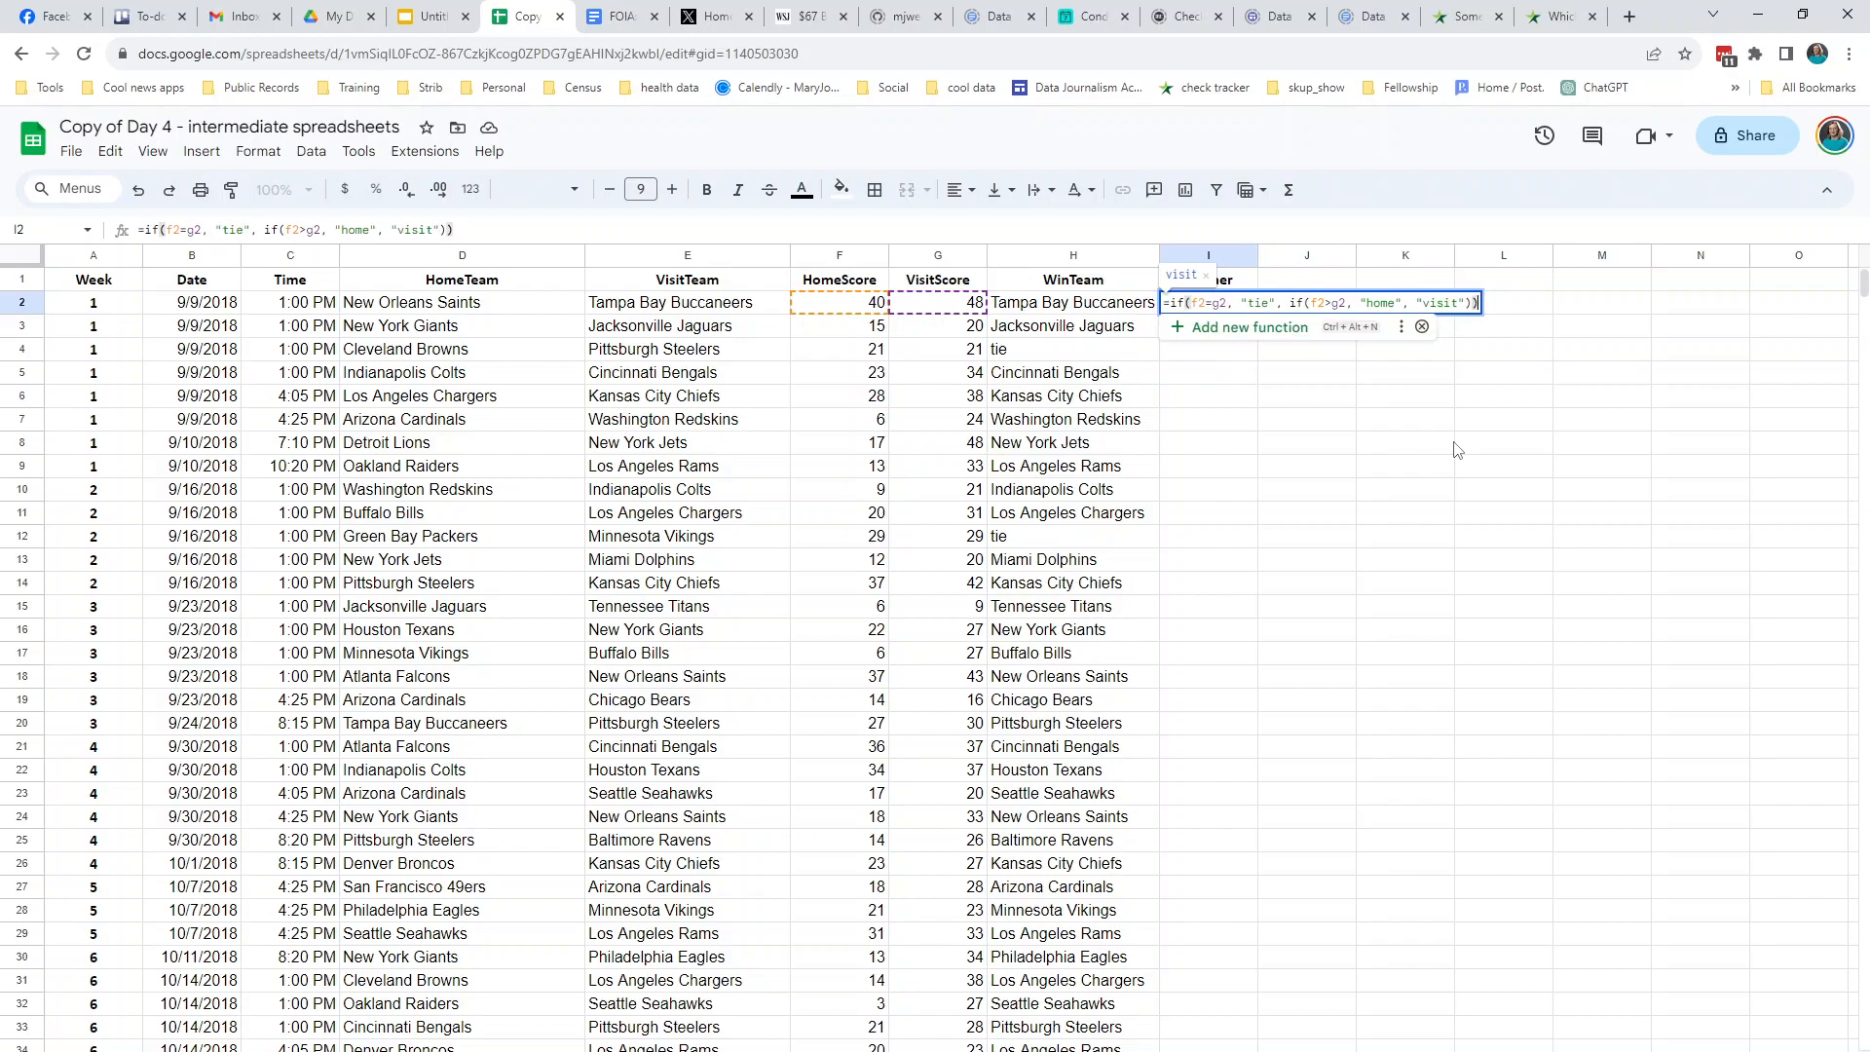
key(Return)
click(1284, 453)
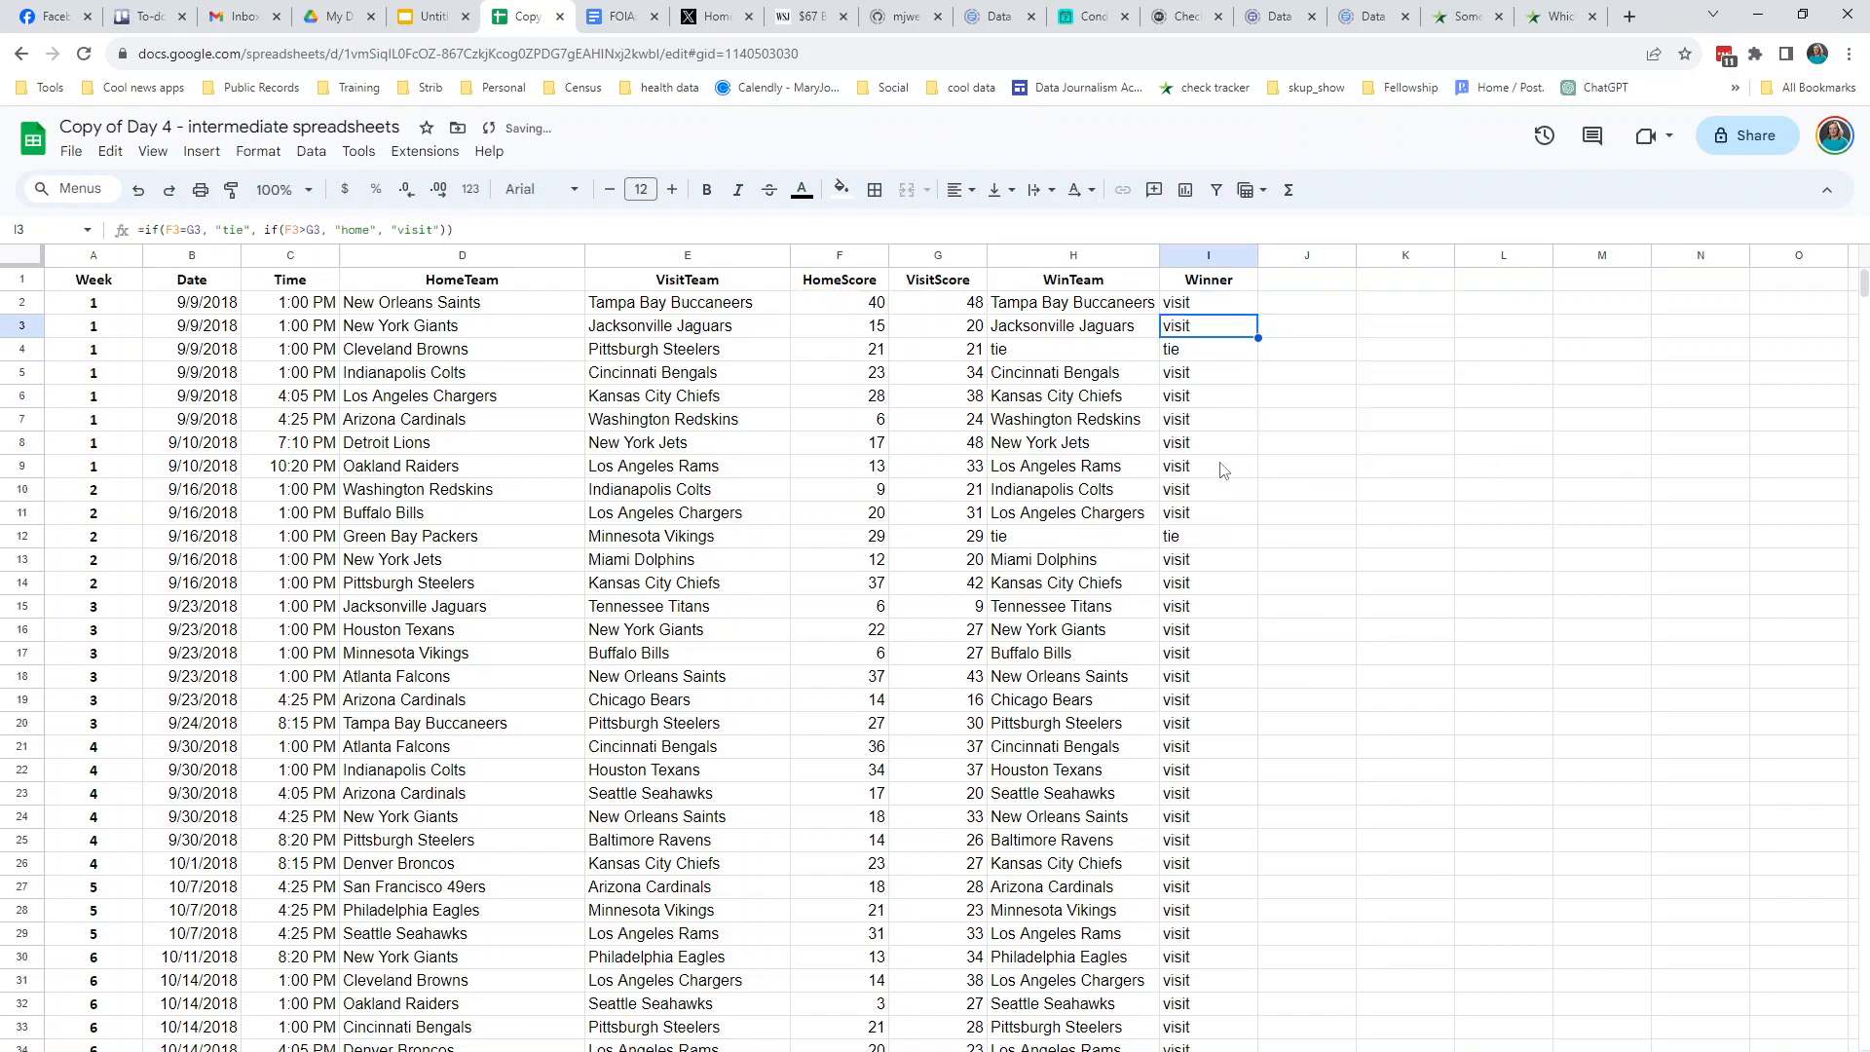
- Review the nested IF formula in the first Winner cell, I2, without changing it
click(1213, 514)
click(1221, 305)
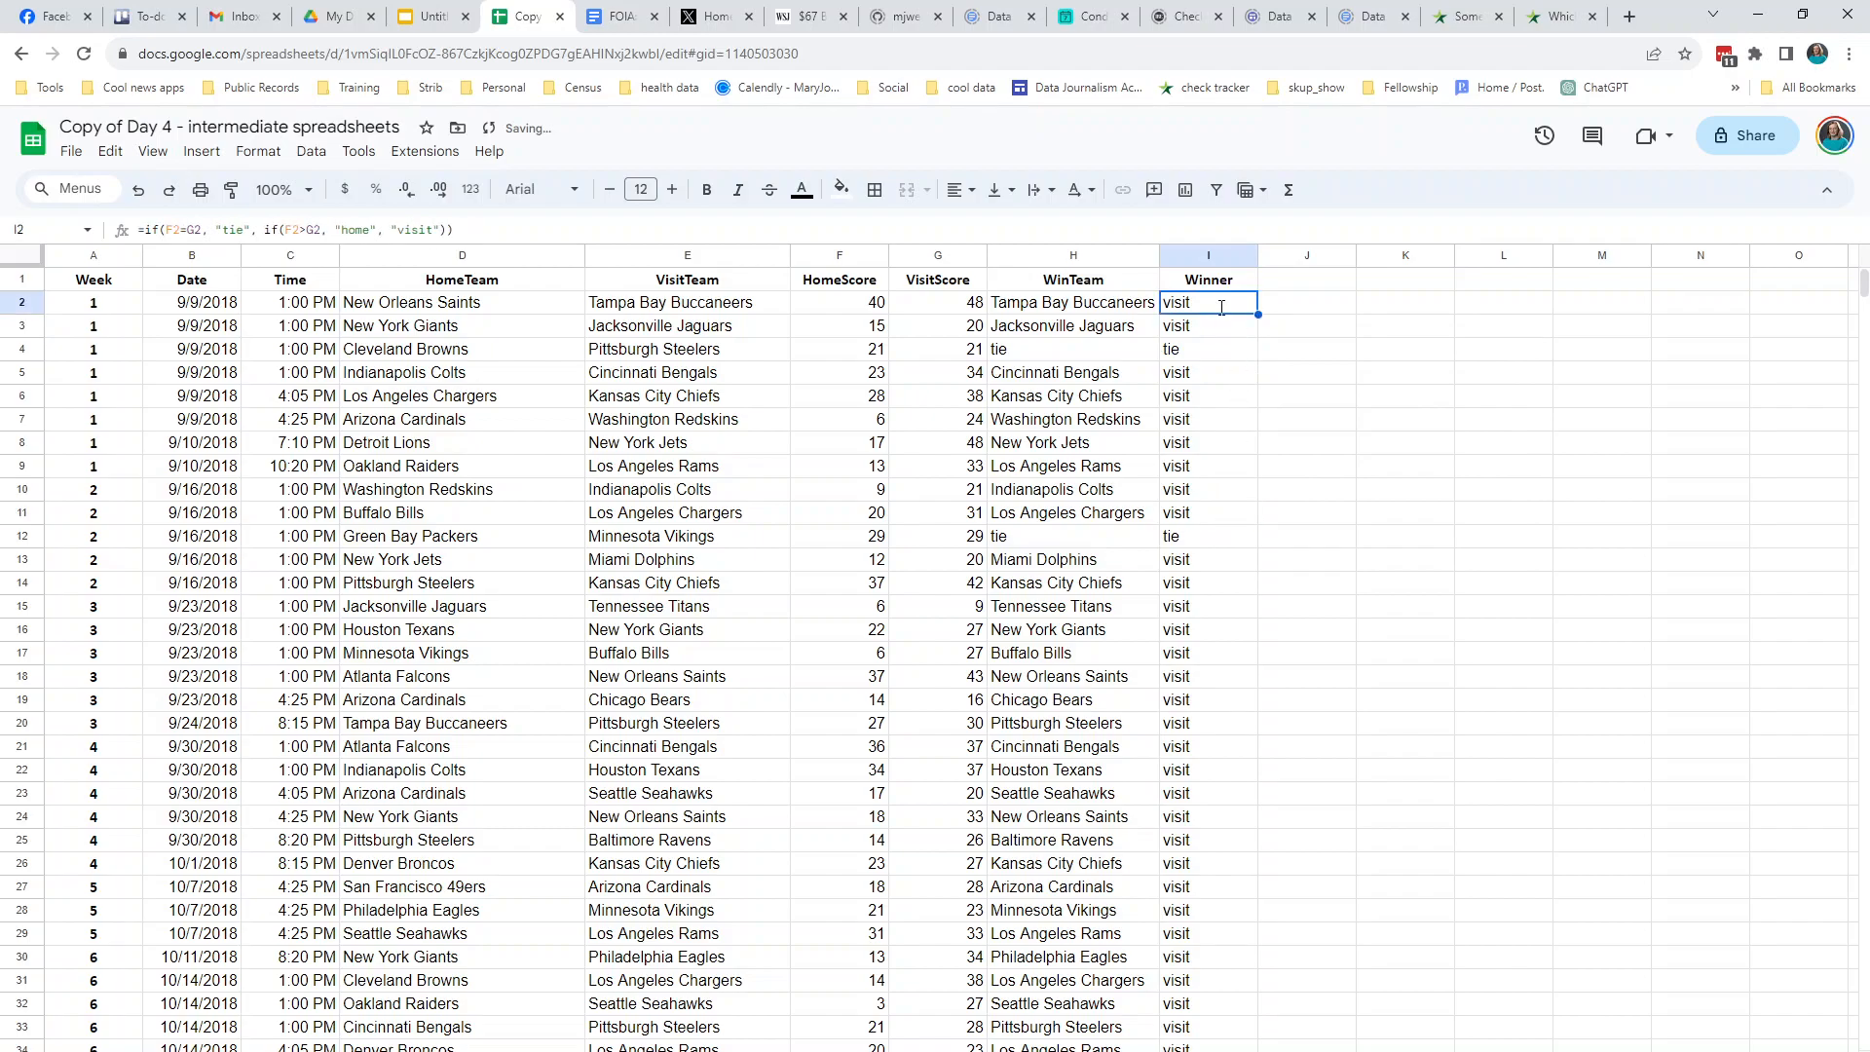
double_click(1221, 305)
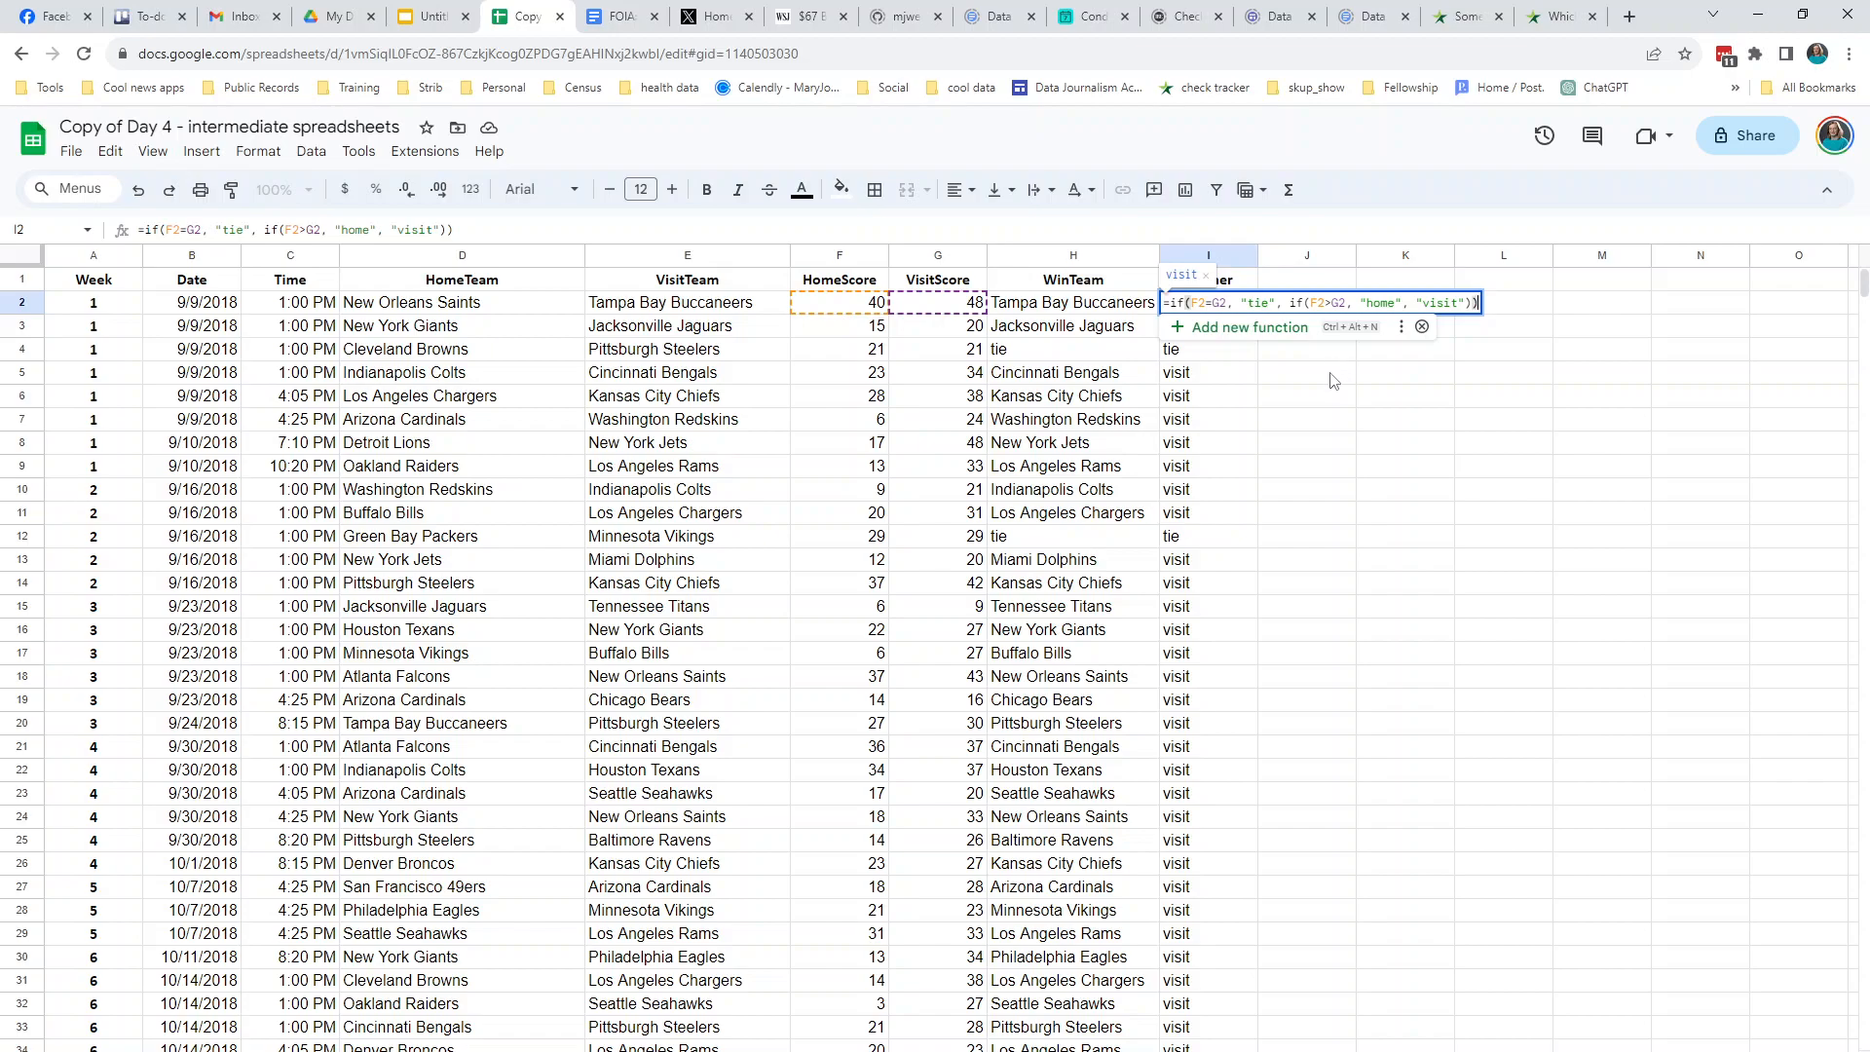
key(Return)
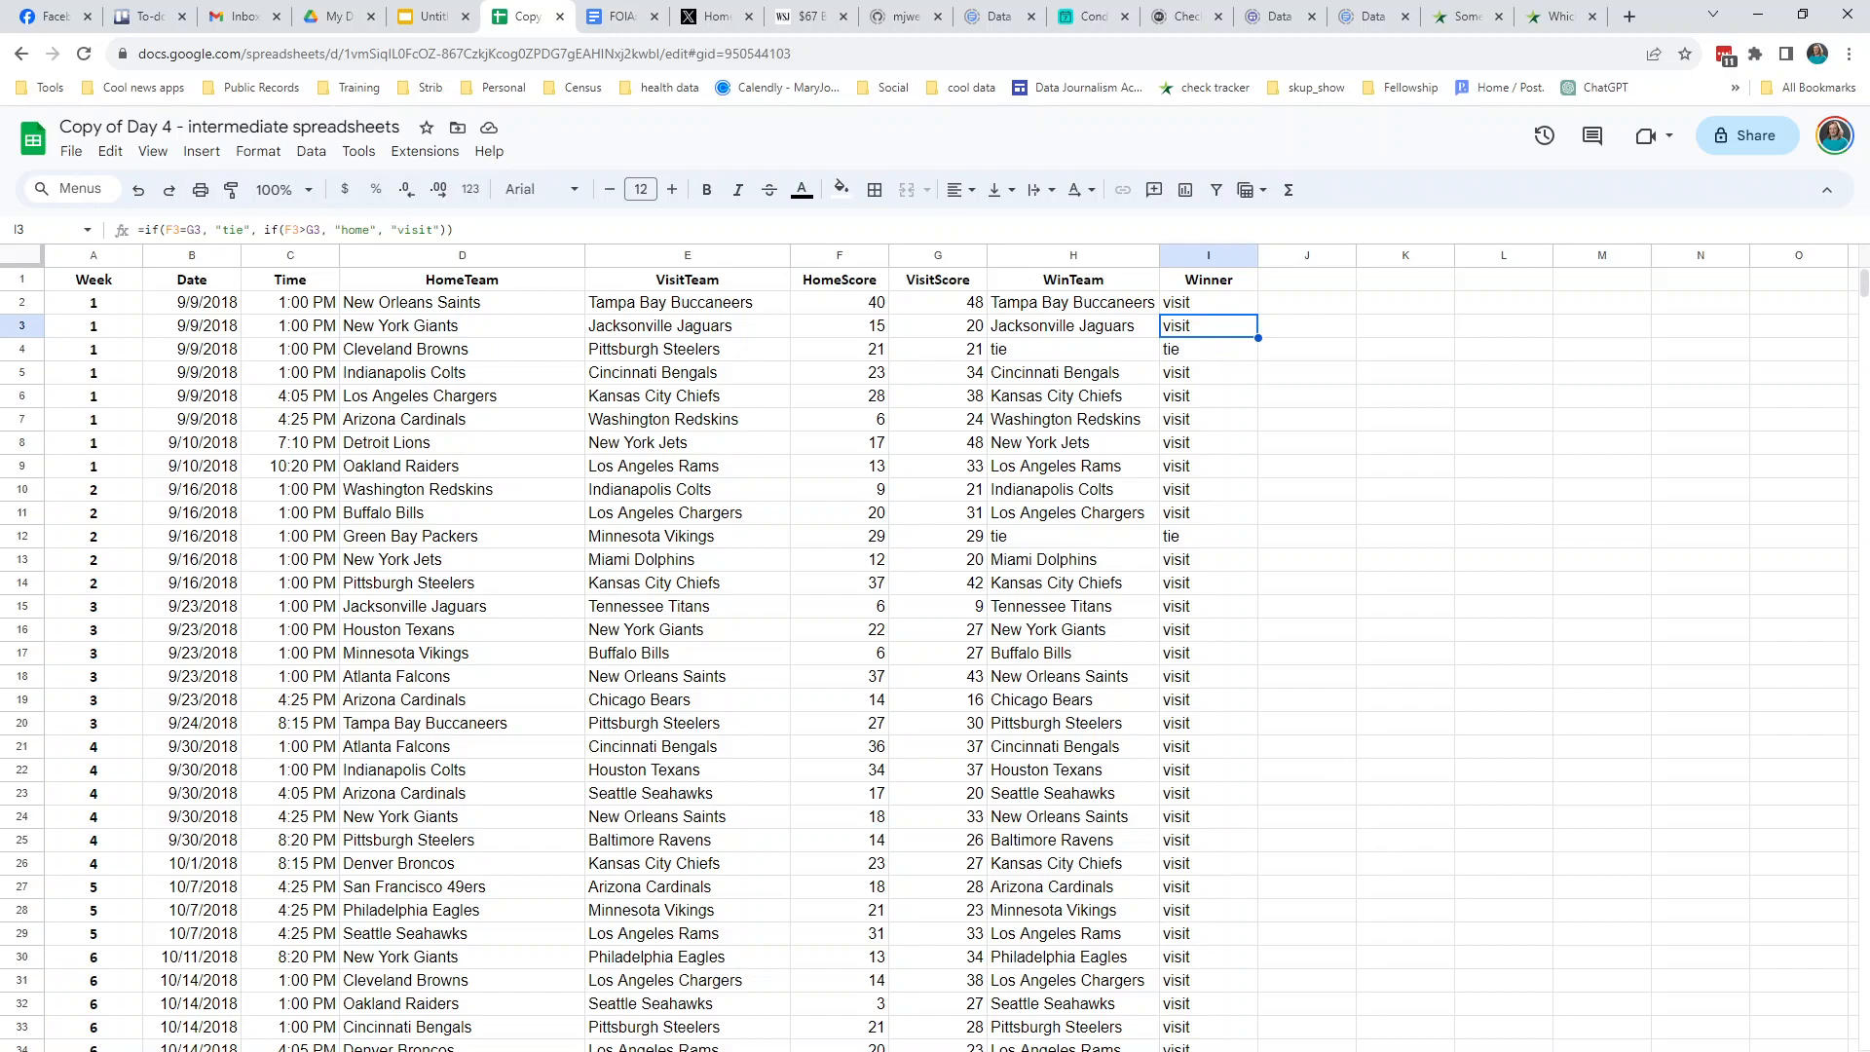
- Switch to the football player roster sheet and examine the Arizona Cardinals and Atlanta Falcons heading rows and the players beneath them
click(1183, 1051)
click(457, 421)
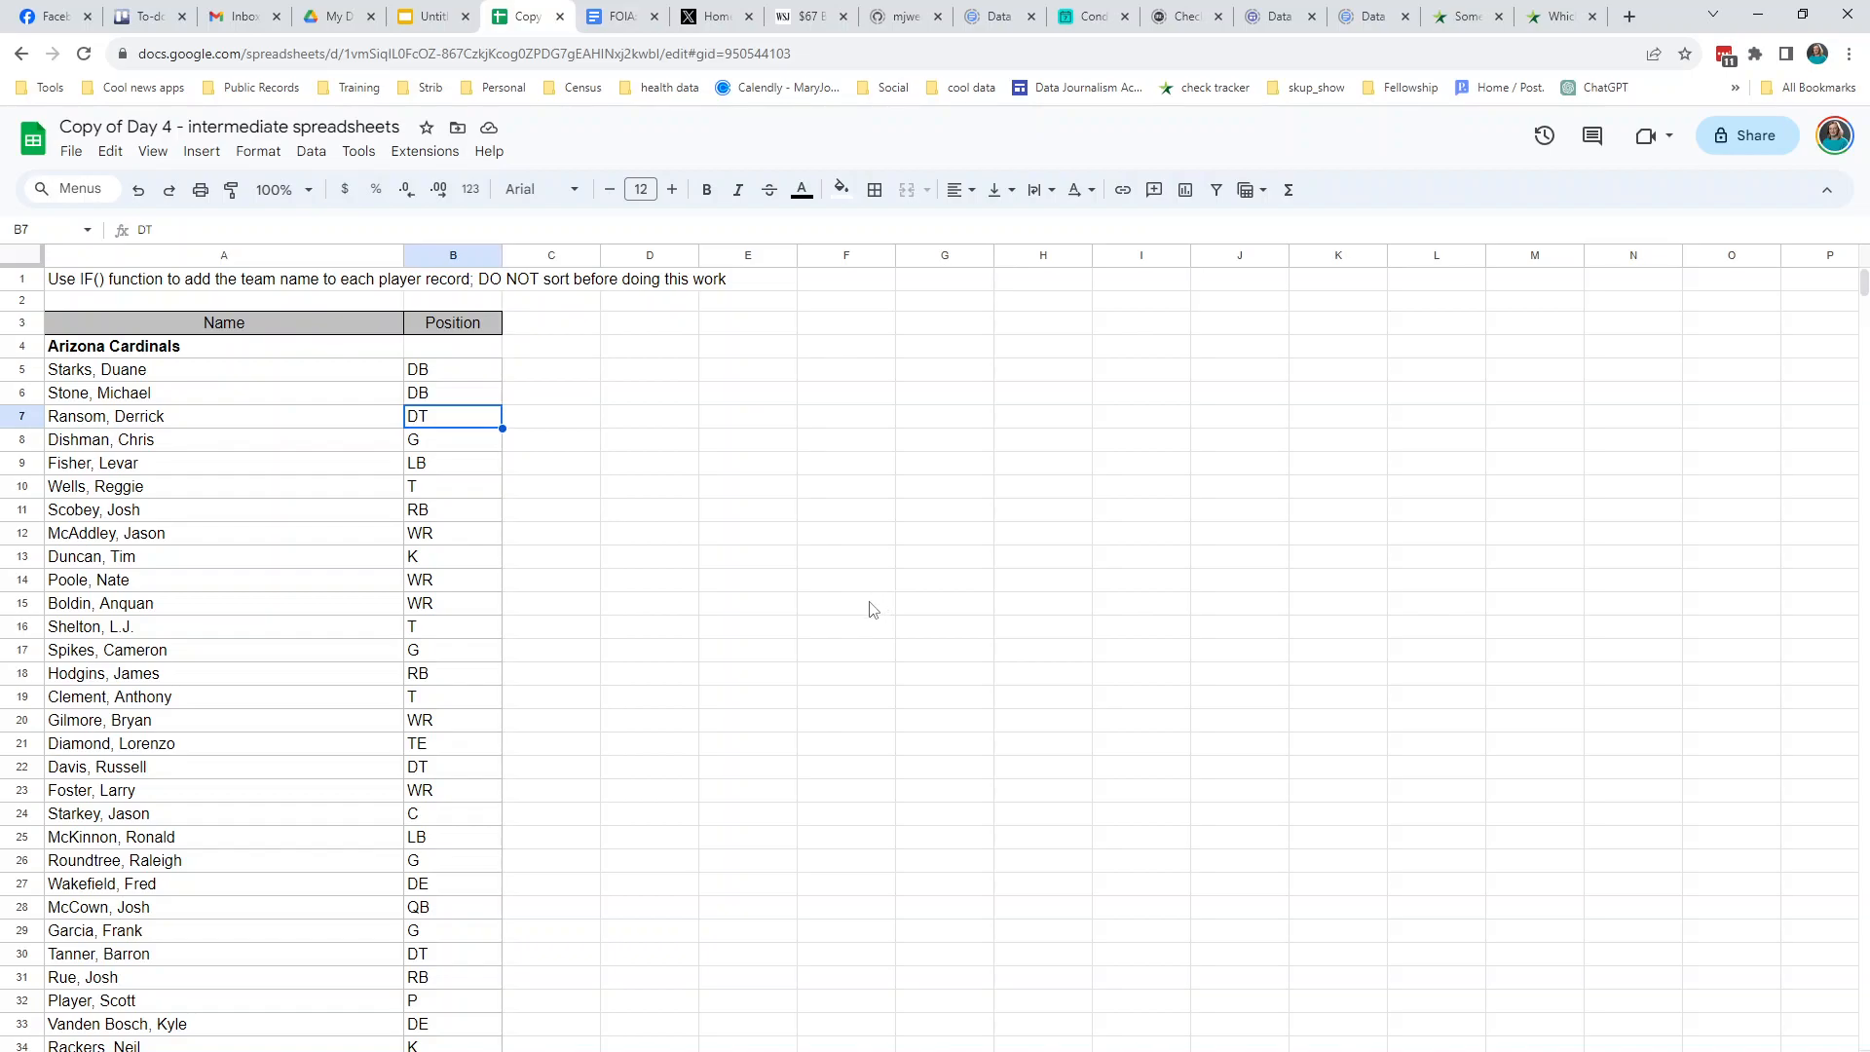
click(49, 354)
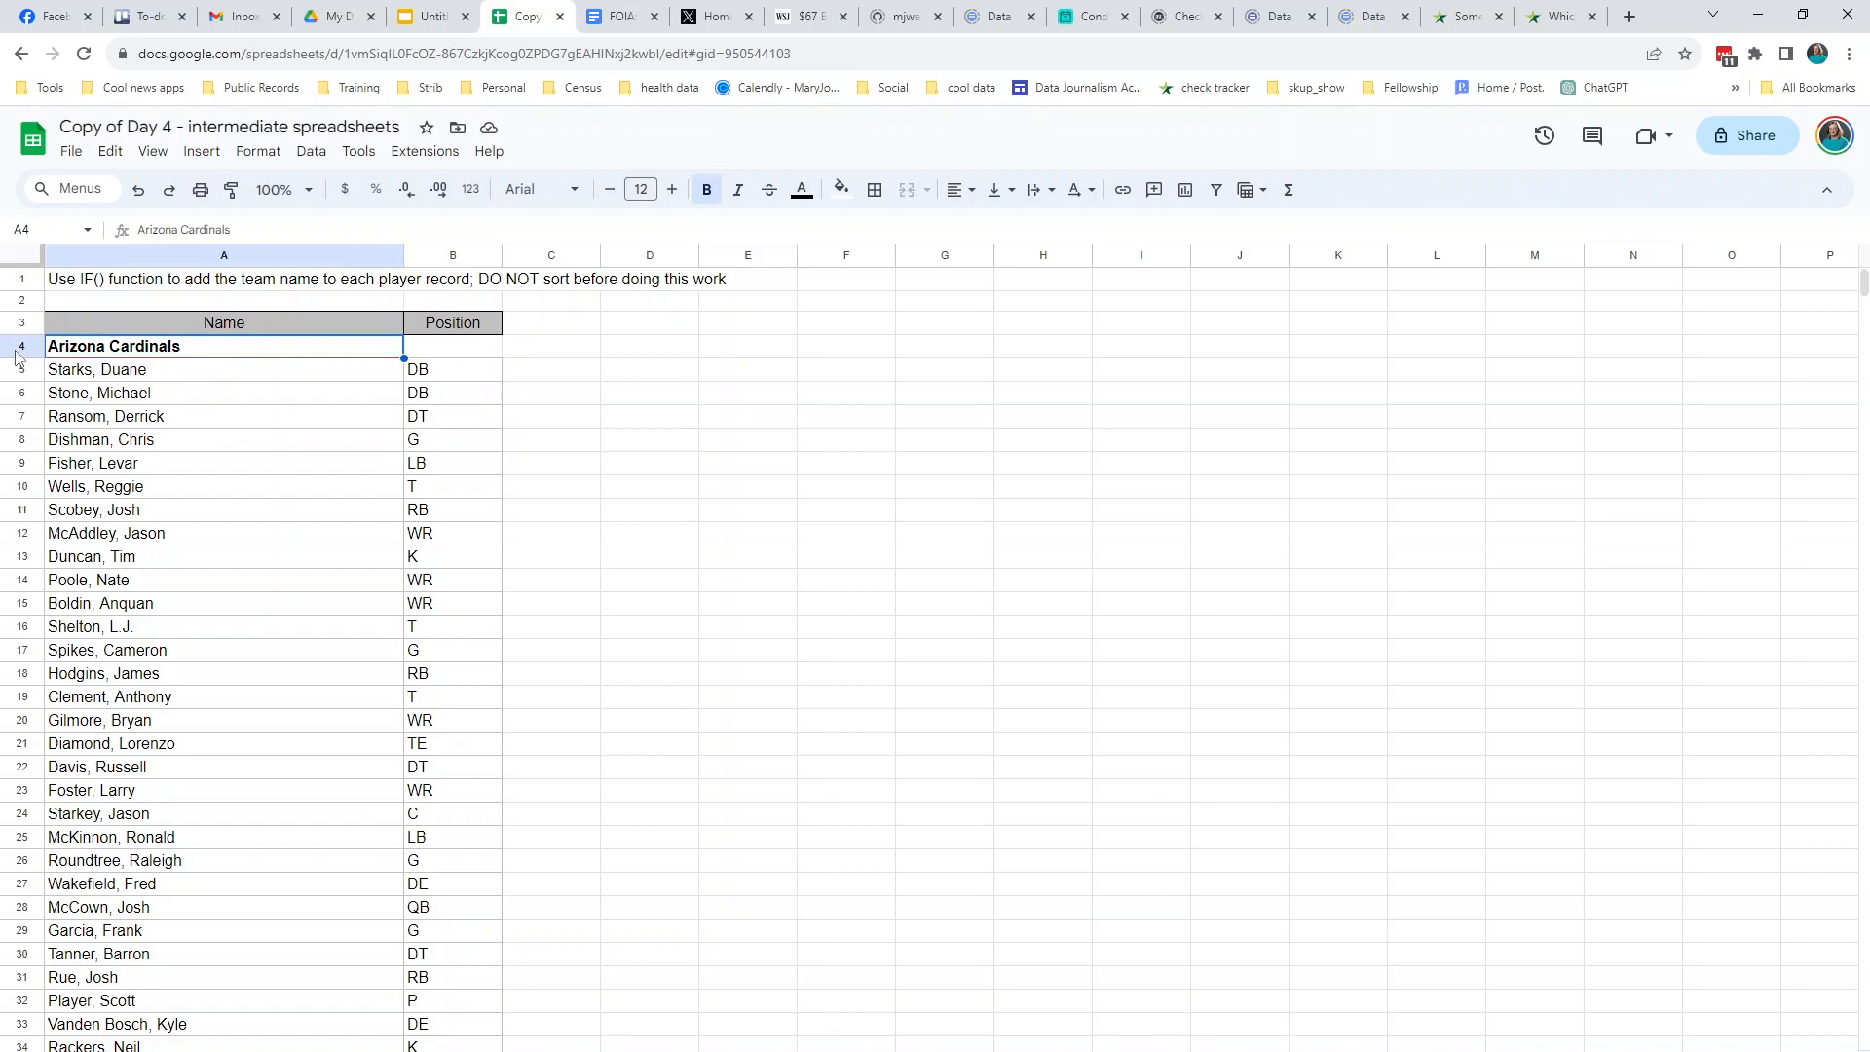
click(9, 349)
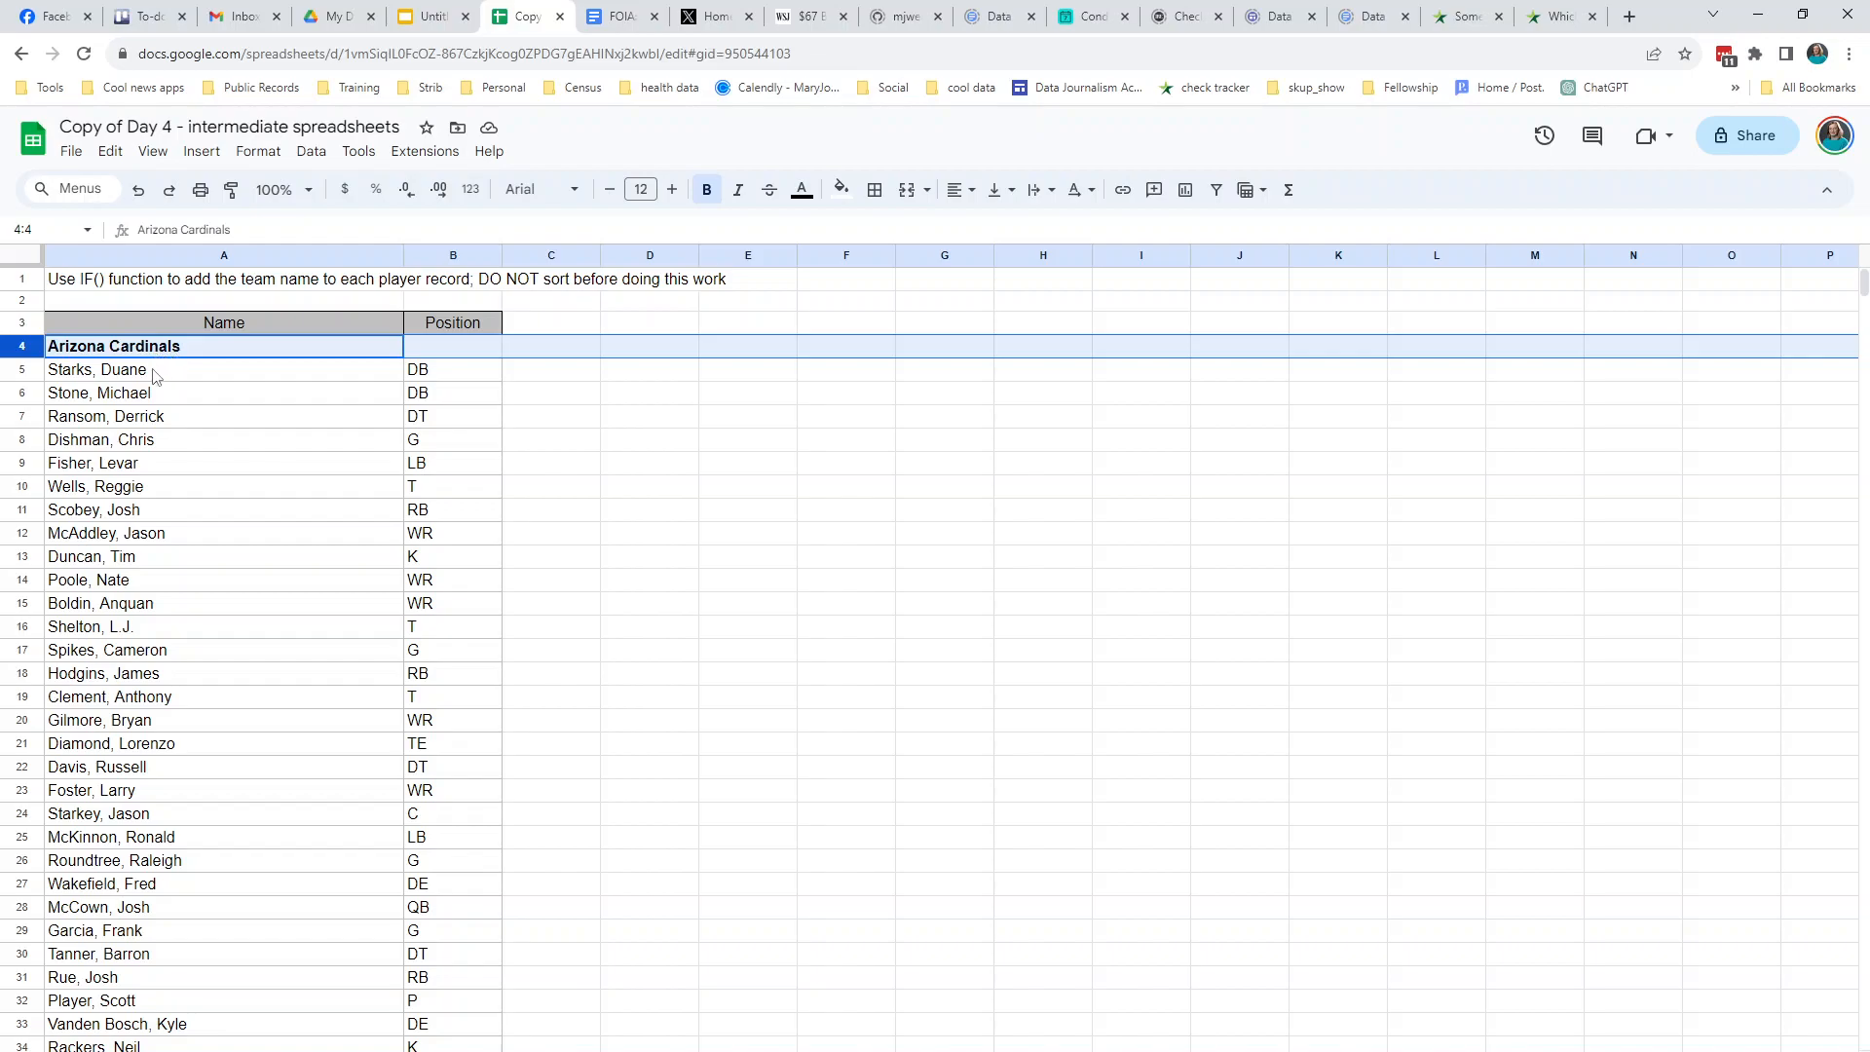
scroll(108, 682, down, 5)
scroll(107, 694, down, 10)
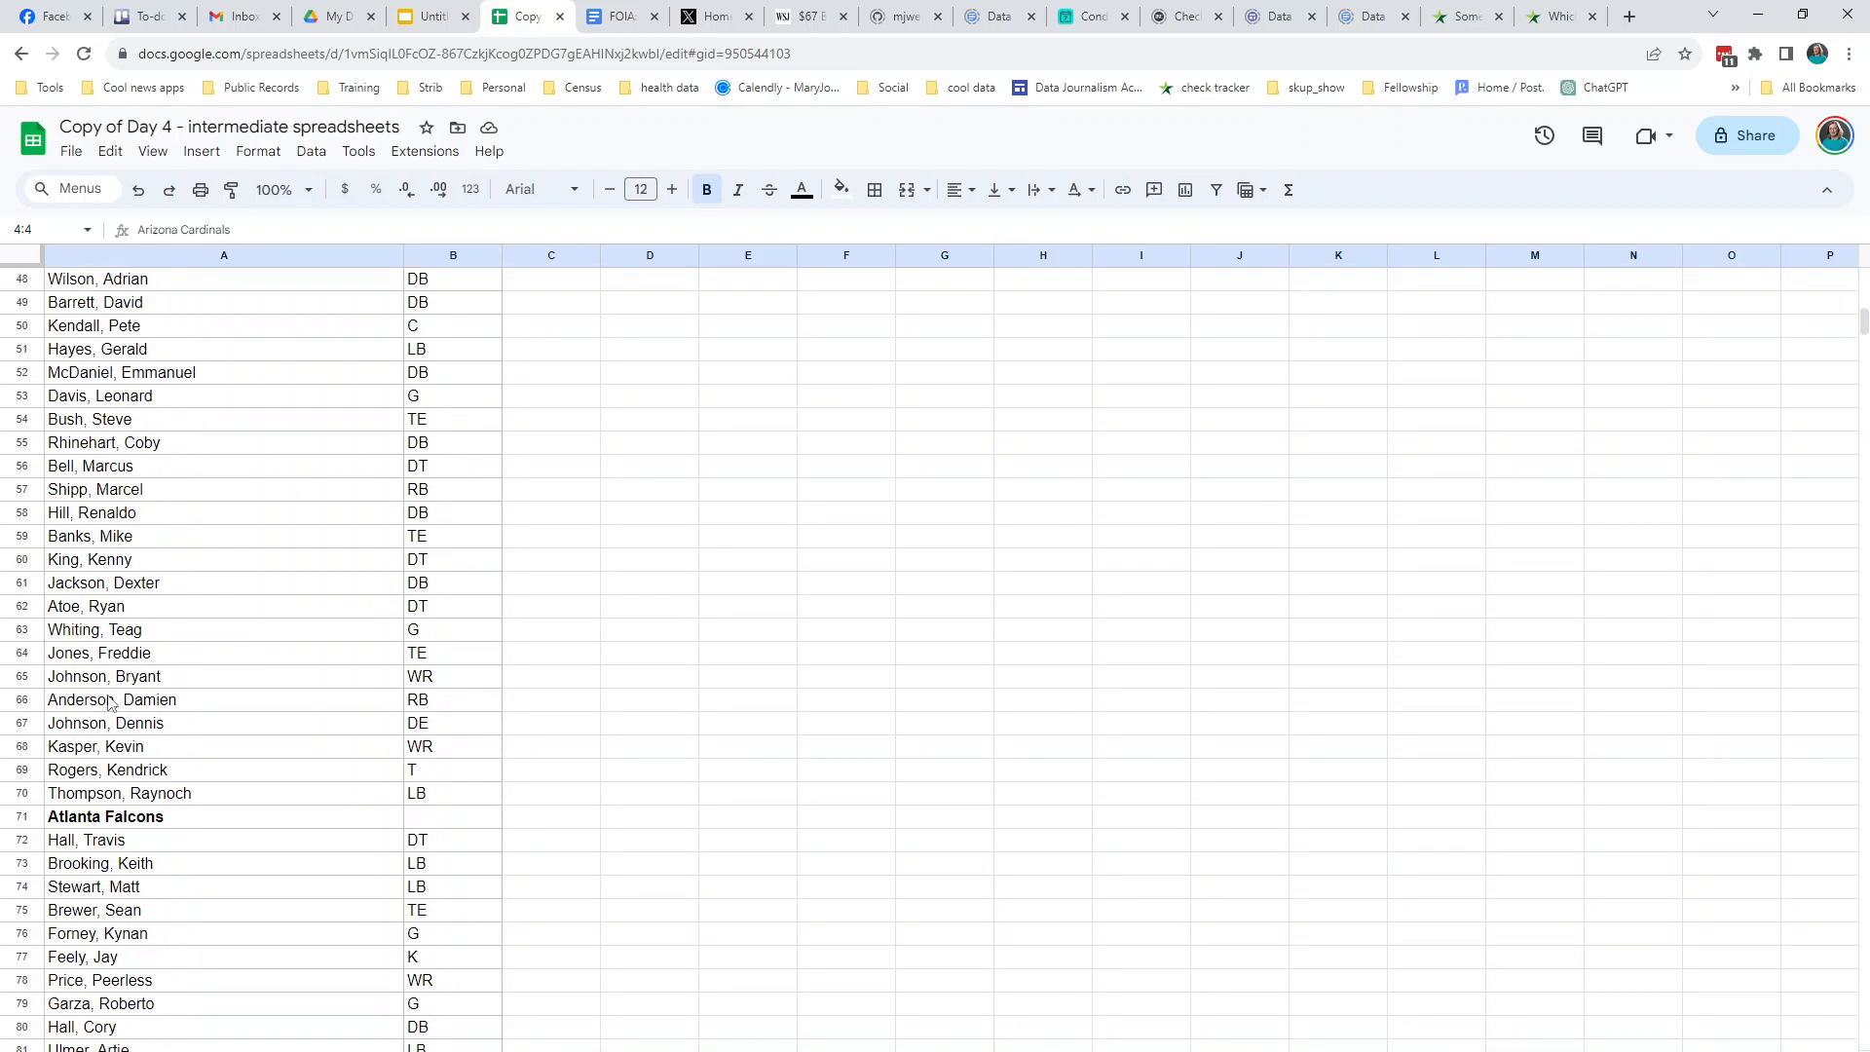
click(25, 585)
scroll(127, 648, down, 7)
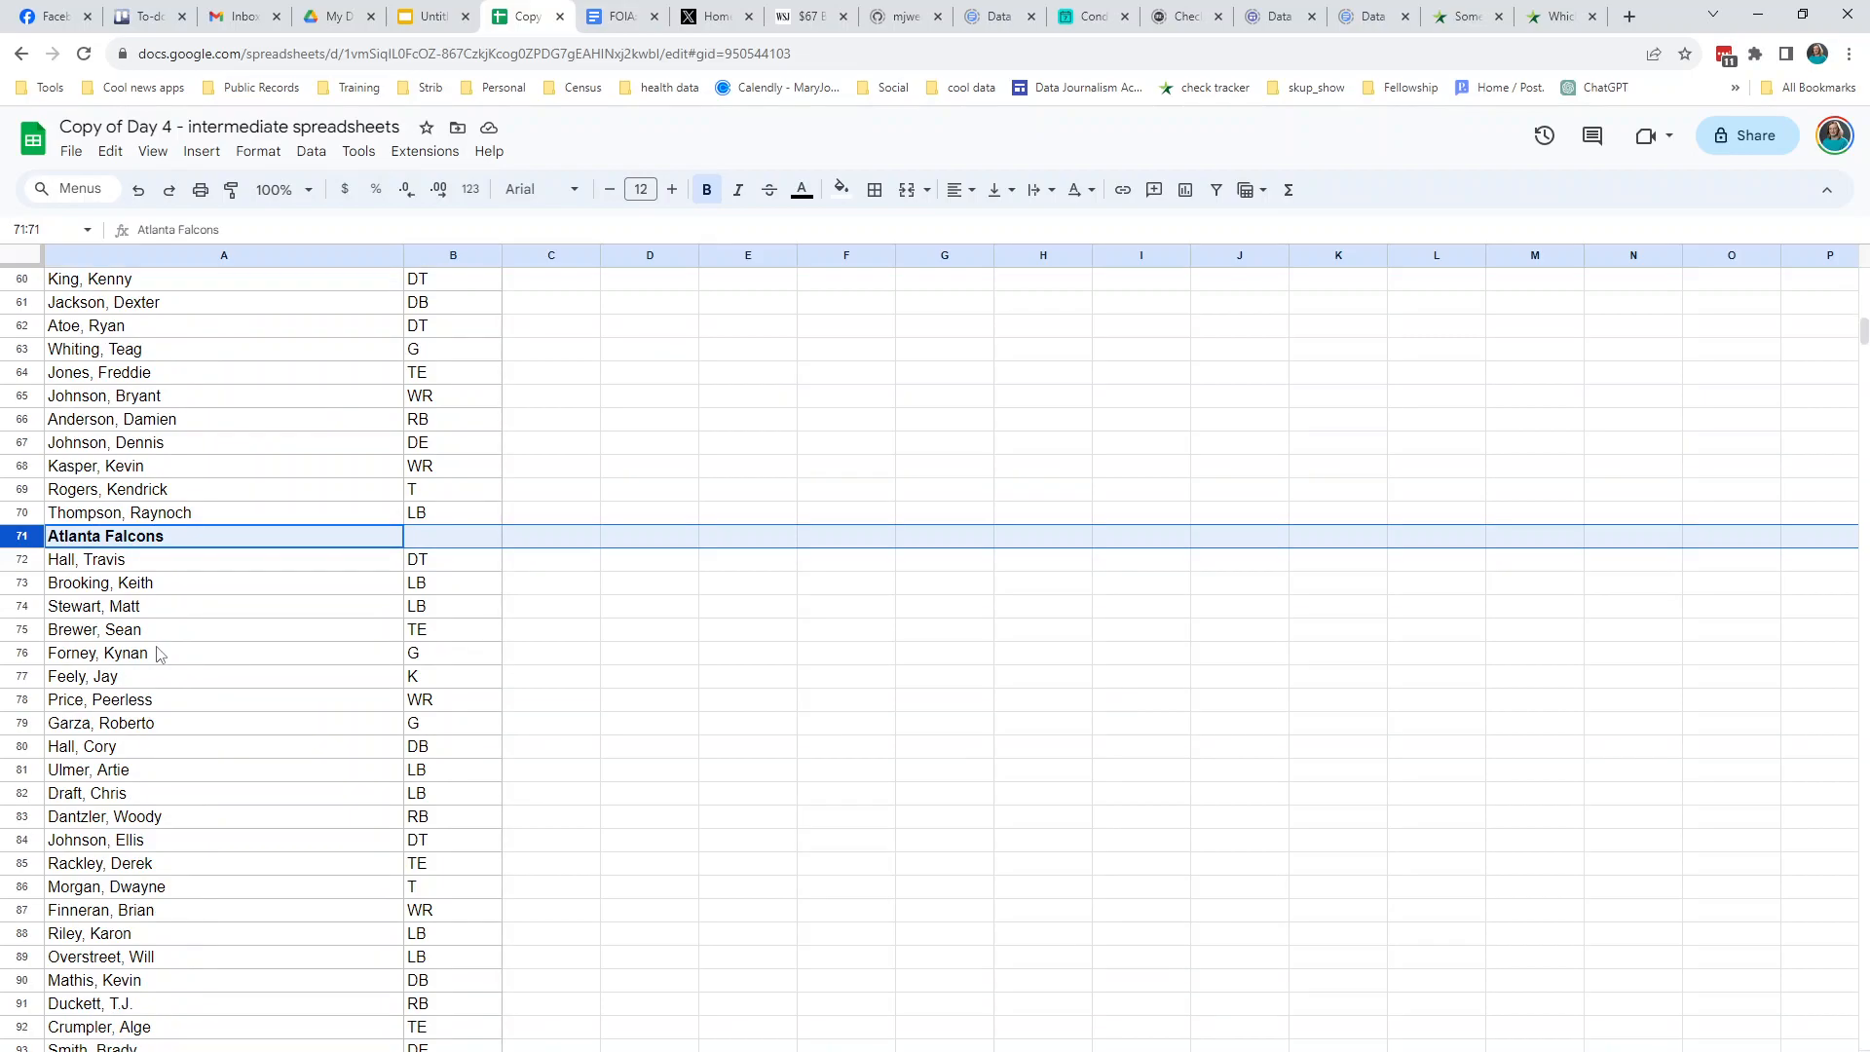
- Examine the Baltimore Ravens heading row and the player rows beneath it, and return to the start of the roster
scroll(151, 677, down, 12)
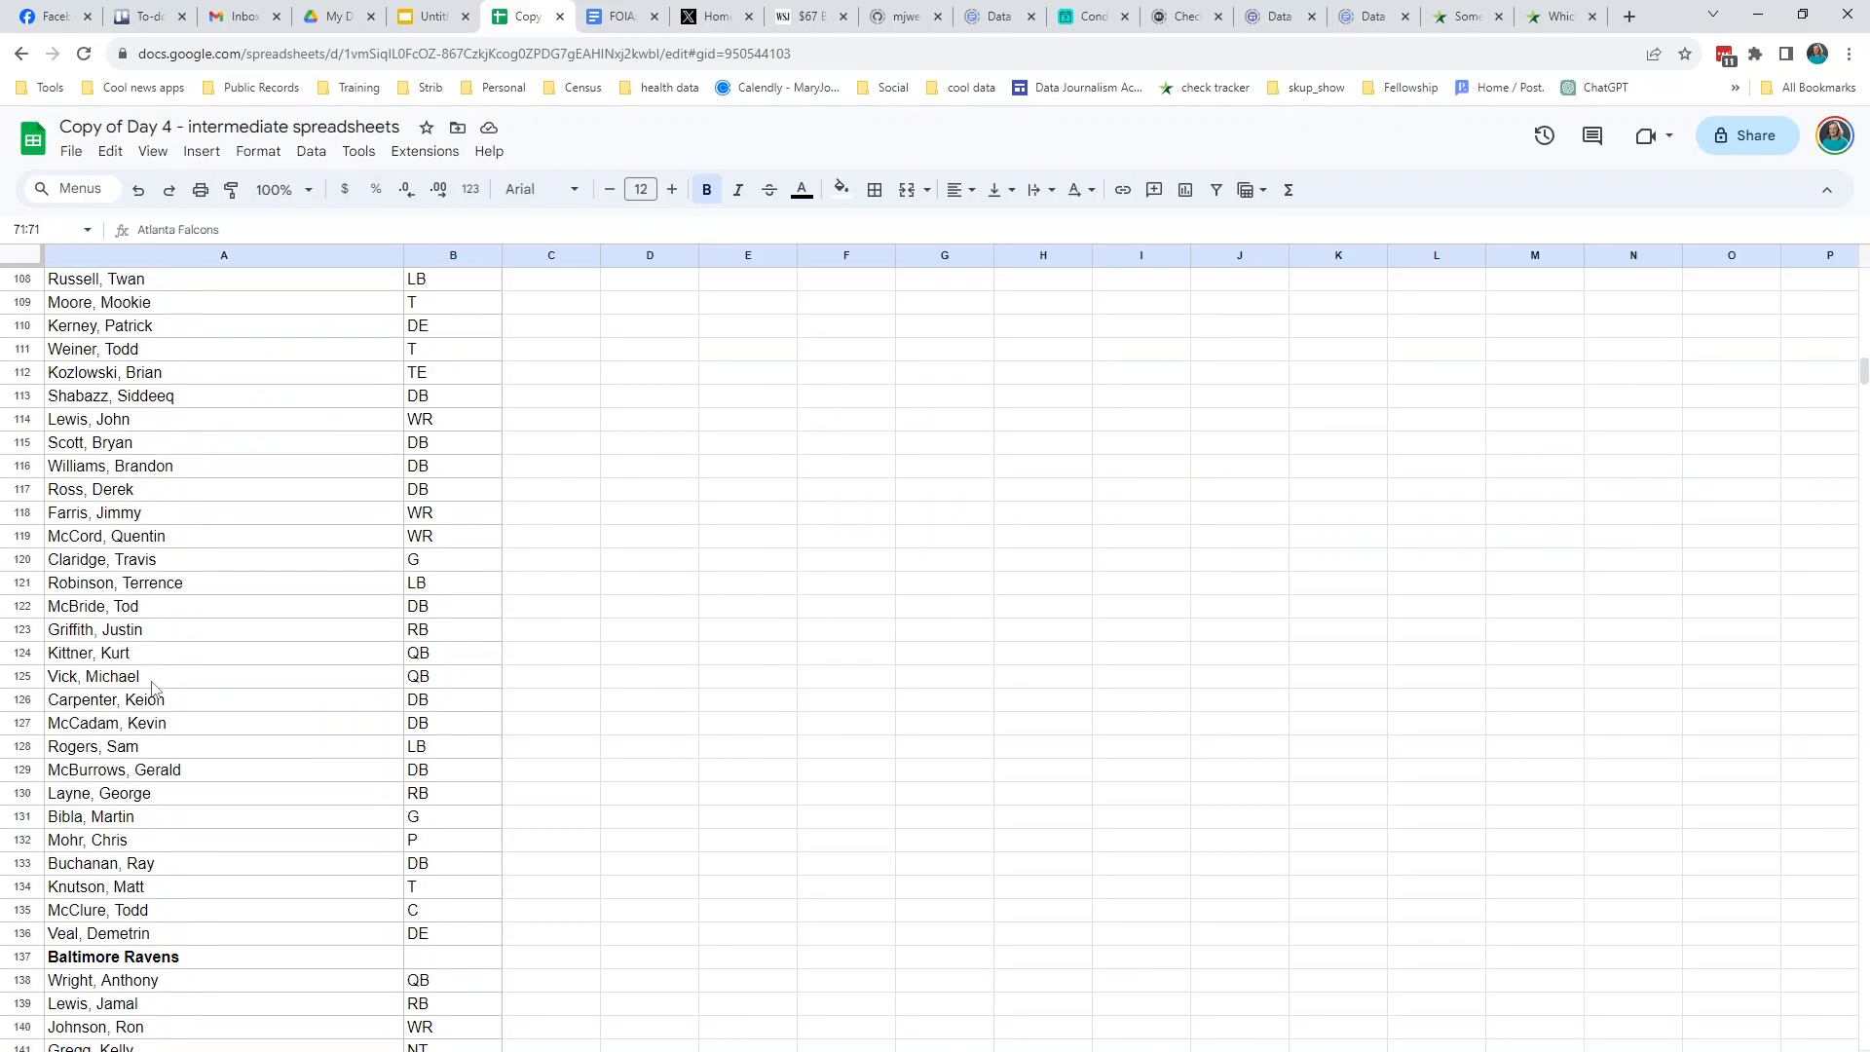
click(23, 676)
scroll(154, 737, down, 3)
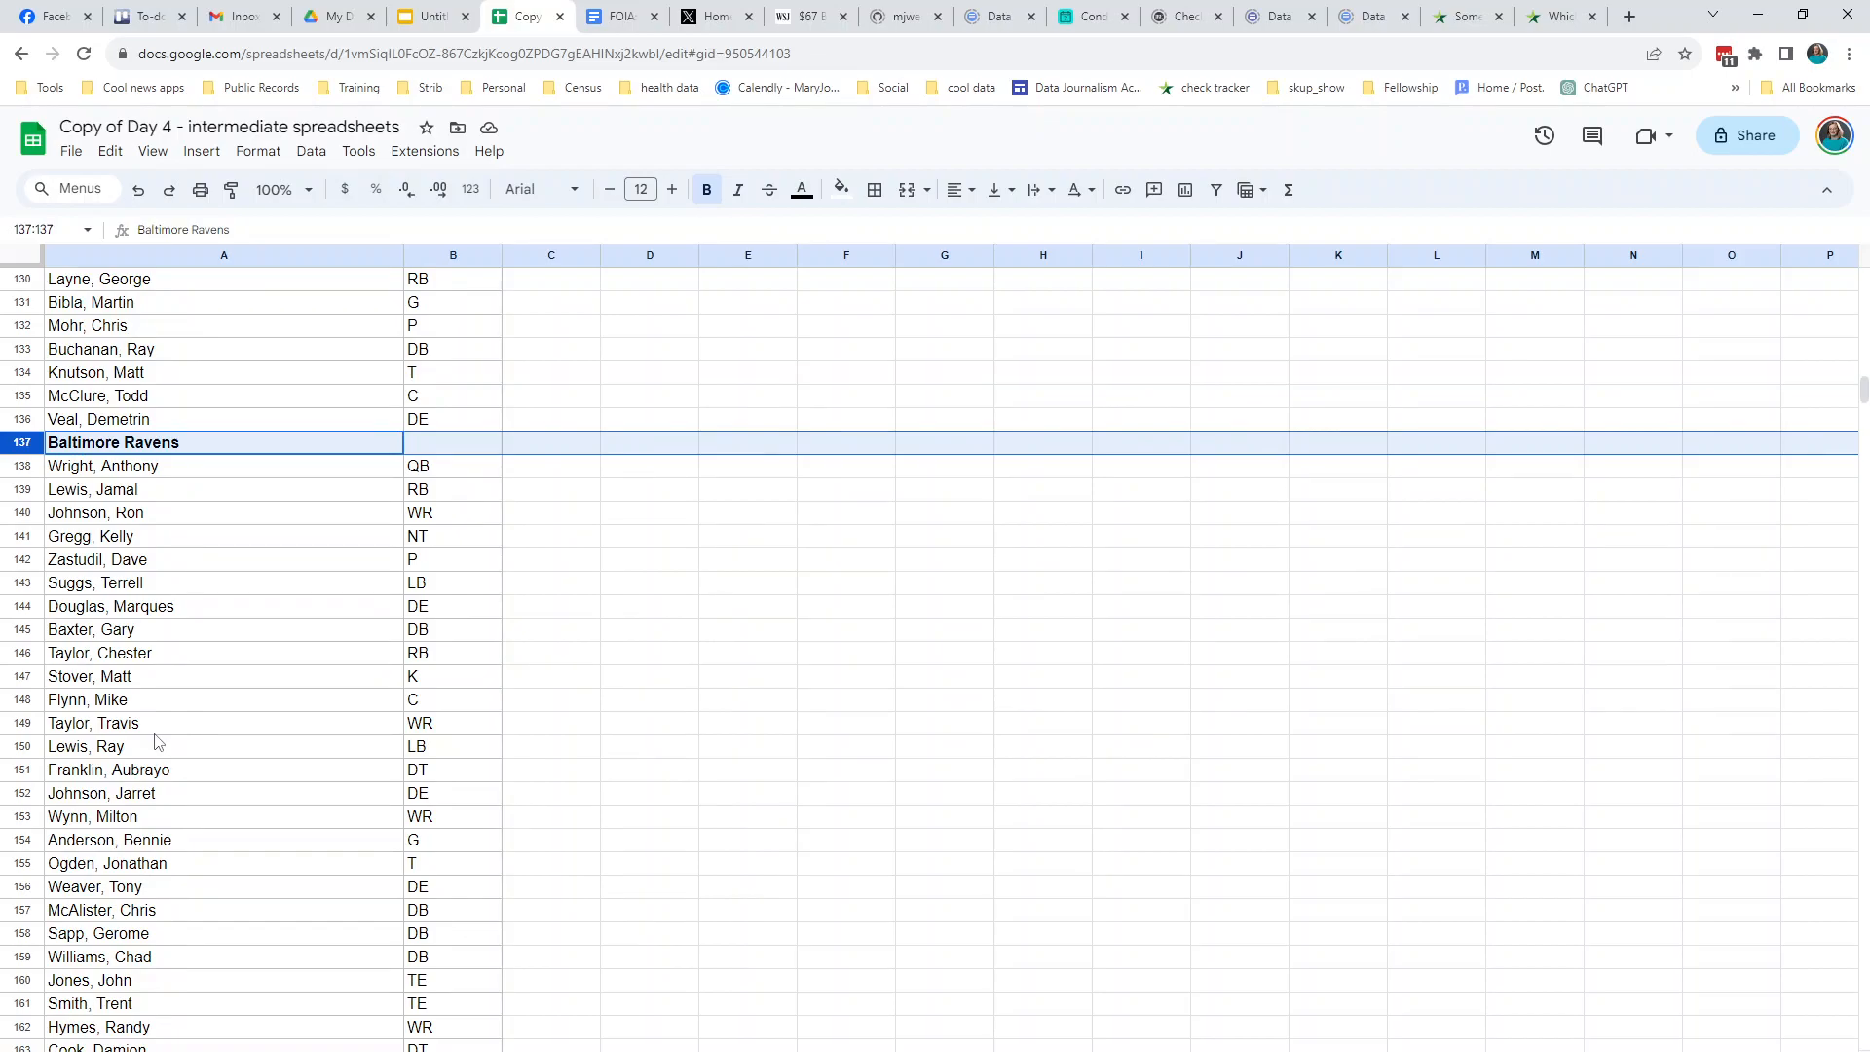
click(30, 537)
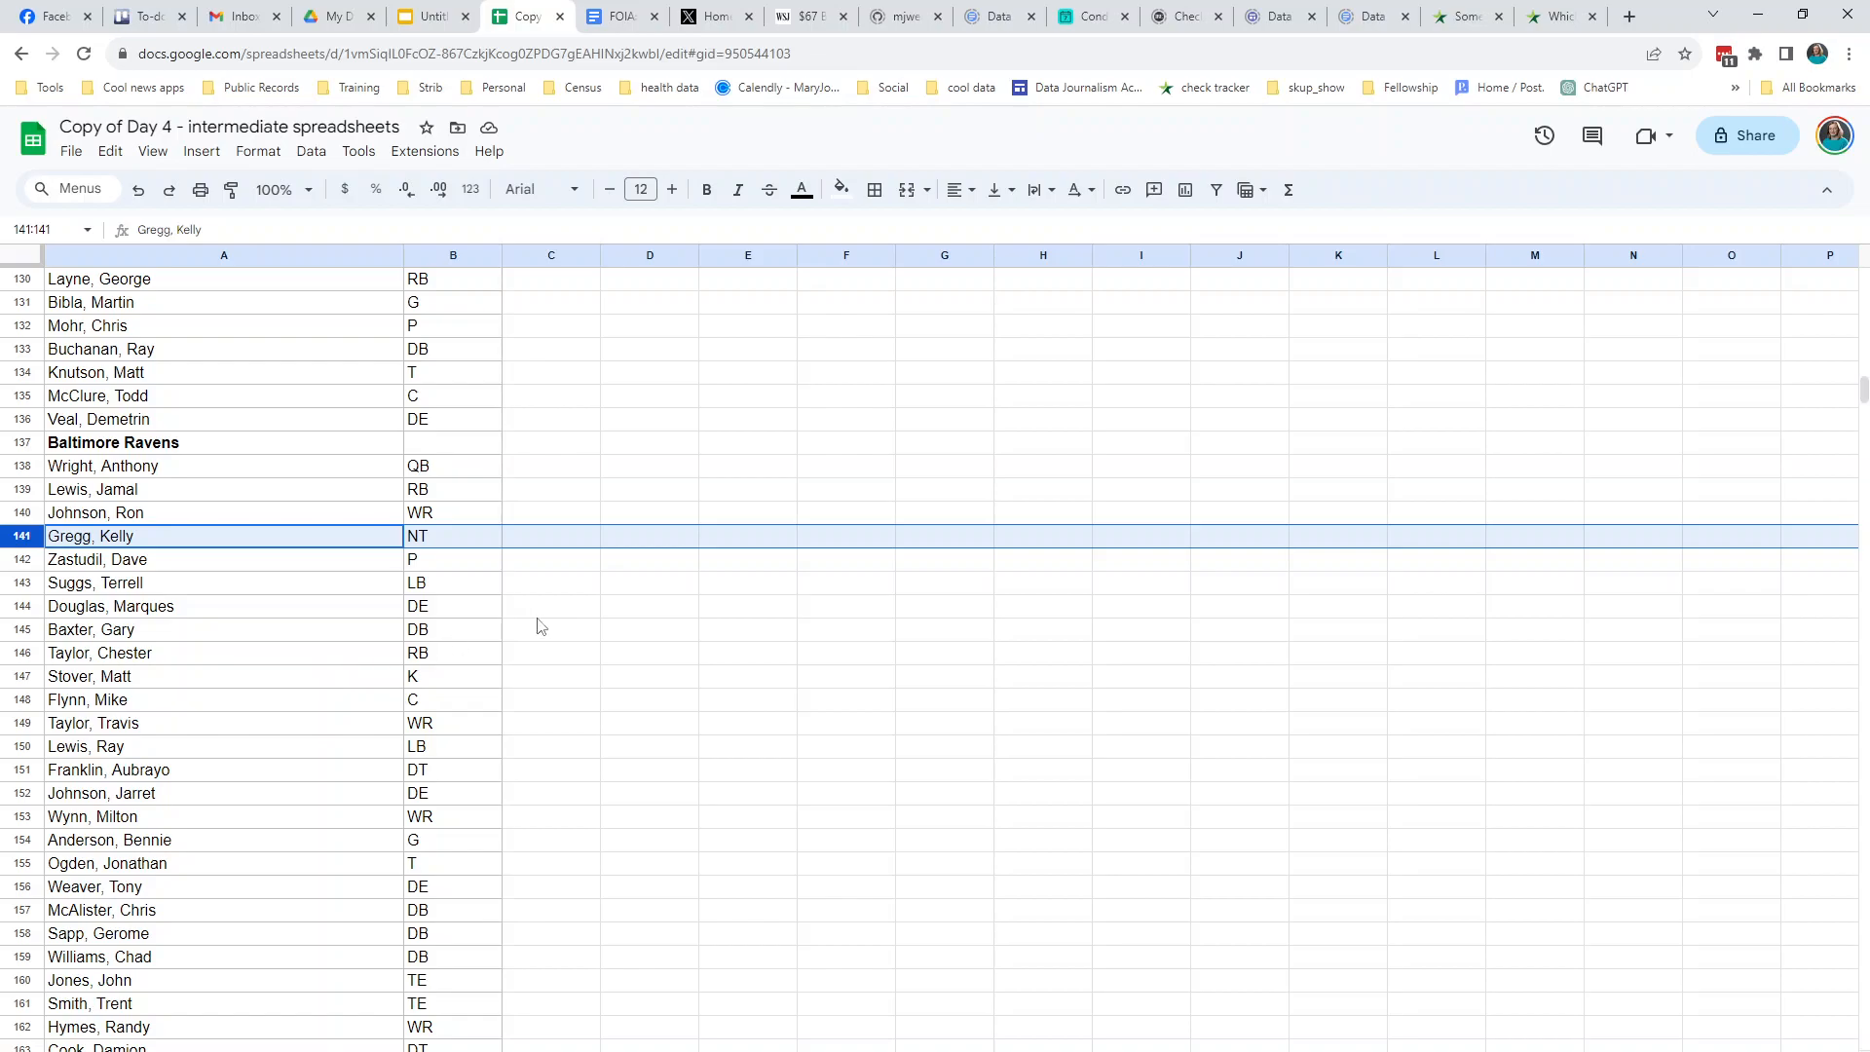
key(ctrl+Home)
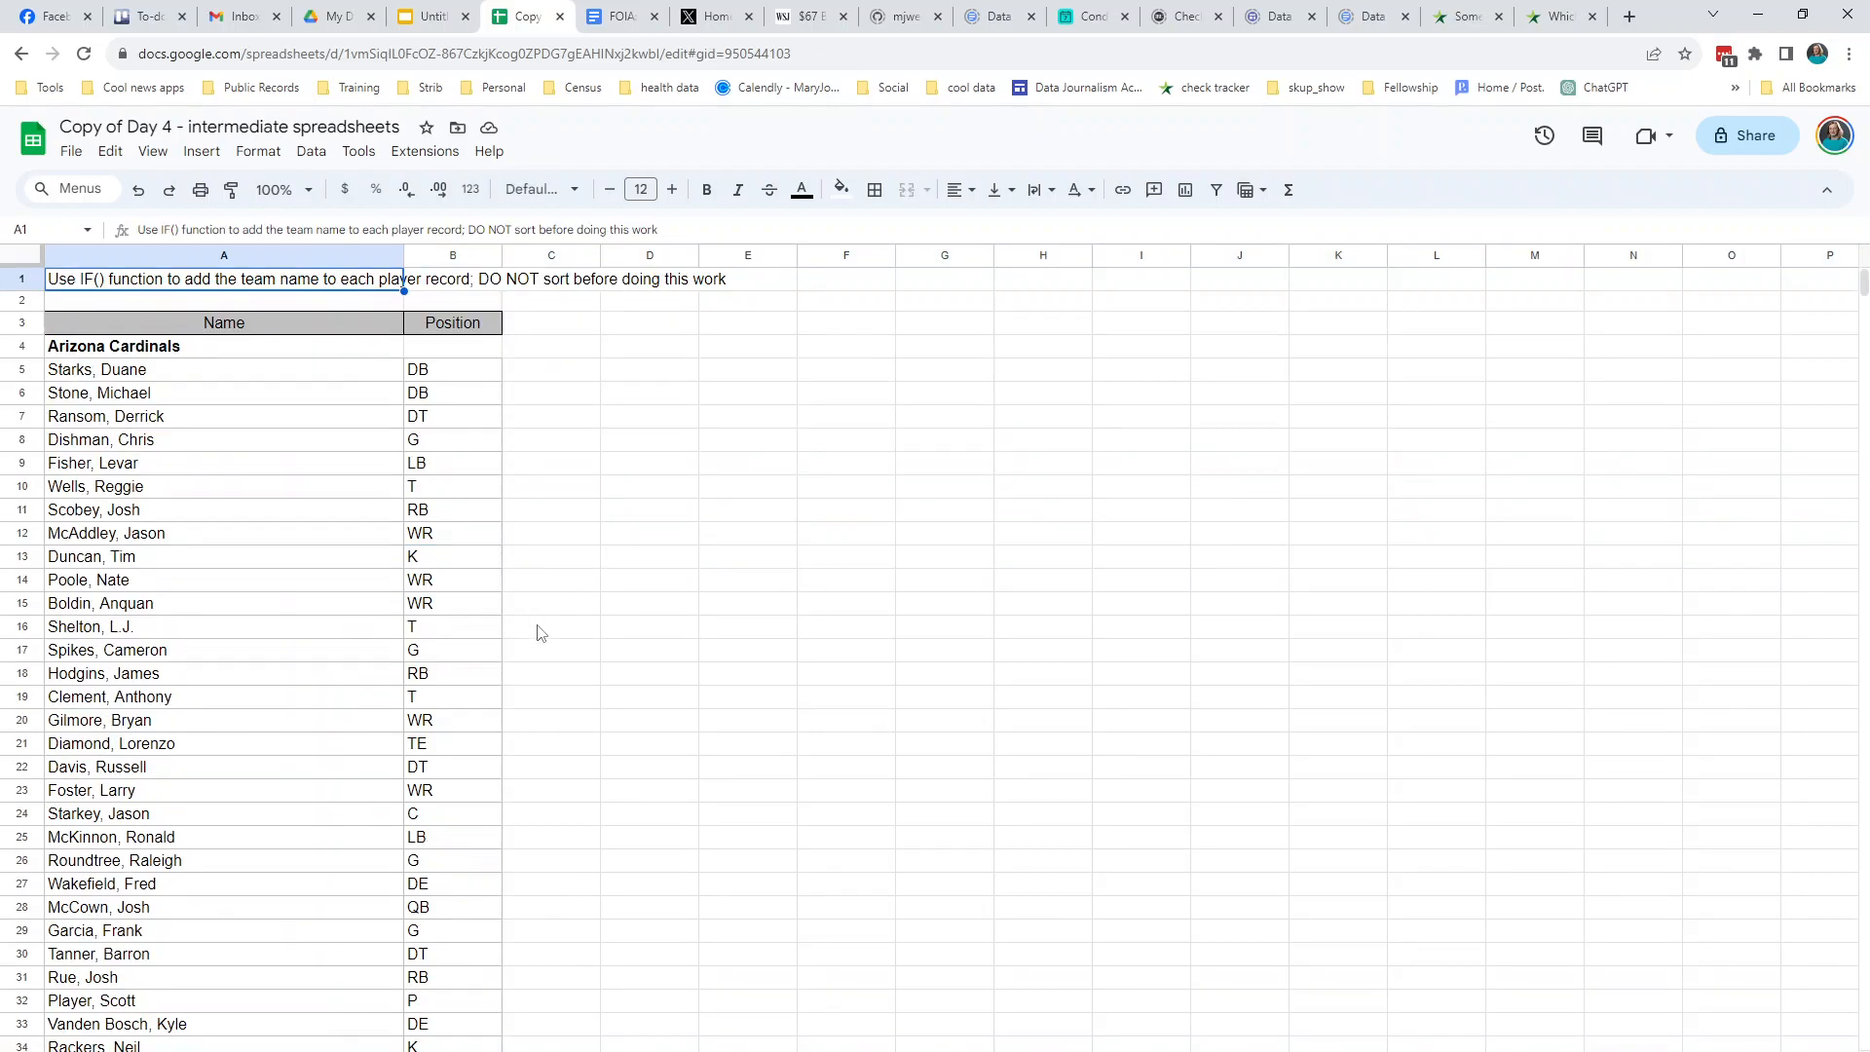
- Add the column heading "Team Name" in C3, beside the Position heading
click(542, 369)
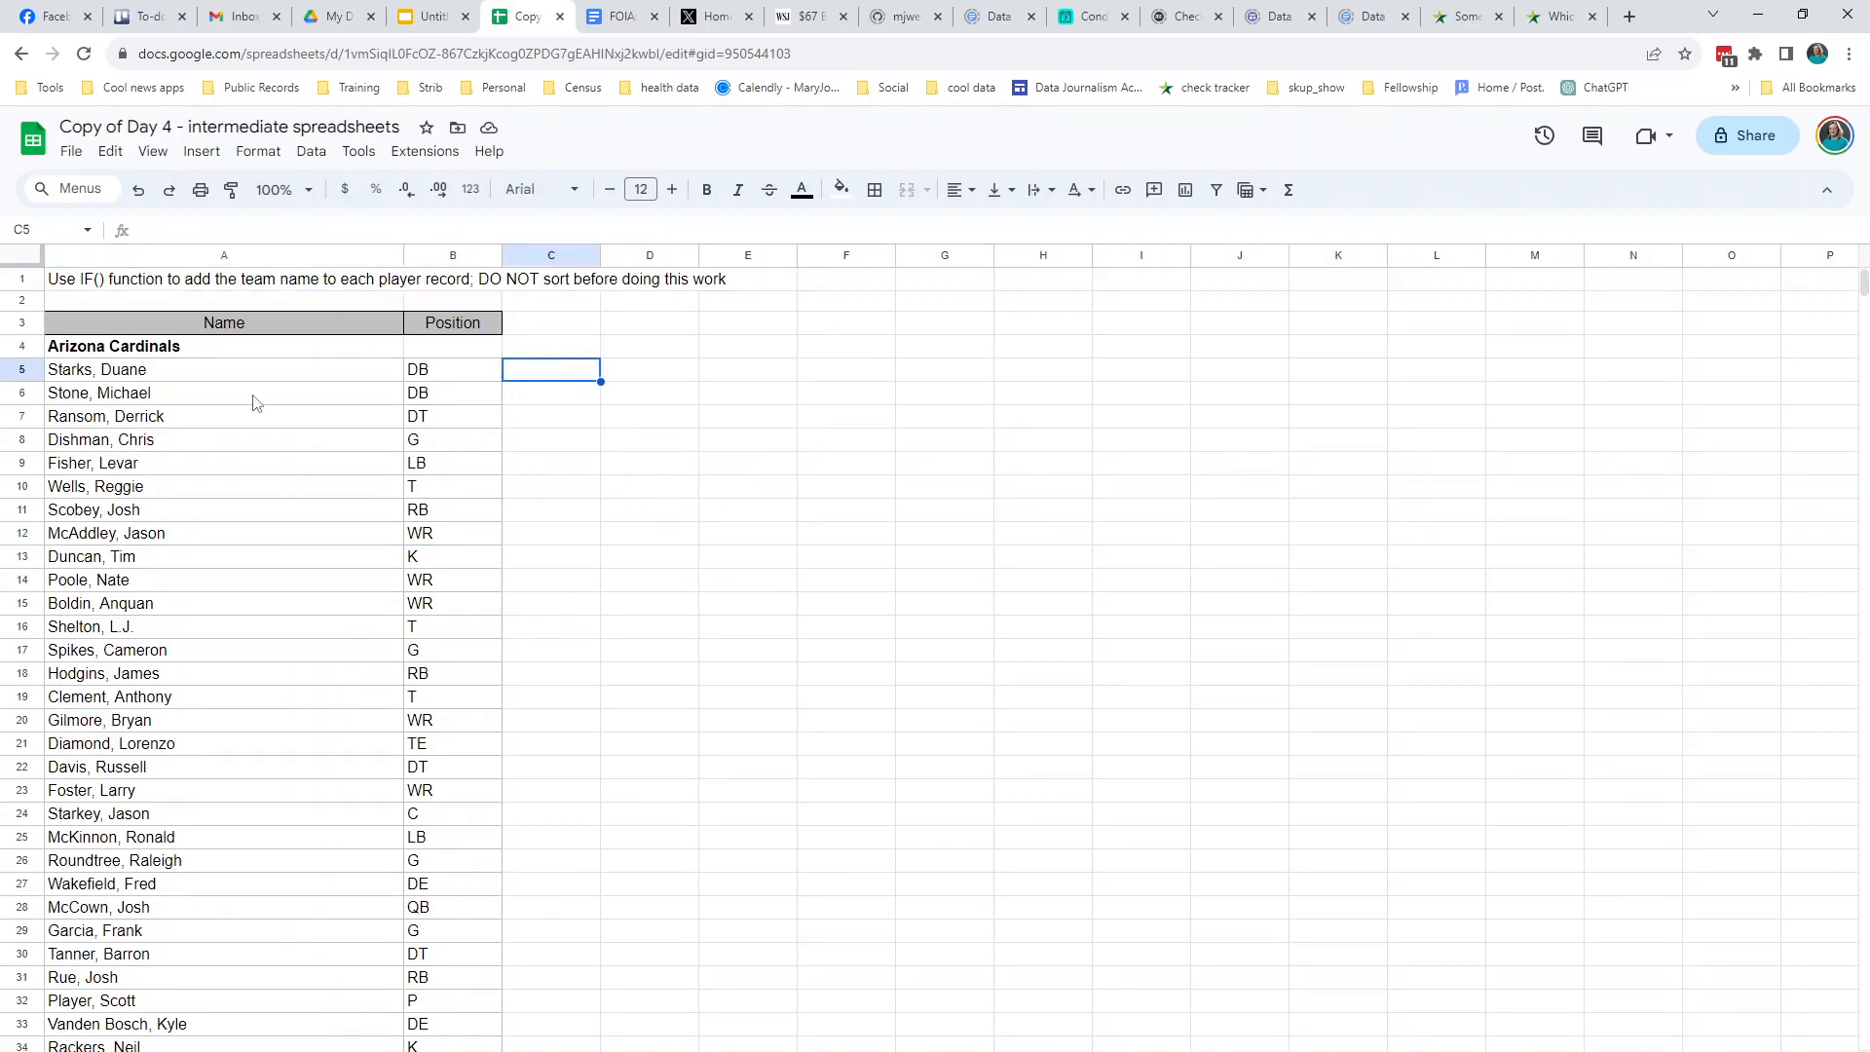
click(557, 325)
text(Team Name)
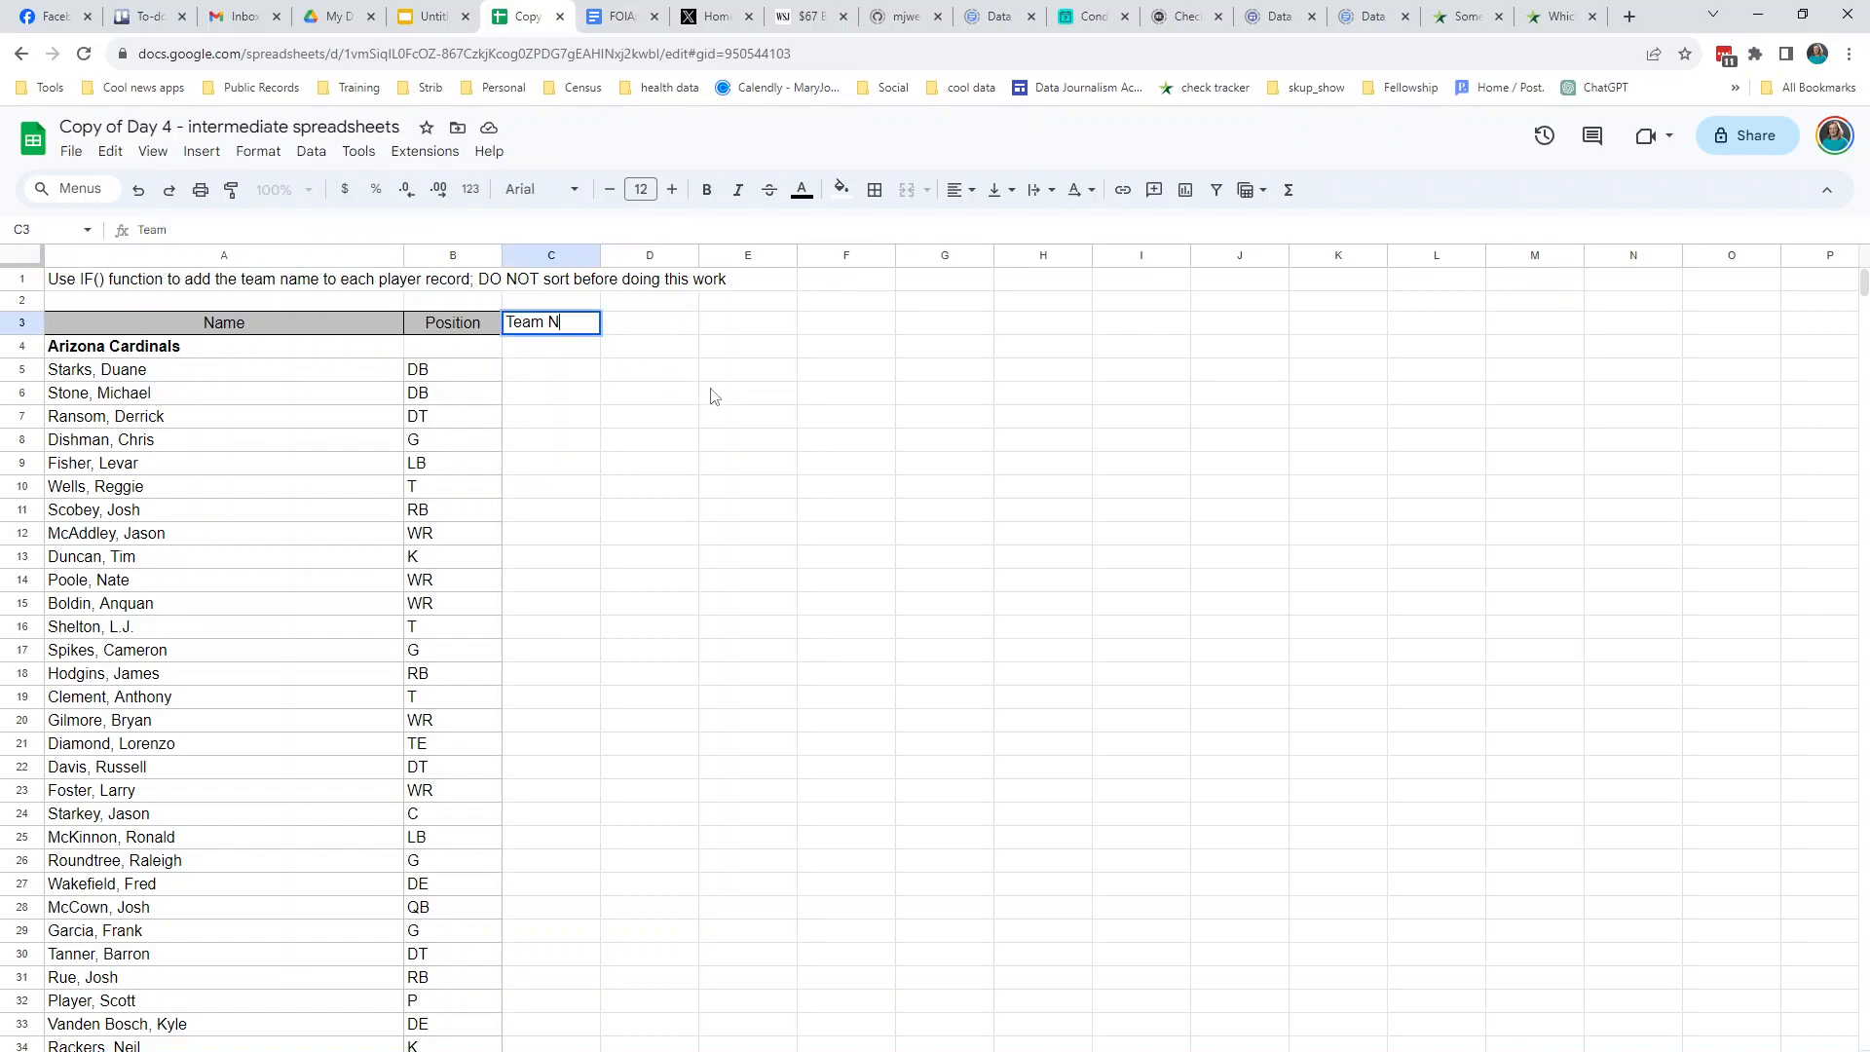
key(Return)
click(592, 379)
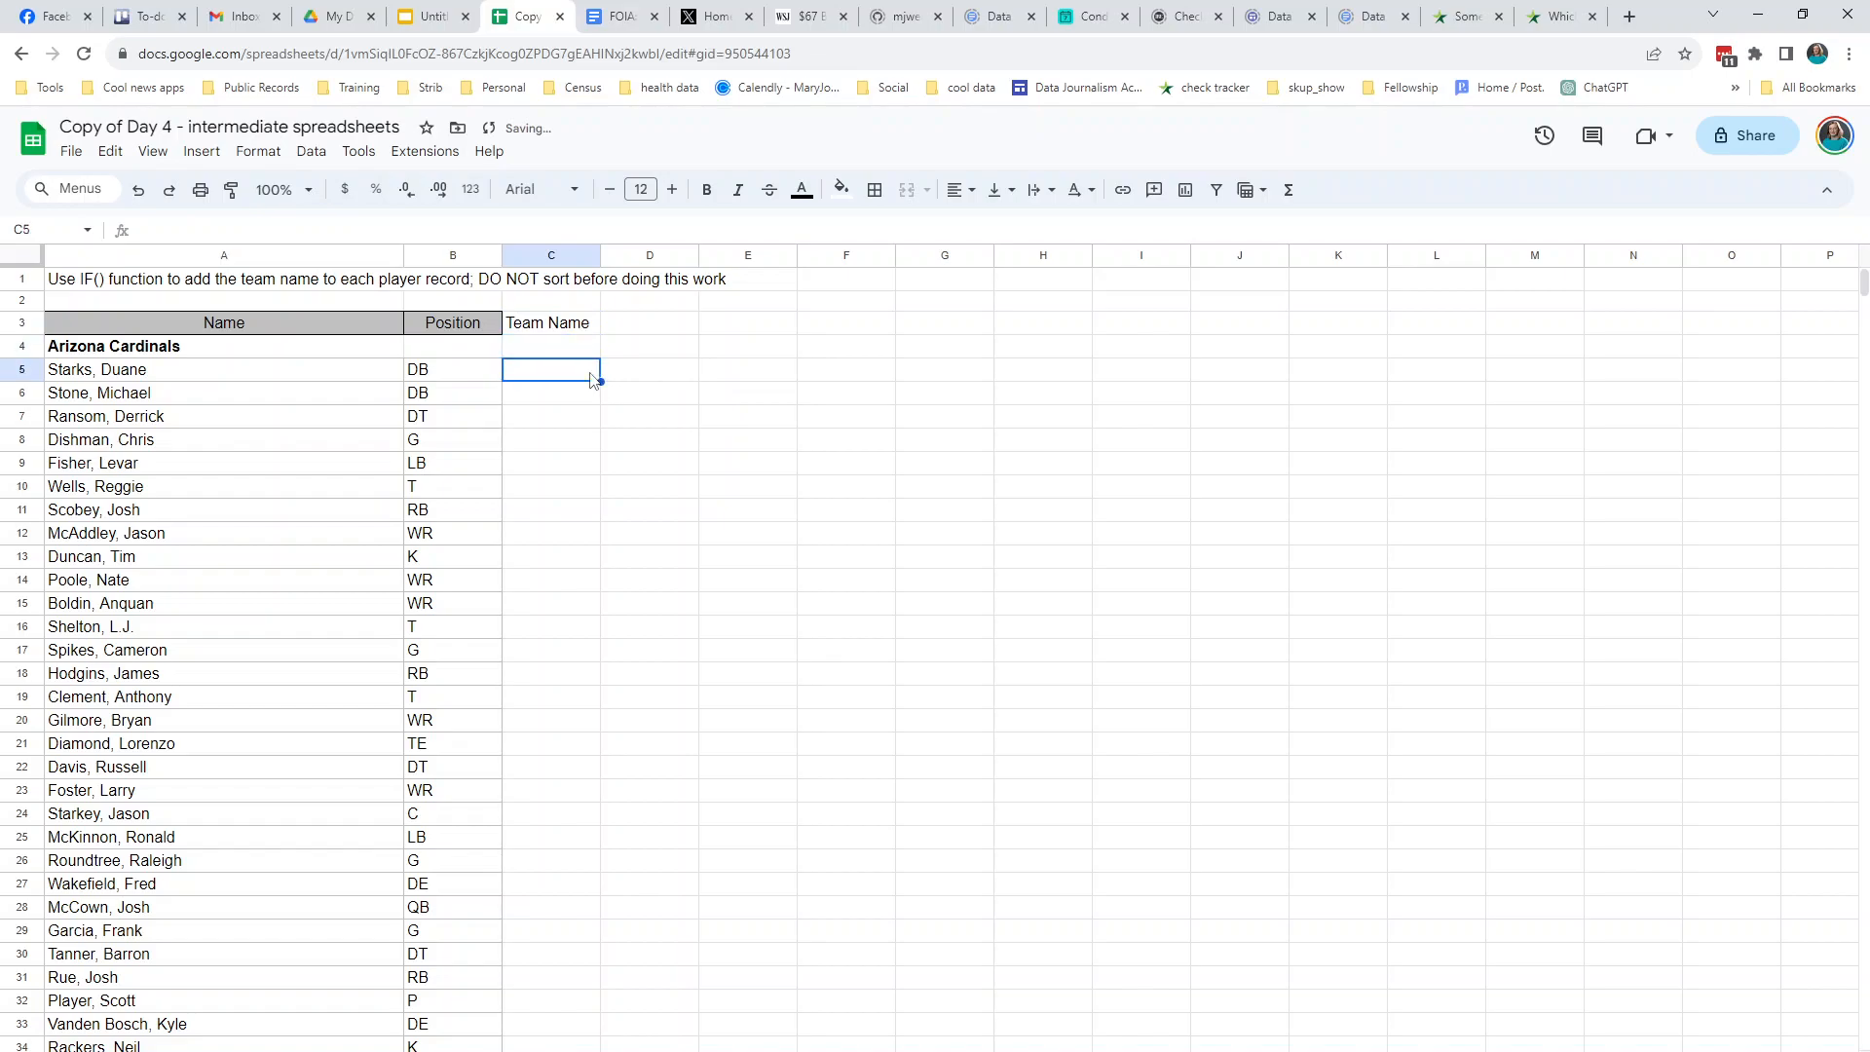
- Compare the Position cells in the Arizona Cardinals and Atlanta Falcons heading rows with those in the player rows
click(21, 347)
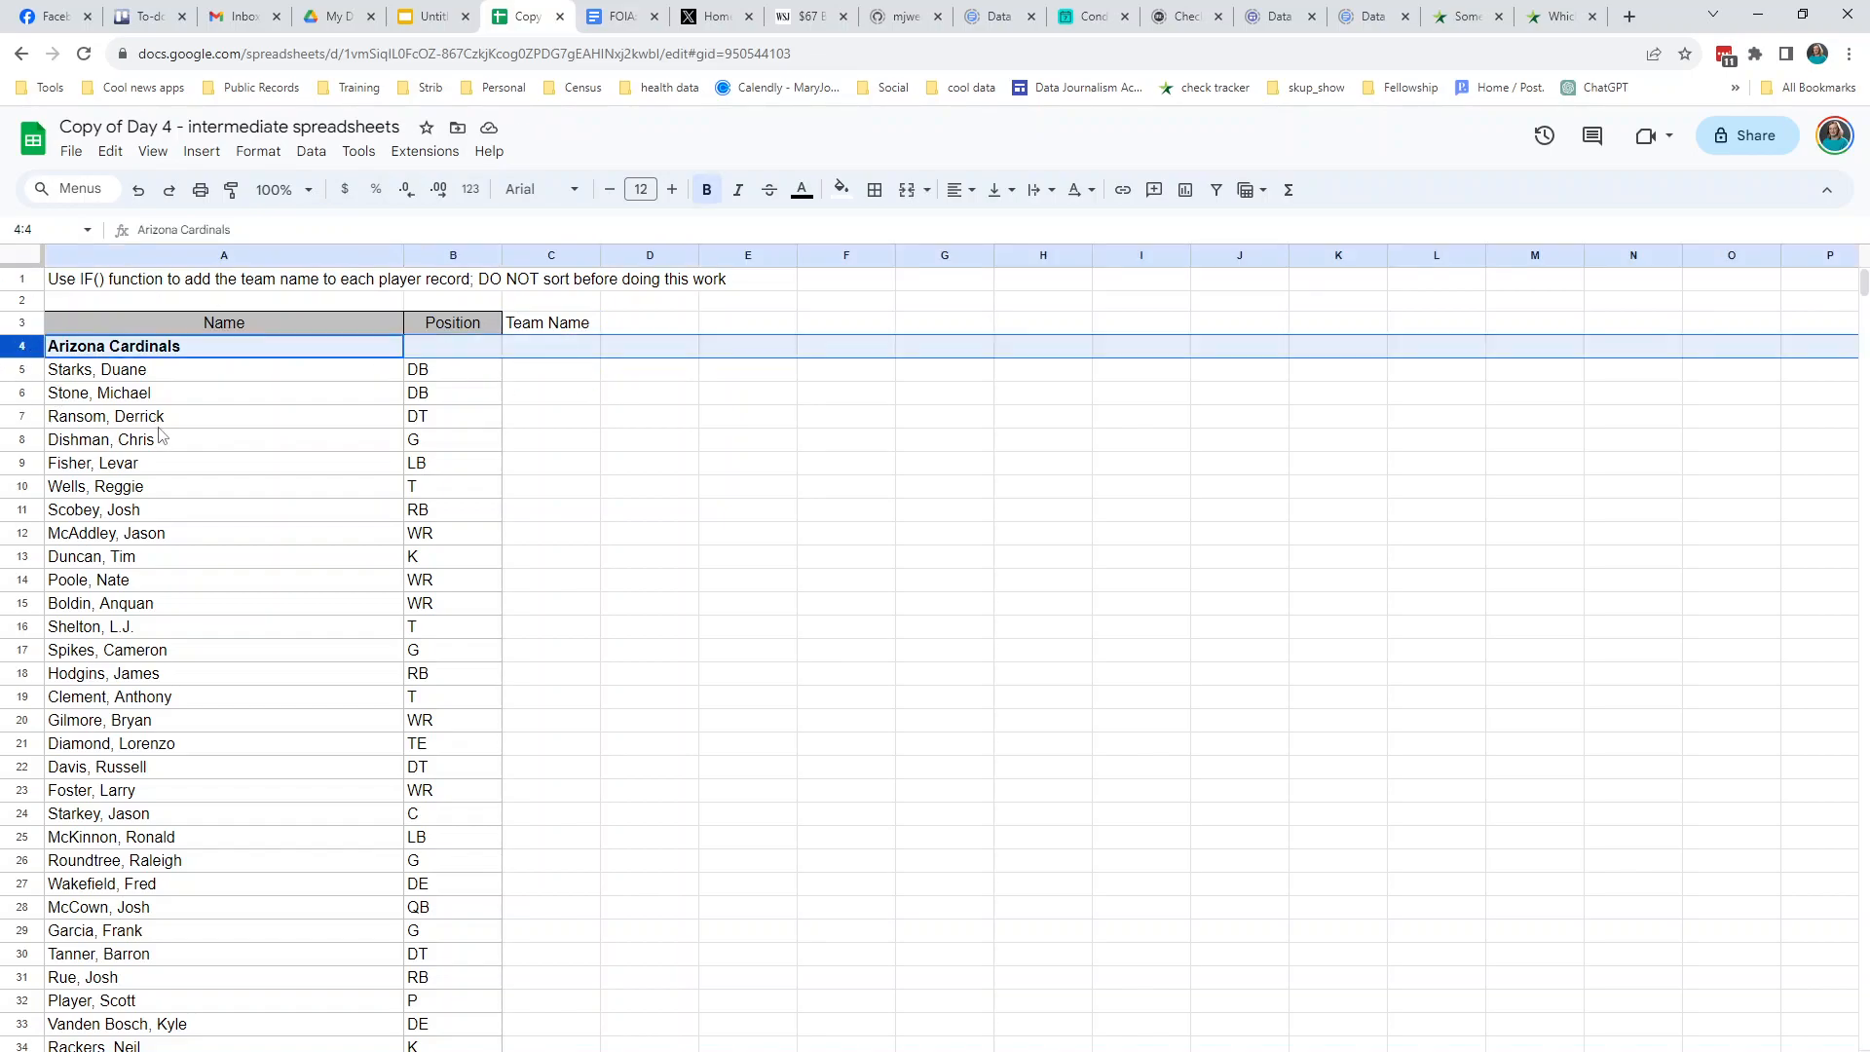
click(425, 373)
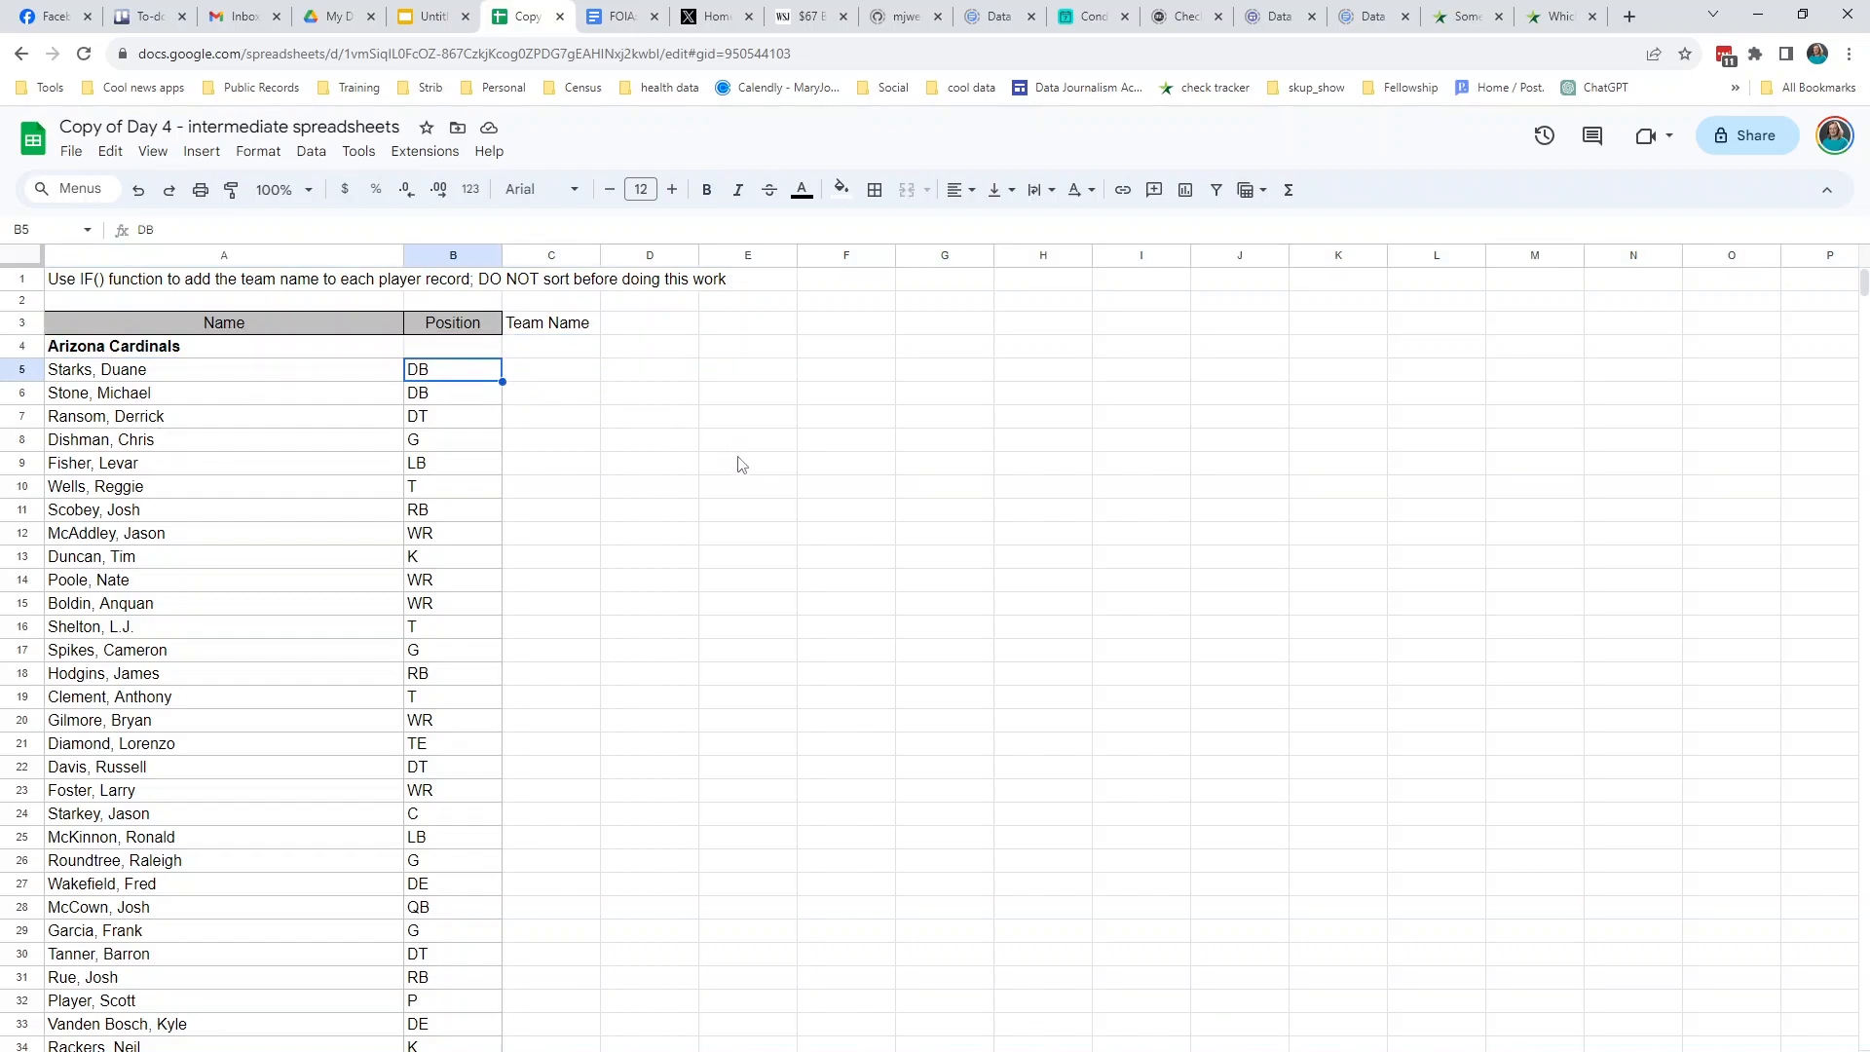
click(472, 350)
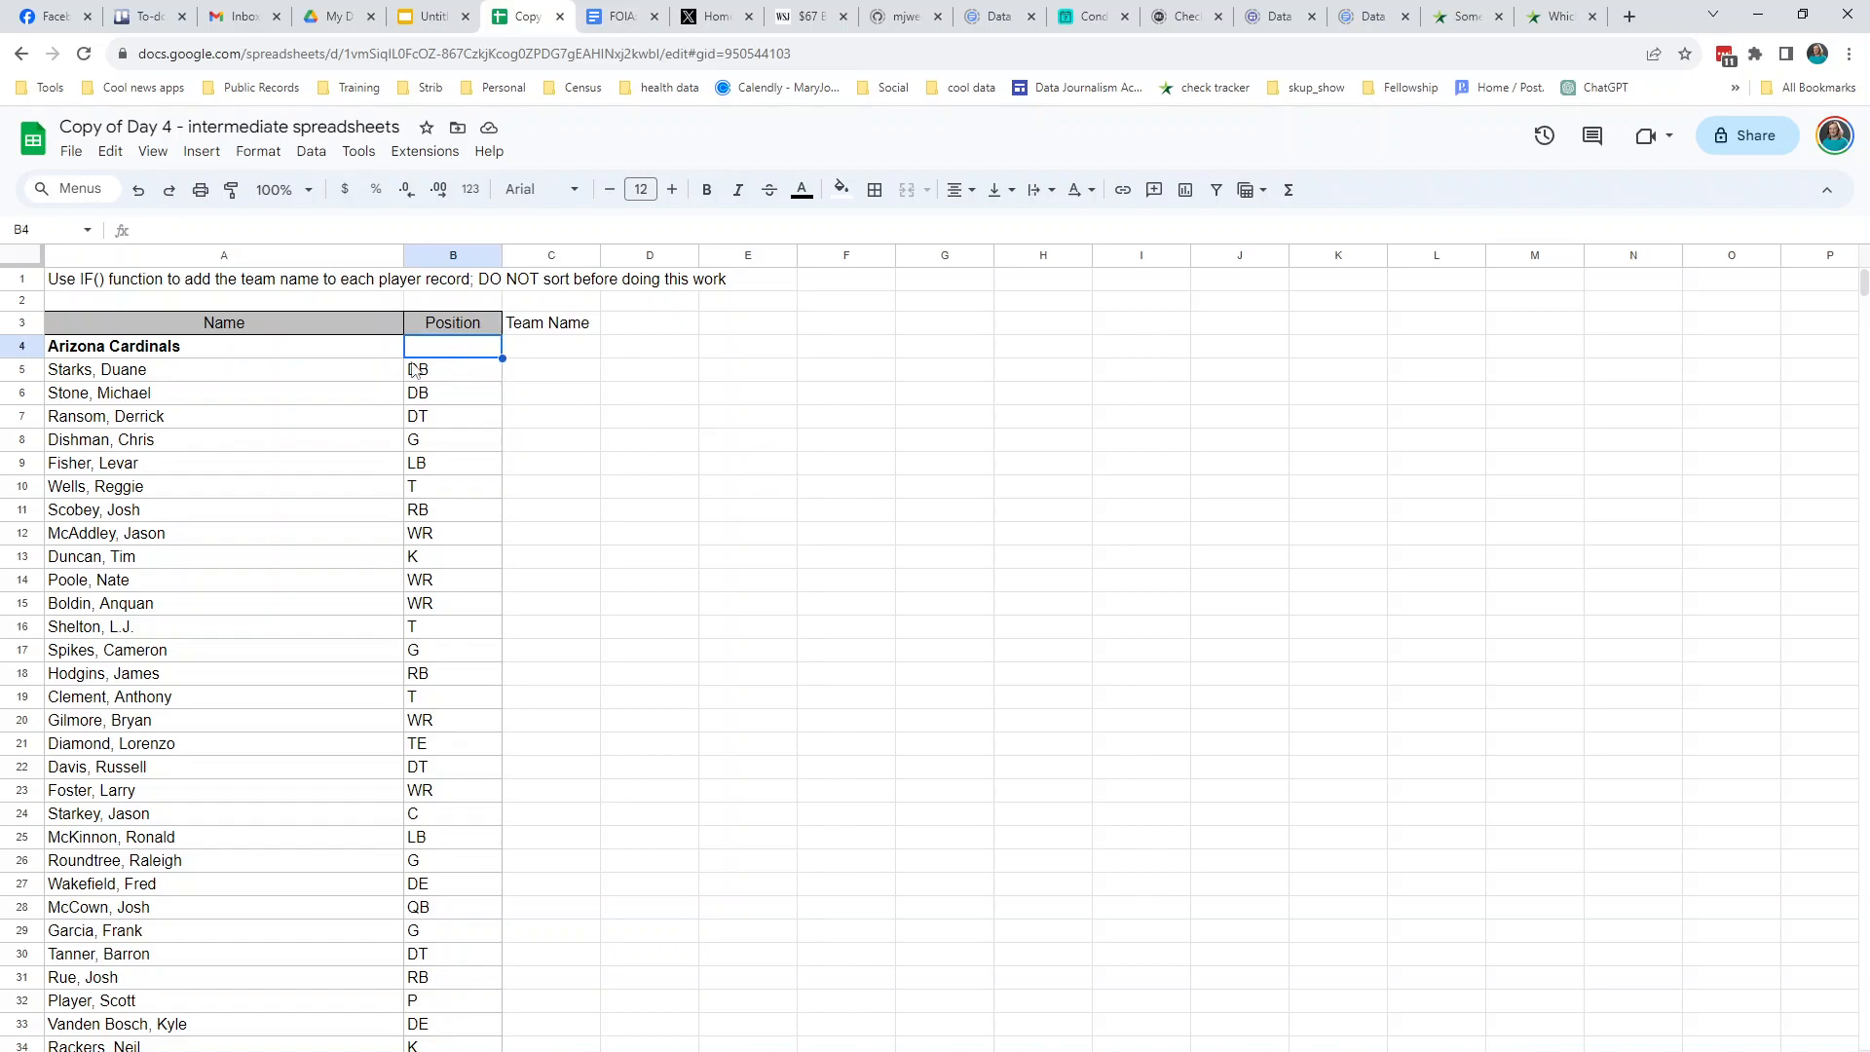
click(29, 348)
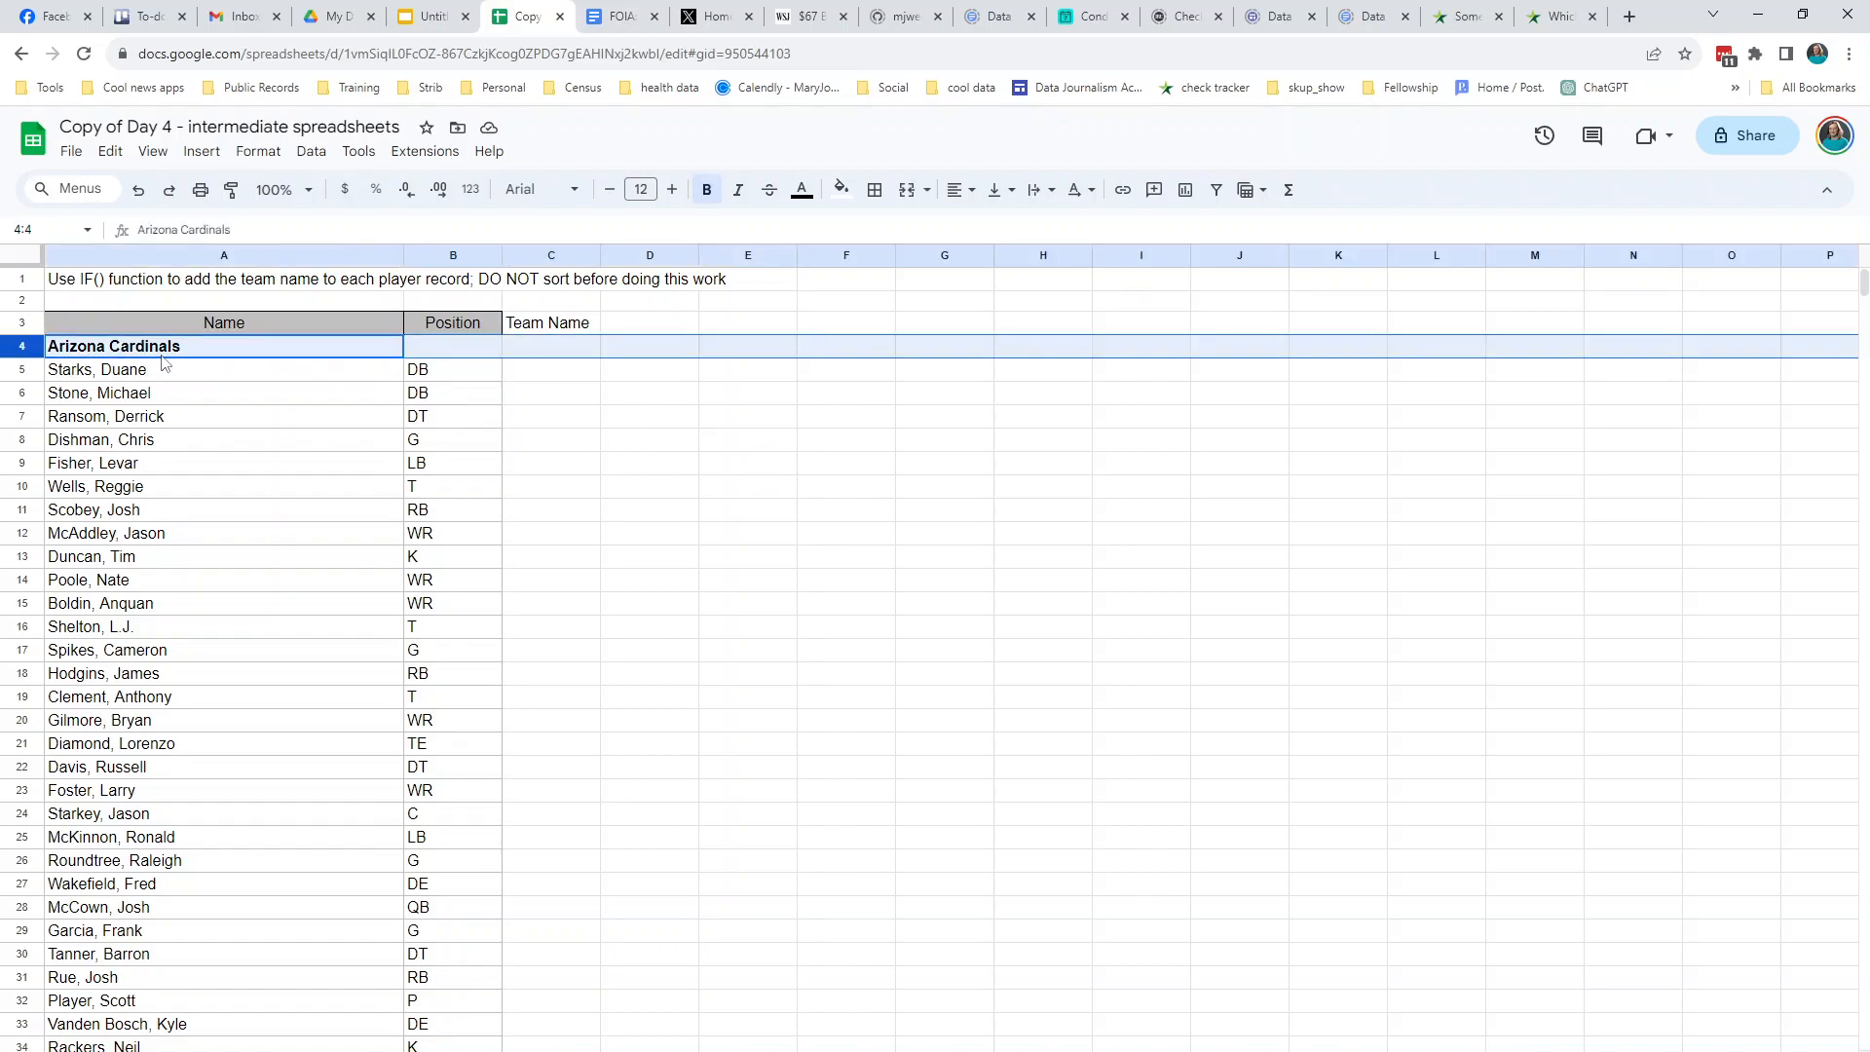
click(452, 351)
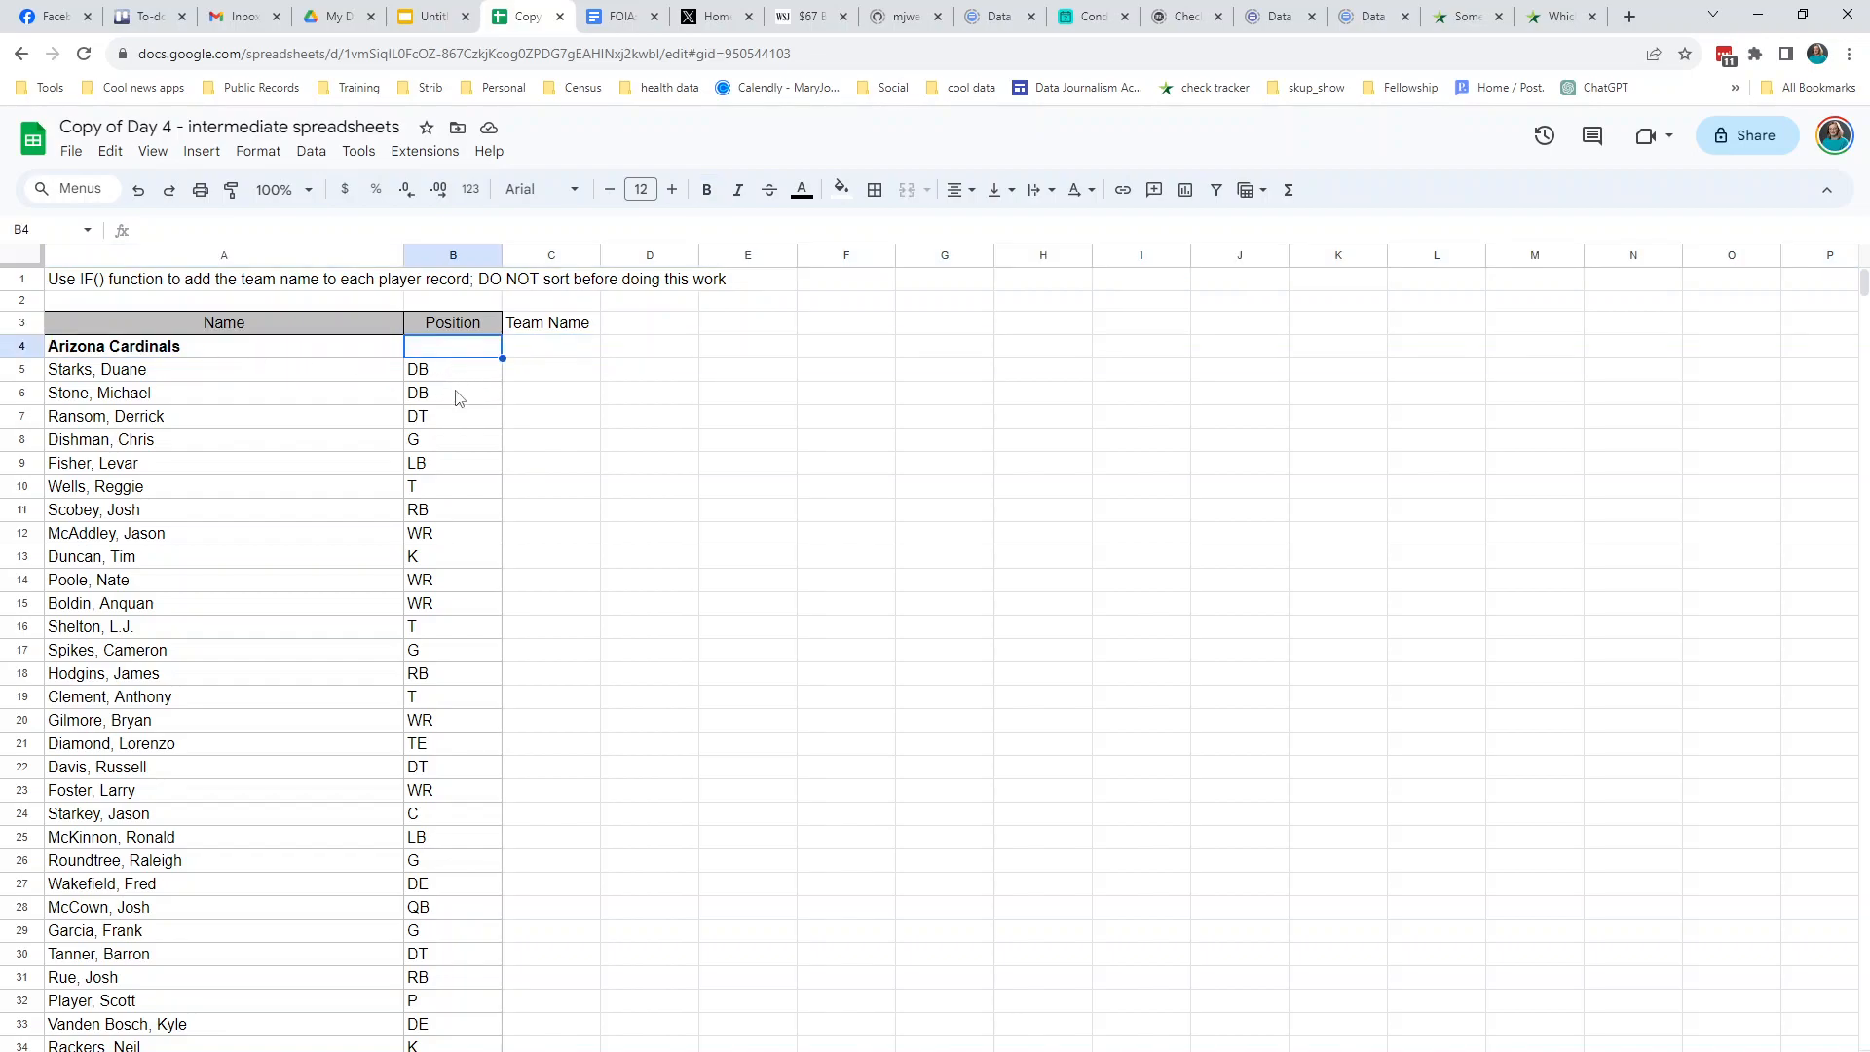
scroll(456, 400, down, 11)
scroll(453, 507, down, 3)
click(469, 633)
scroll(487, 628, down, 3)
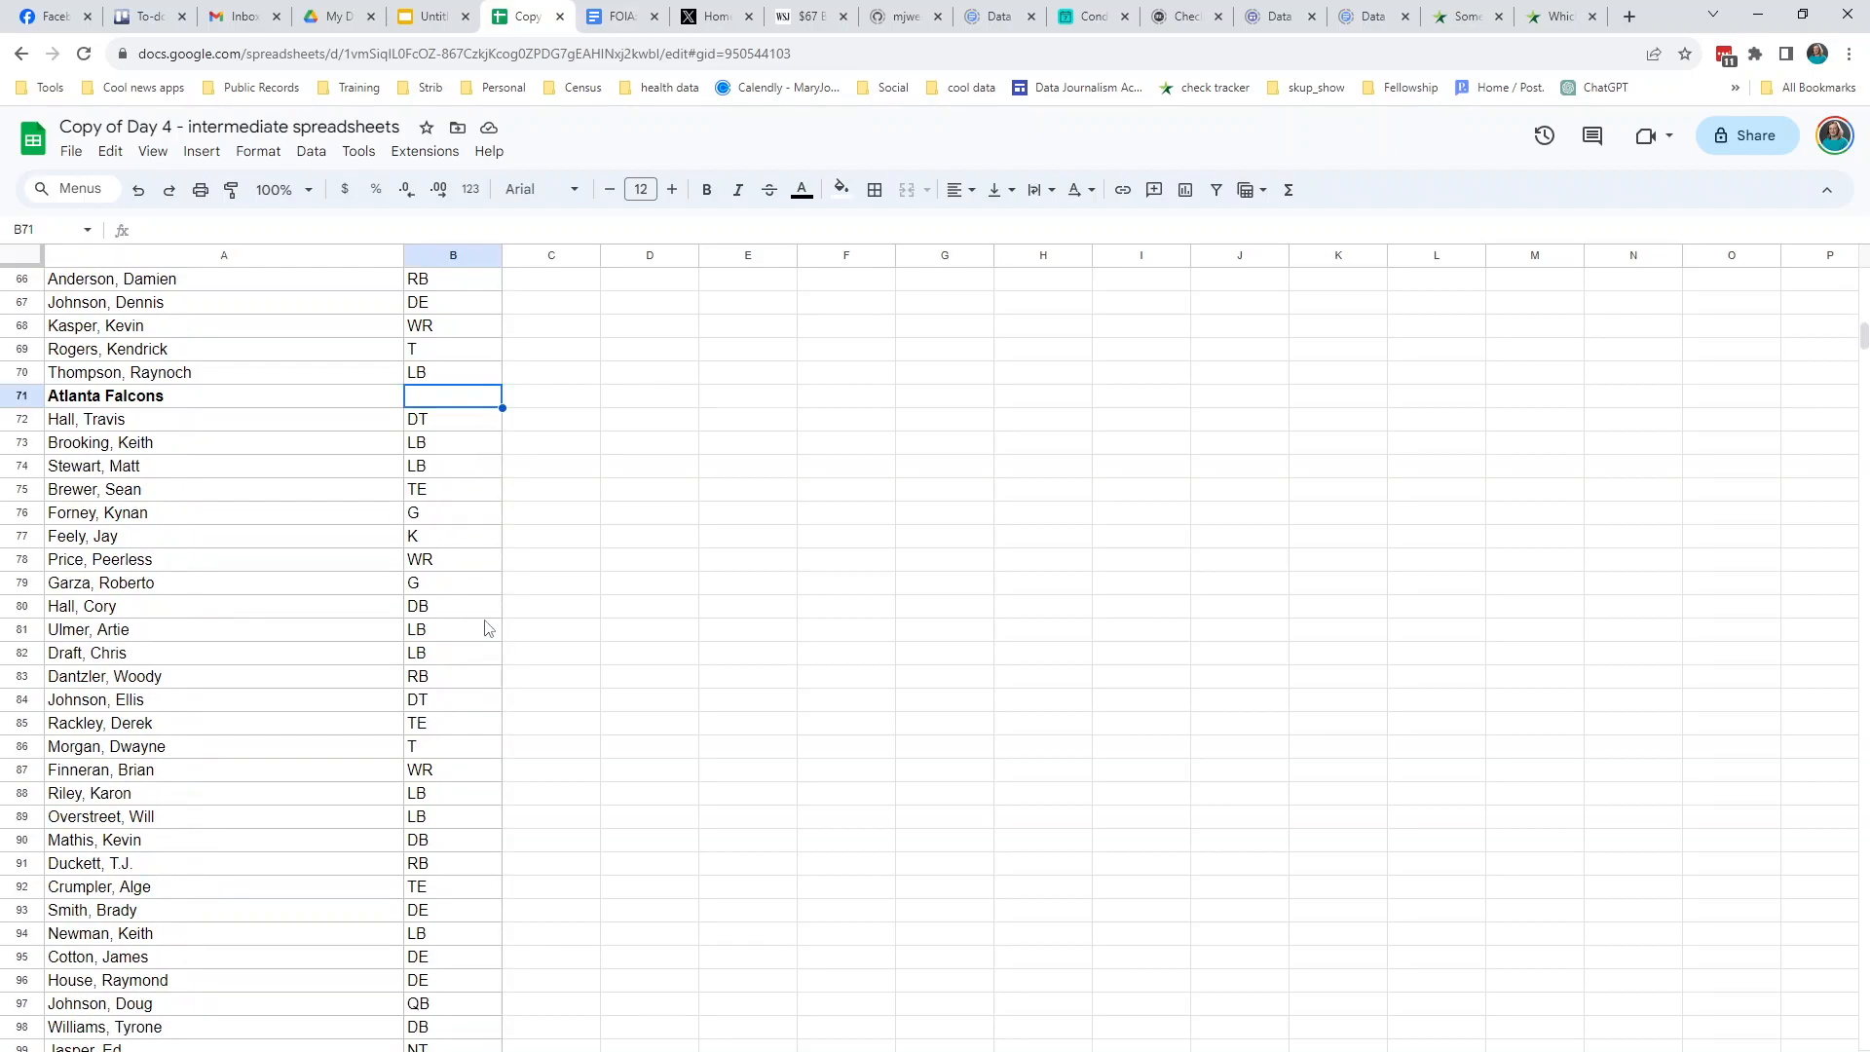
click(263, 488)
scroll(429, 458, up, 15)
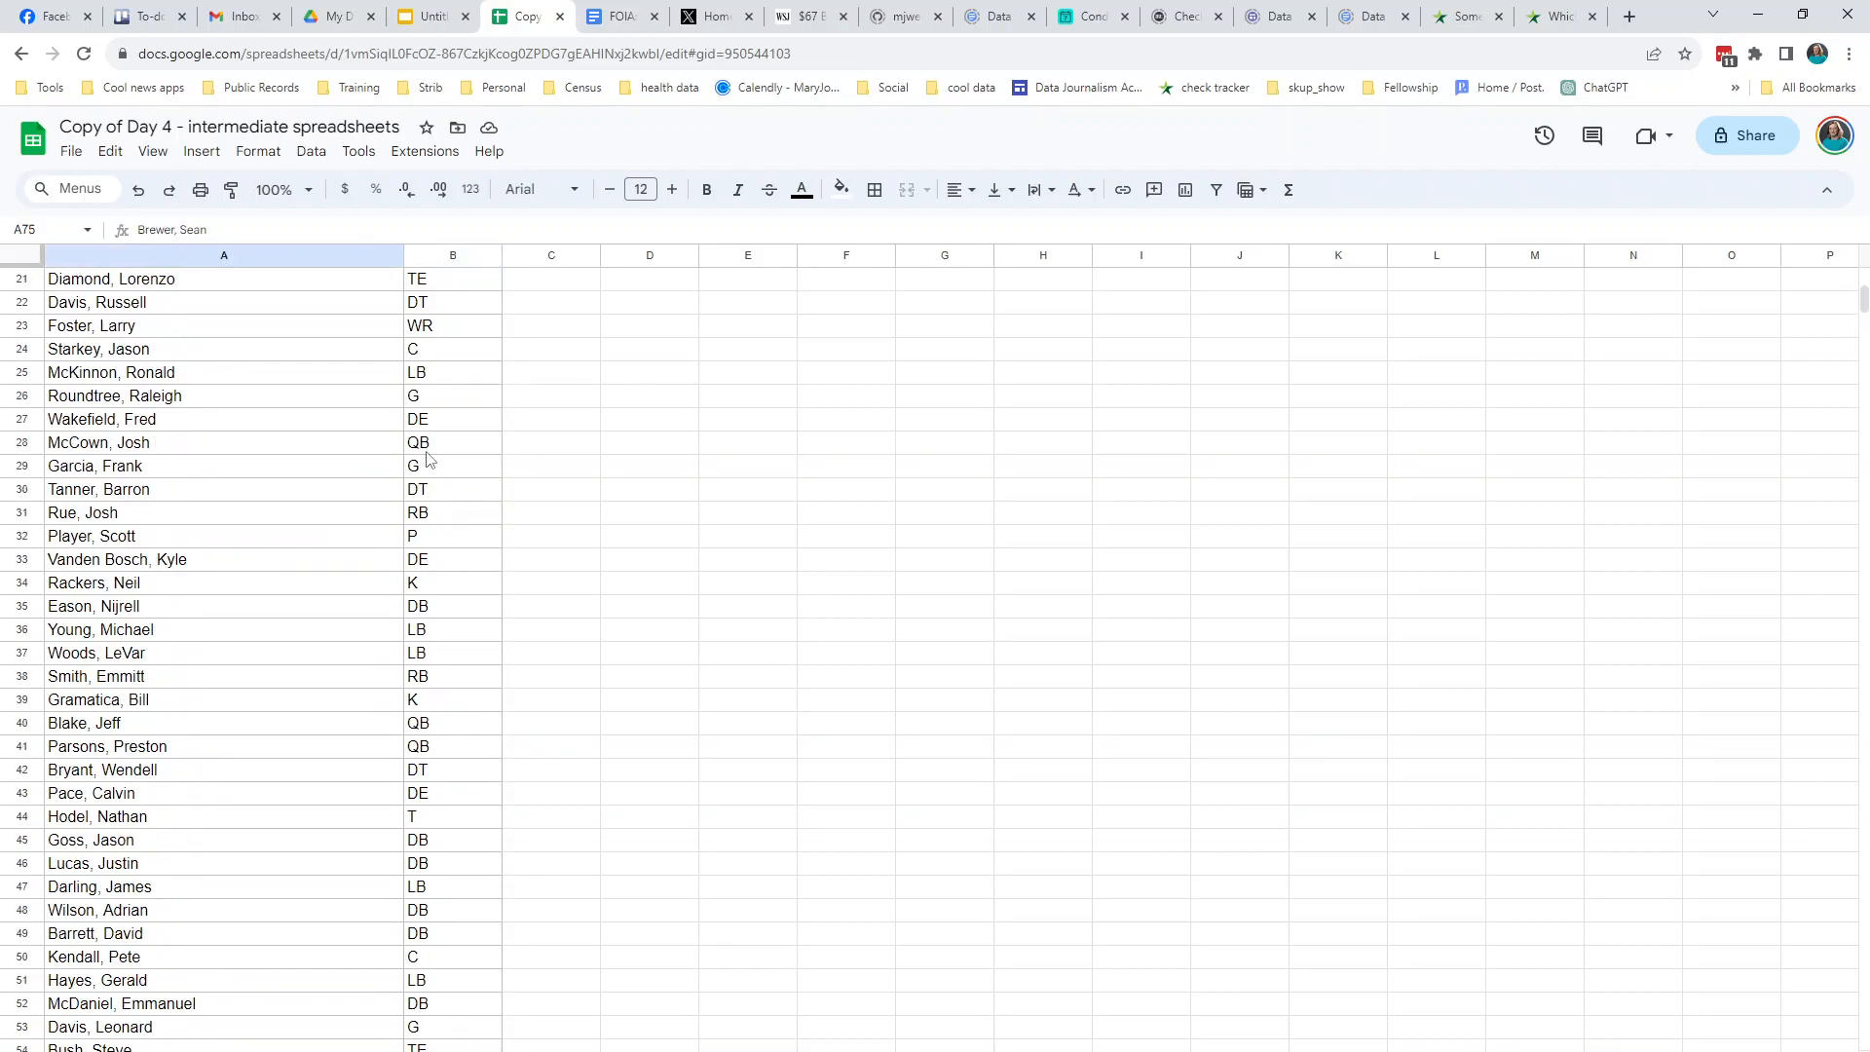
scroll(429, 458, up, 7)
click(385, 440)
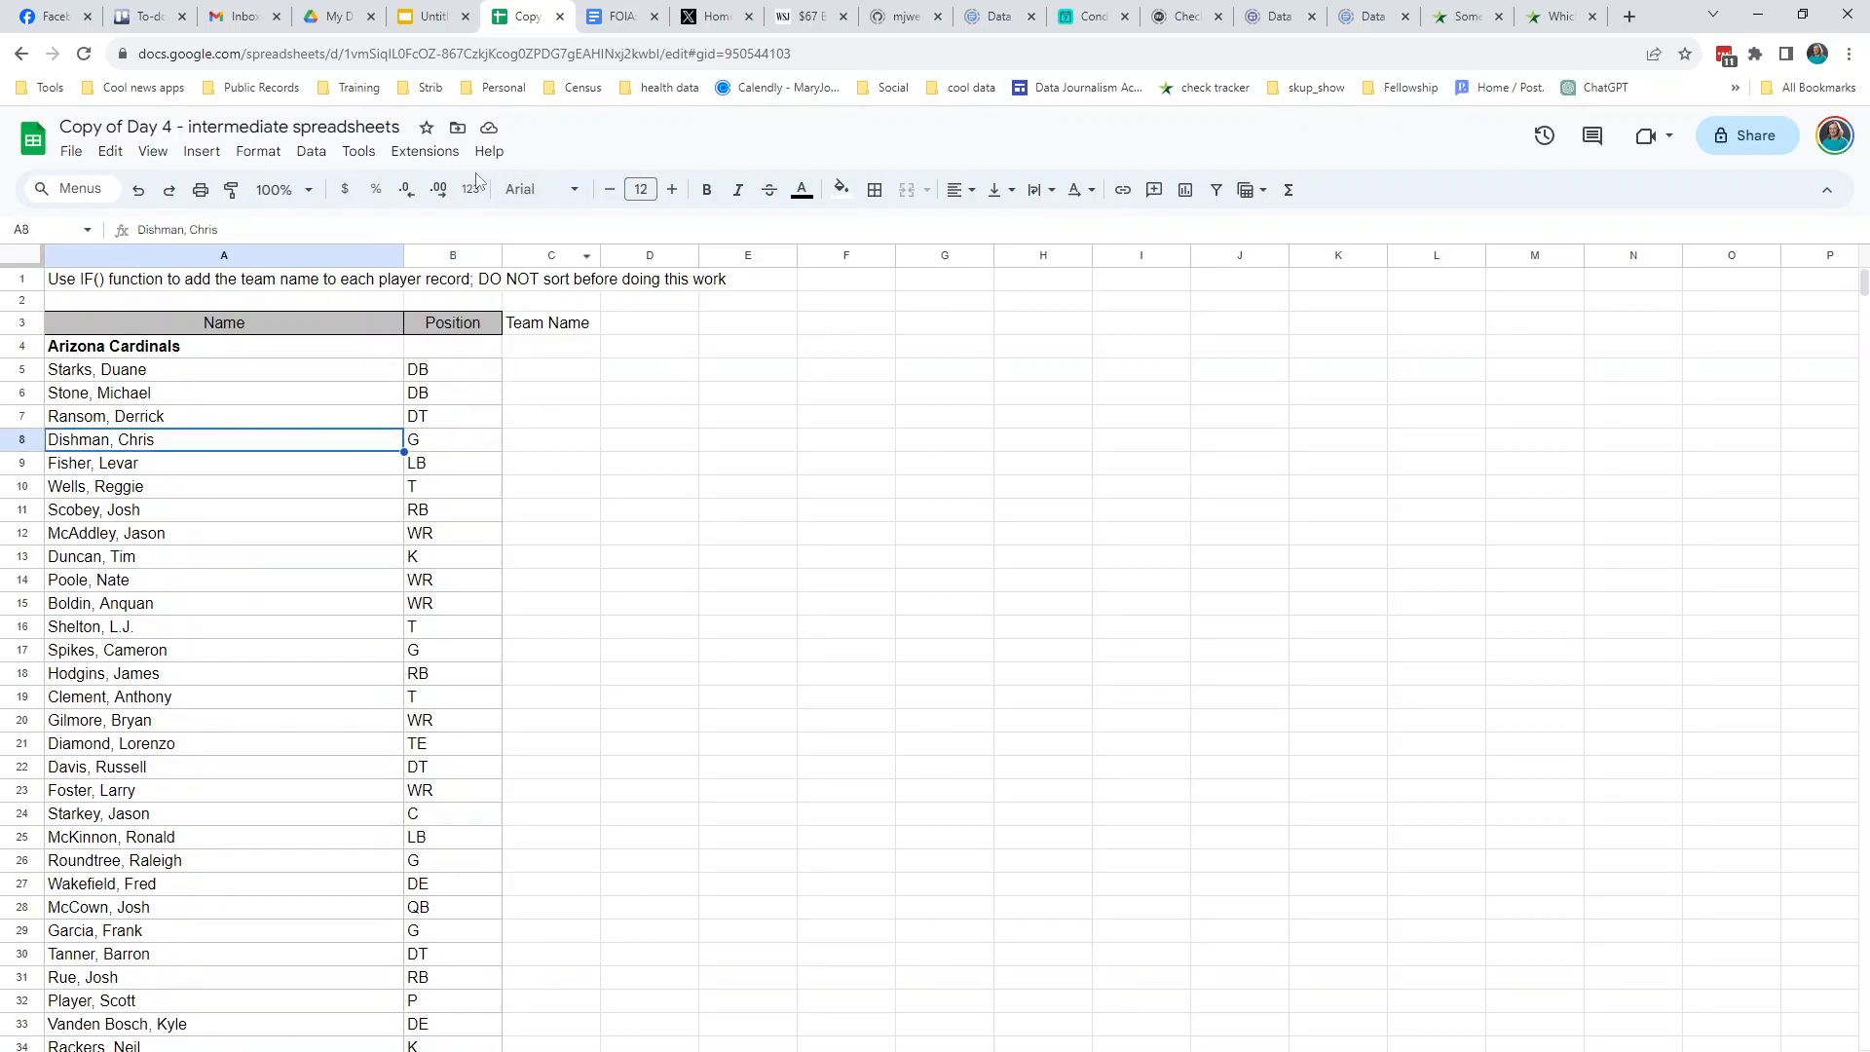
- Add a filter to the roster table and show only the rows with (Blanks) in the Position column
click(1216, 190)
click(492, 324)
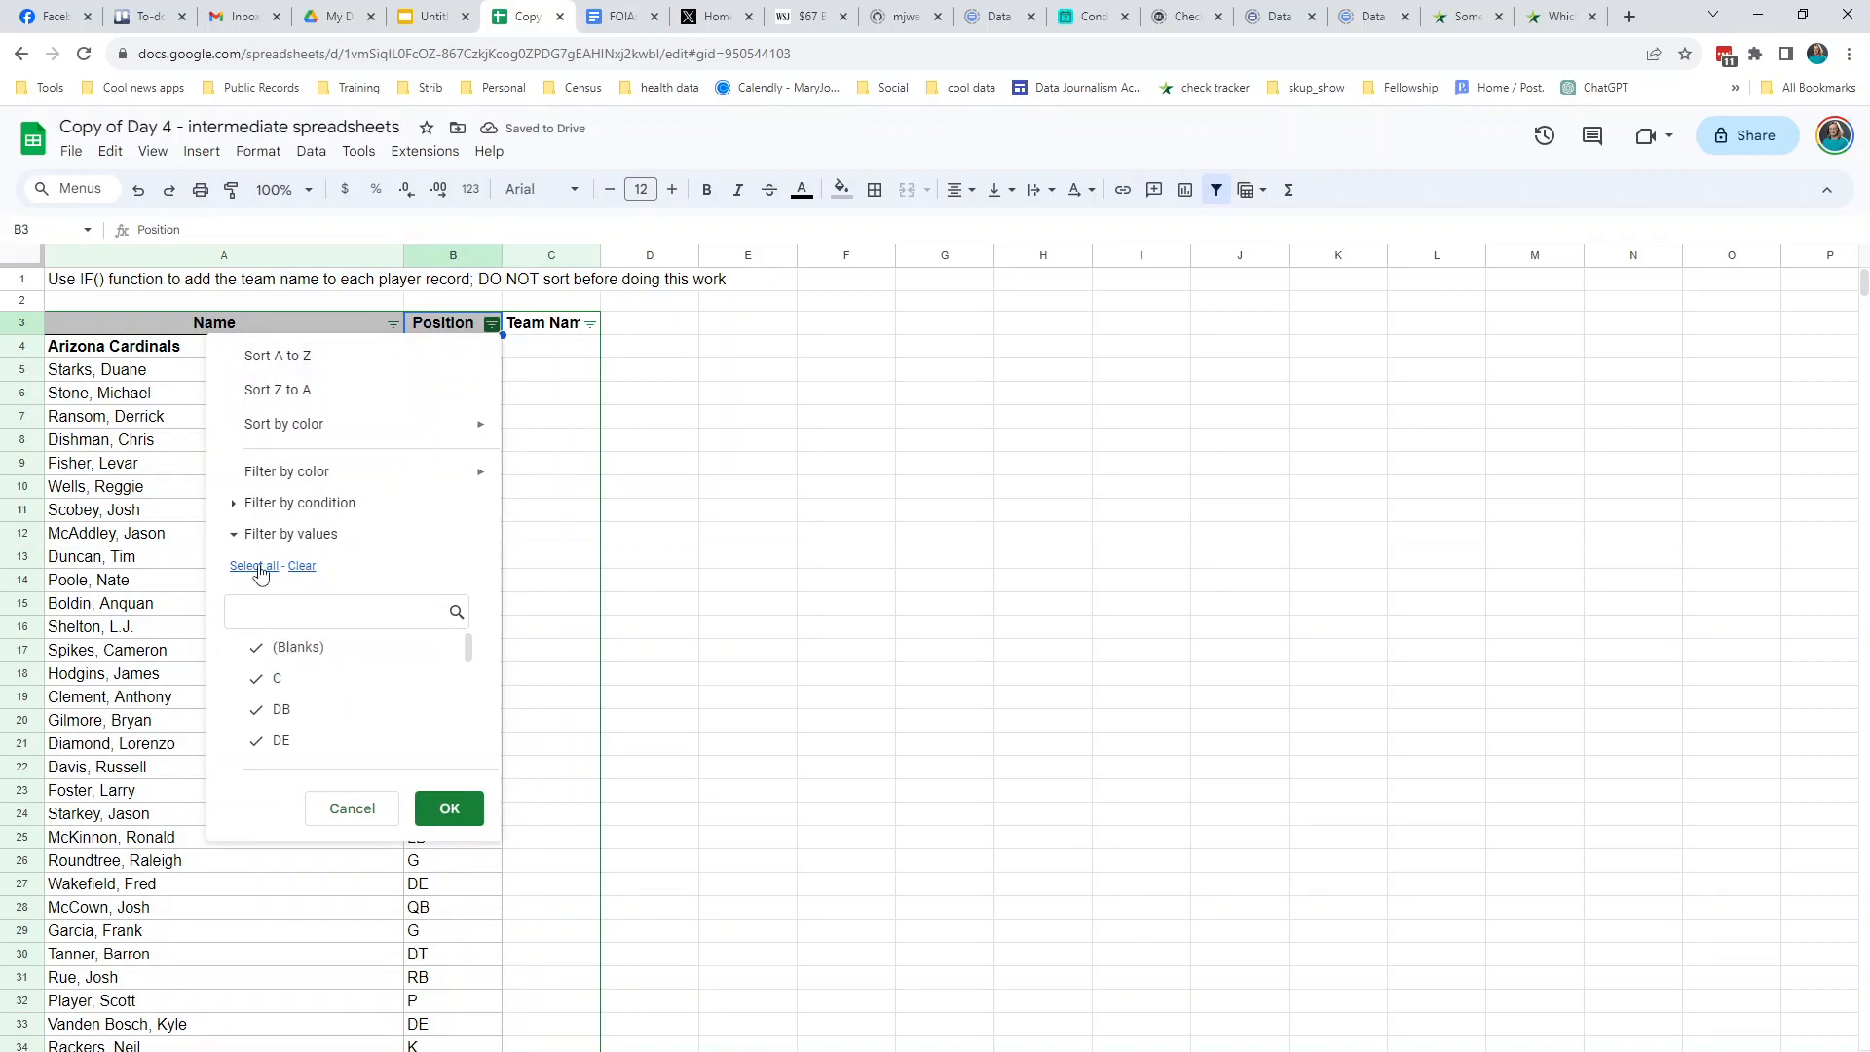
click(302, 566)
click(312, 649)
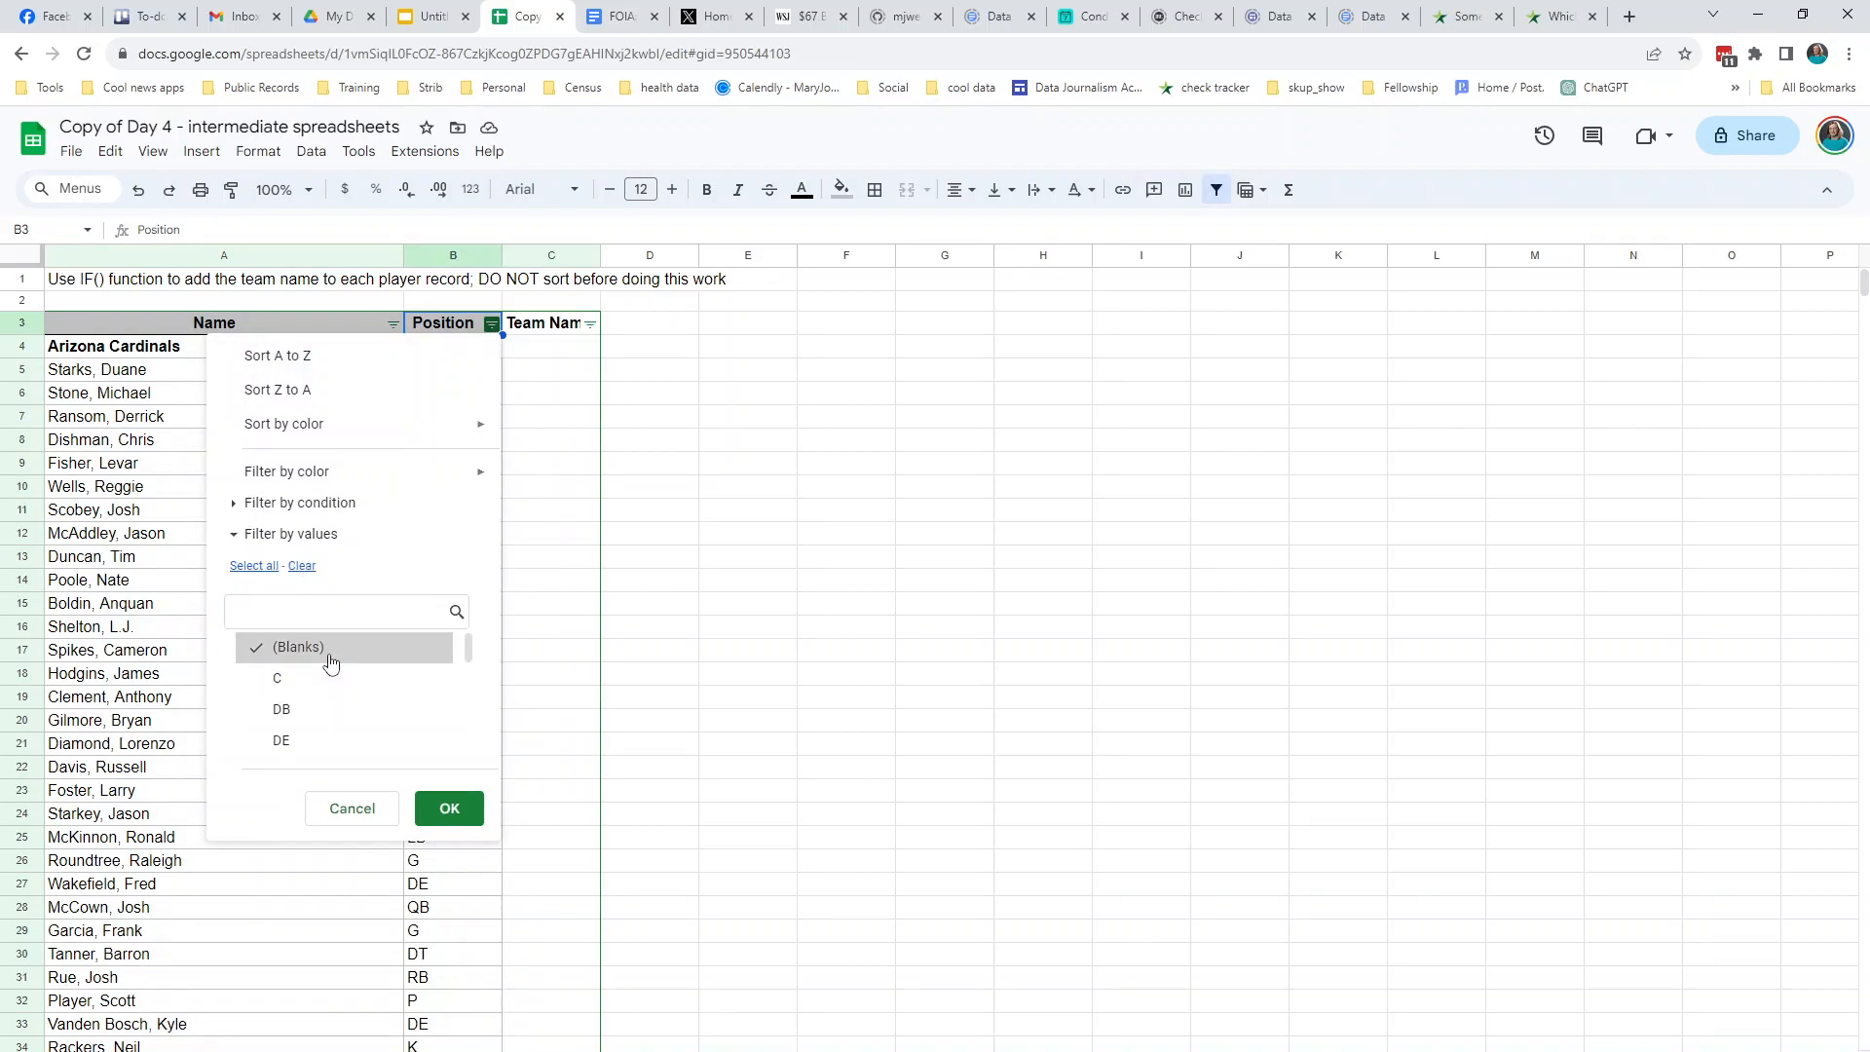
click(450, 808)
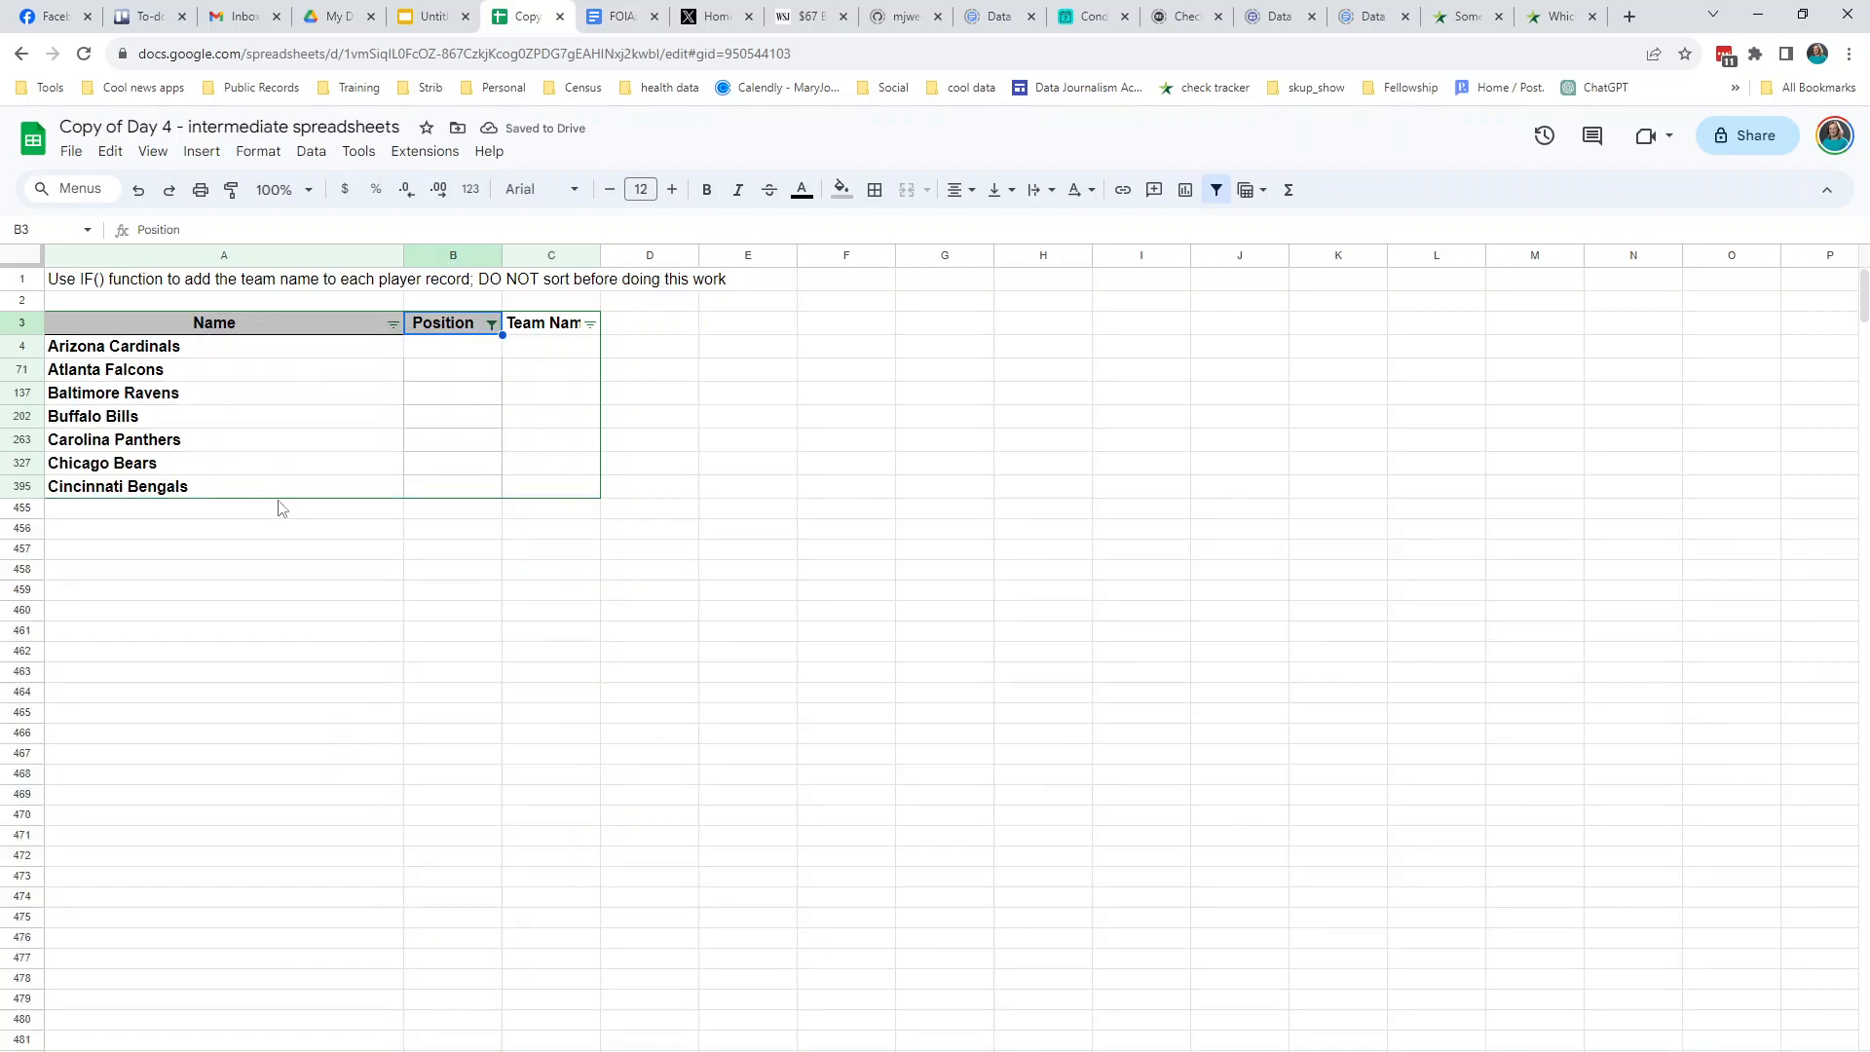
- Reset the Position filter to include all values and show every roster row again
click(491, 325)
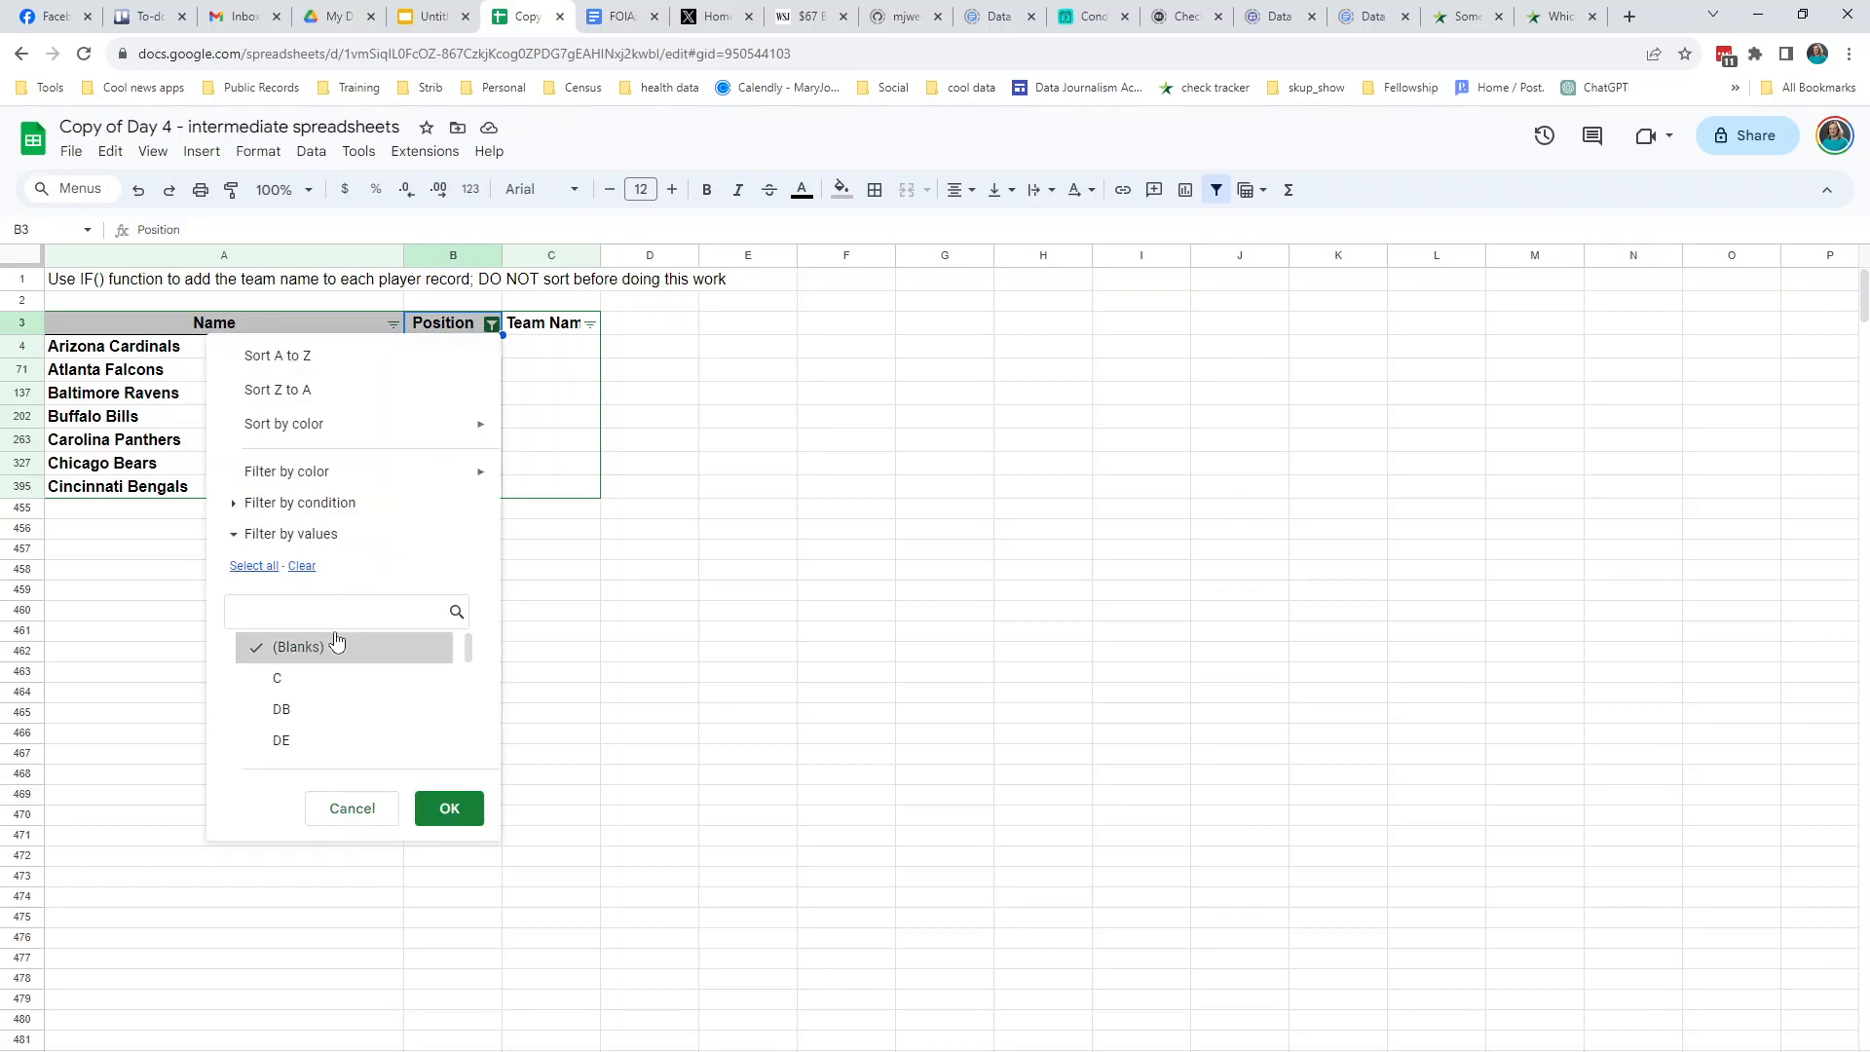
click(449, 808)
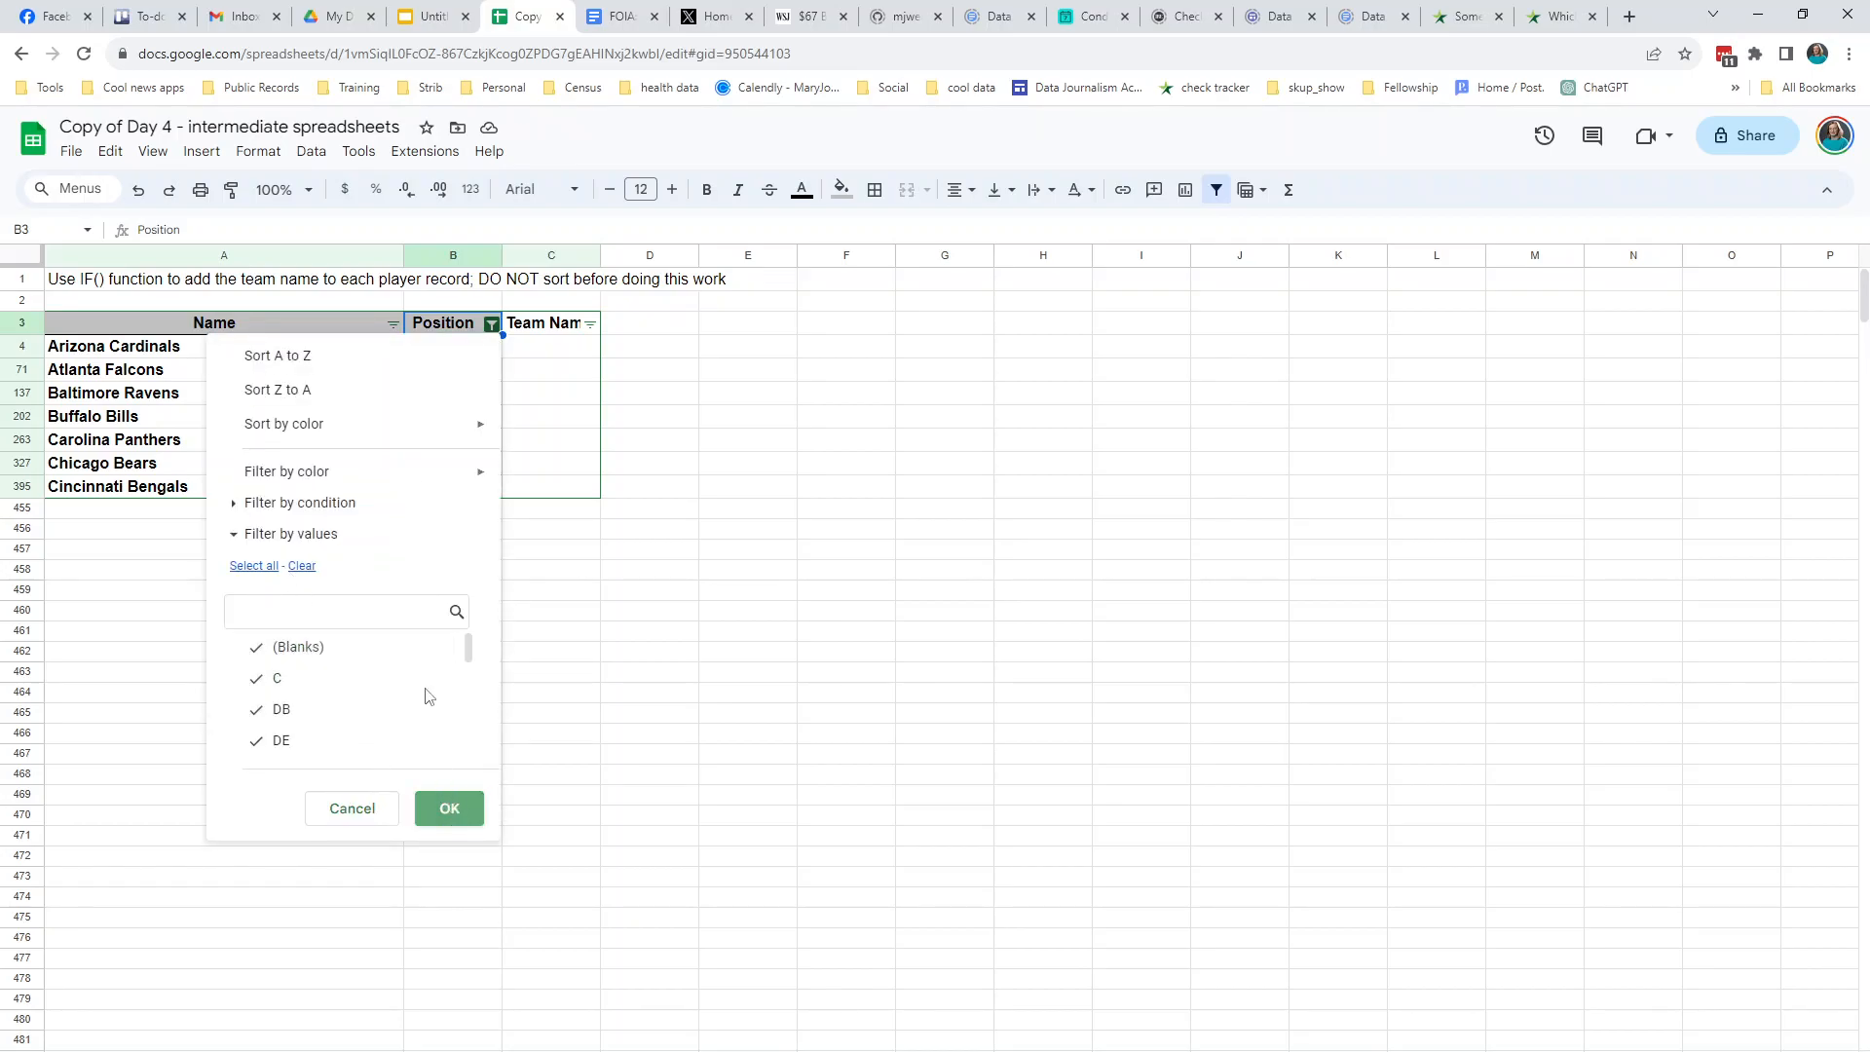
click(440, 417)
- Examine the name, Position and Team Name cells in the Arizona Cardinals heading row and the first player row
click(444, 369)
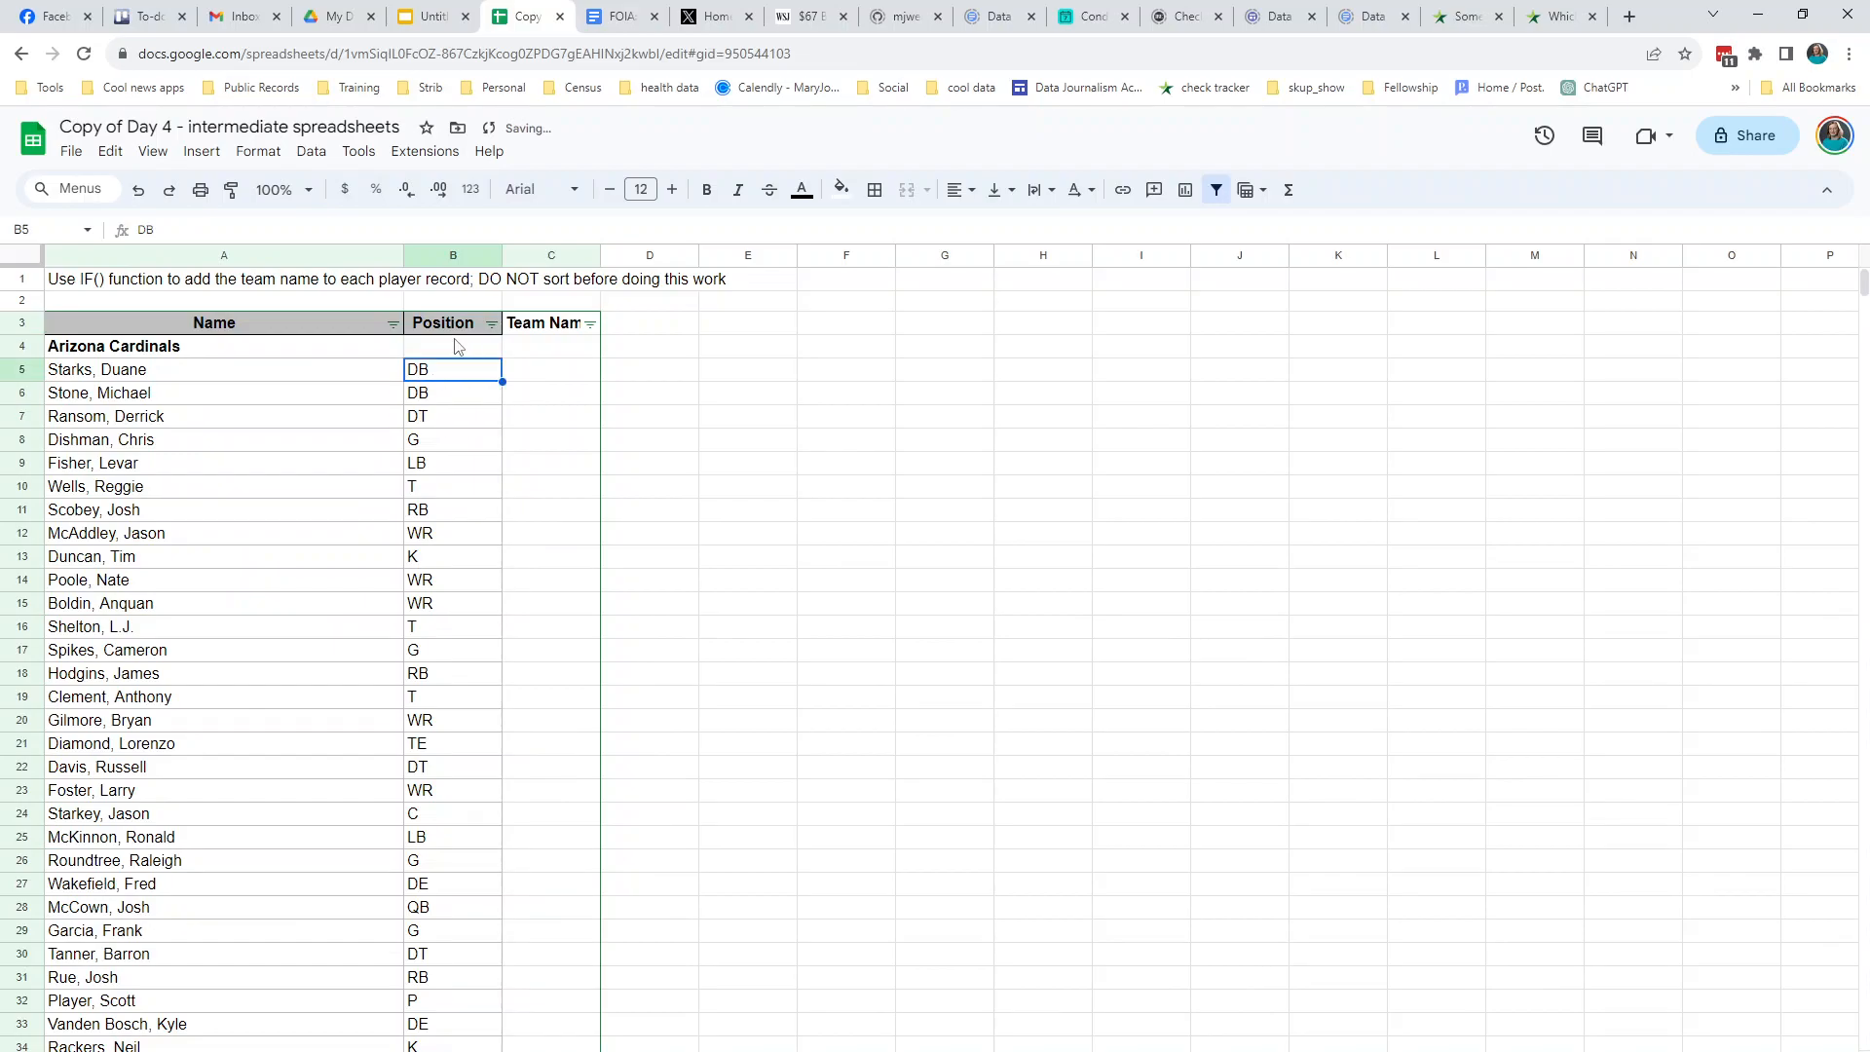
click(552, 374)
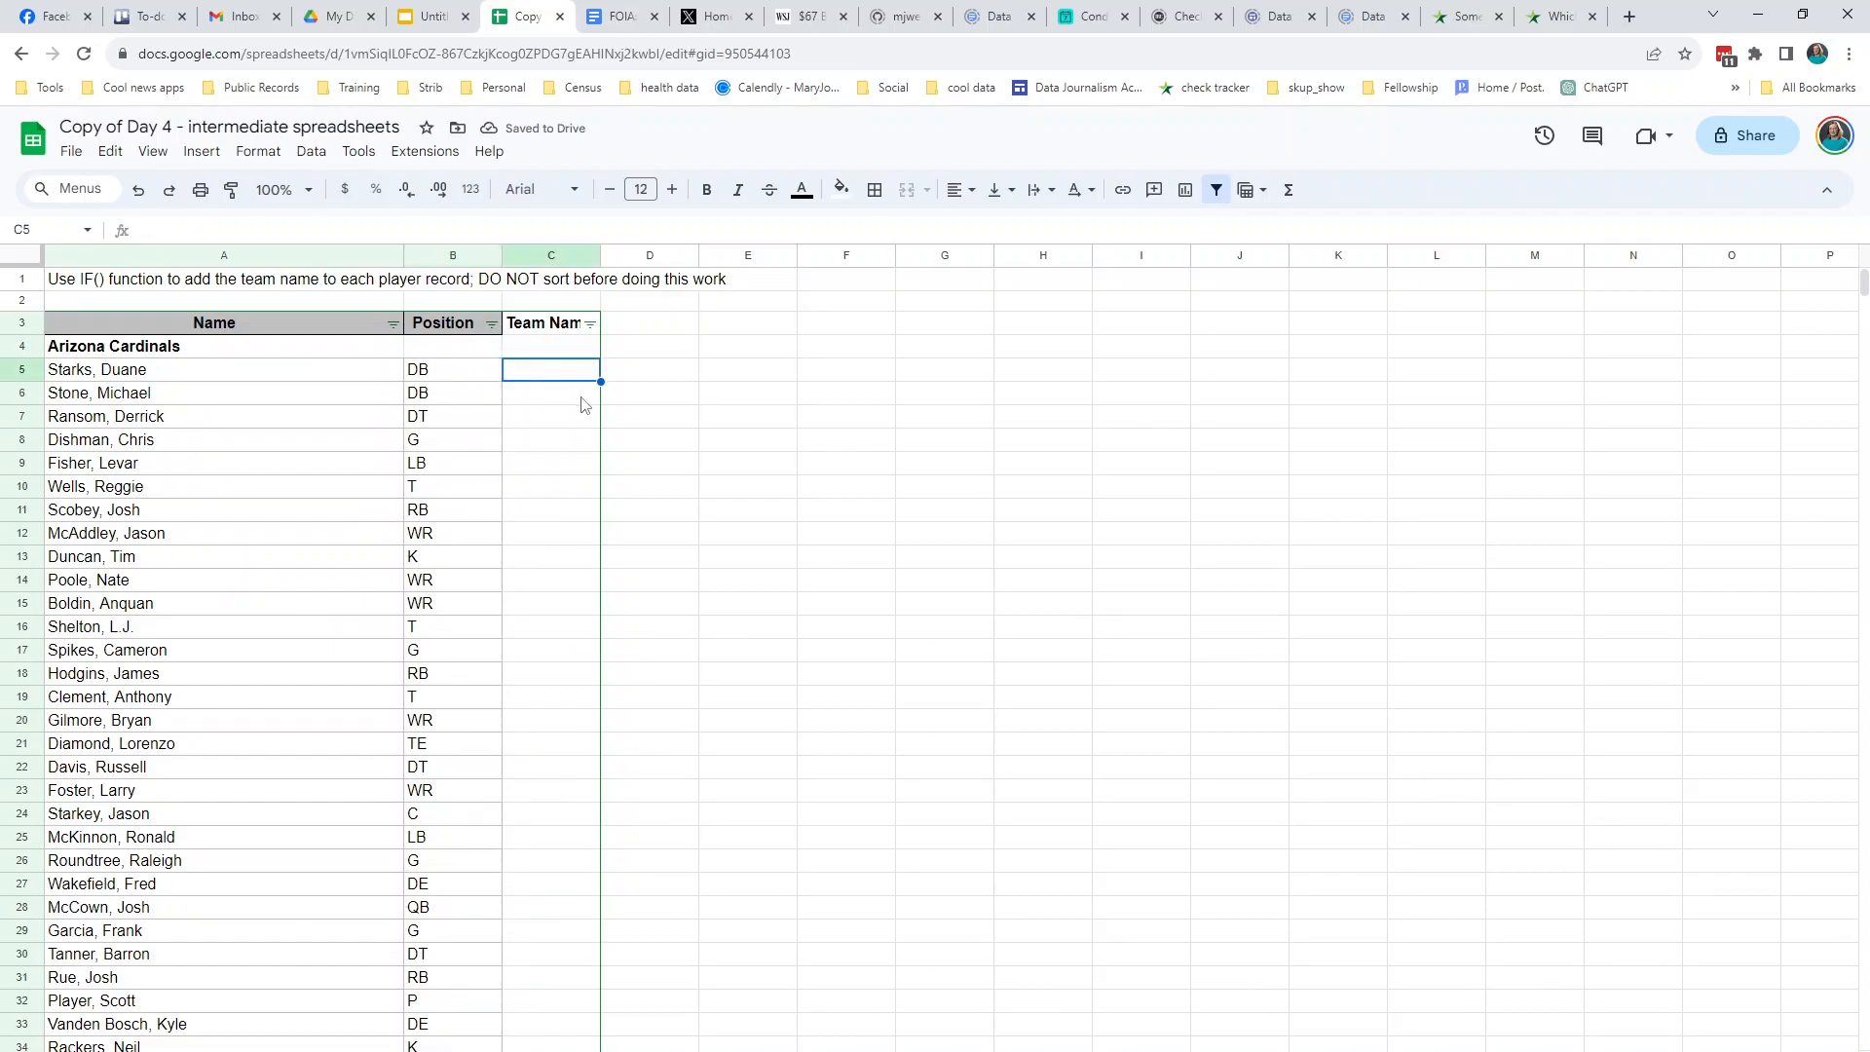
click(462, 352)
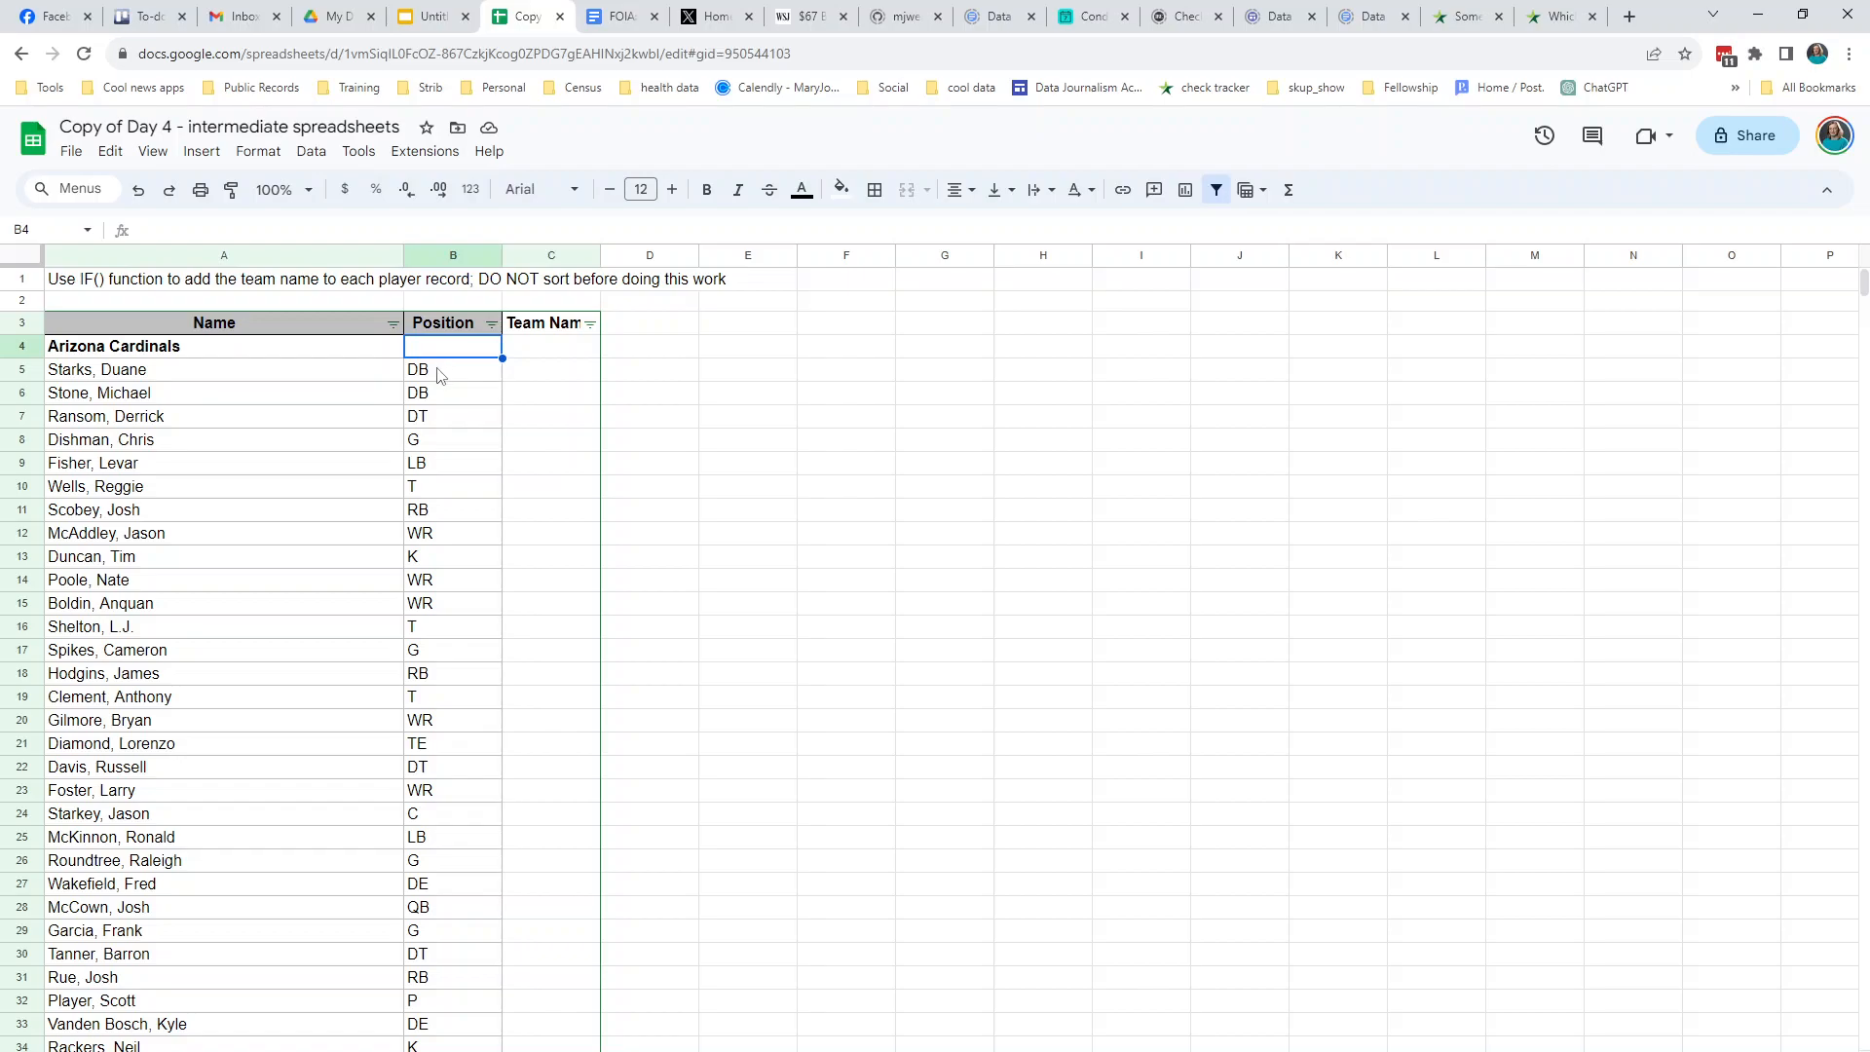
click(236, 353)
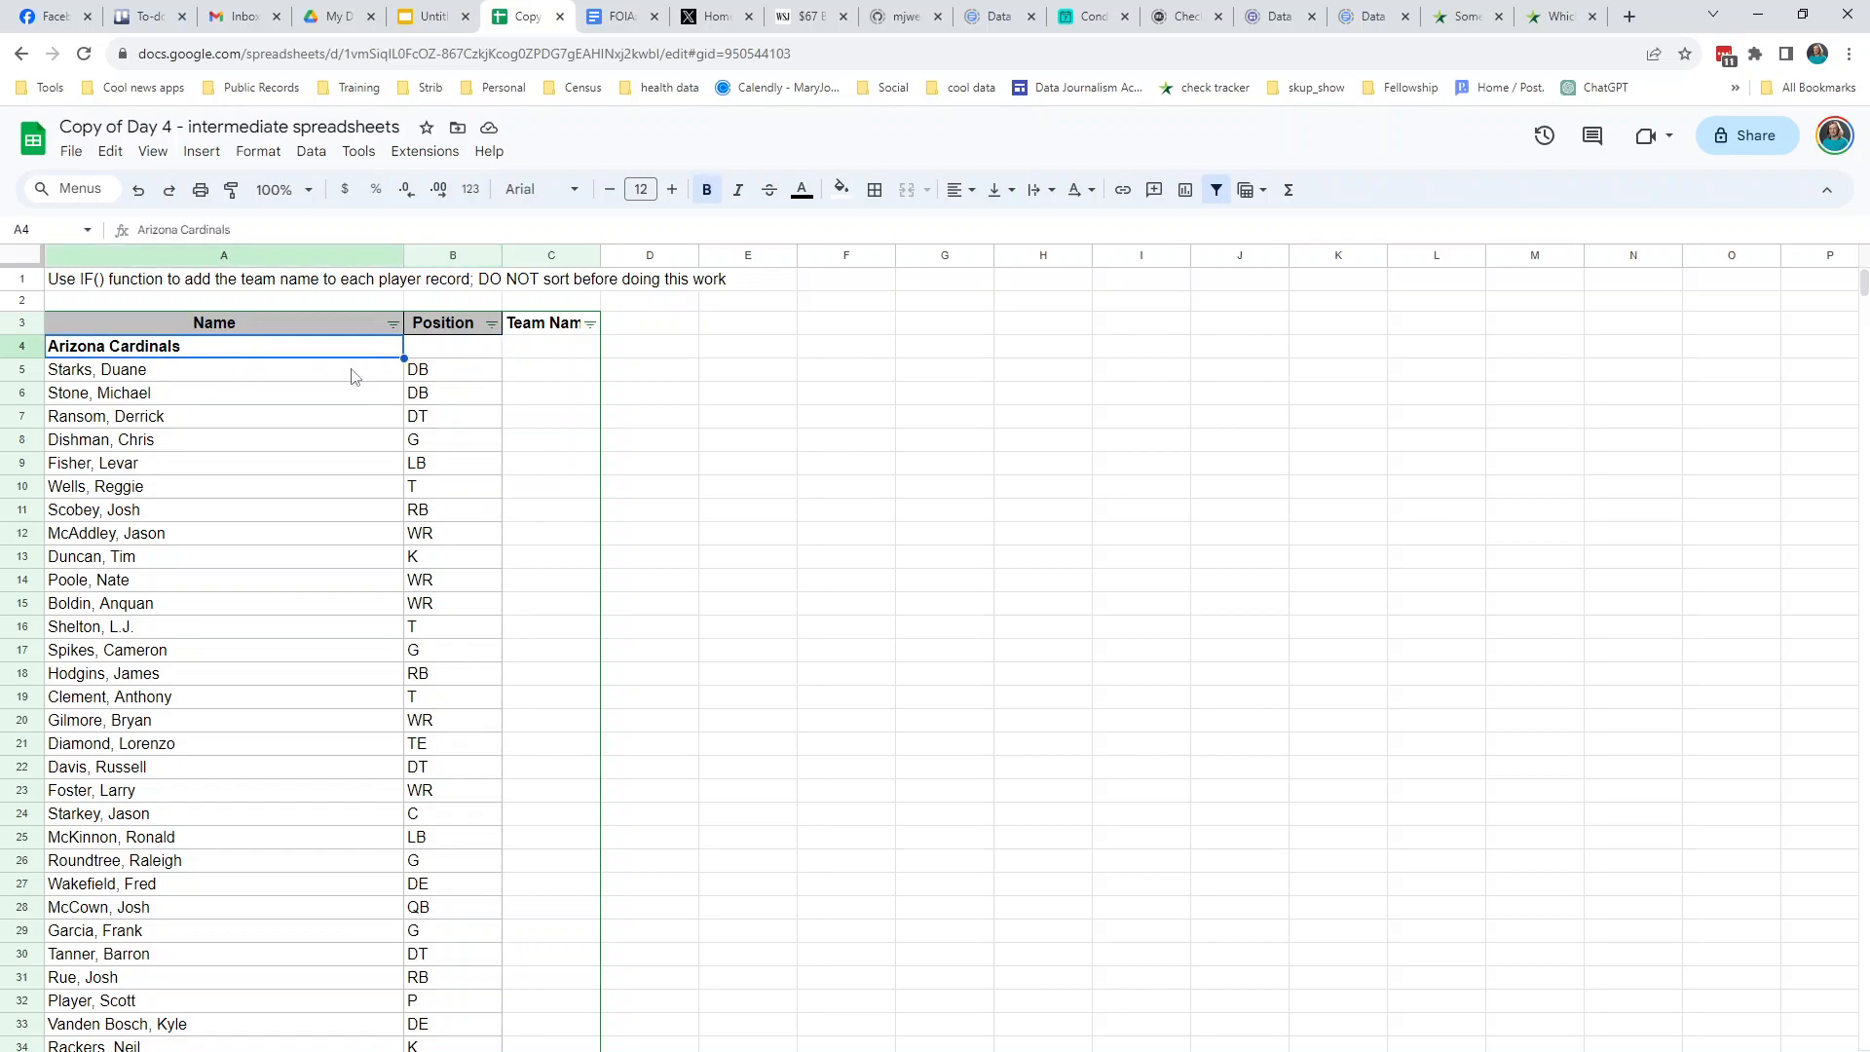
click(449, 379)
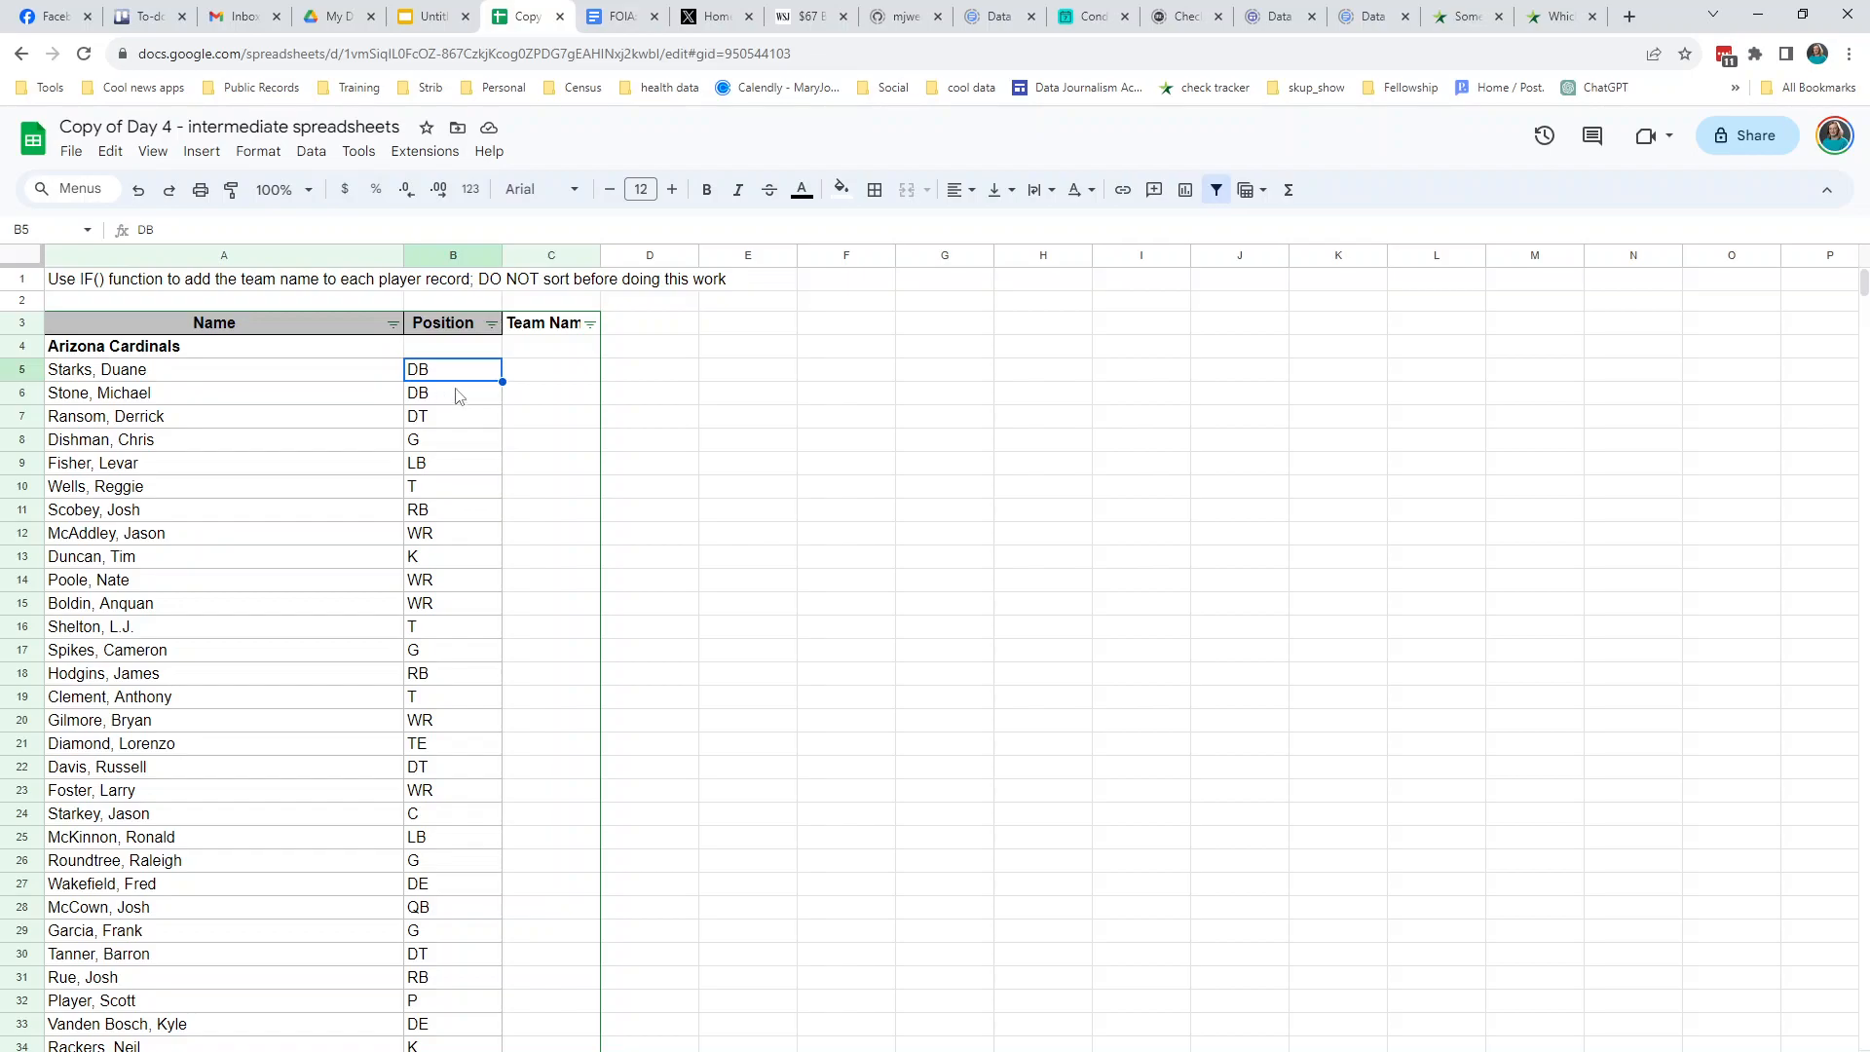
click(531, 379)
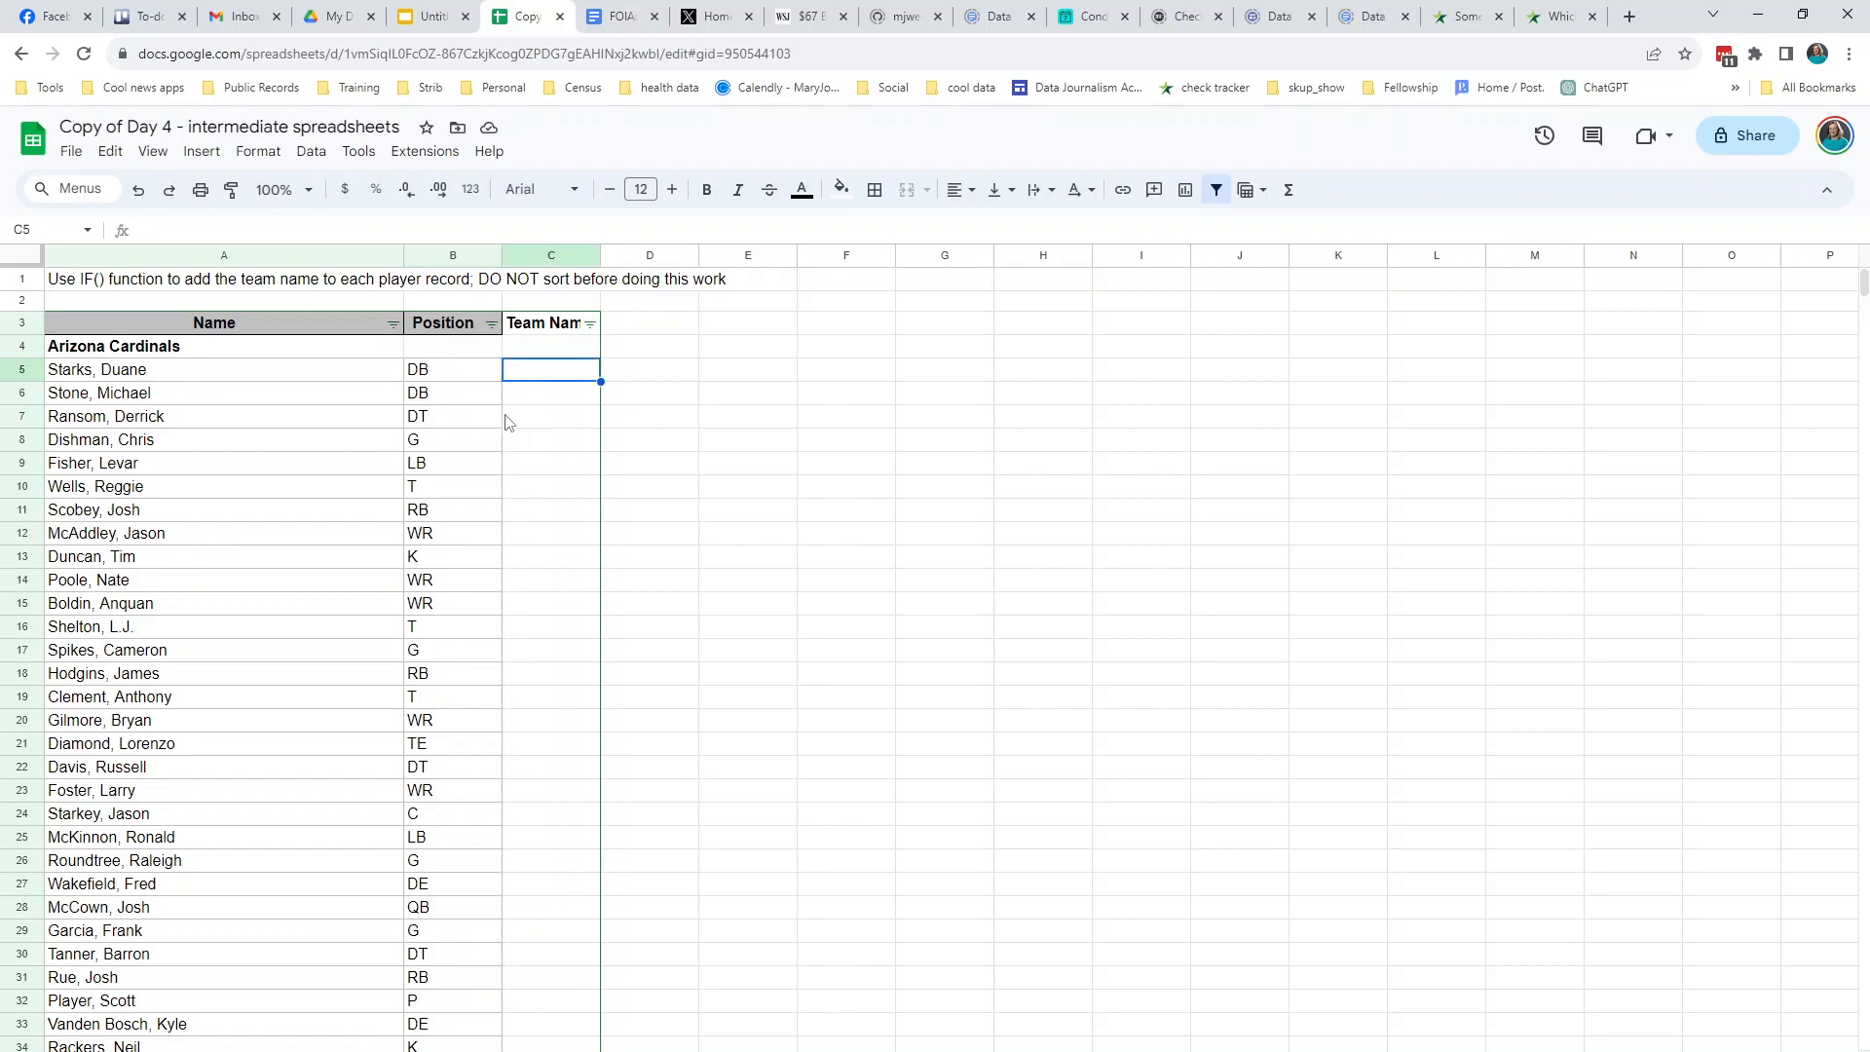
click(32, 372)
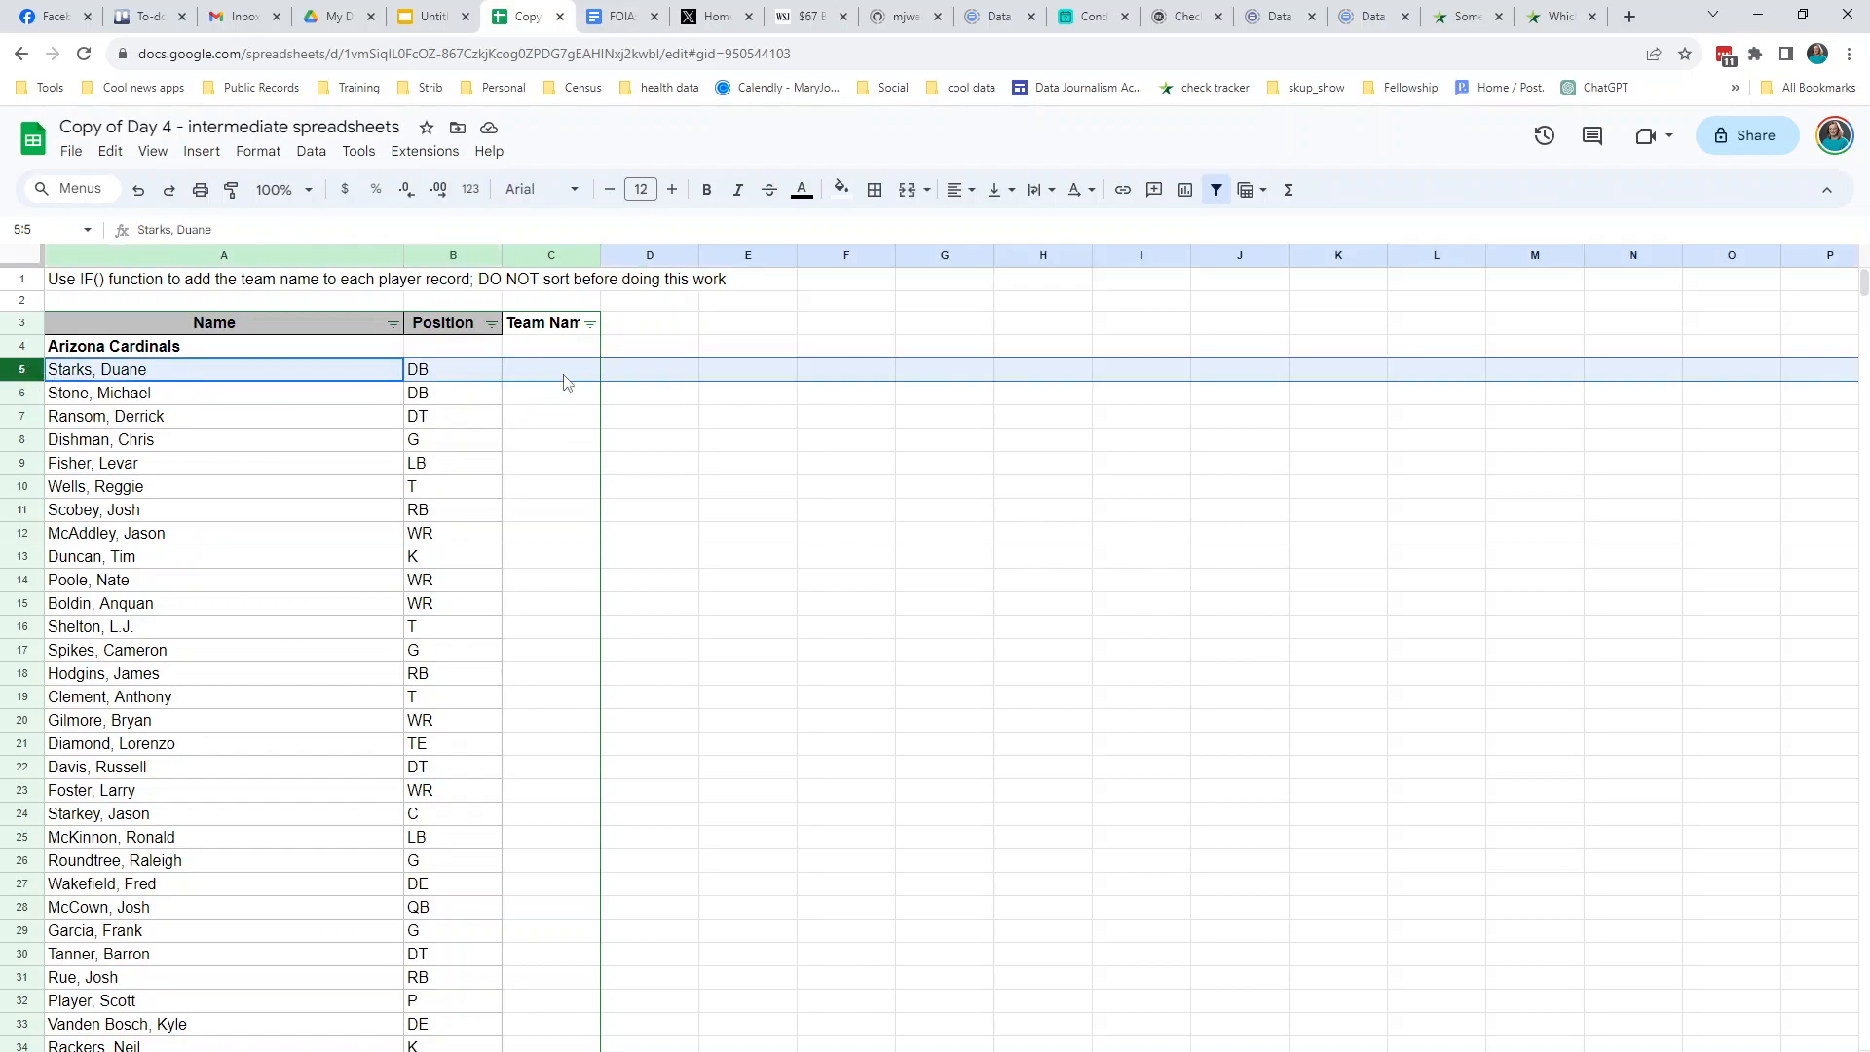
- Enter the formula =if(b4="", a4, c4) in Team Name cell C5 for the first Arizona Cardinals player
click(561, 376)
text(=)
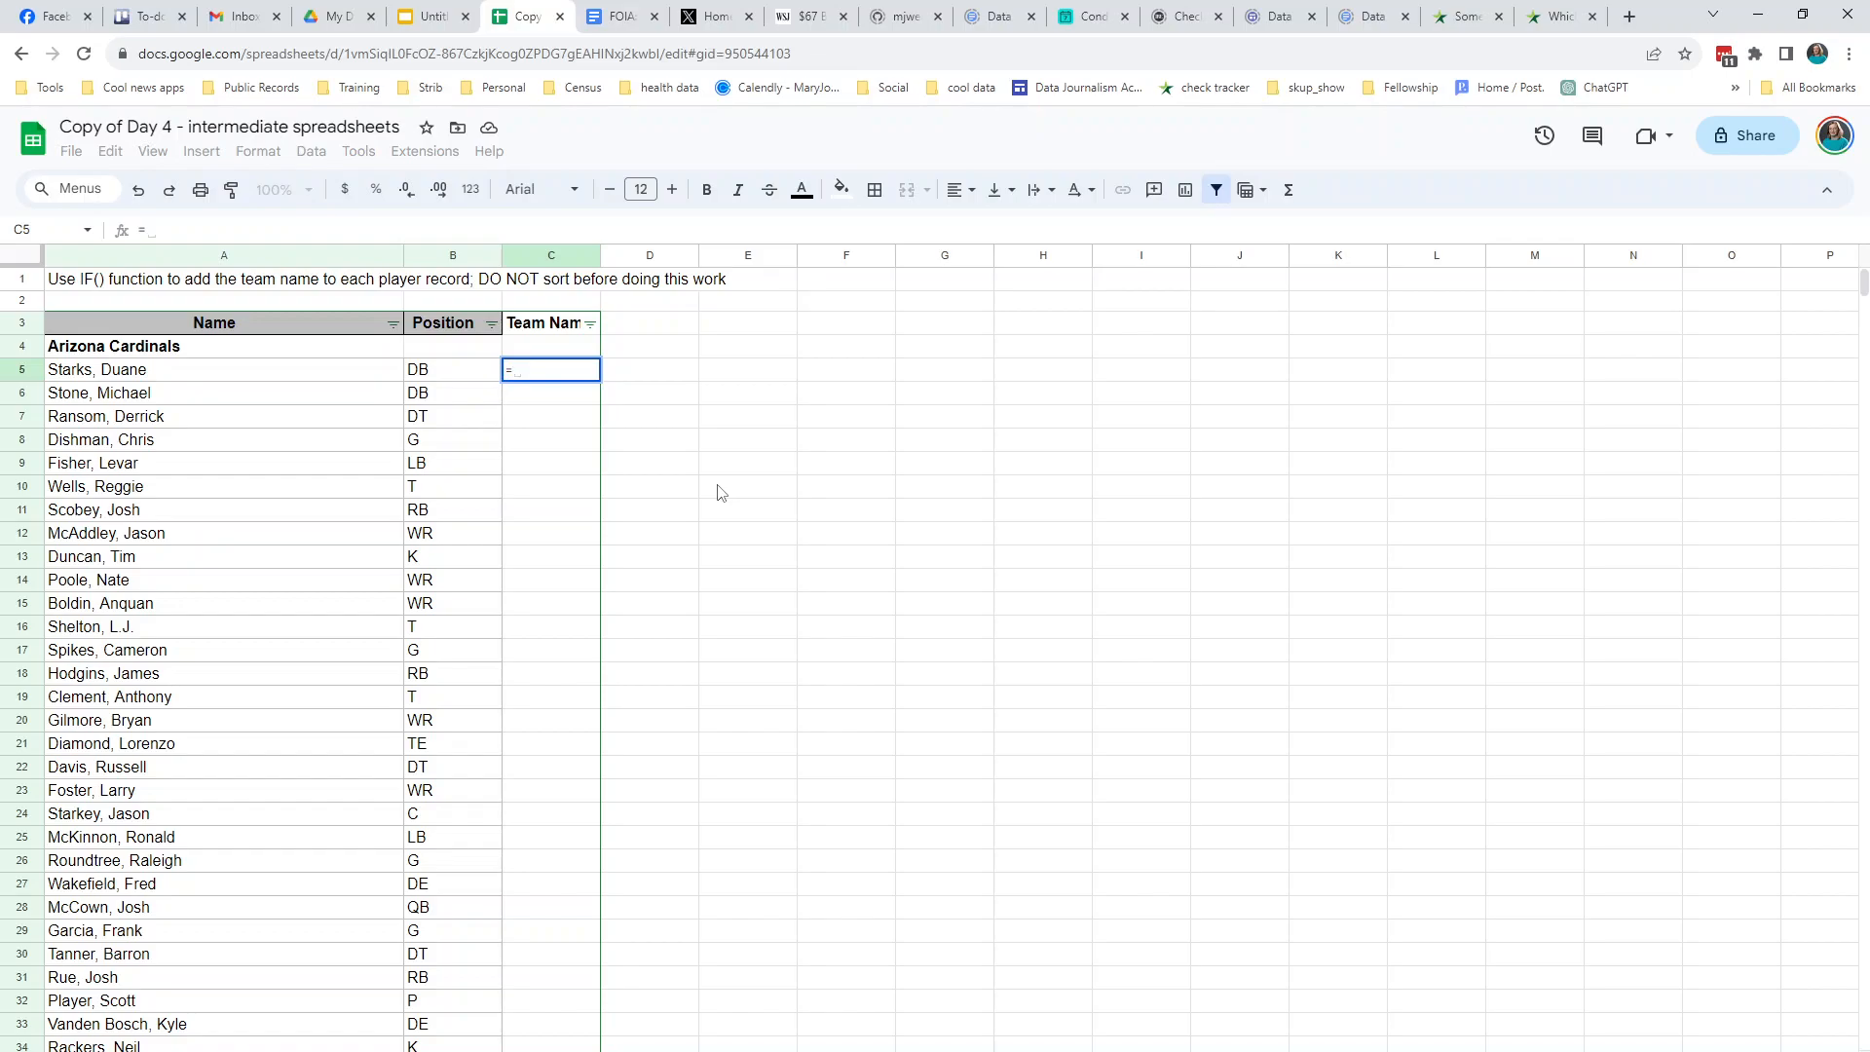
text(i)
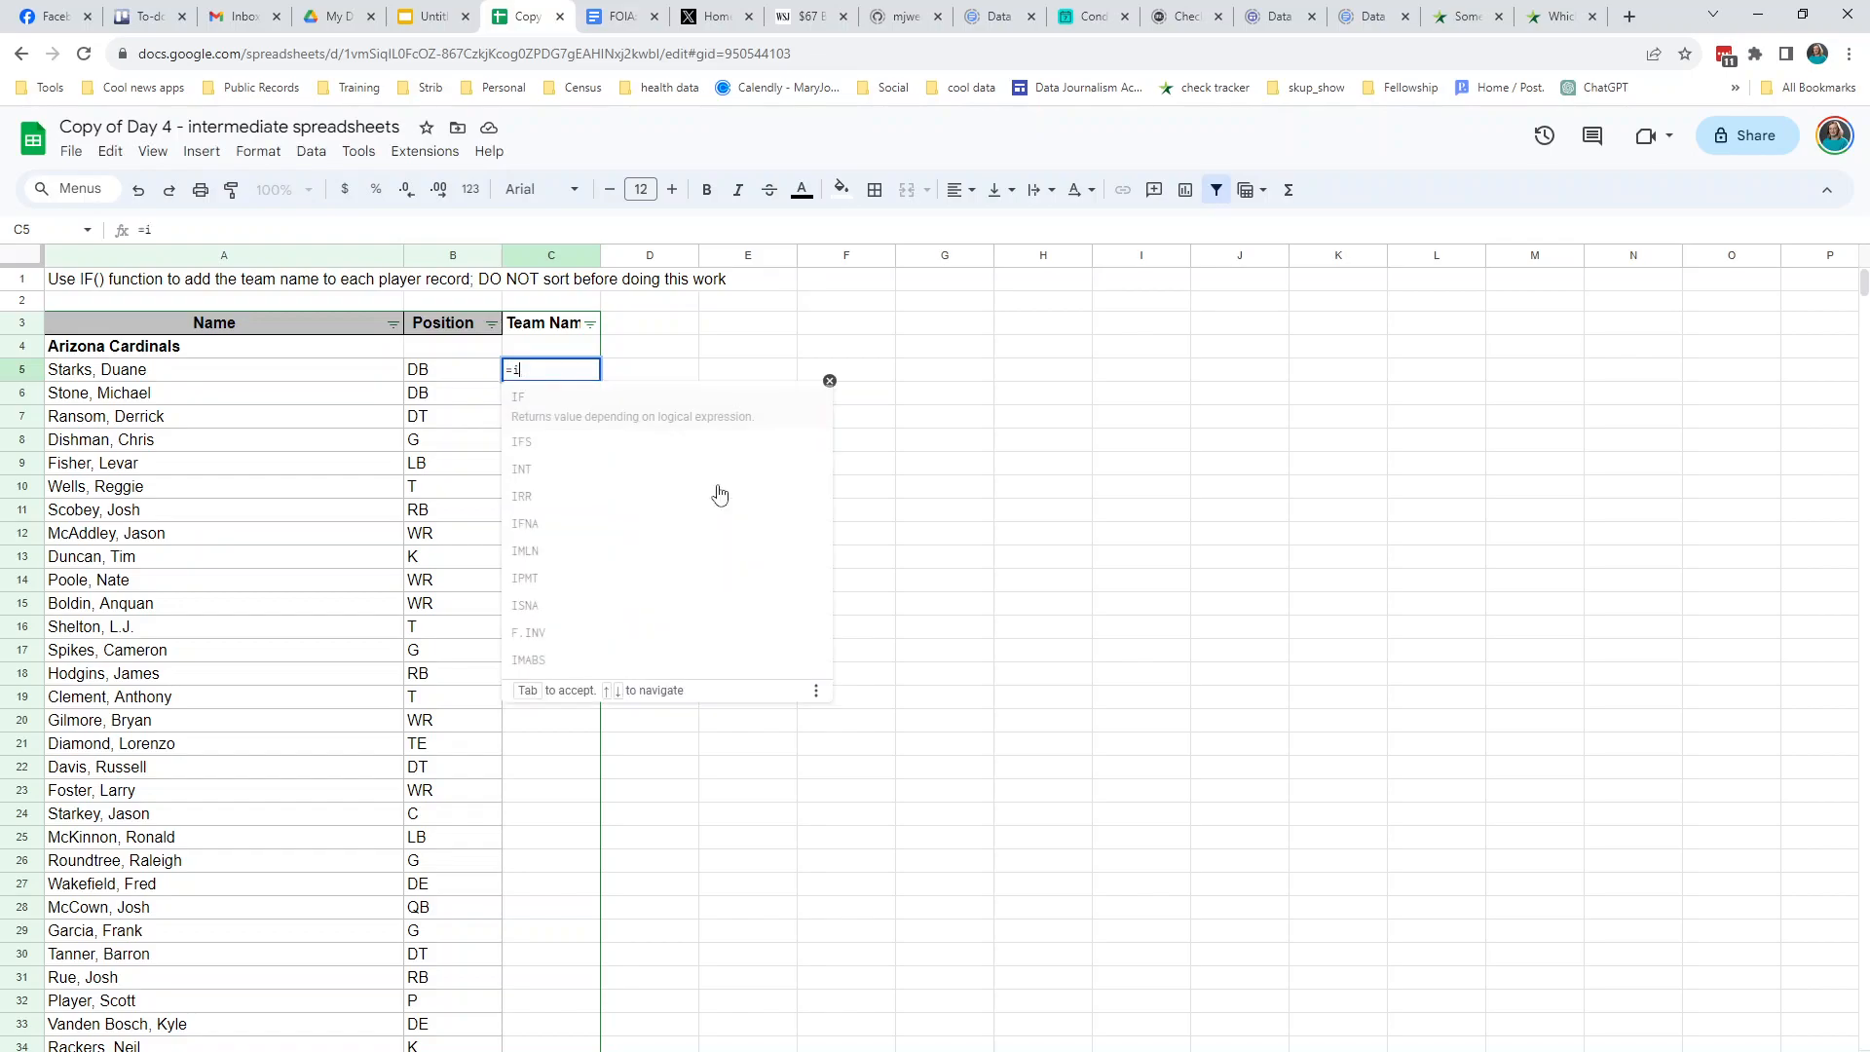
text(f(b)
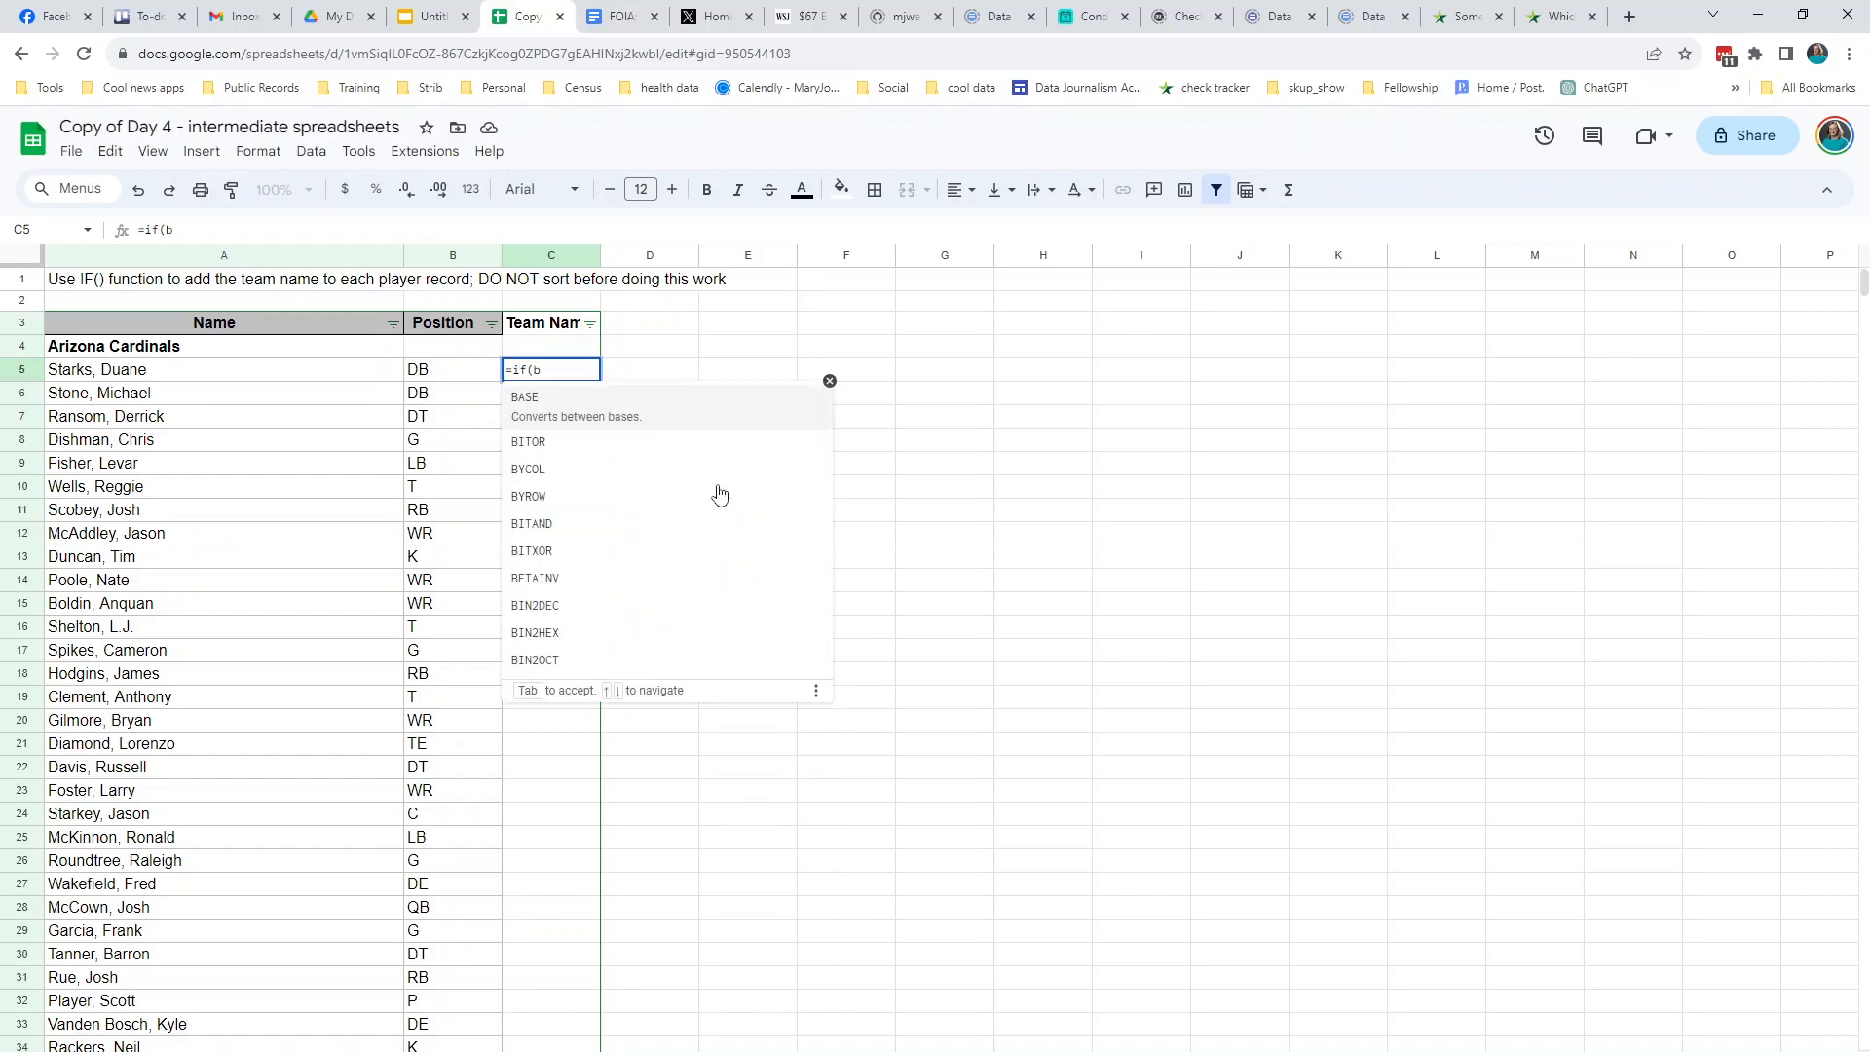
text(4)
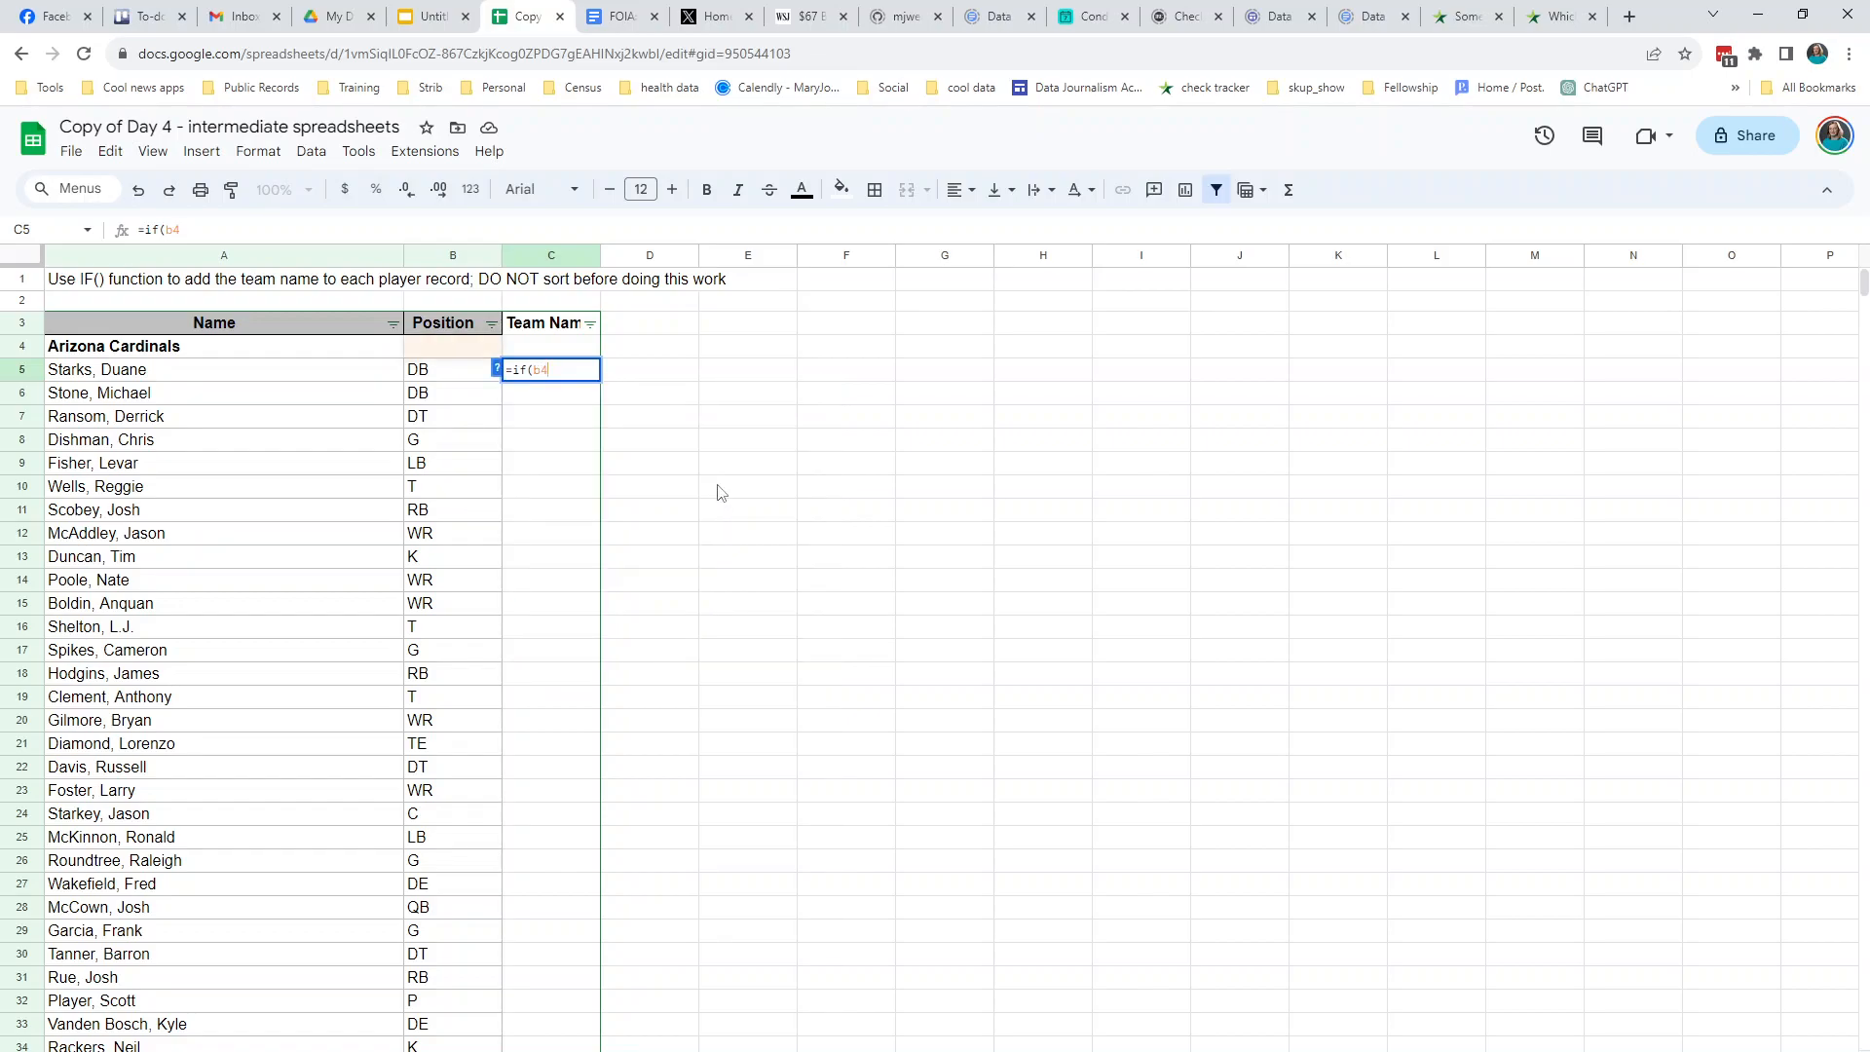
text(="", )
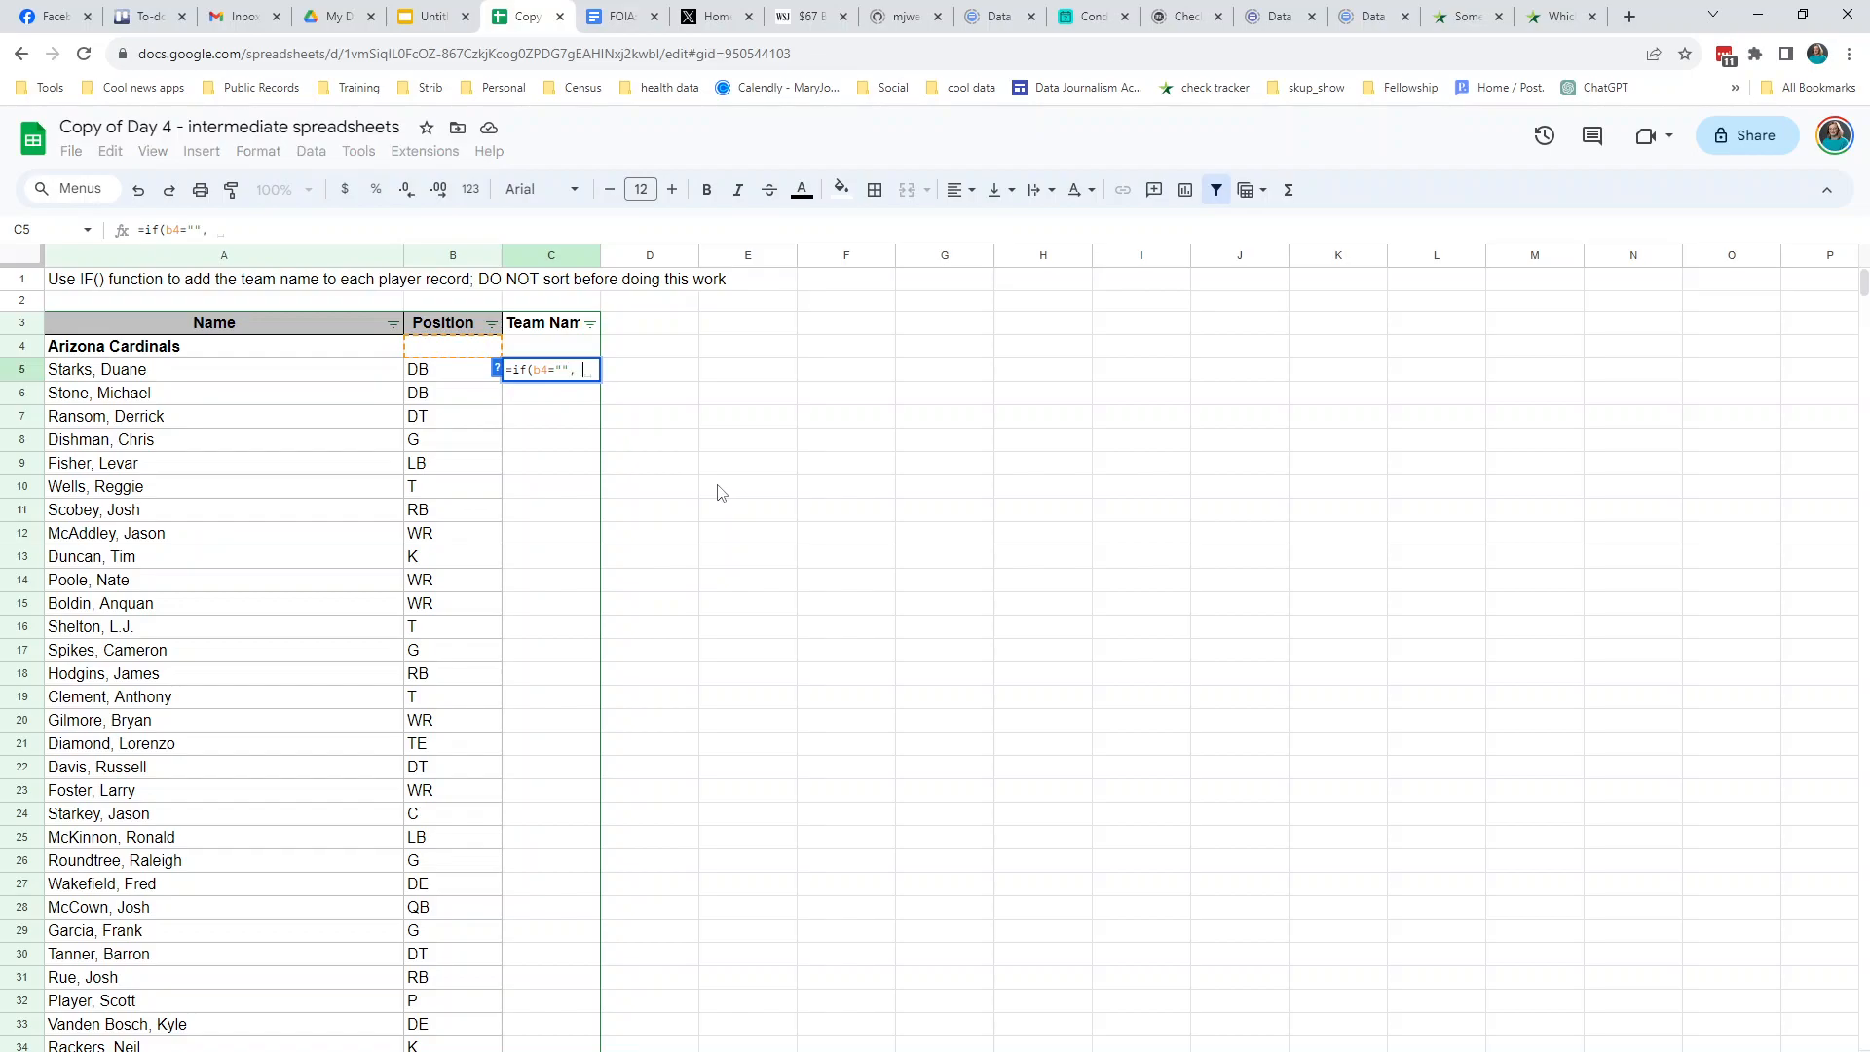
text(a4)
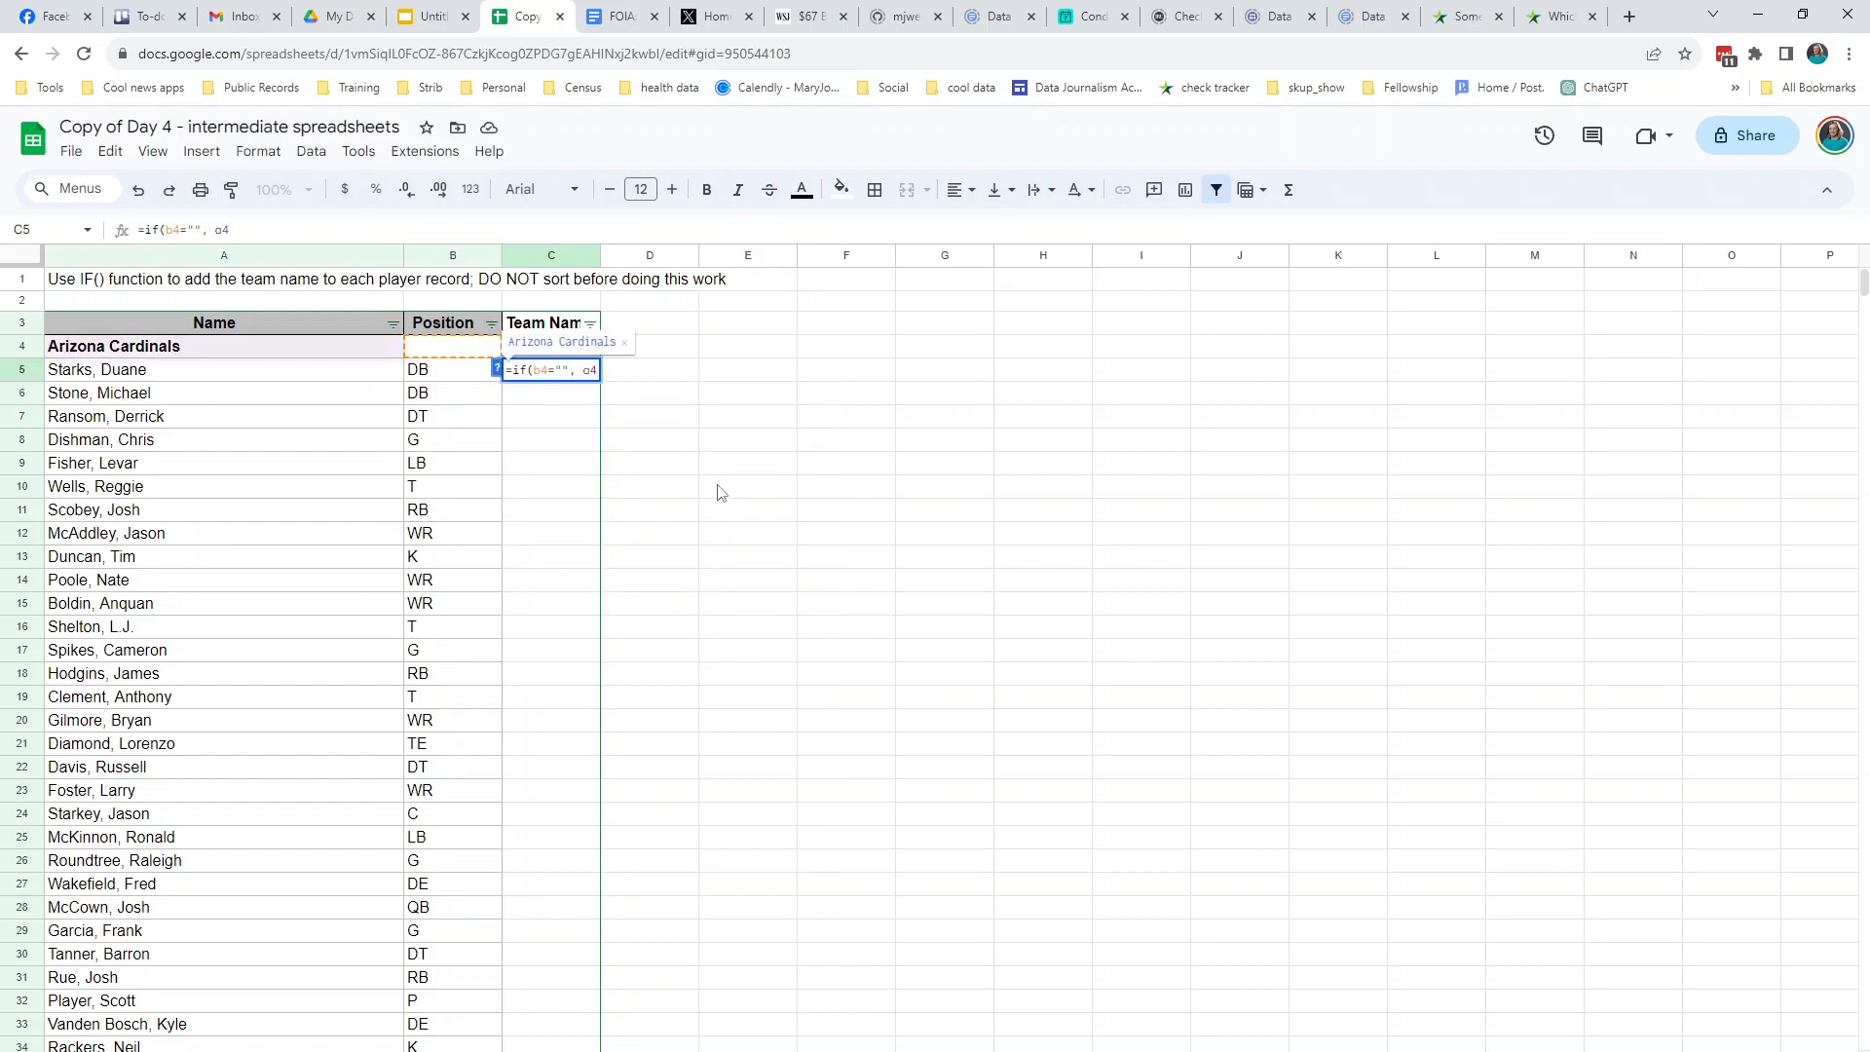
text(, )
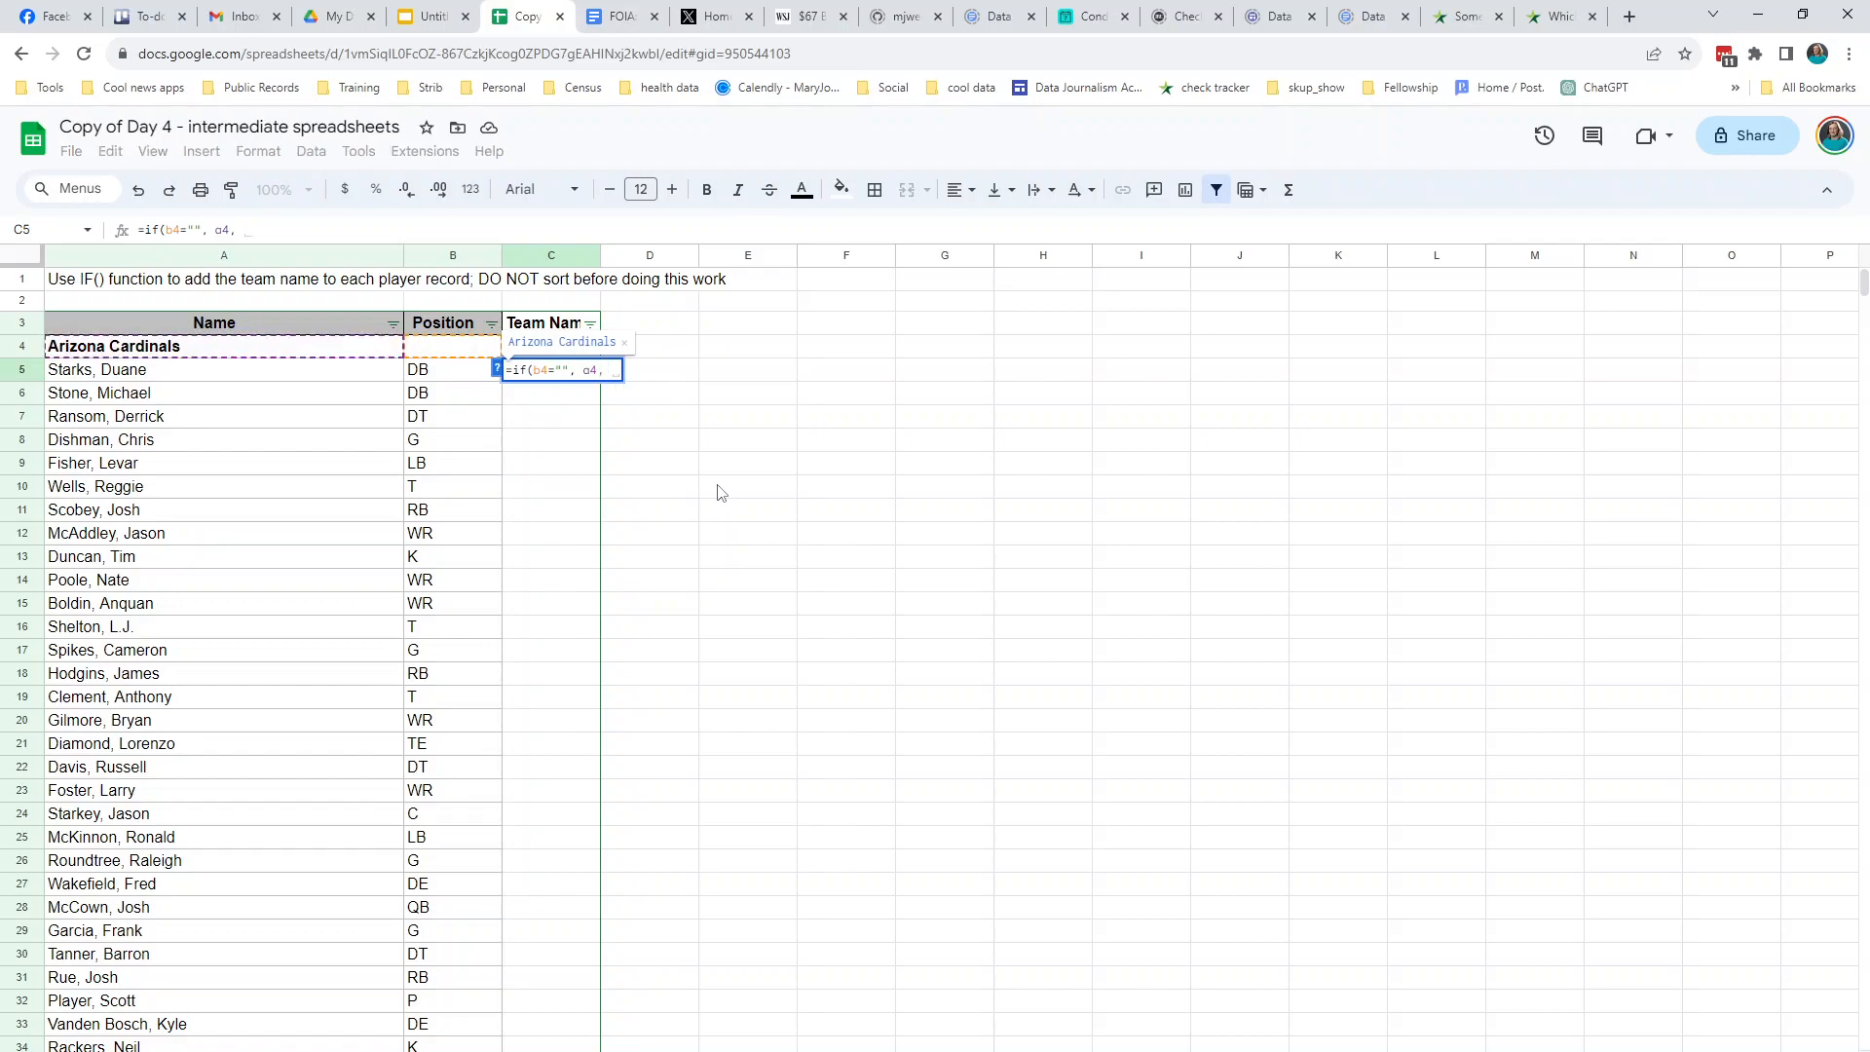
text(c4))
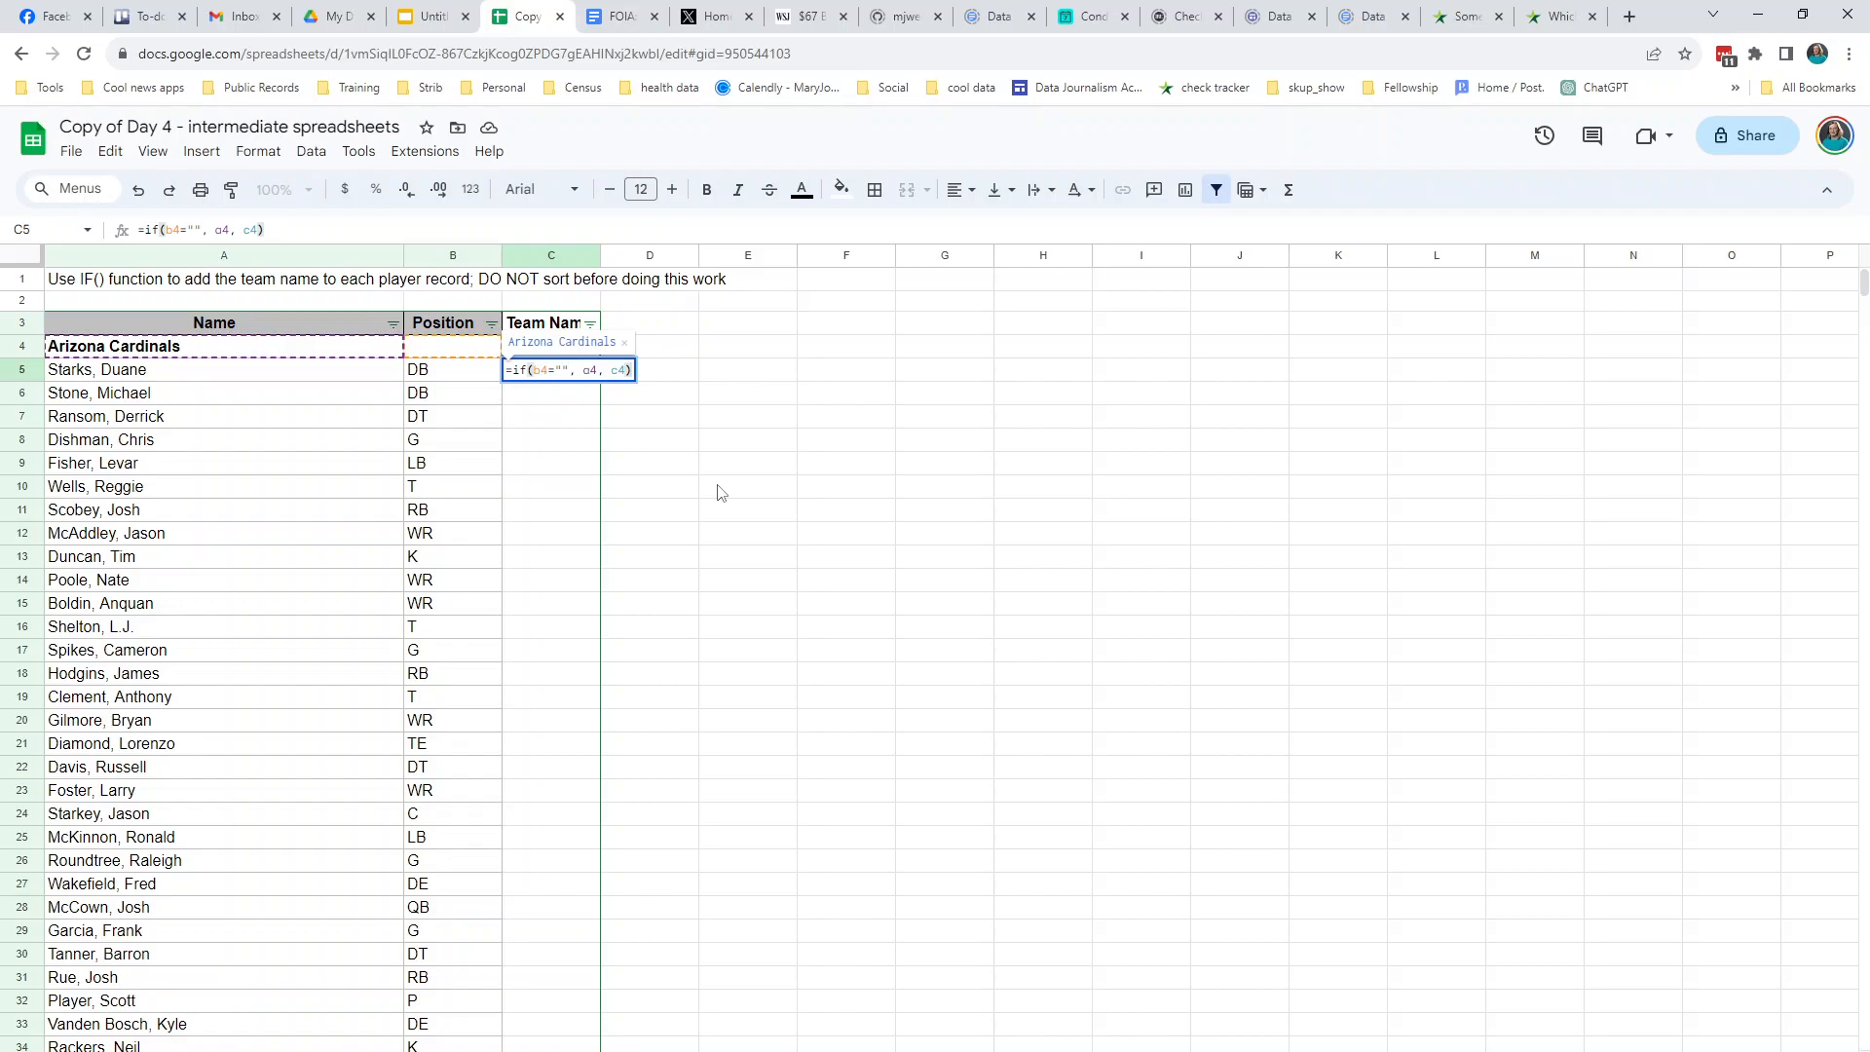
key(Return)
click(655, 517)
- Fill the C5 team-name formula down to C6 and check its shifted cell references
click(552, 371)
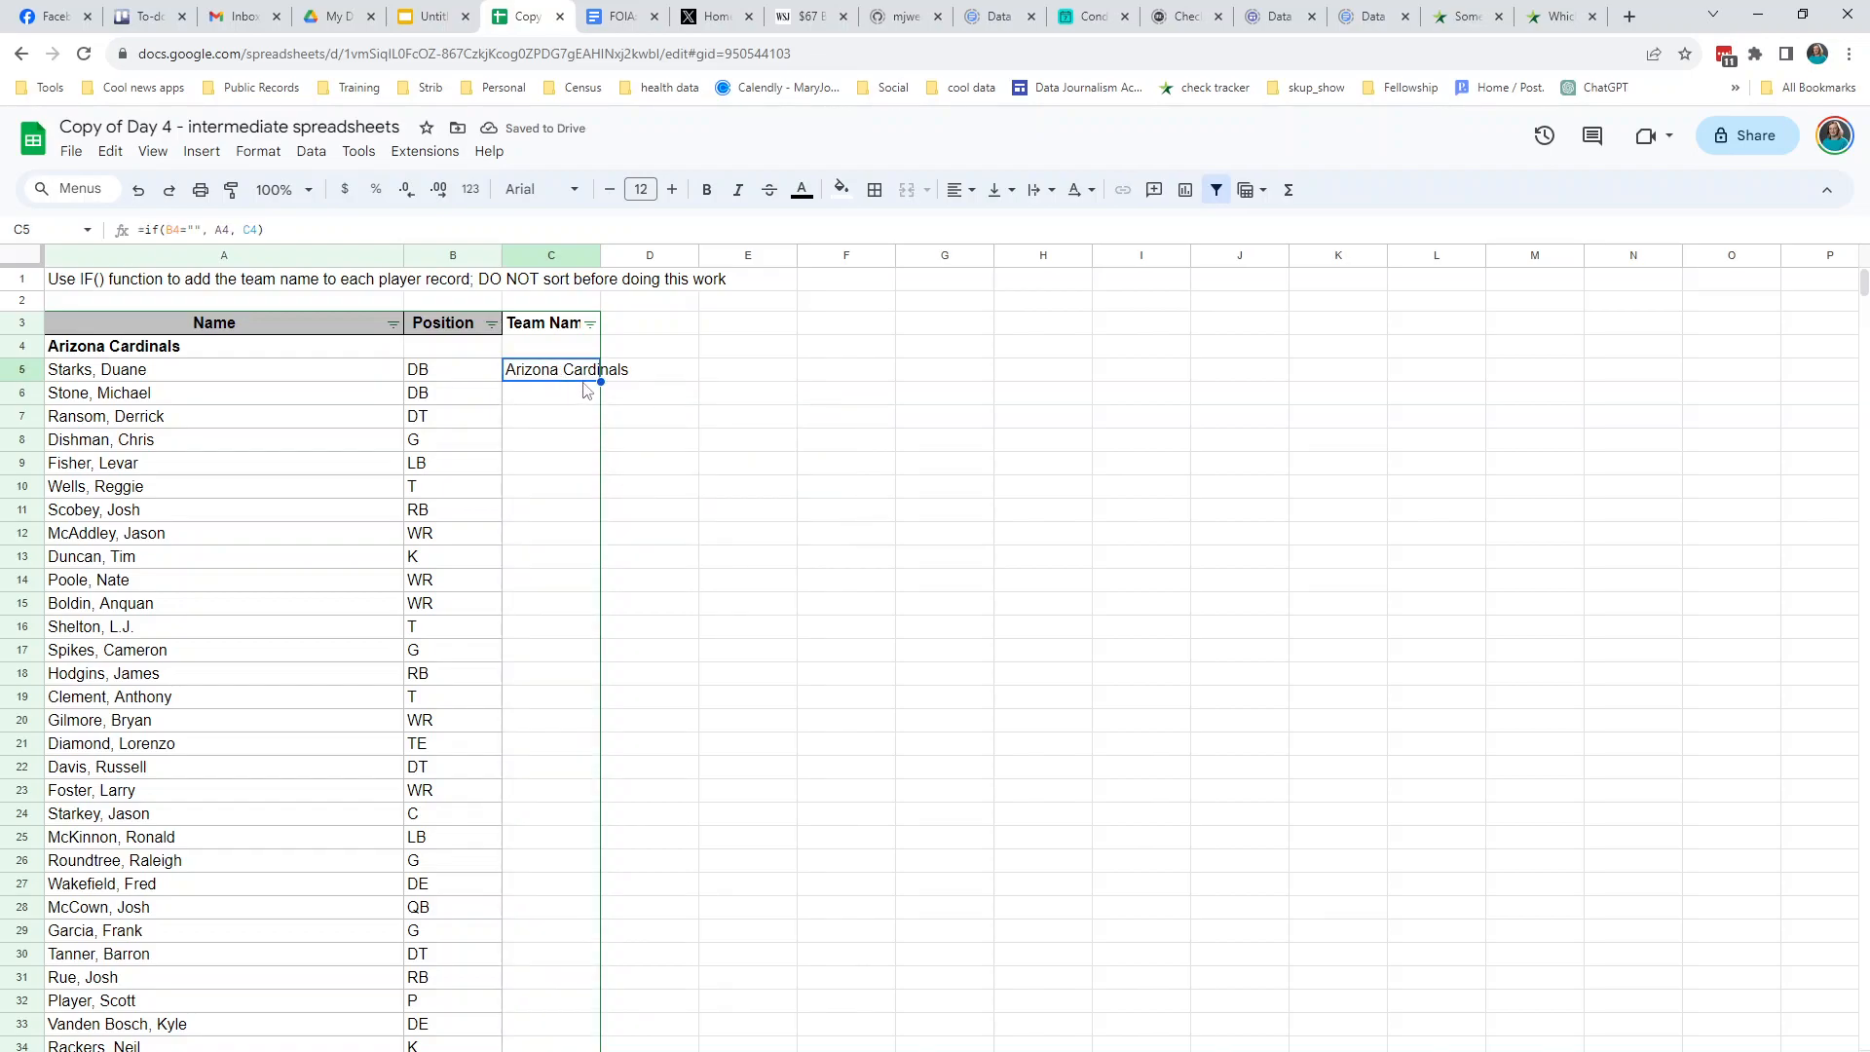
drag(601, 383, 547, 409)
click(547, 403)
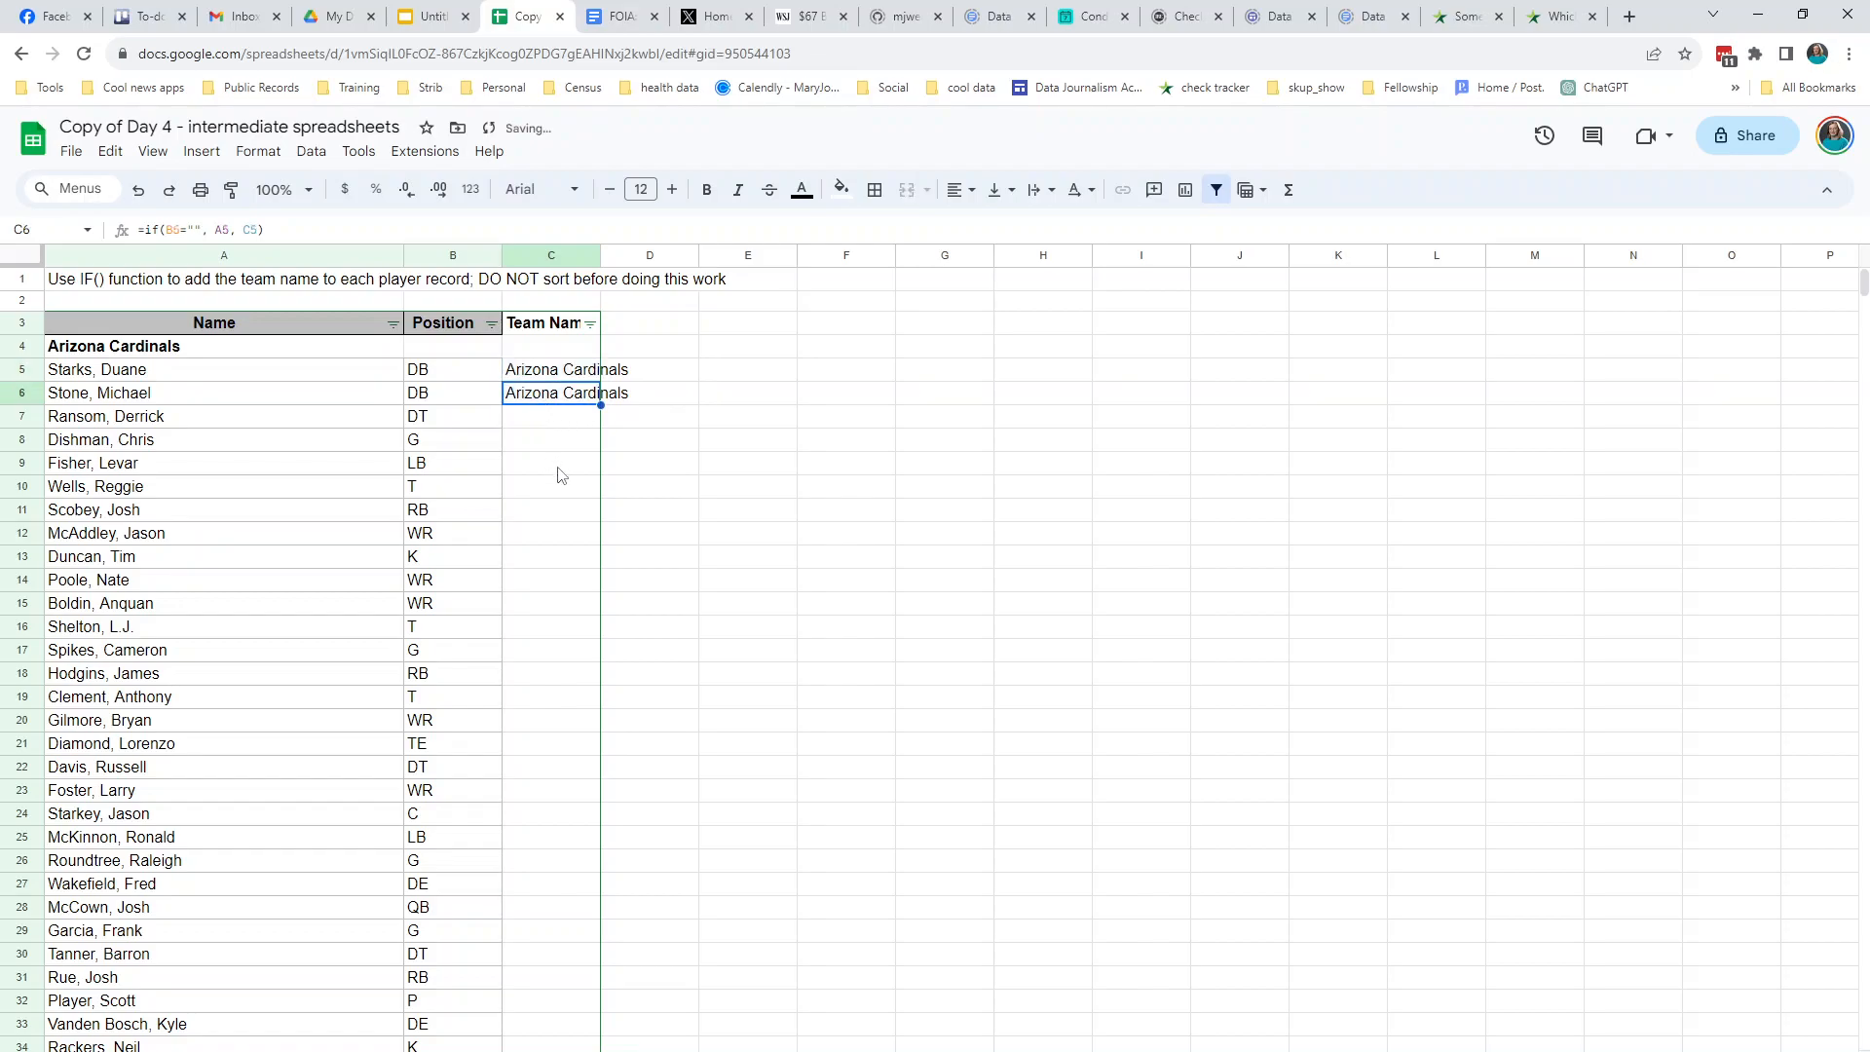
double_click(553, 395)
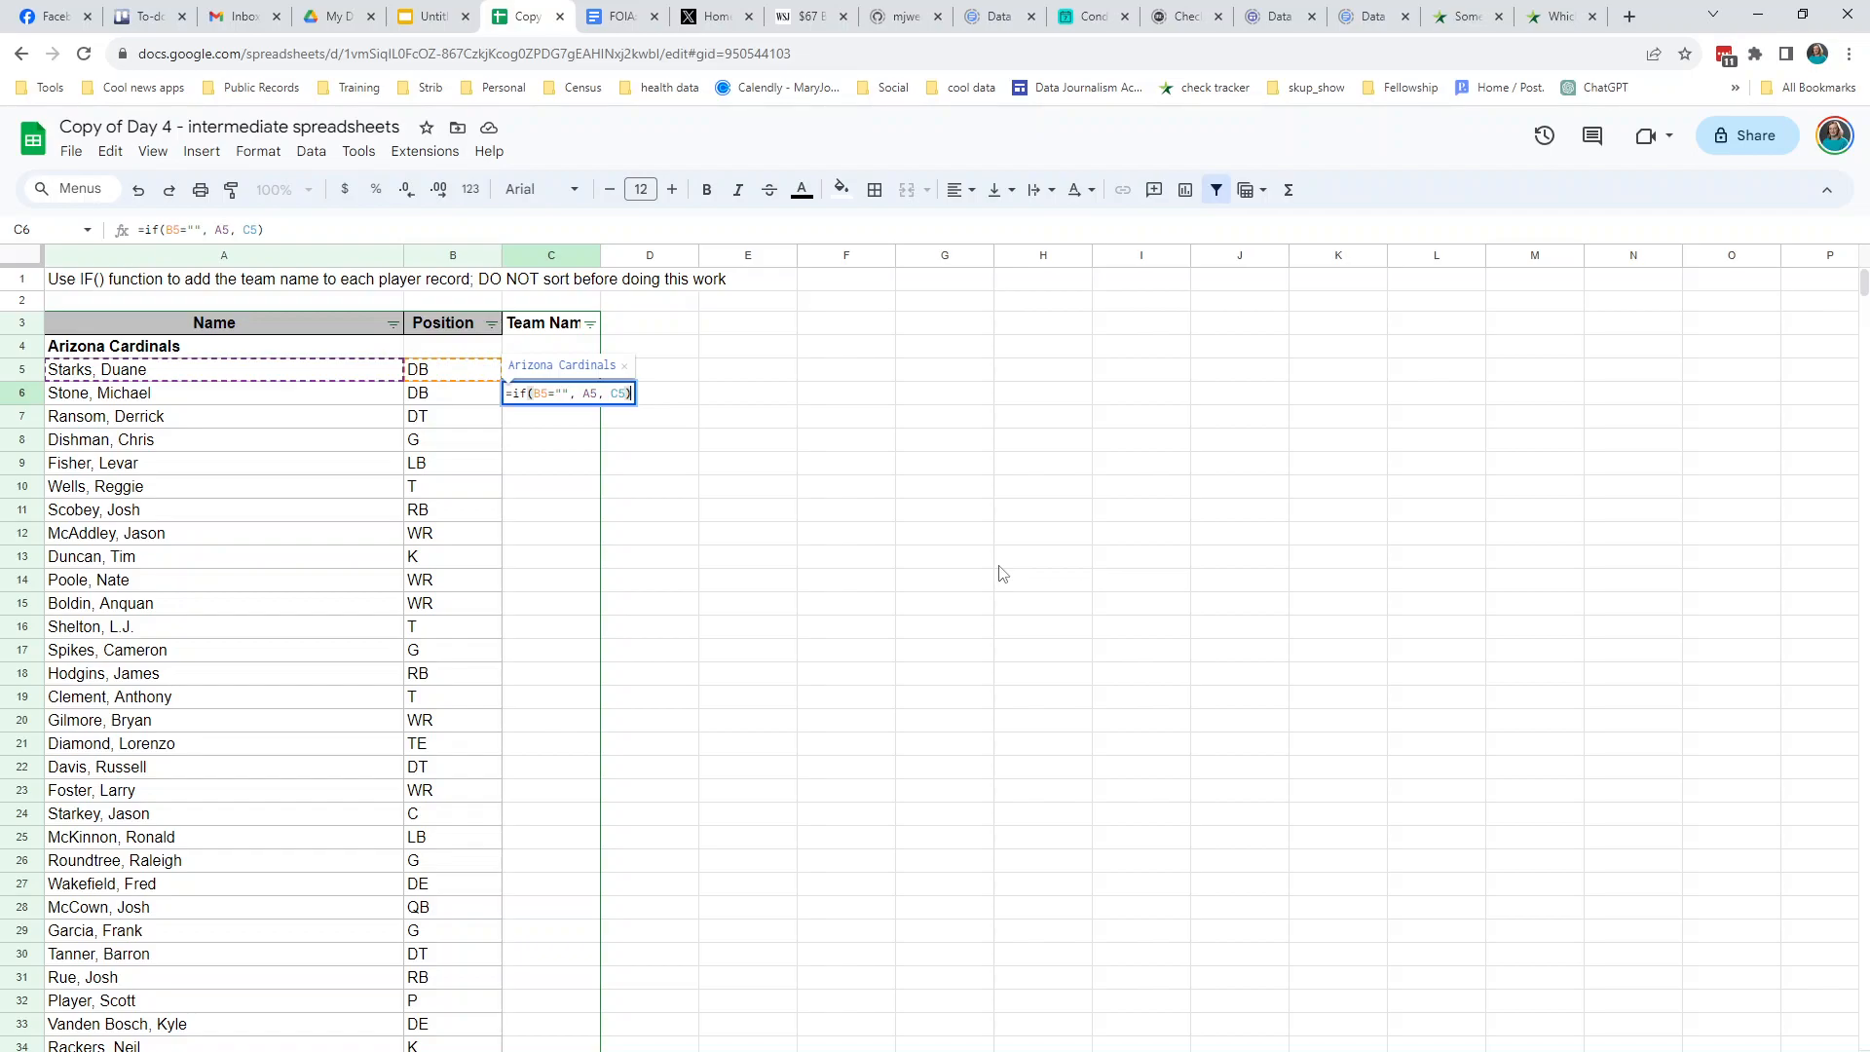
key(Return)
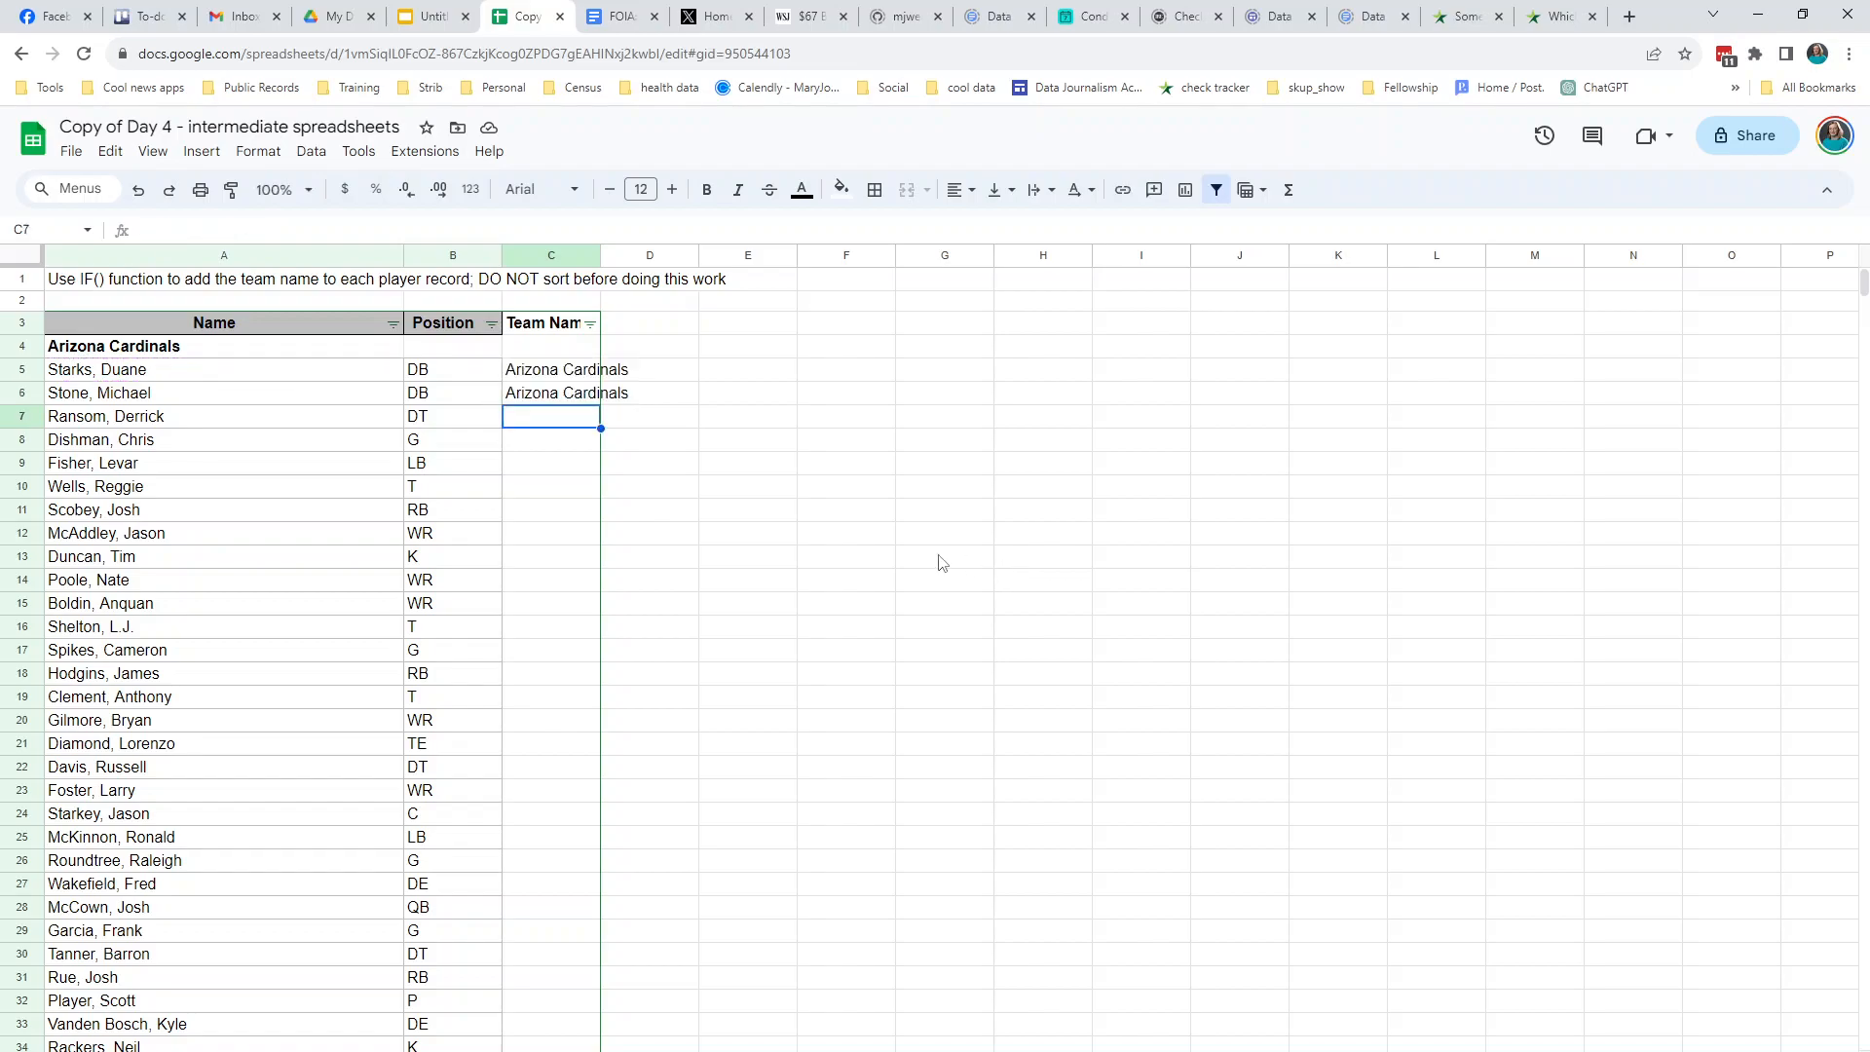
- Fill the team-name formula from C6 down through C72, past the Atlanta Falcons heading row
click(565, 375)
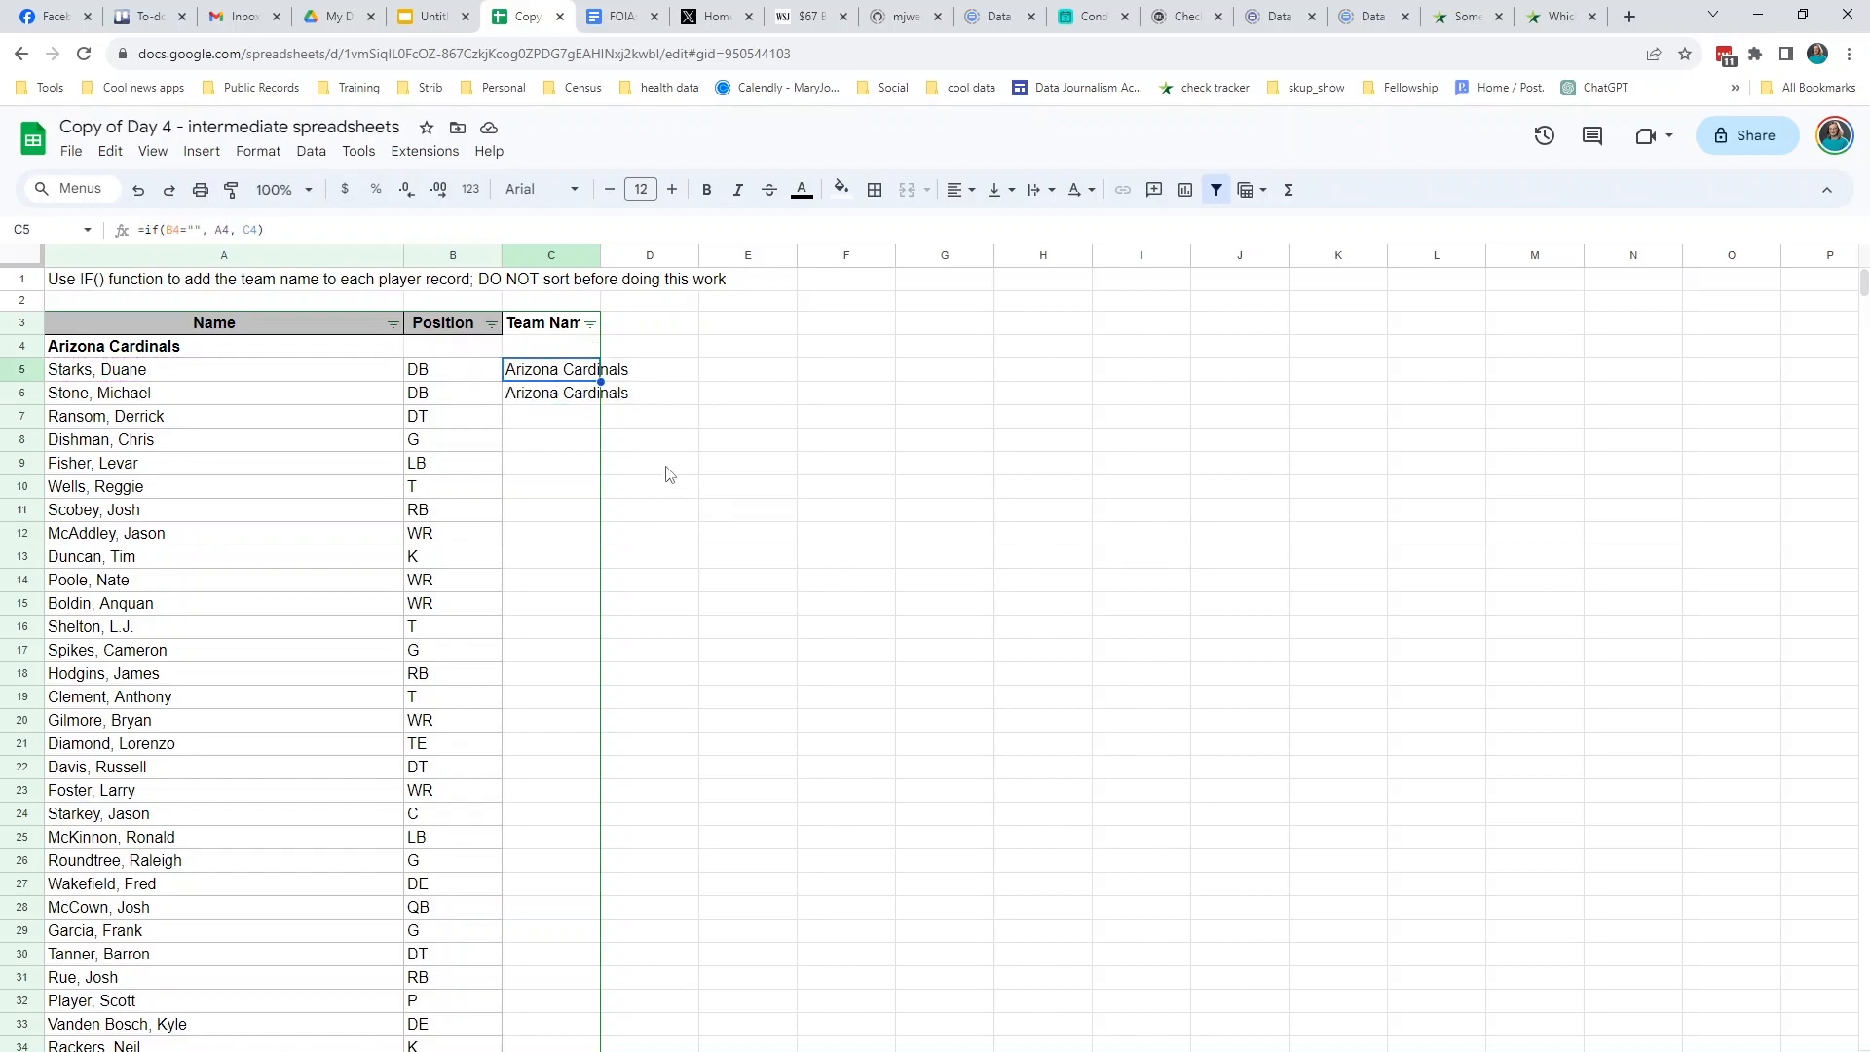
click(565, 397)
drag(602, 409, 583, 845)
- Examine the Team Name formula in the Atlanta Falcons heading row and the first player row below it
click(543, 823)
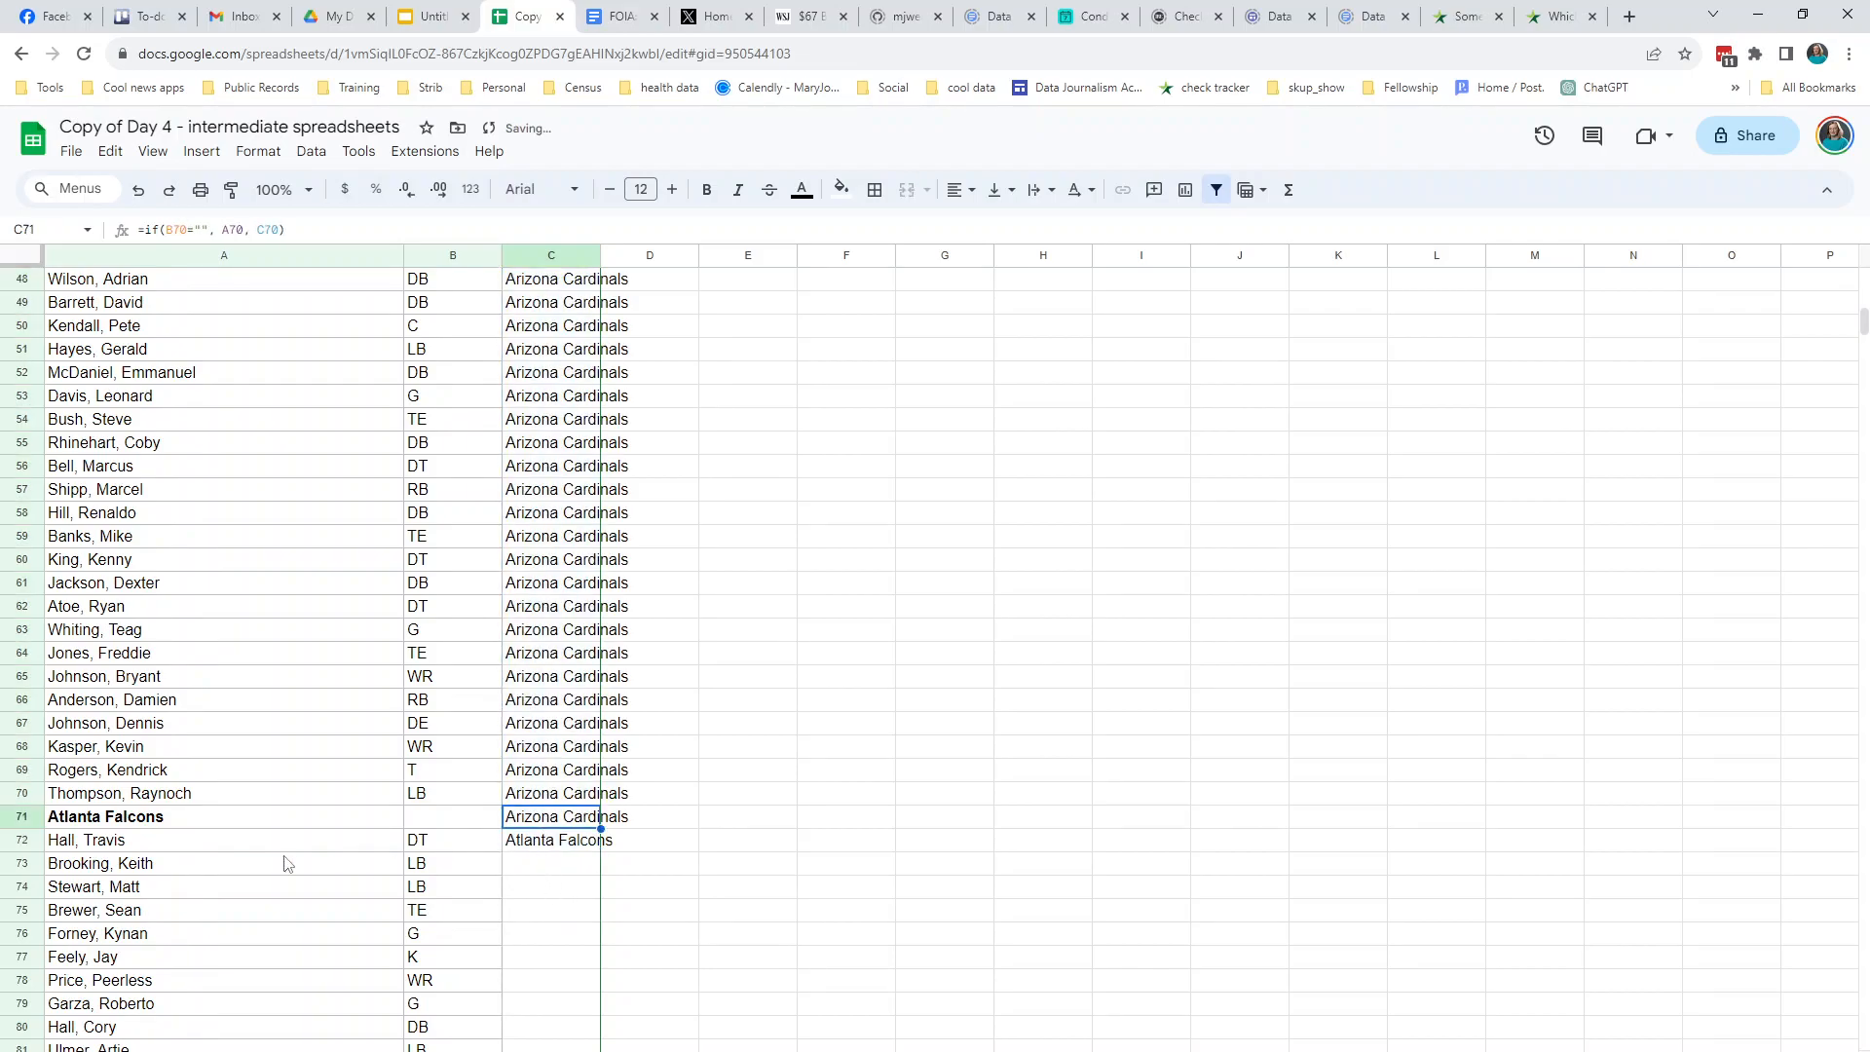
double_click(548, 818)
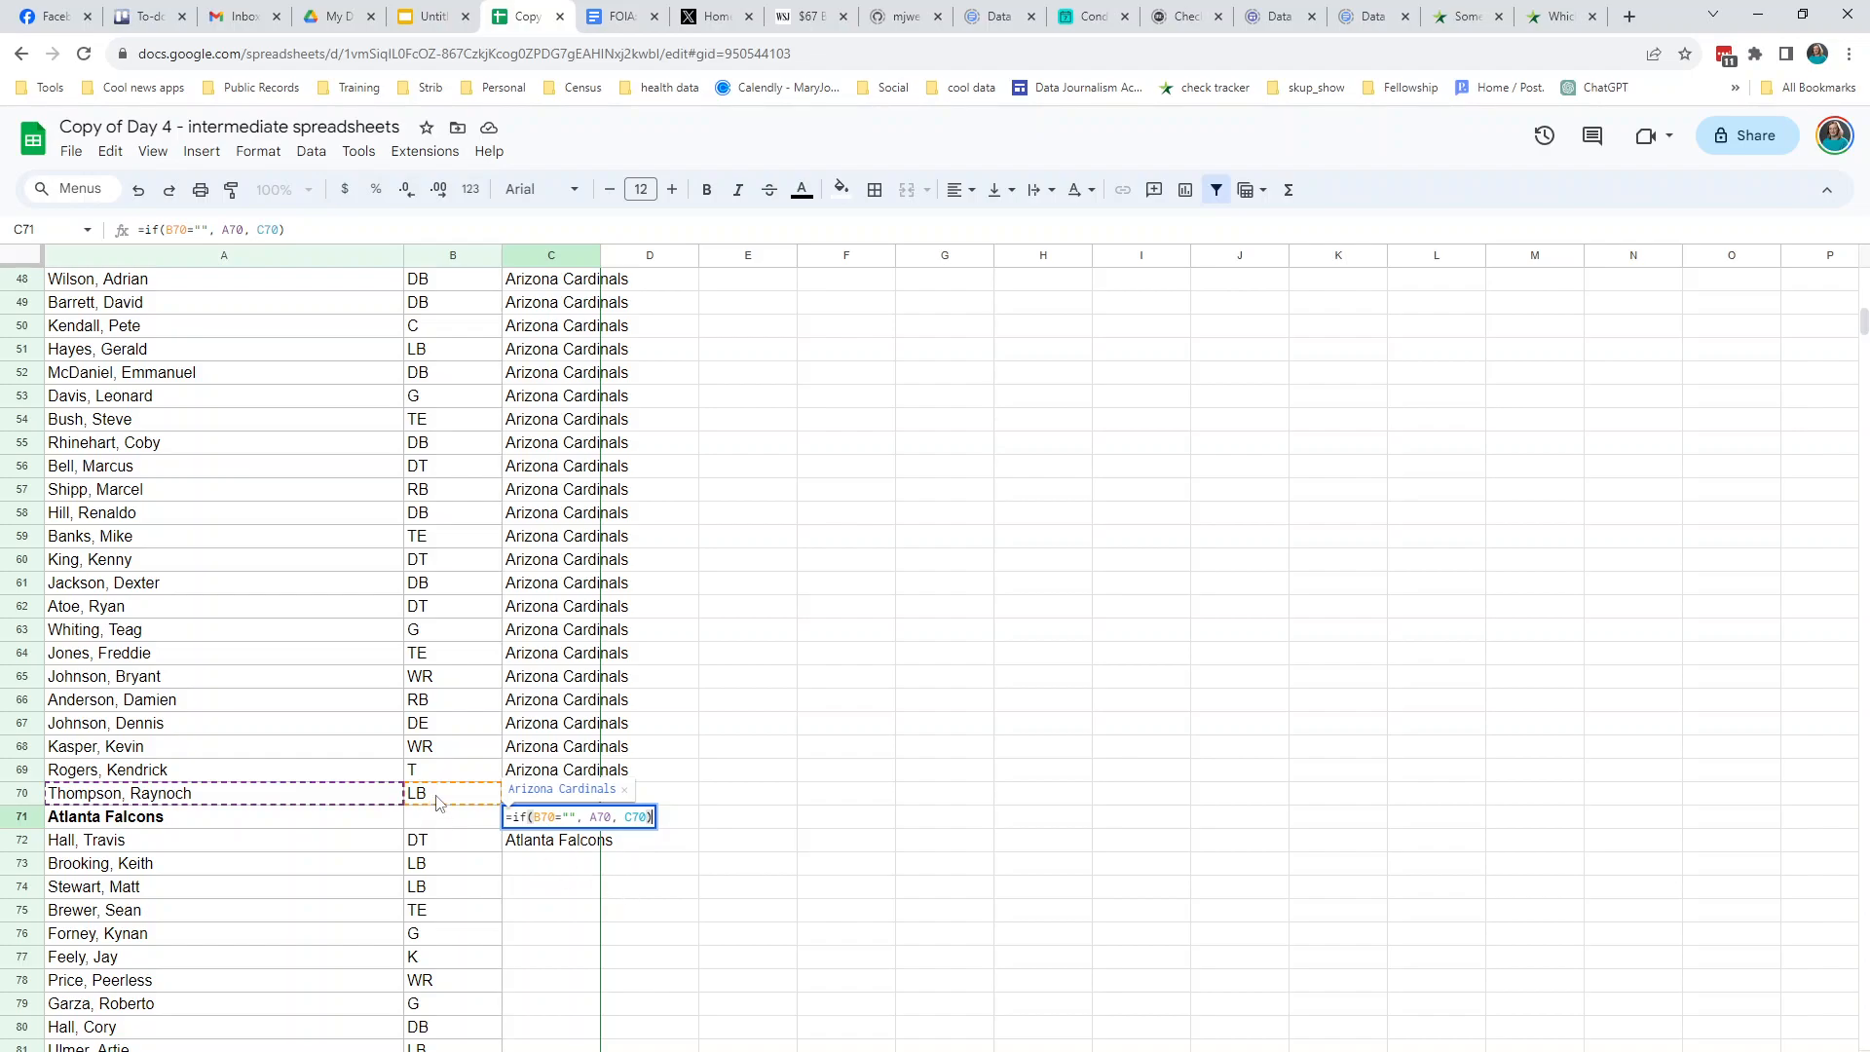
click(560, 844)
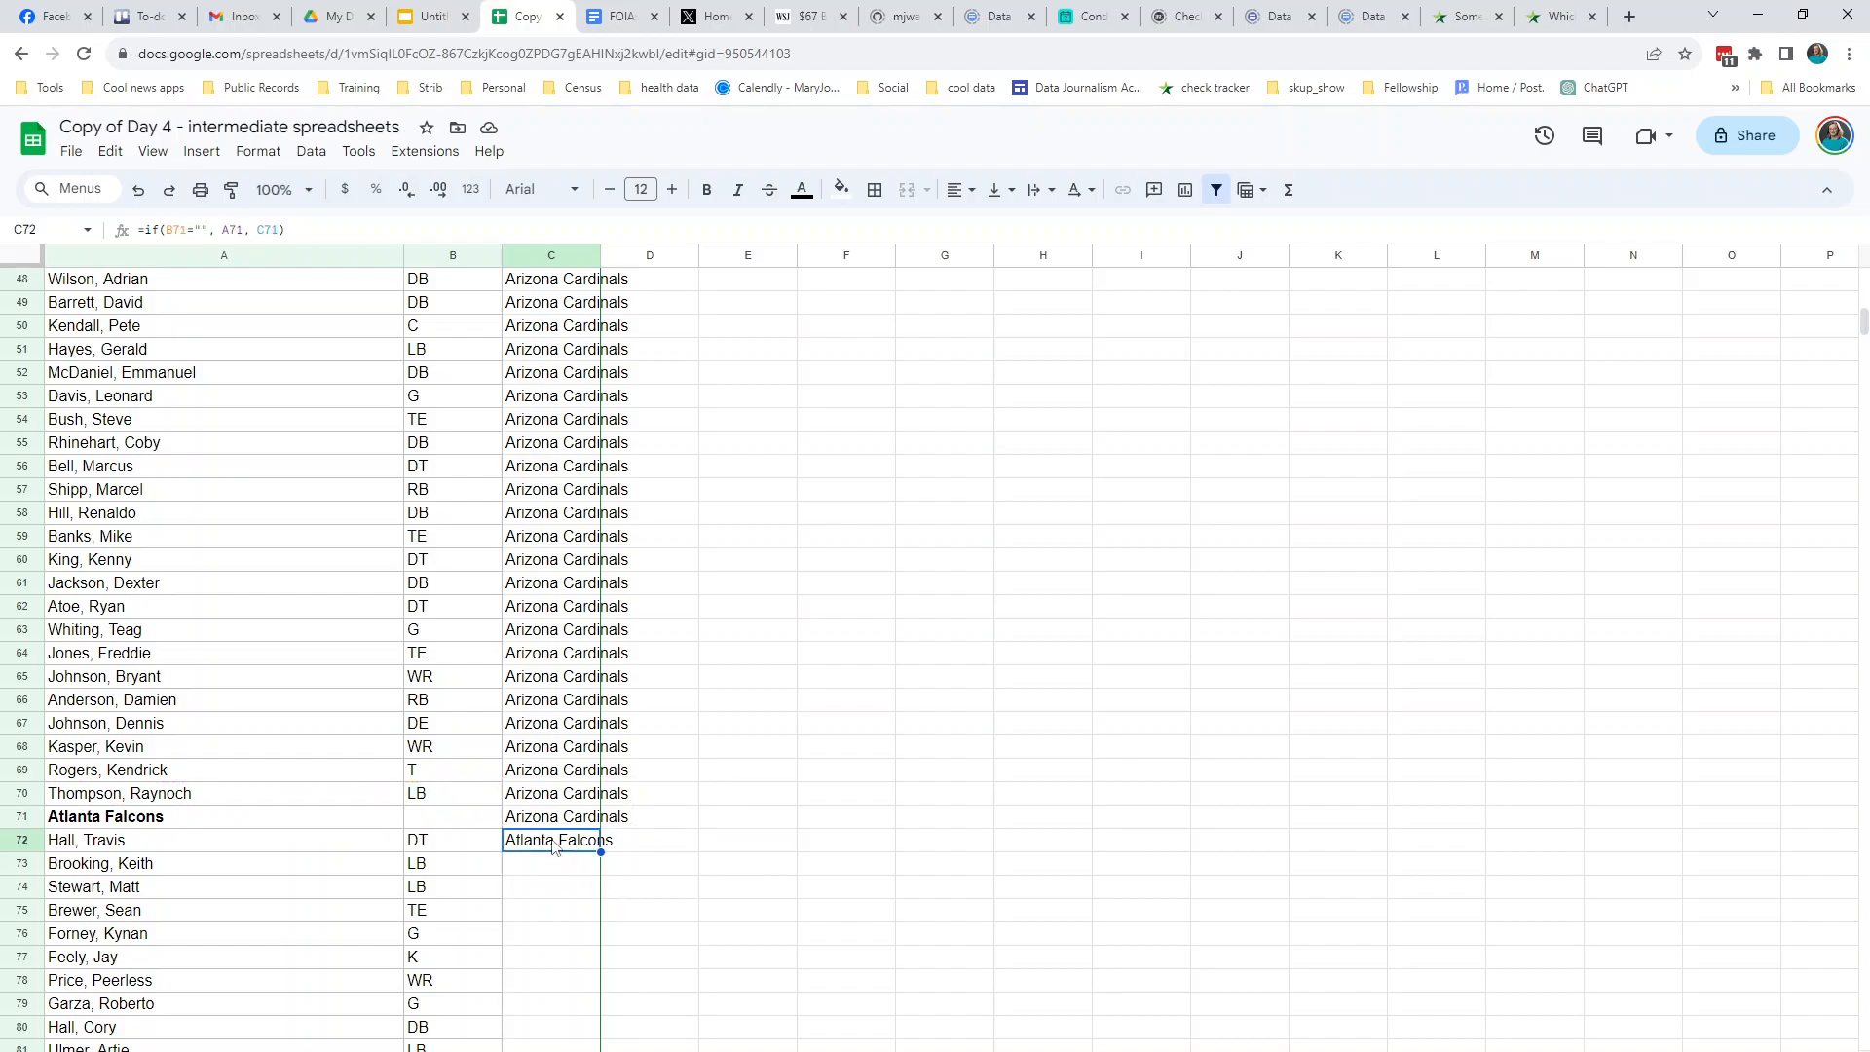
click(21, 839)
scroll(347, 853, down, 6)
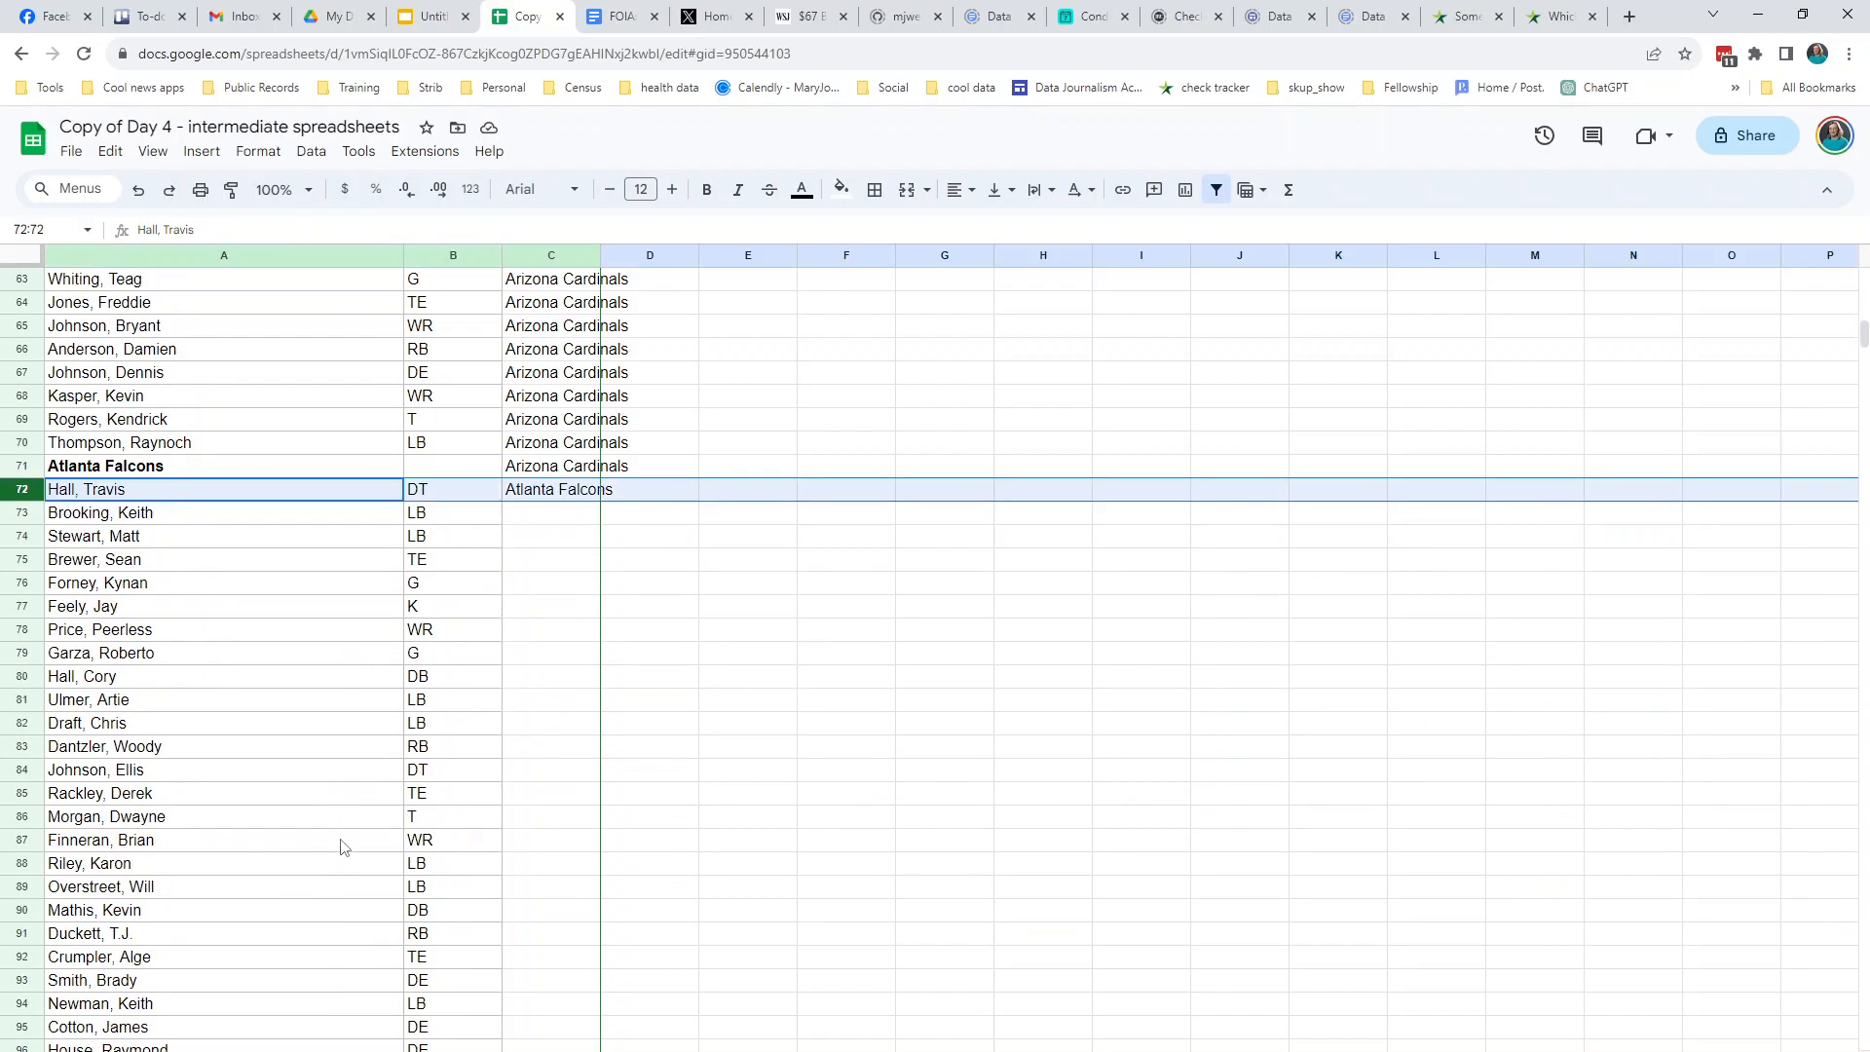
- Check the cell references of the formula in C72 and fill it down through C85
click(558, 446)
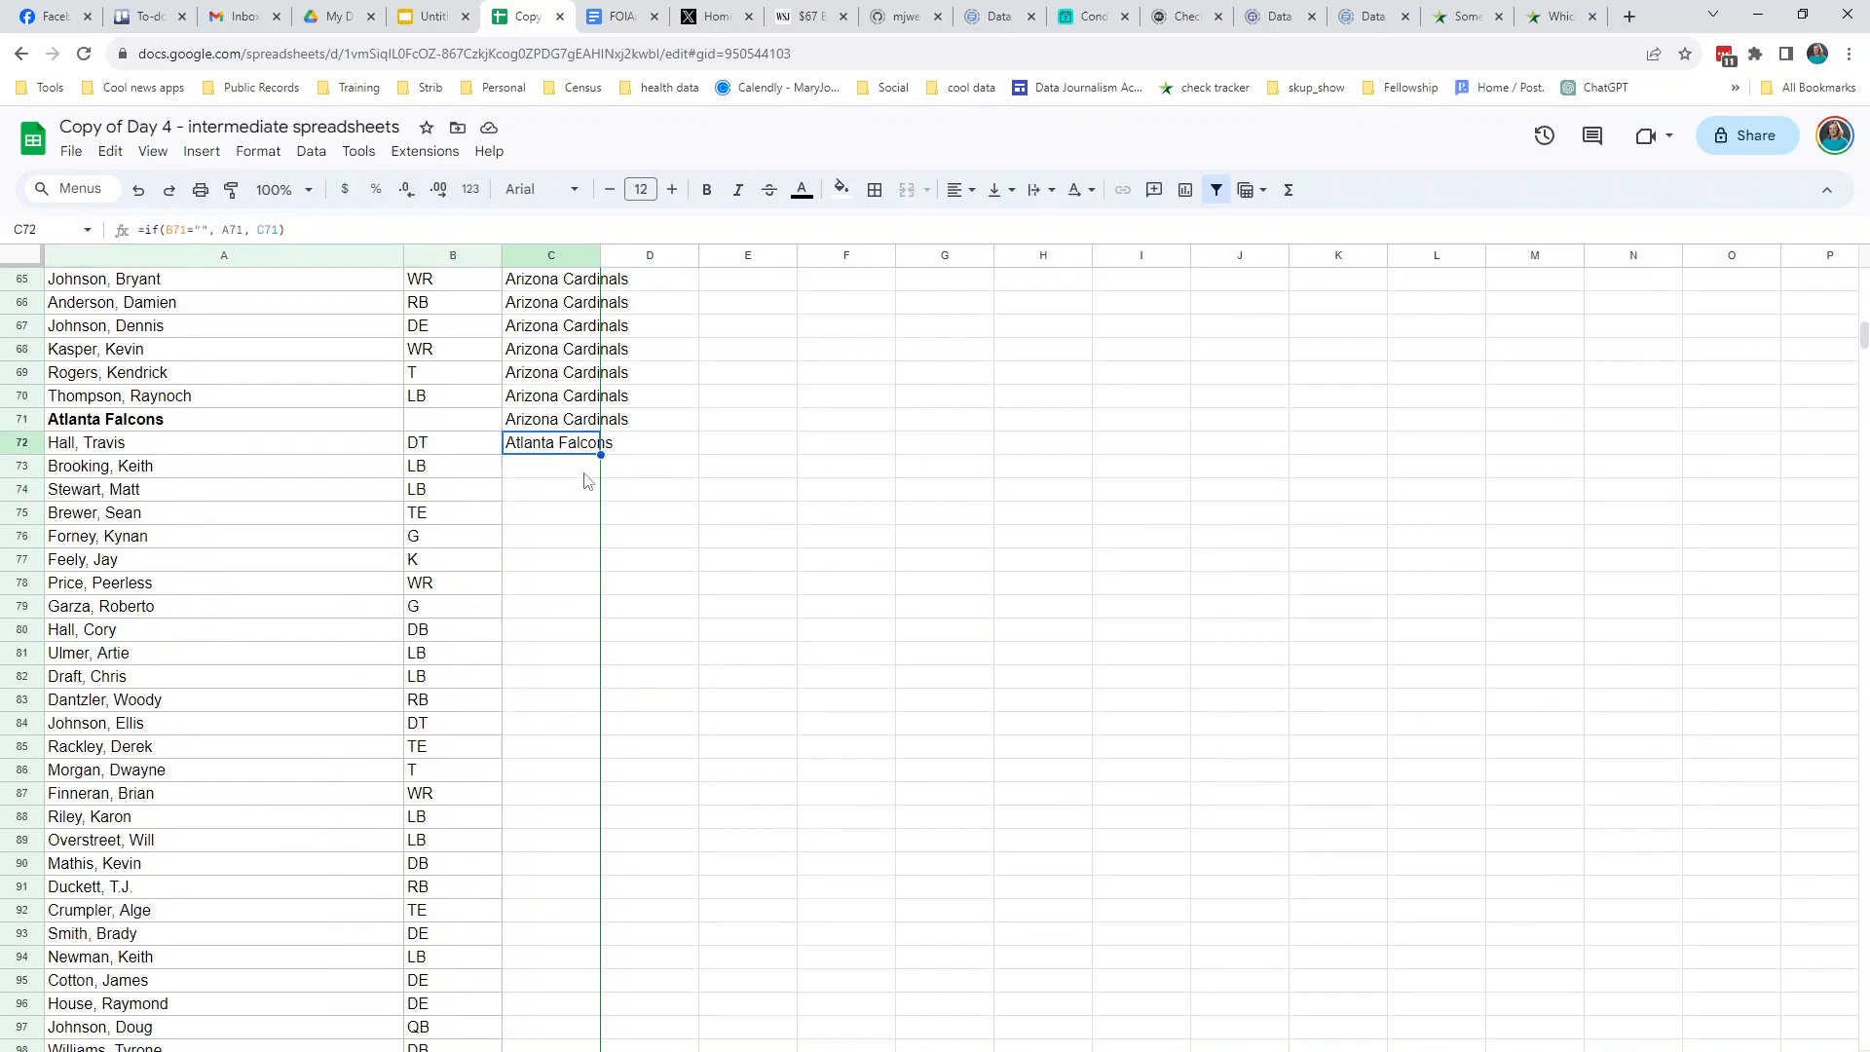
double_click(551, 454)
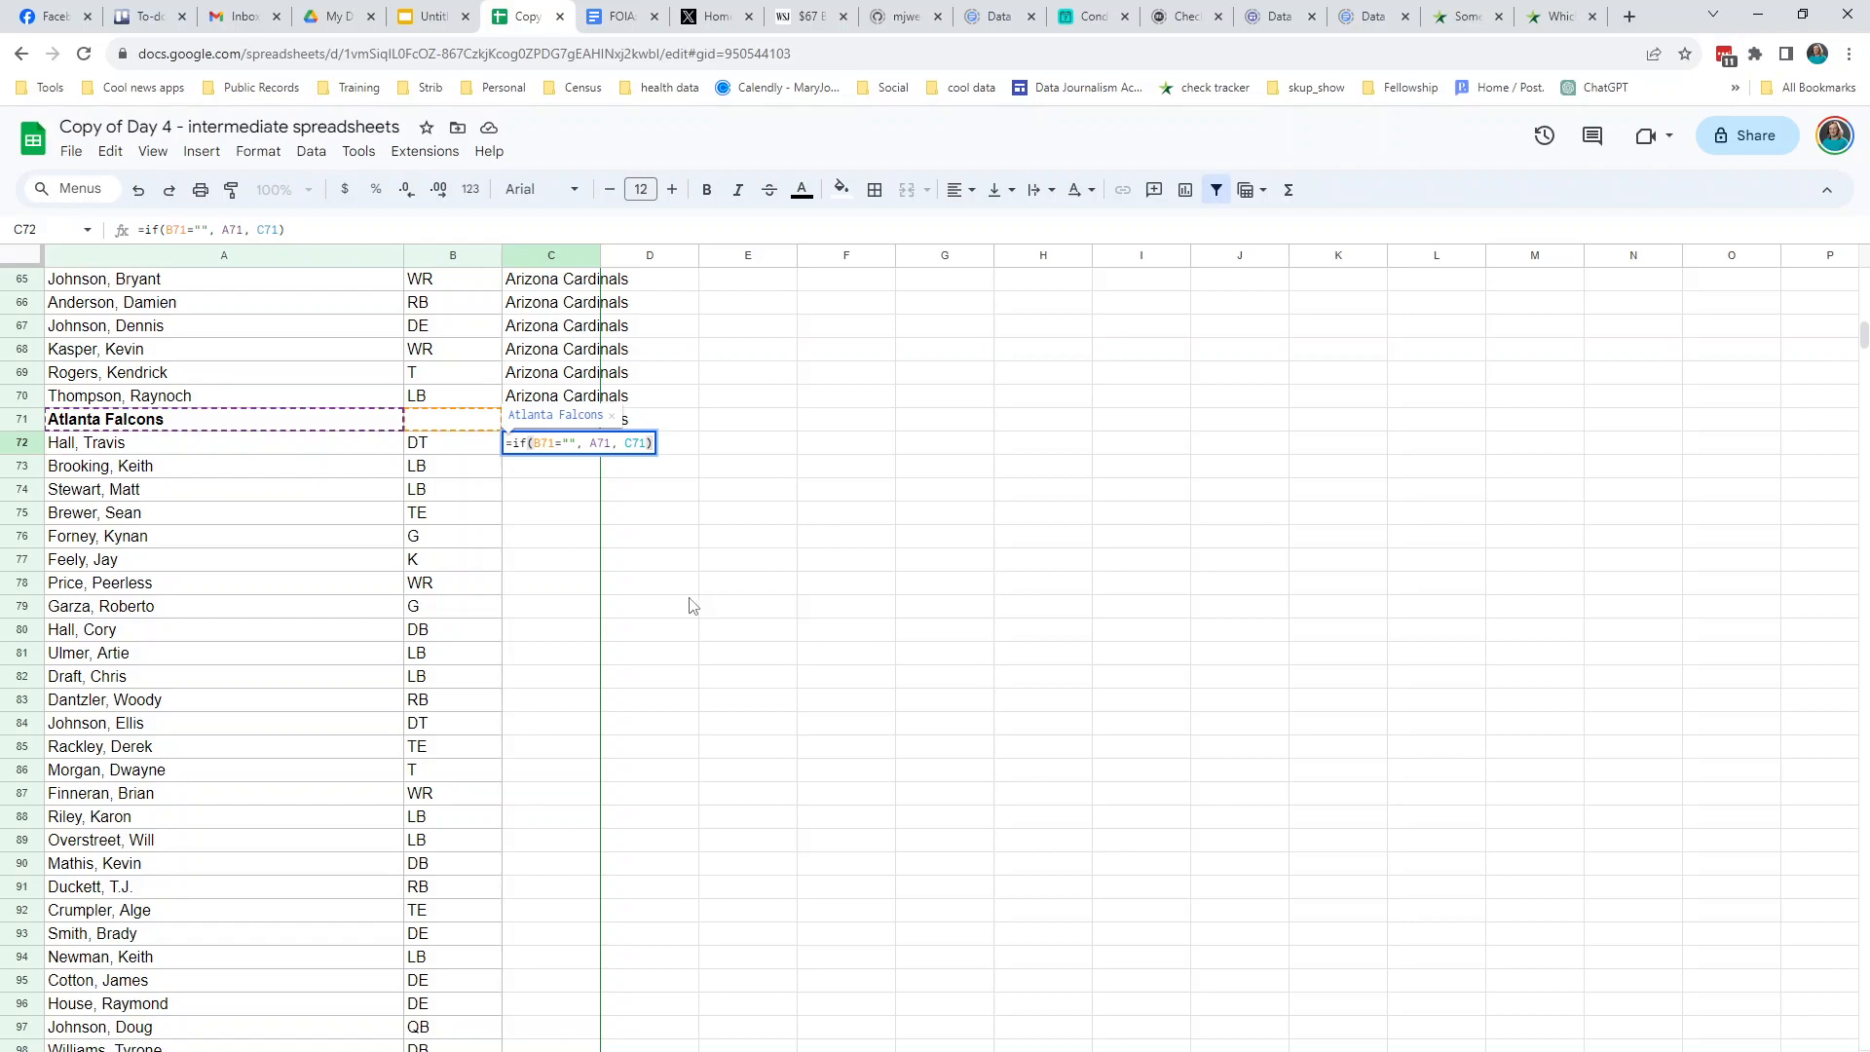
key(Return)
click(562, 450)
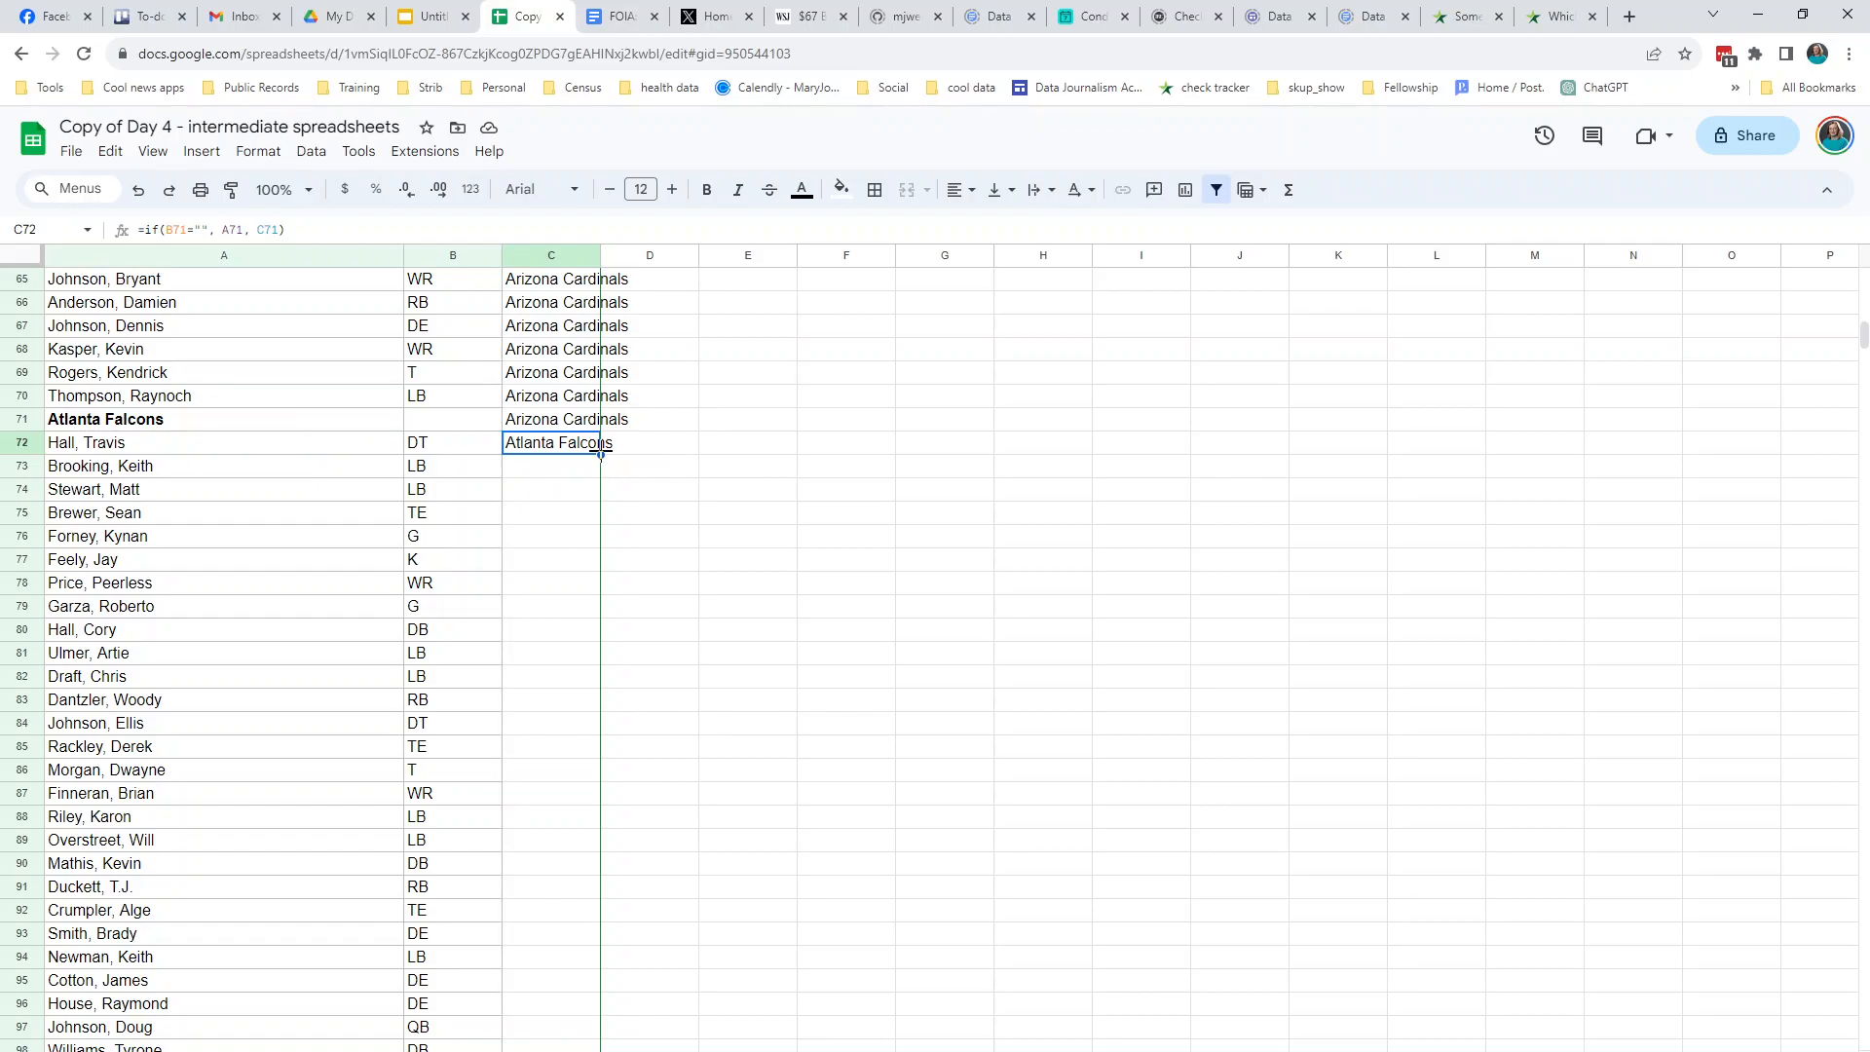
drag(601, 455, 608, 752)
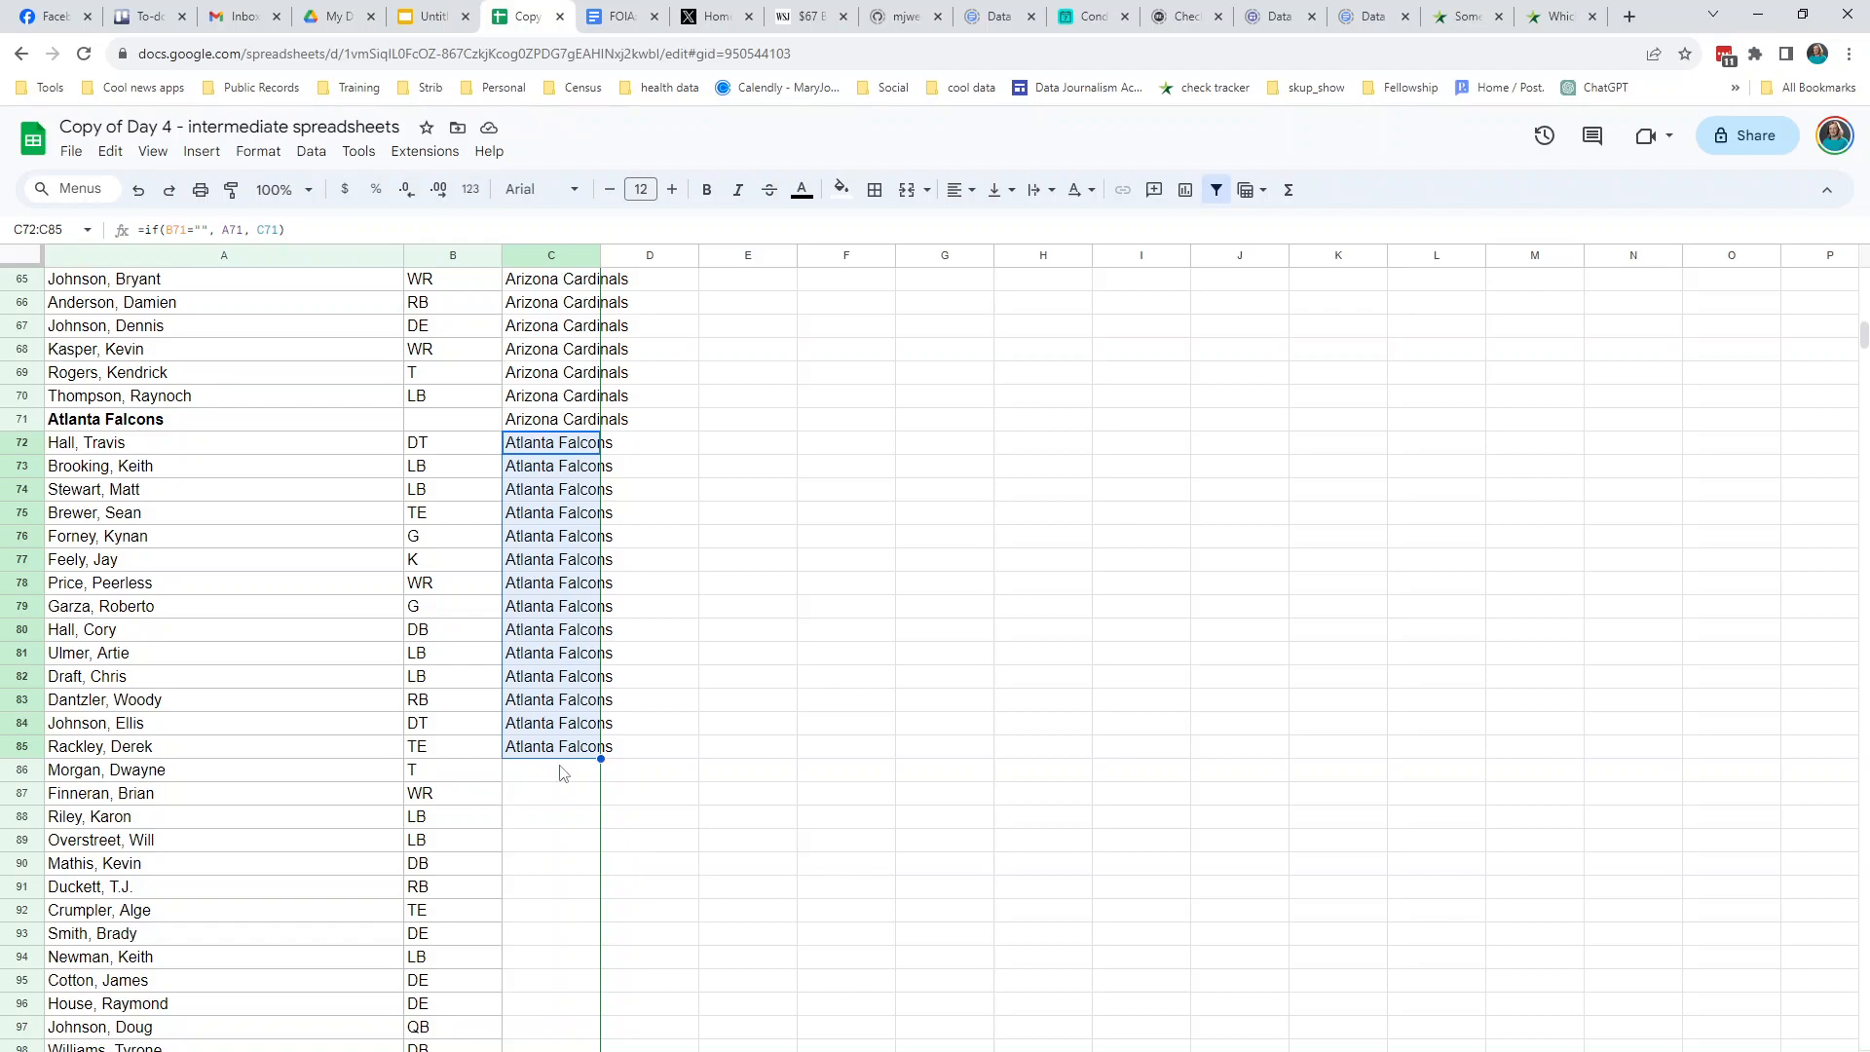
- Try filling a pasted copy of the Atlanta Falcons heading down F71:F93, and clear that range
click(252, 434)
key(ctrl+c)
click(858, 421)
key(ctrl+v)
drag(895, 432, 898, 937)
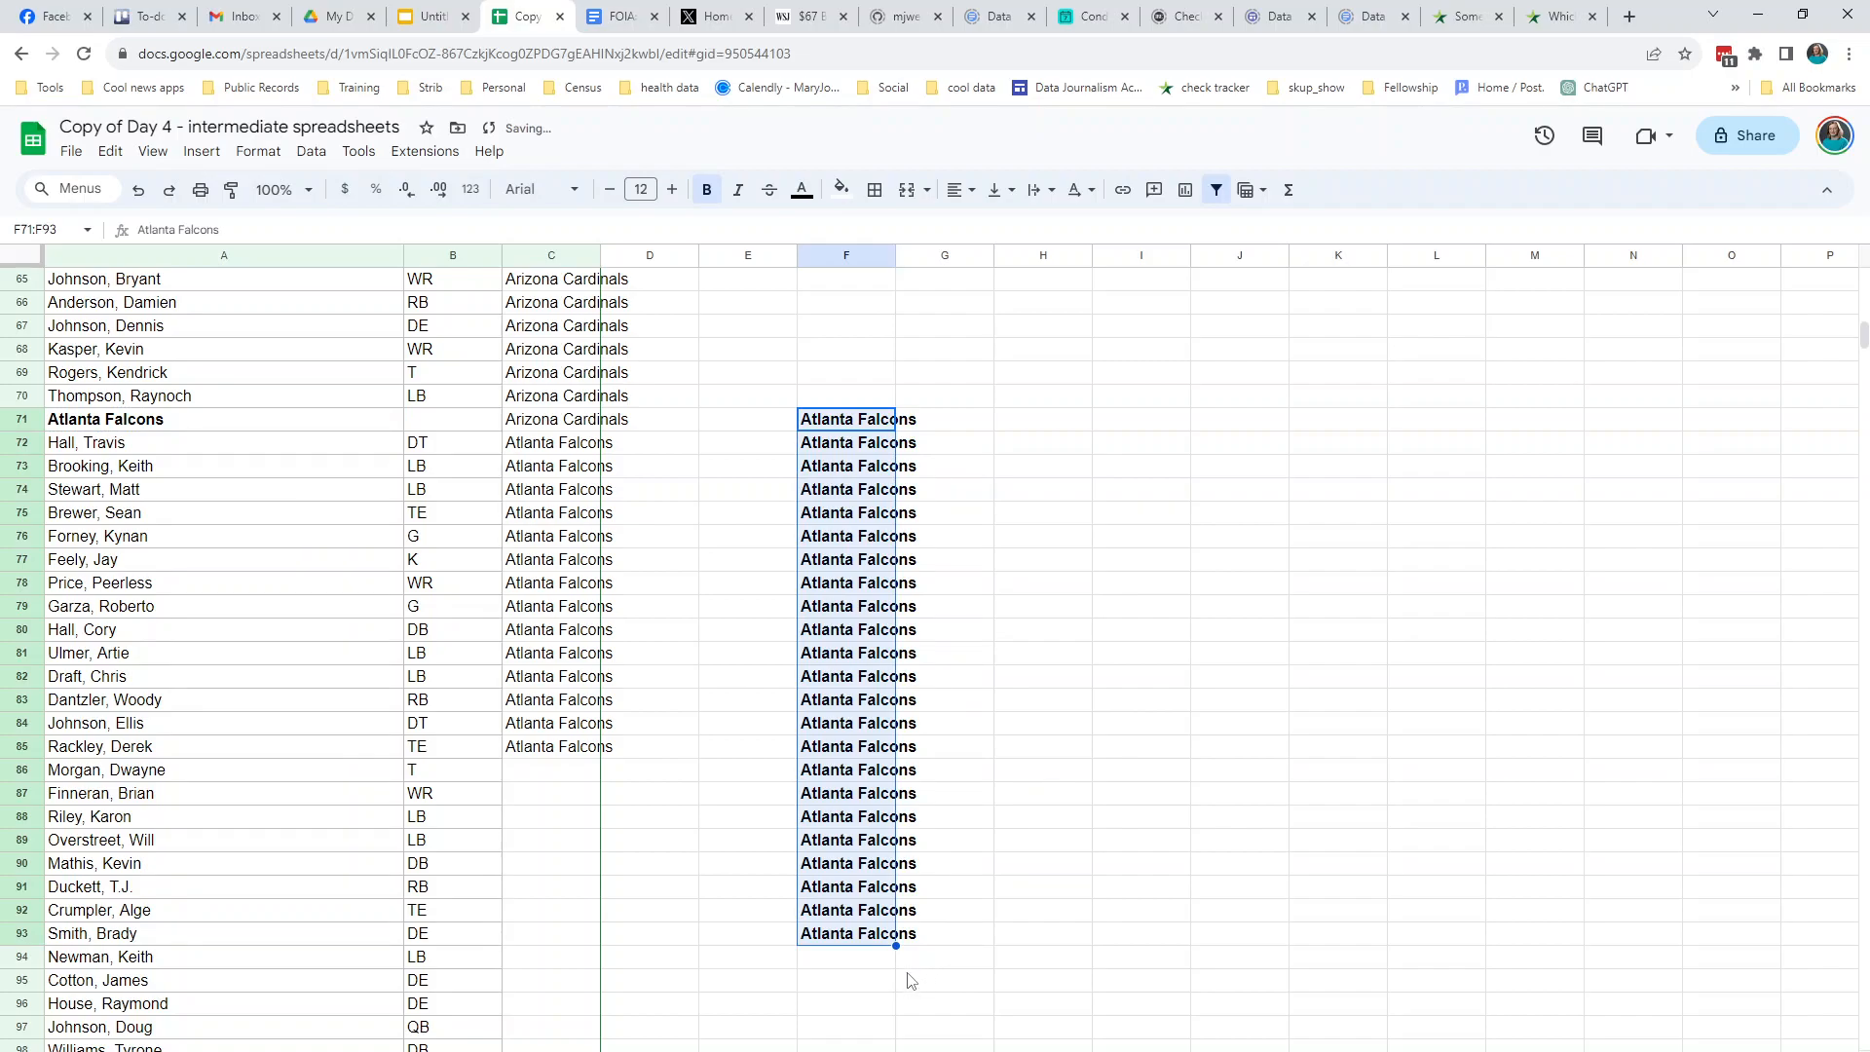
key(Delete)
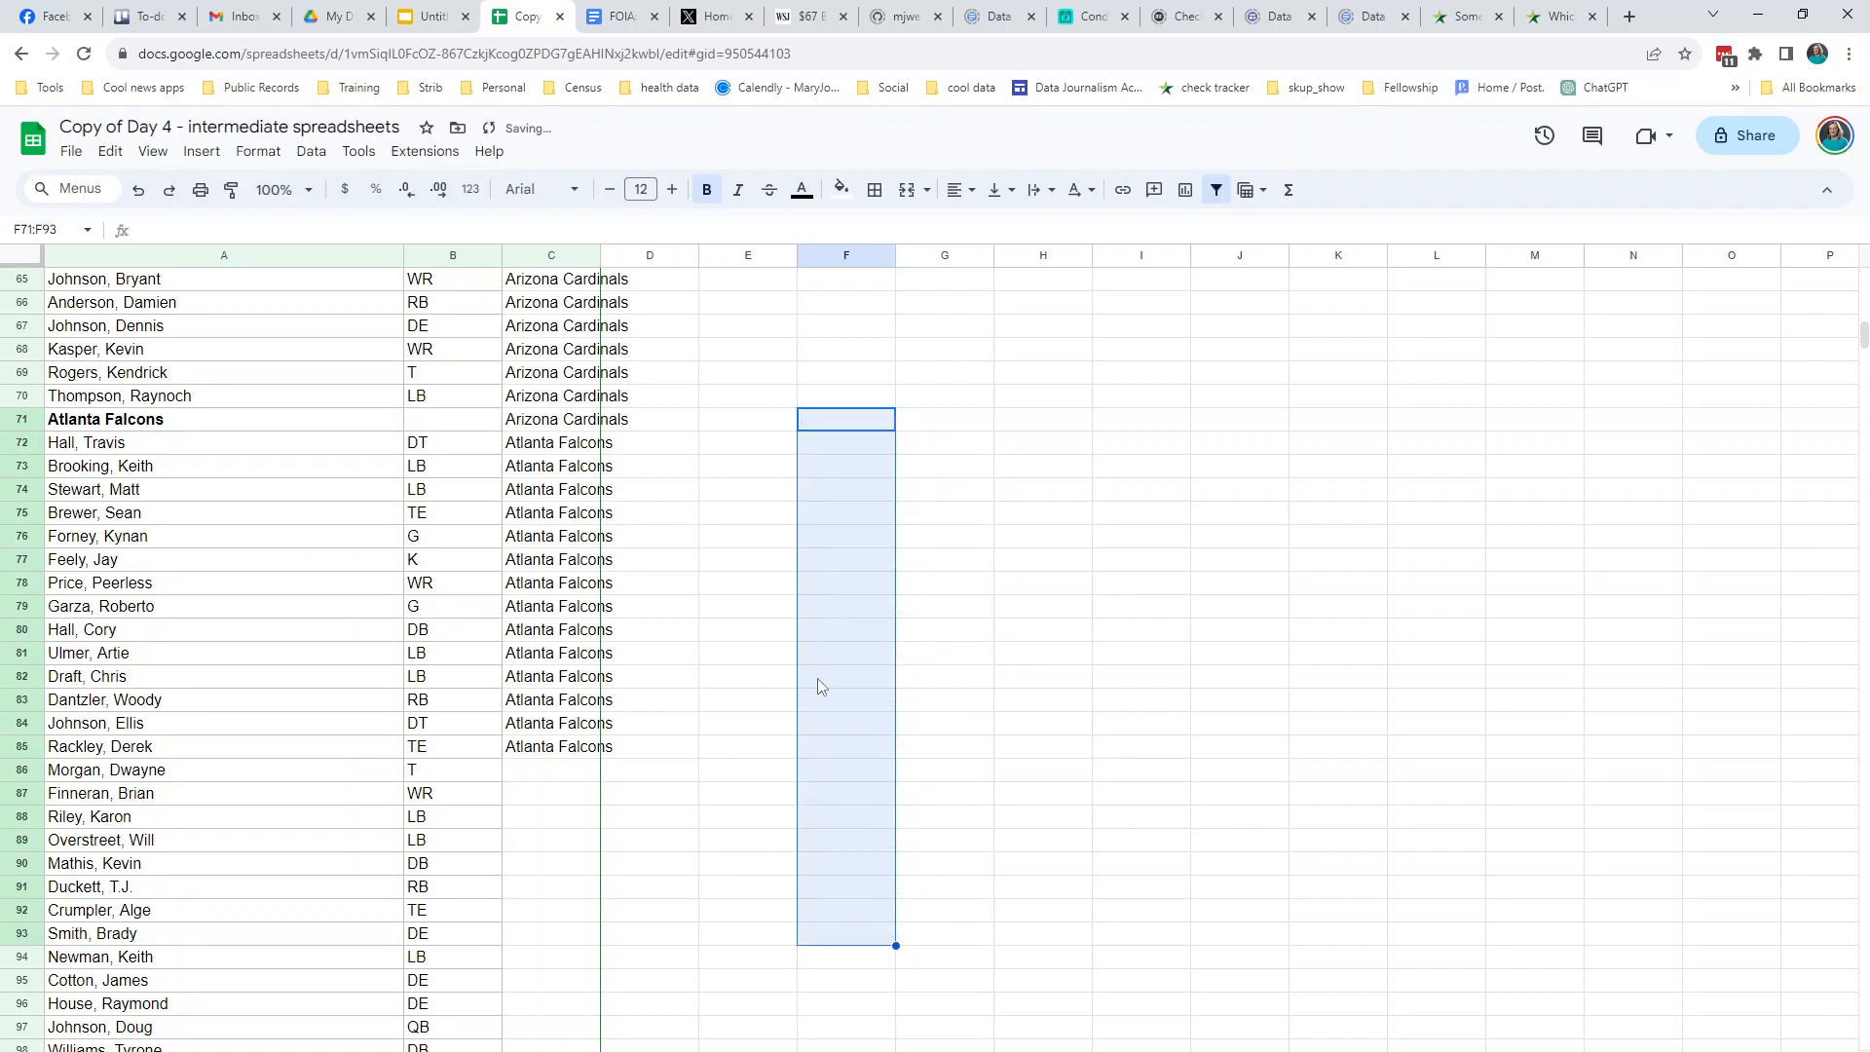
- Inspect the Position cell in the Atlanta Falcons heading row
click(623, 635)
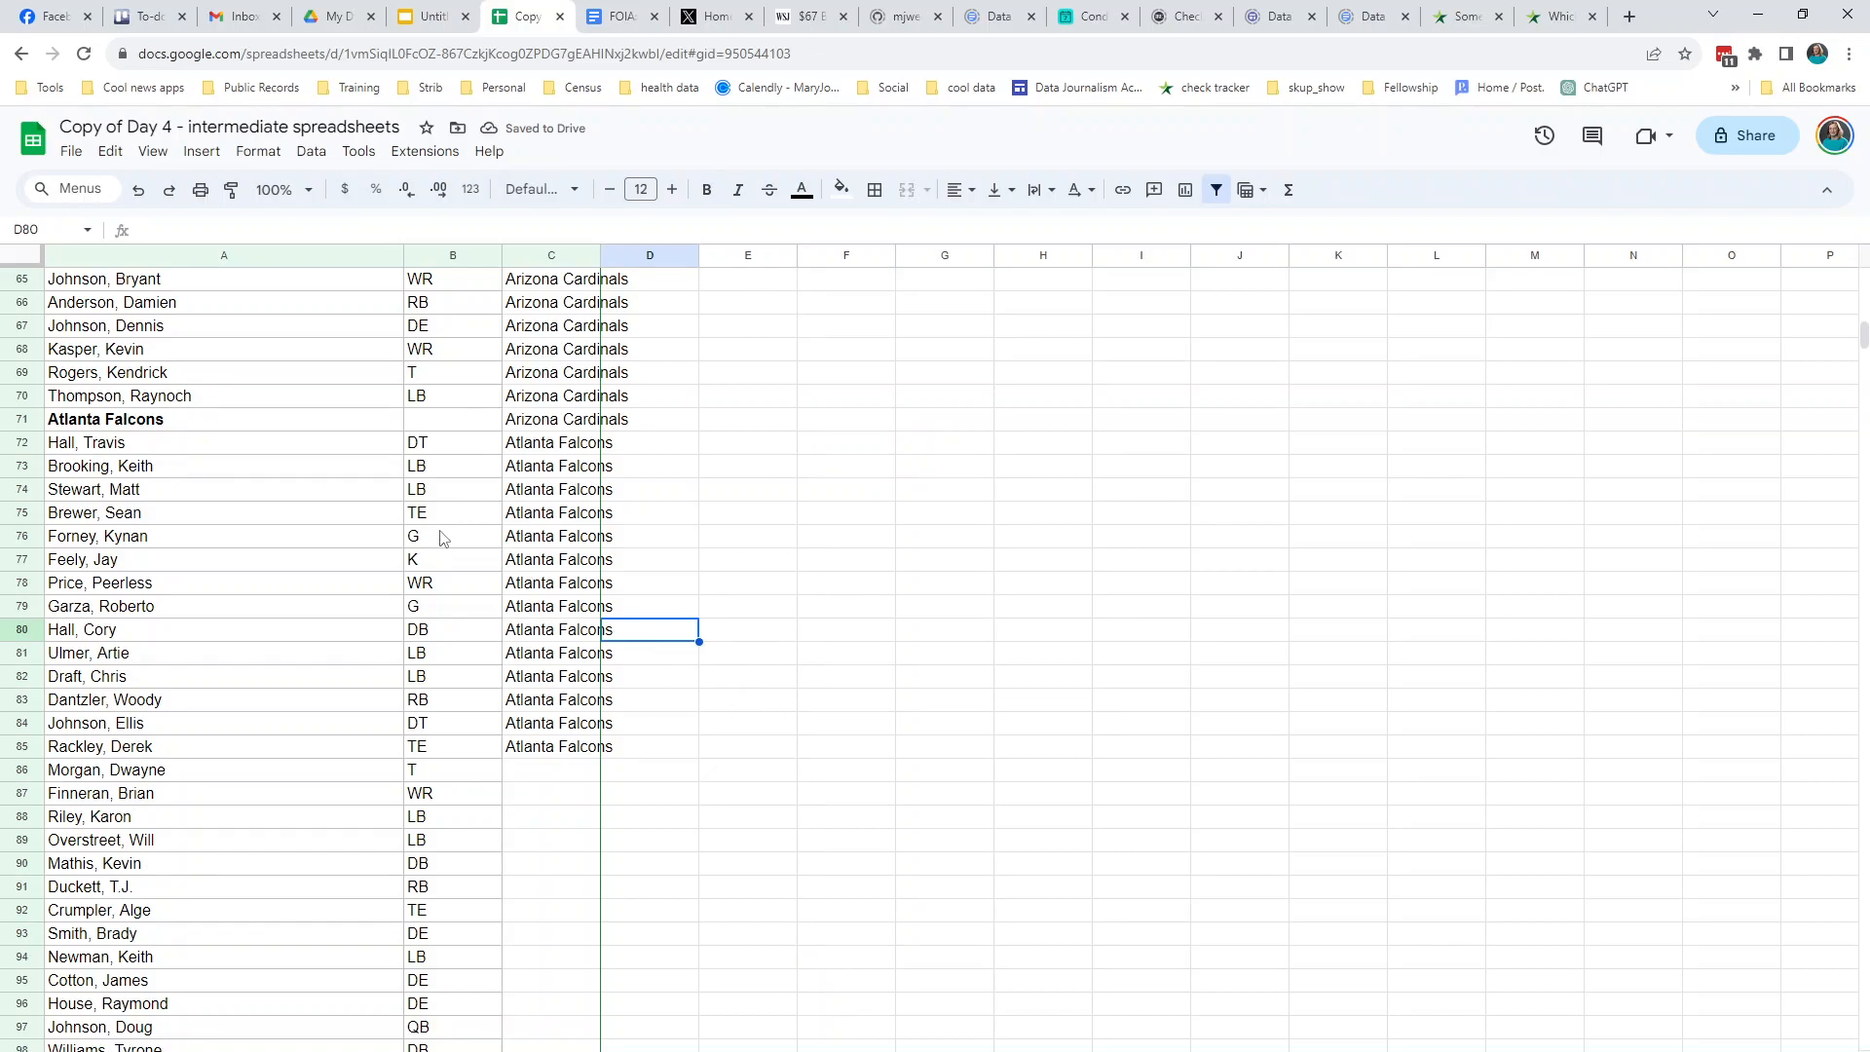
click(463, 420)
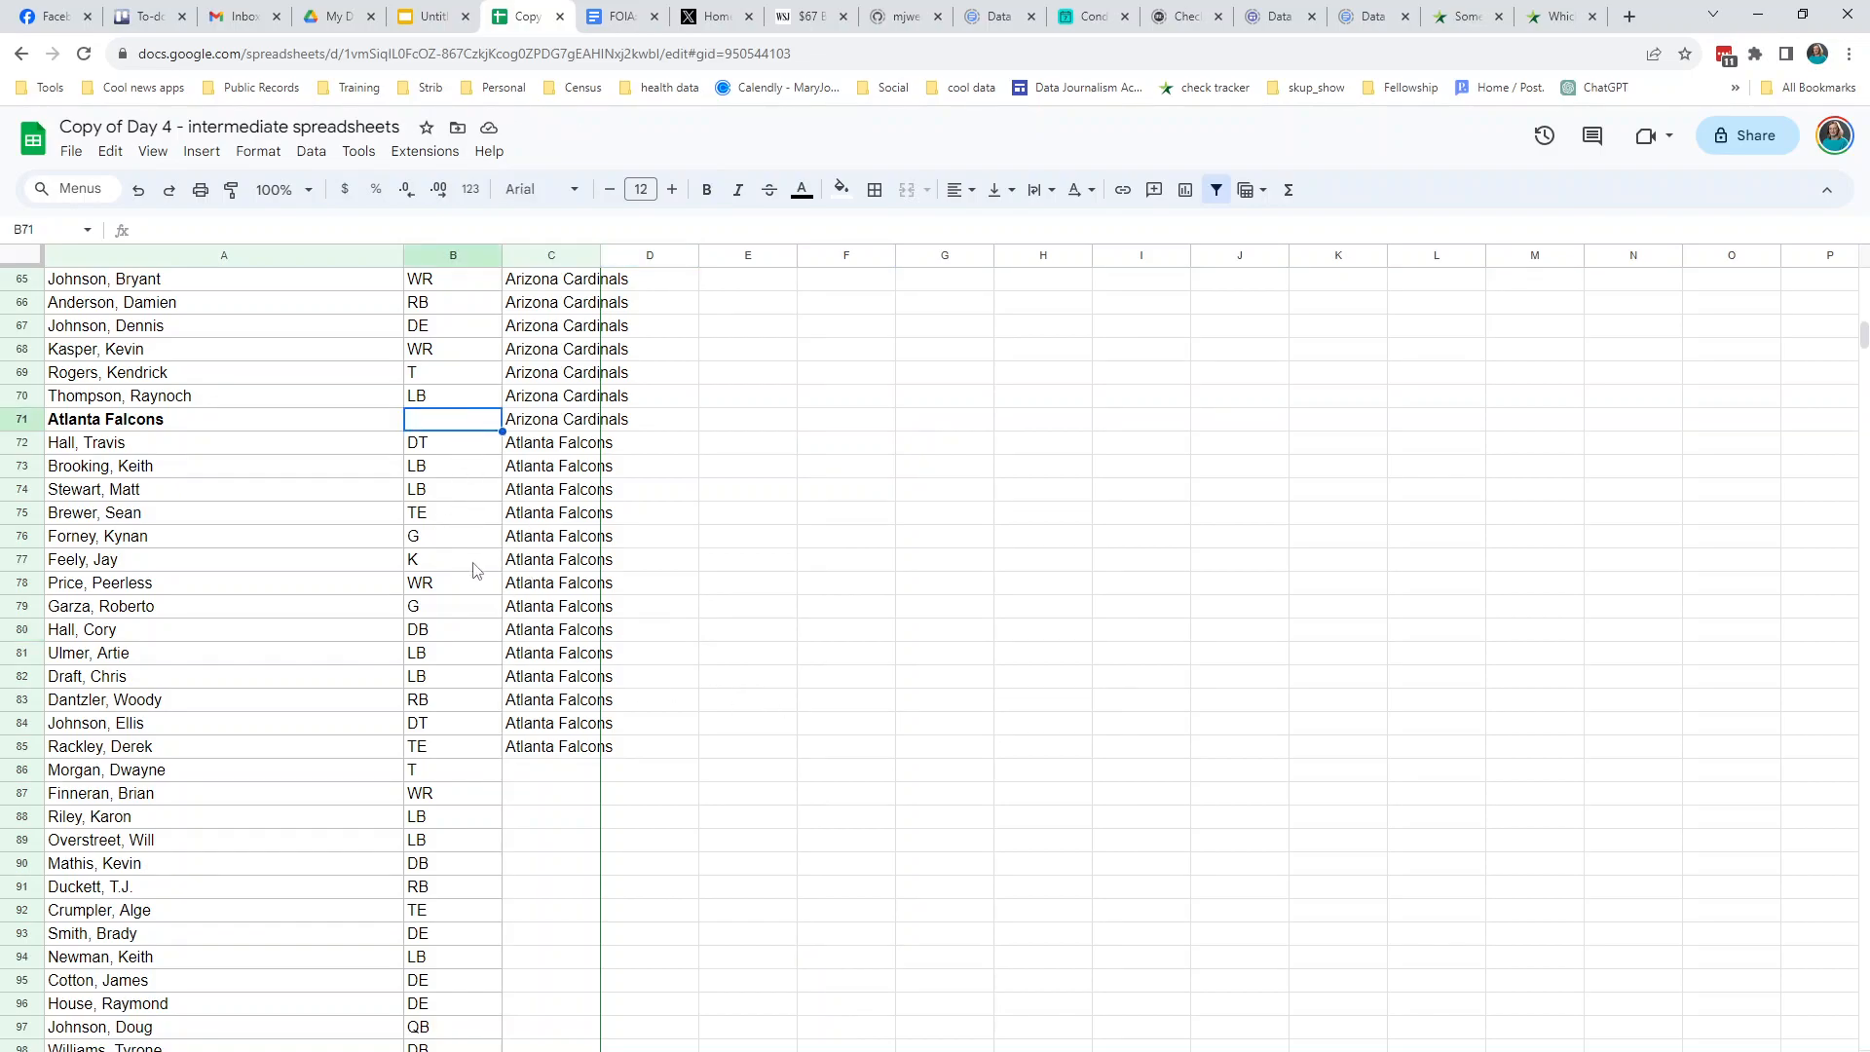